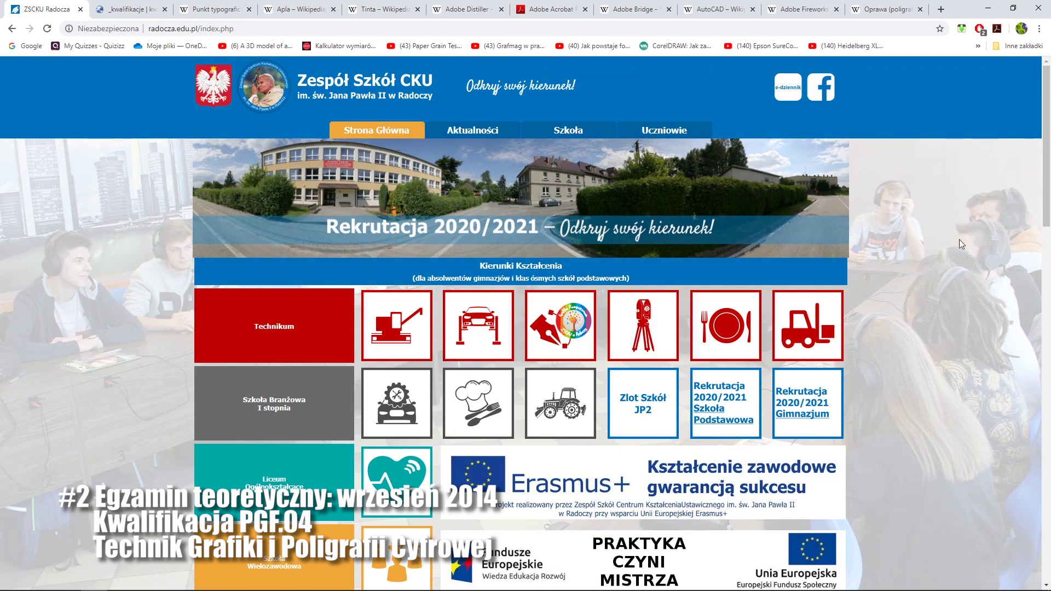
# View the Technik Grafiki i Poligrafii Cyfrowej page, mark the K1 – PGF.04 qualification, then go to kwalifikacjewzawodzie.pl.
pyautogui.click(568, 337)
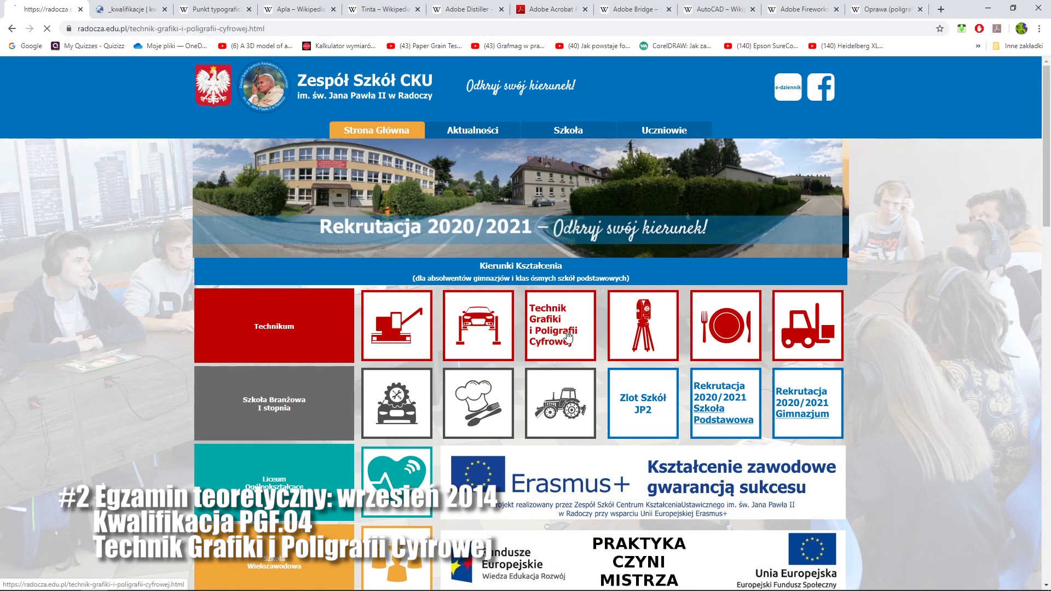
pyautogui.scroll(-1, 566, 334)
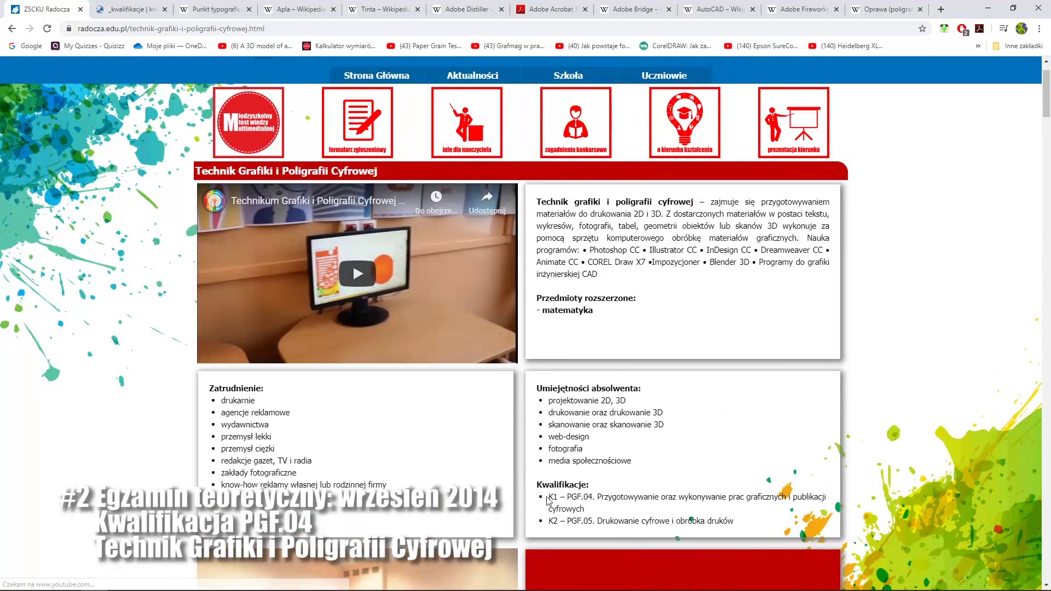
pyautogui.moveTo(547, 499); pyautogui.dragTo(586, 509)
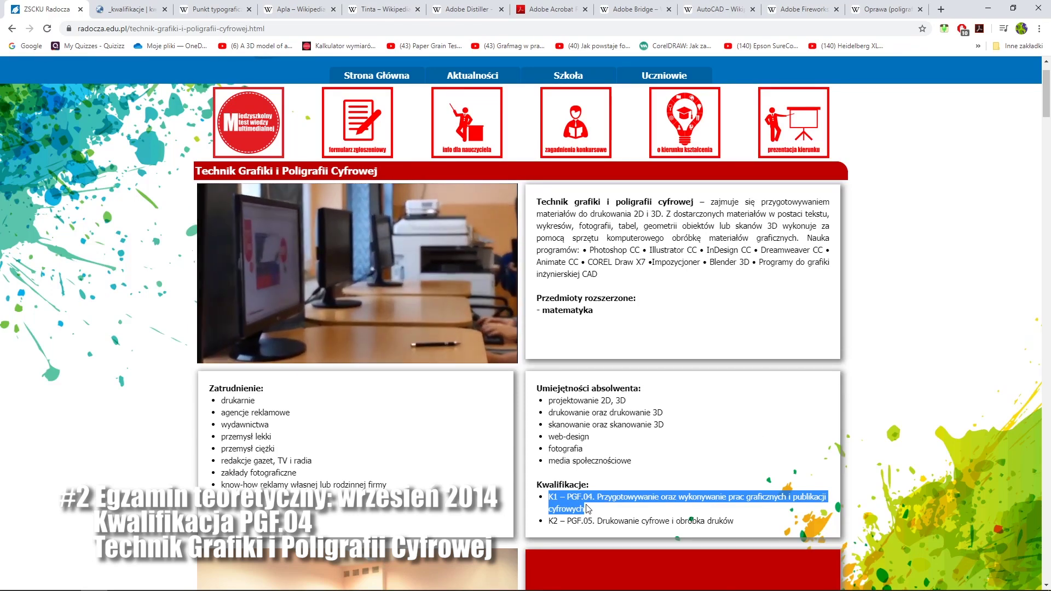
pyautogui.click(120, 4)
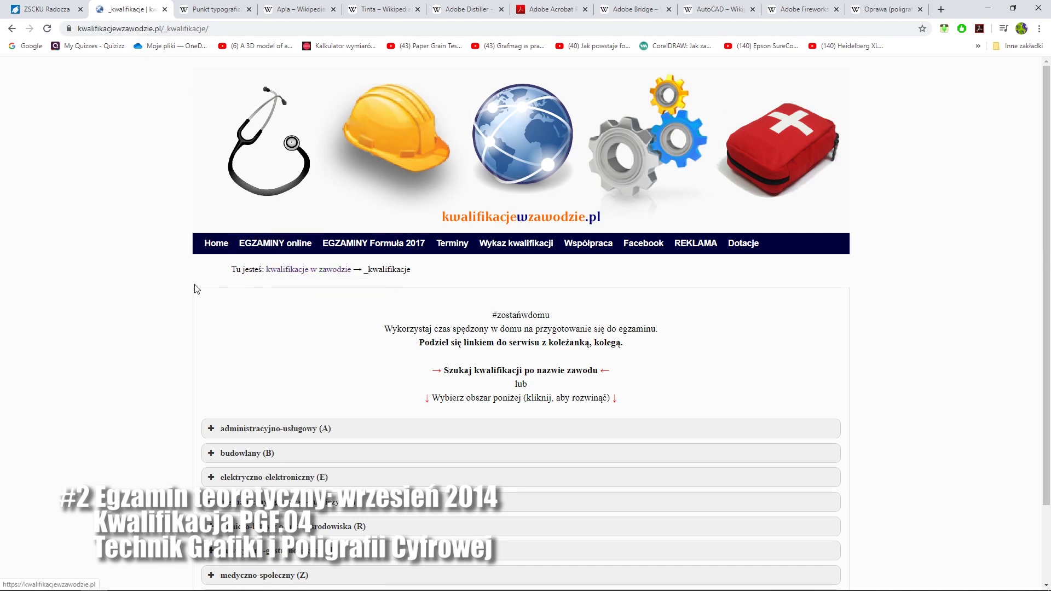
# Open Kwalifikacja A54 under administracyjno-usługowy (A) and start the wrzesień 2014 exam.
pyautogui.scroll(-2, 139, 328)
pyautogui.click(264, 336)
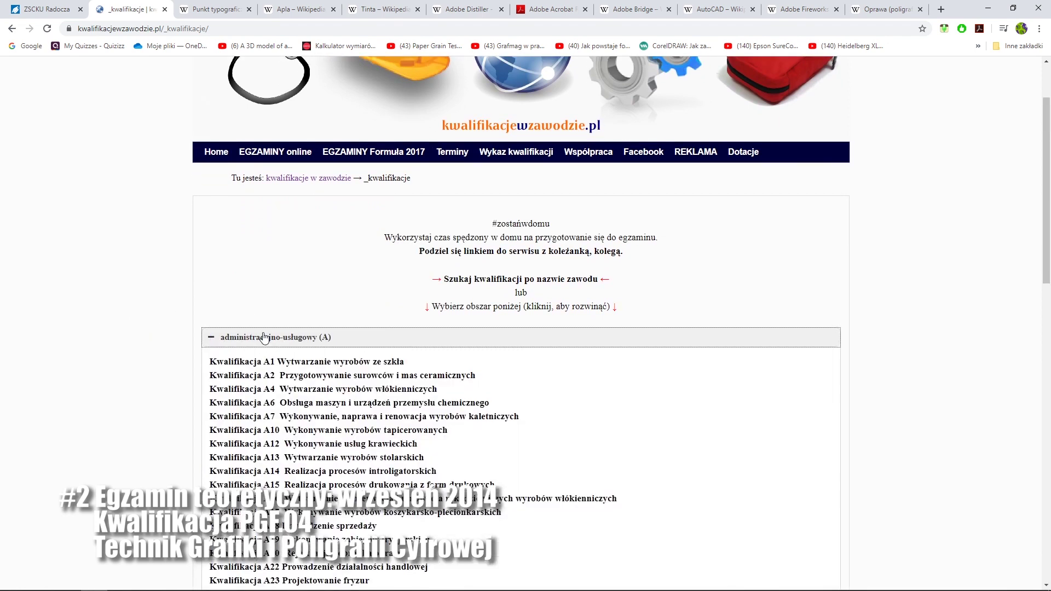
pyautogui.scroll(-4, 331, 346)
pyautogui.scroll(-2, 331, 346)
pyautogui.scroll(-2, 331, 345)
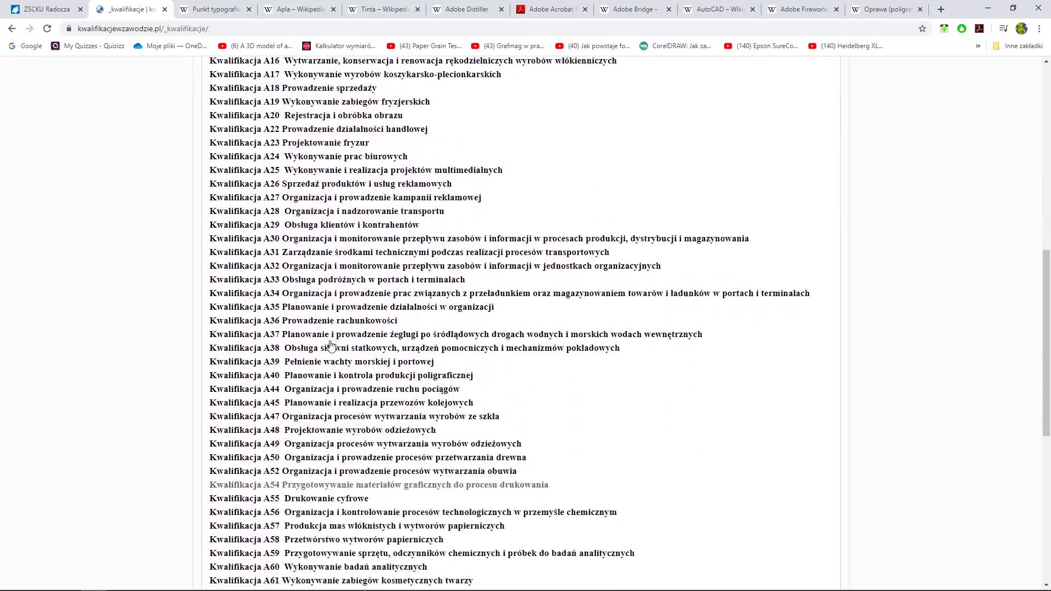
pyautogui.click(270, 487)
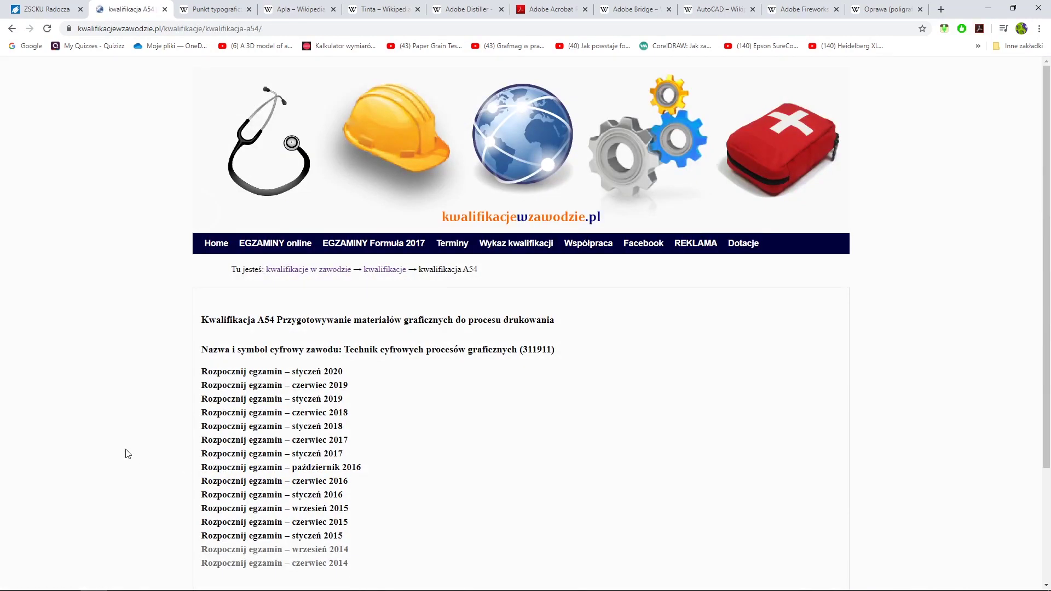
pyautogui.scroll(-1, 126, 454)
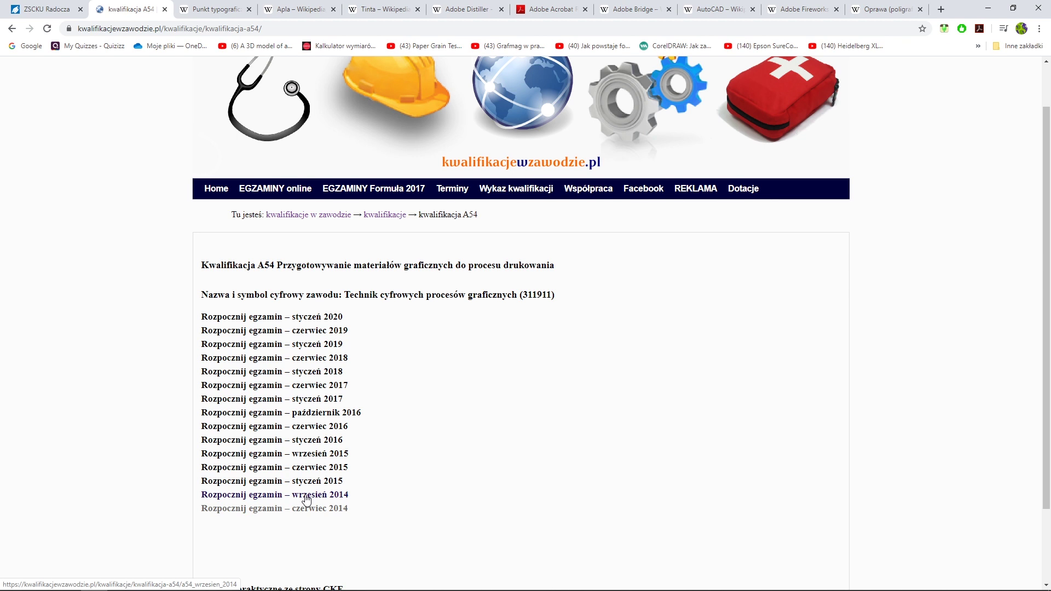
pyautogui.click(307, 495)
# Put exam question 1 beside the obliczenia.ods calculations spreadsheet in LibreOffice Calc.
pyautogui.click(248, 456)
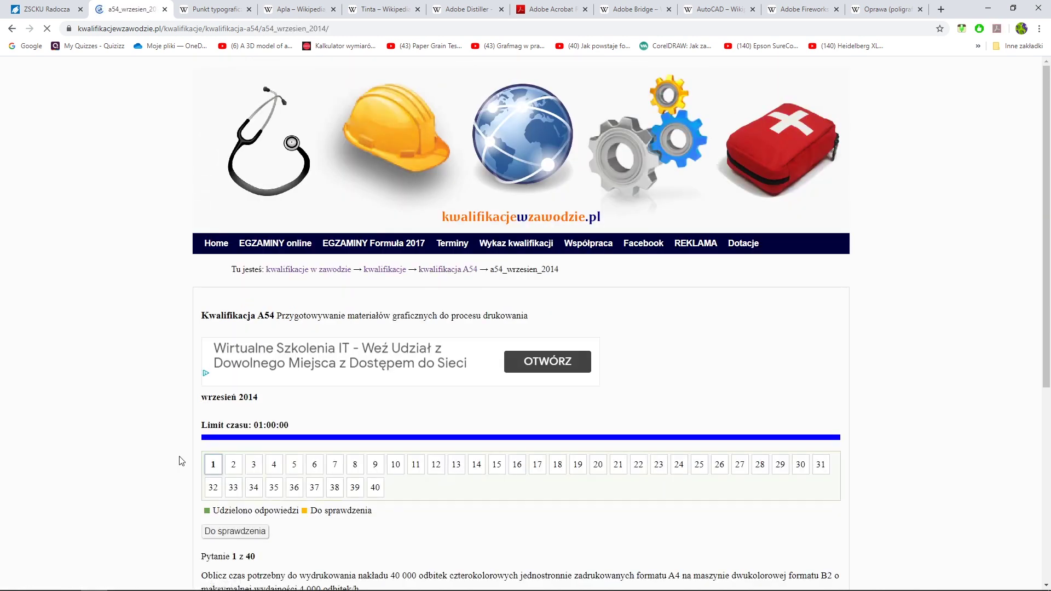
pyautogui.scroll(-4, 149, 438)
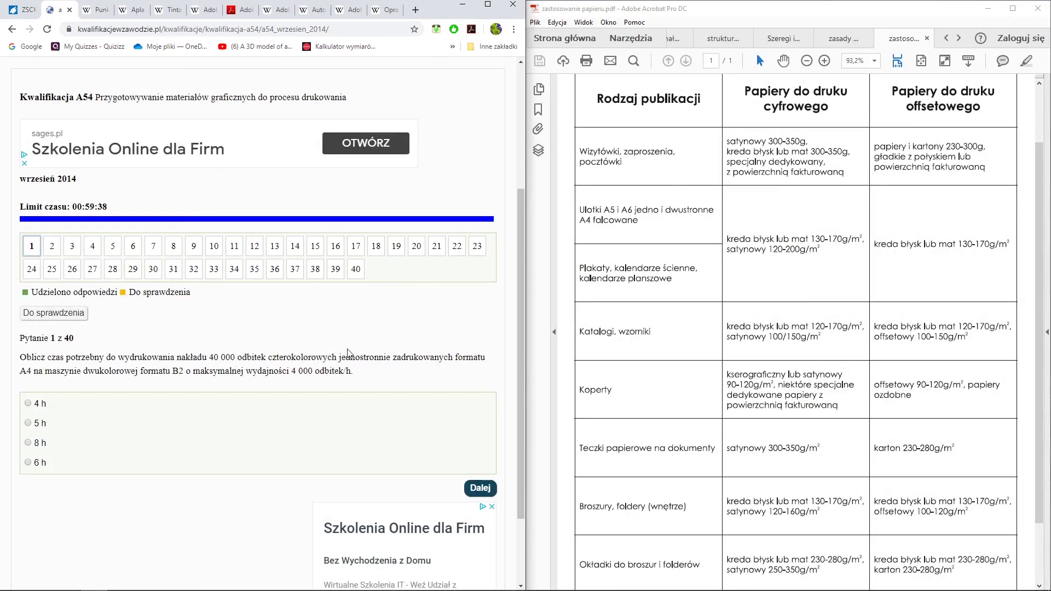
pyautogui.hotkey('alt', 'Tab')
pyautogui.hotkey('alt', 'Tab')
pyautogui.hotkey('alt', 'Tab')
pyautogui.hotkey('alt', 'Tab')
pyautogui.hotkey('alt', 'Tab')
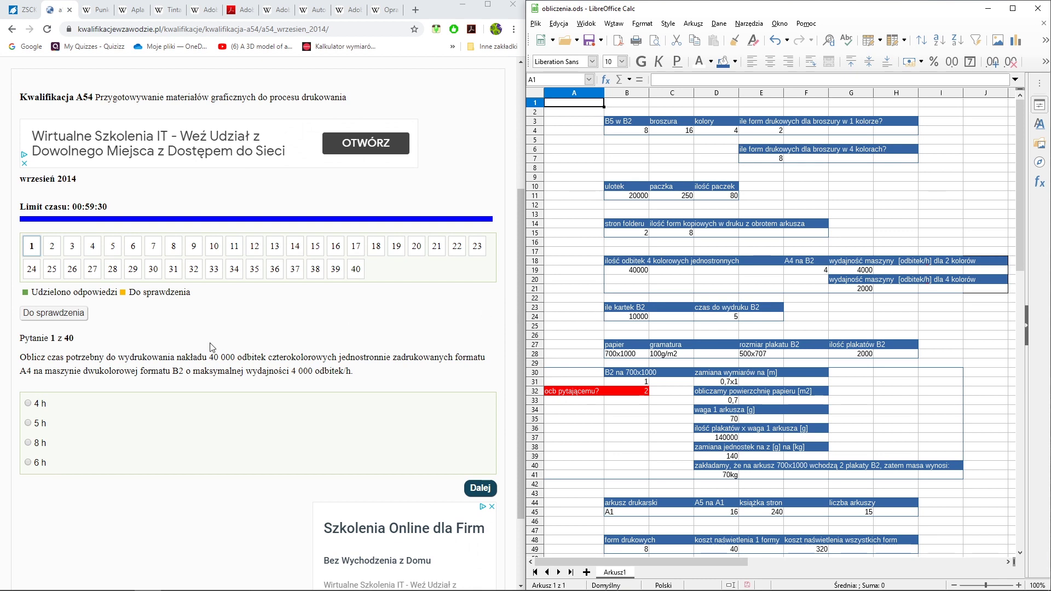
pyautogui.click(618, 274)
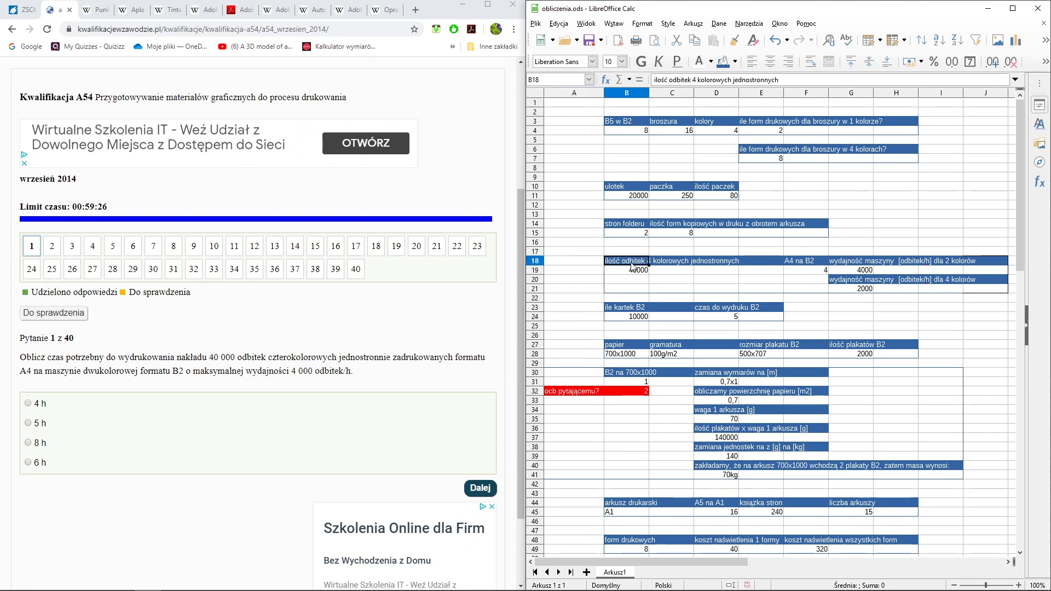
pyautogui.moveTo(623, 261); pyautogui.dragTo(713, 264)
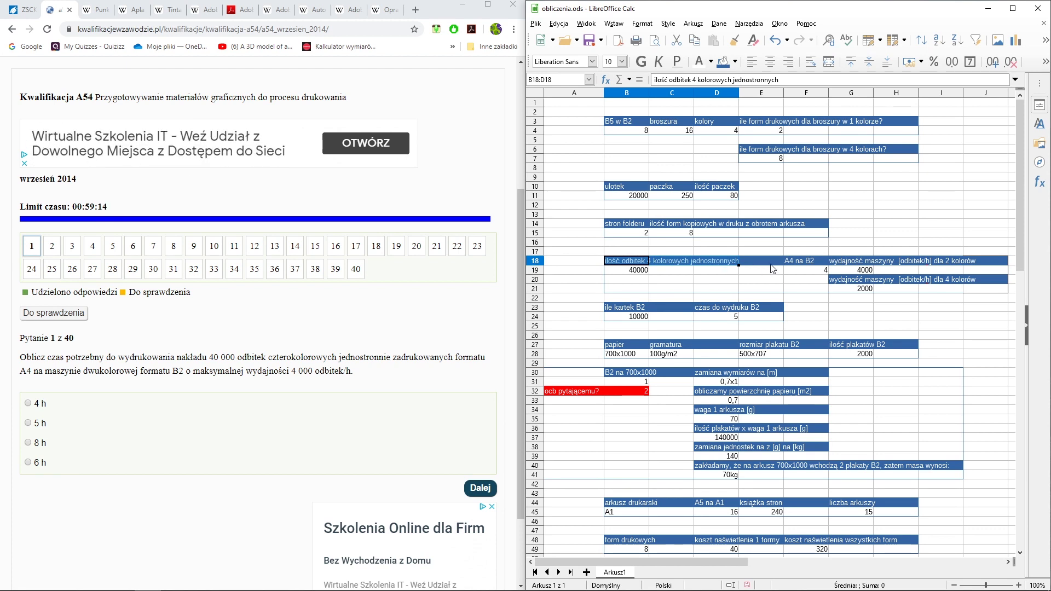
pyautogui.click(627, 266)
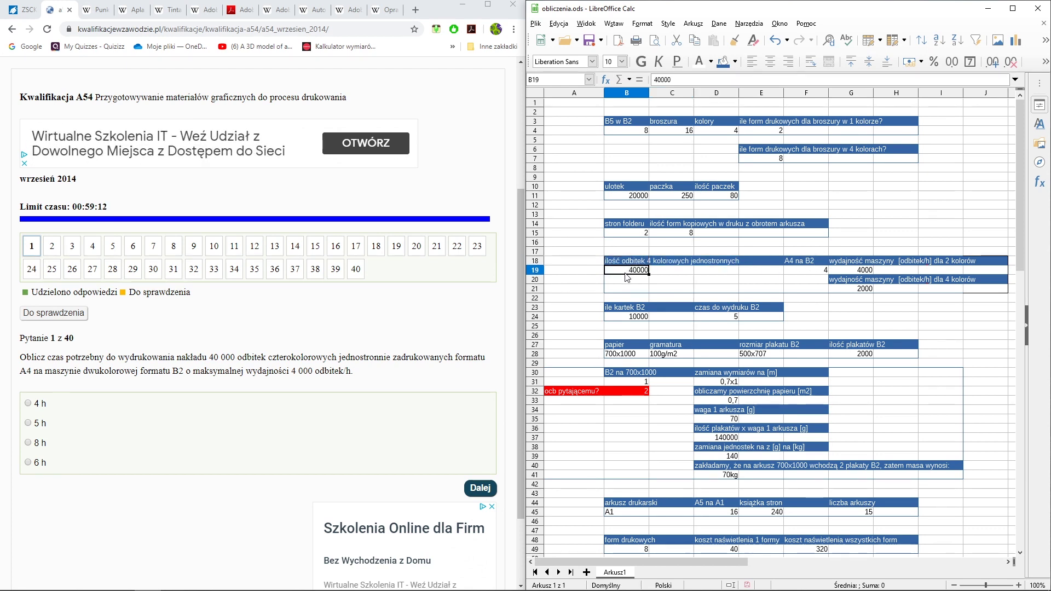
pyautogui.click(627, 268)
pyautogui.click(798, 271)
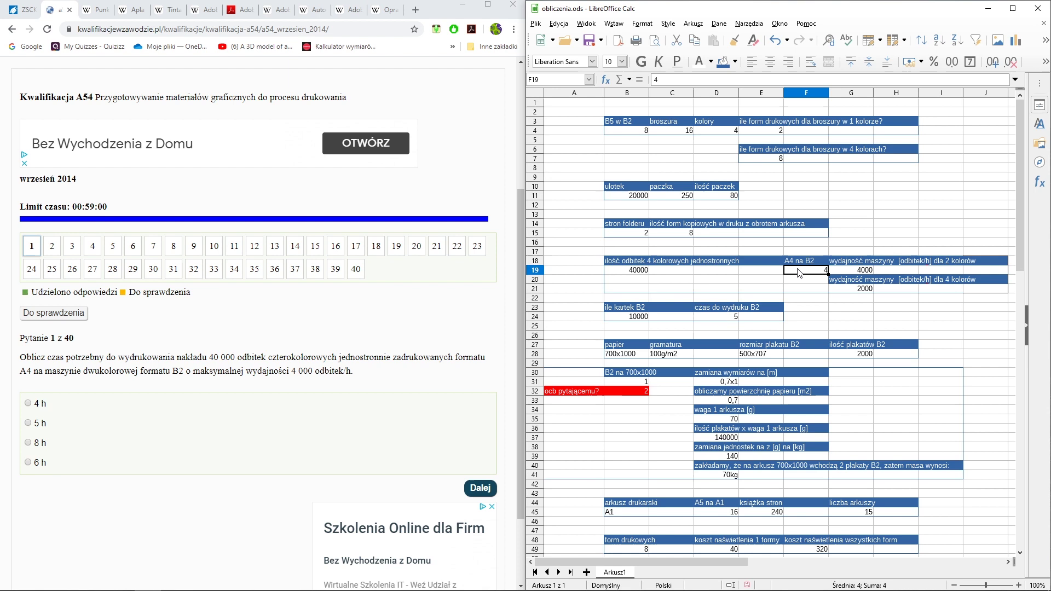
pyautogui.press('Right')
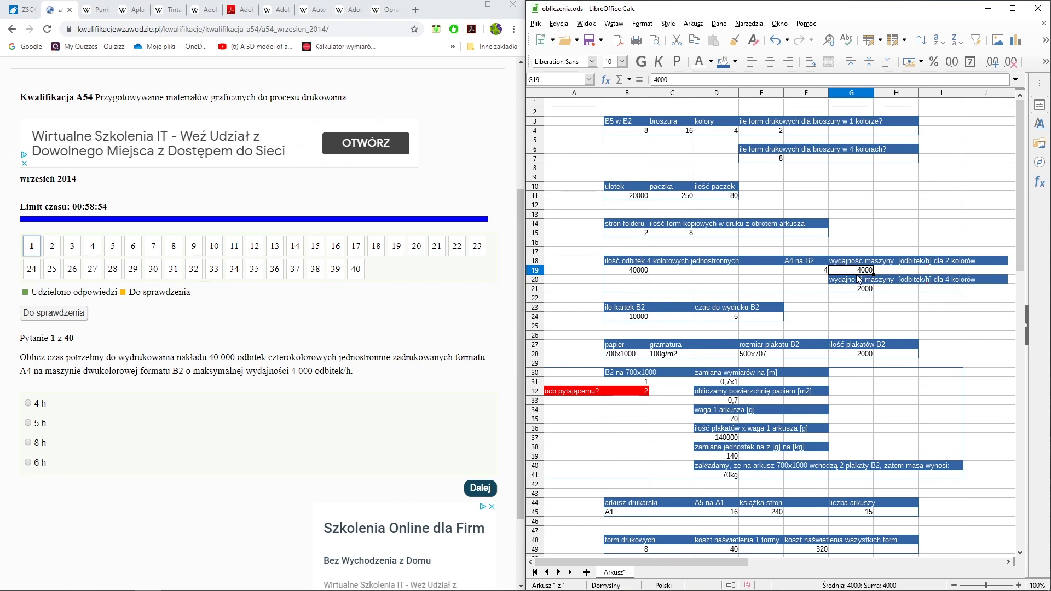
pyautogui.press('Down')
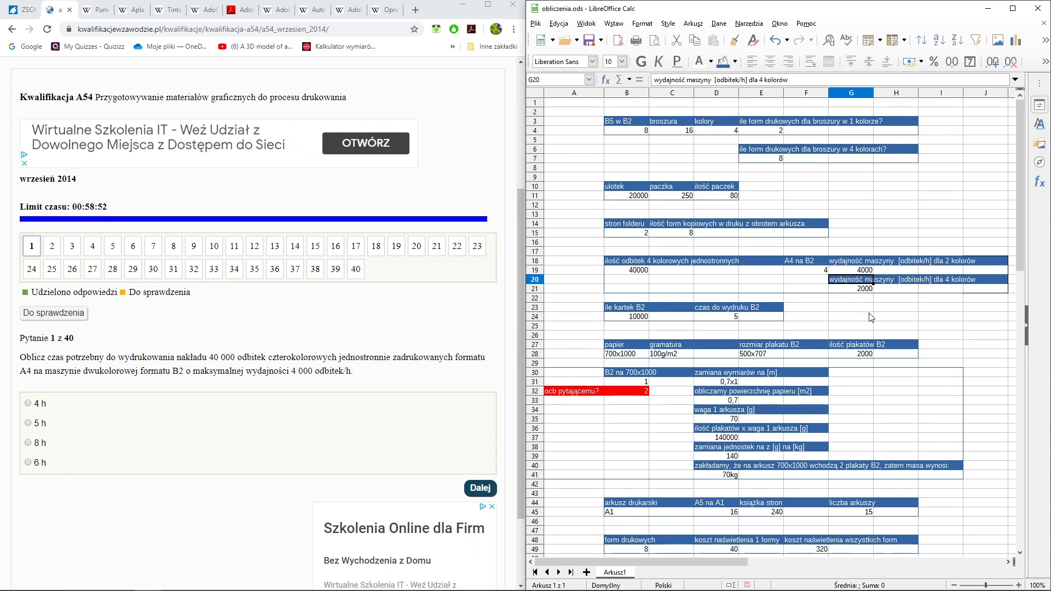
pyautogui.click(854, 289)
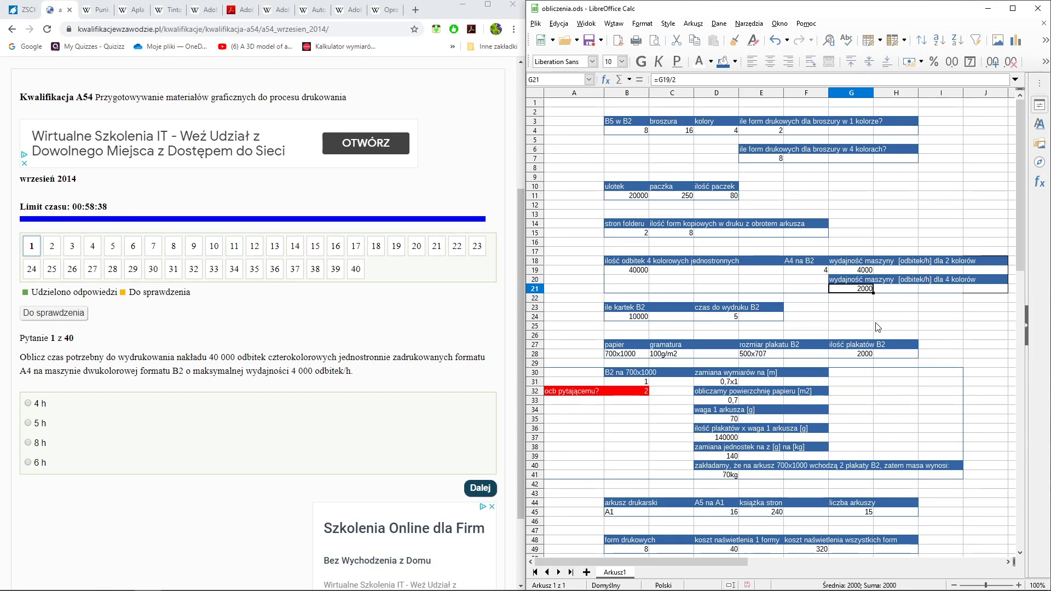
pyautogui.click(643, 317)
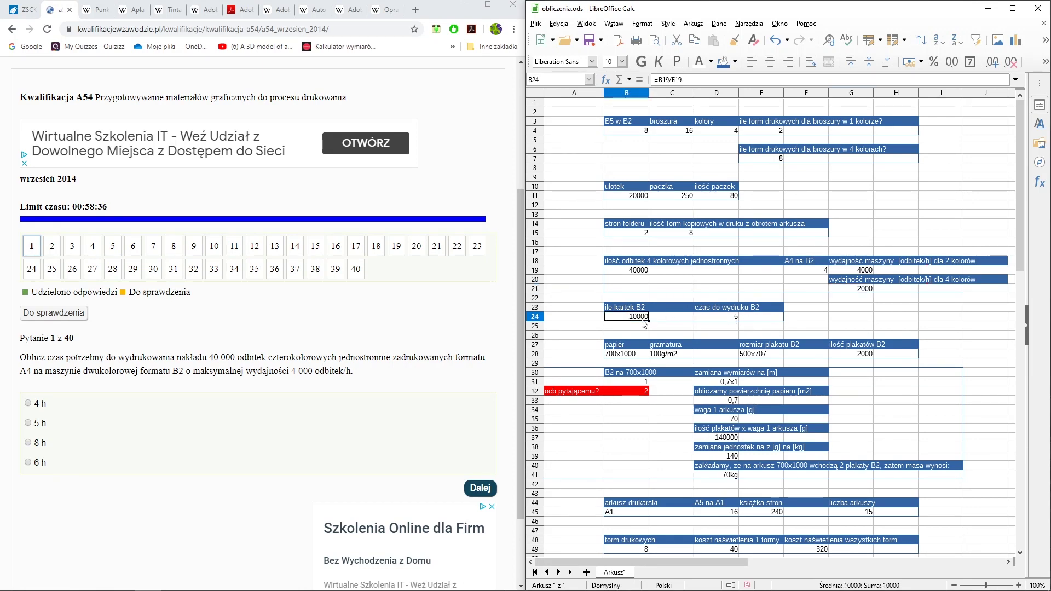
pyautogui.click(663, 80)
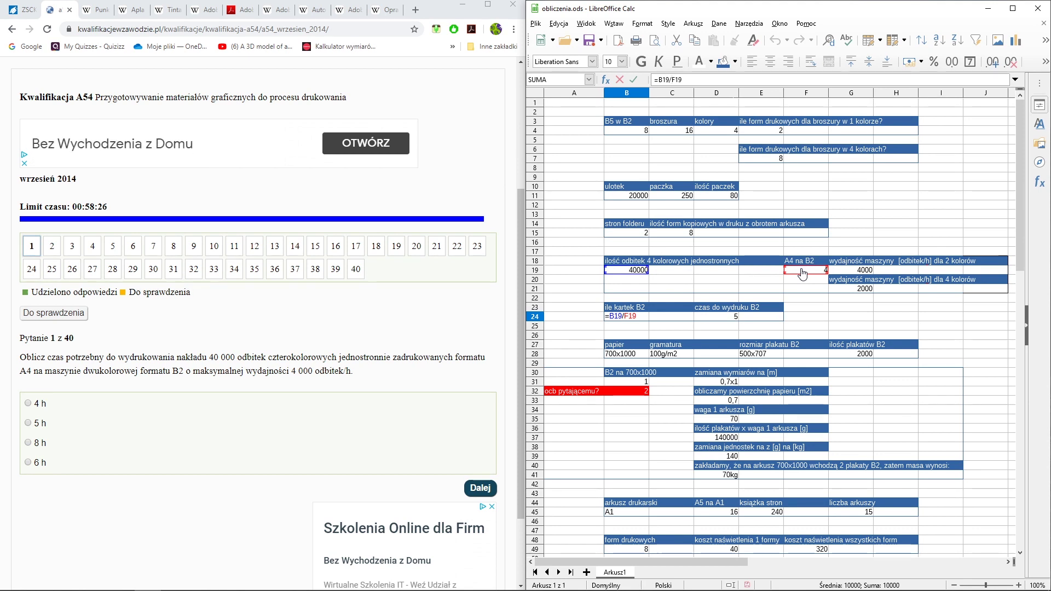
pyautogui.press('Return')
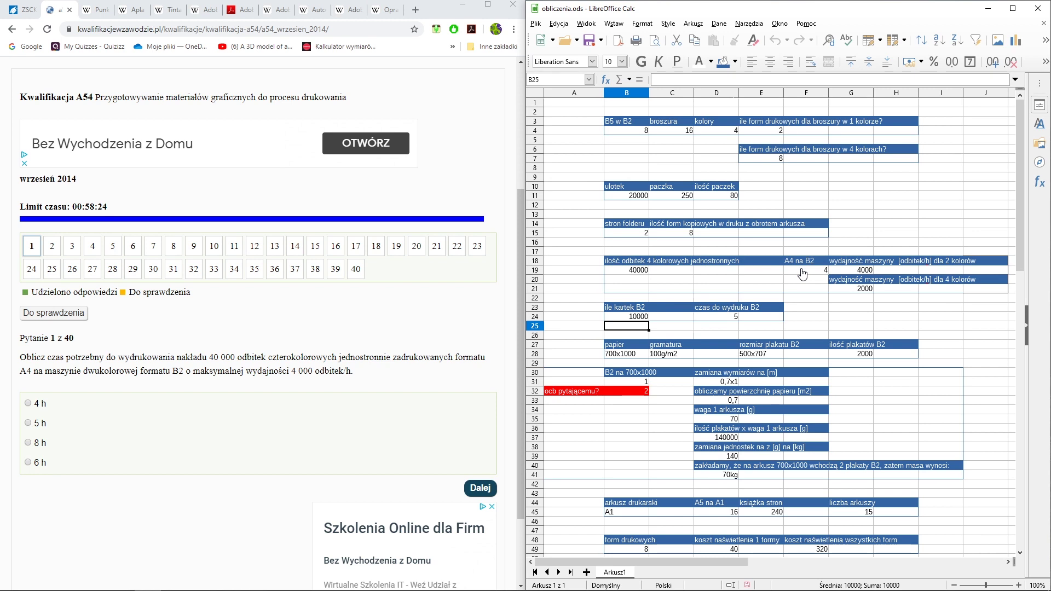
pyautogui.click(711, 315)
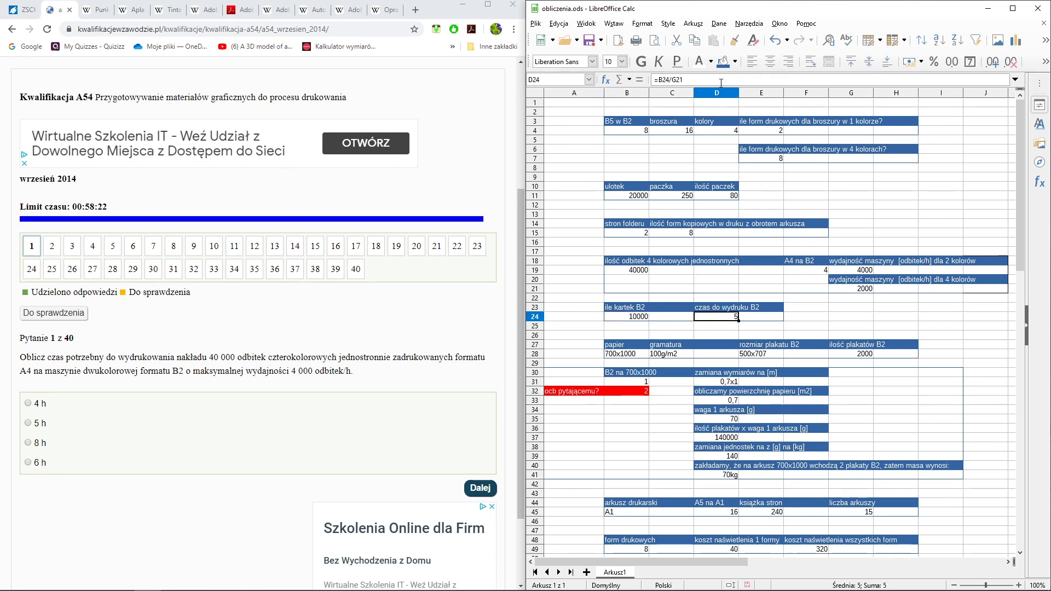
pyautogui.doubleClick(712, 316)
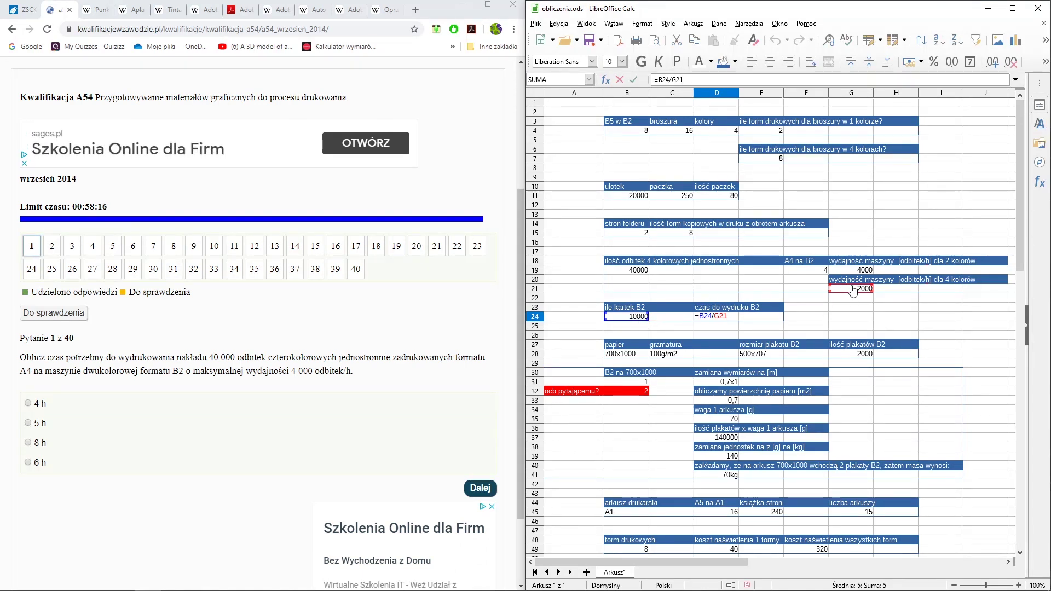
pyautogui.press('Return')
pyautogui.click(733, 318)
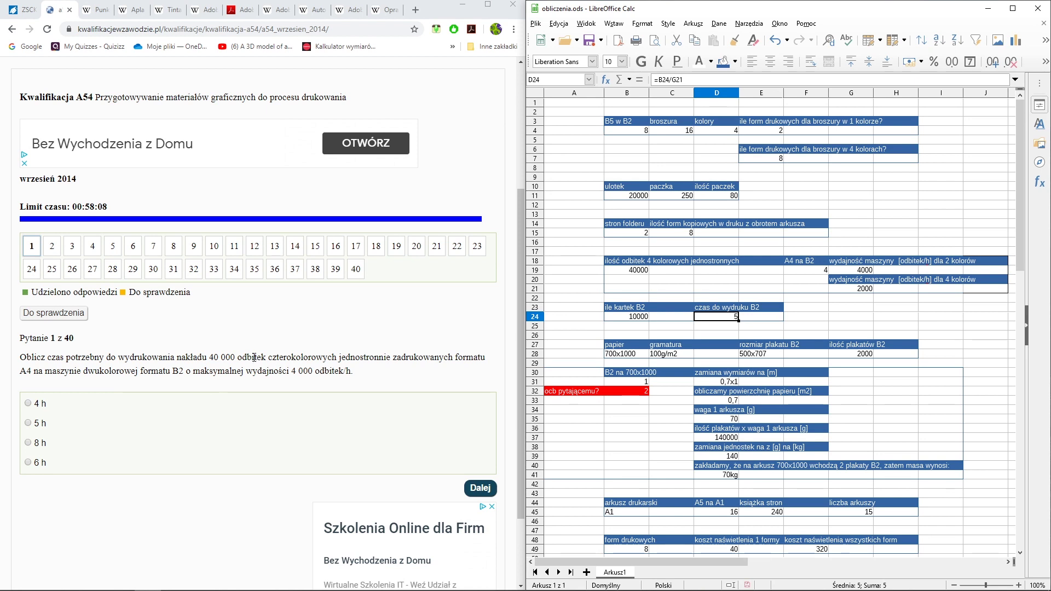
# Answer question 1 with 5 h and question 2 with 'od 4 do 48', then advance.
pyautogui.click(28, 423)
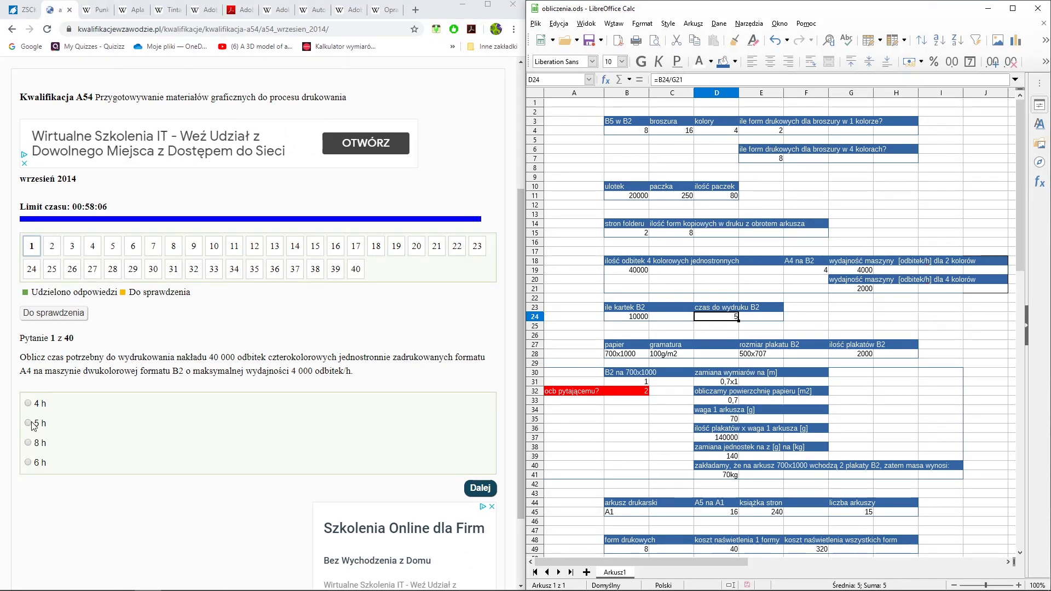
pyautogui.click(479, 487)
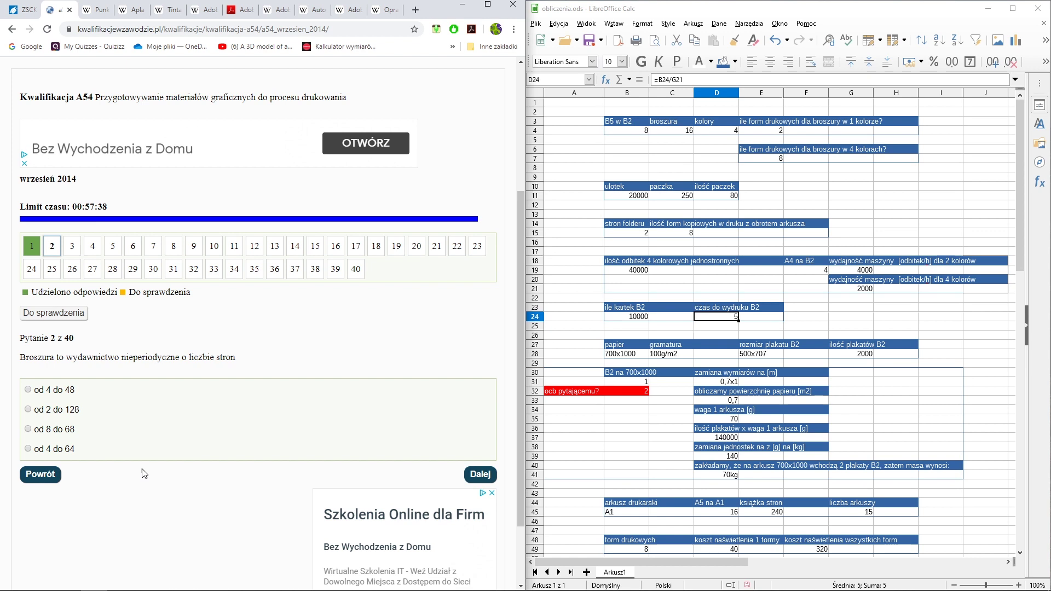
pyautogui.click(54, 390)
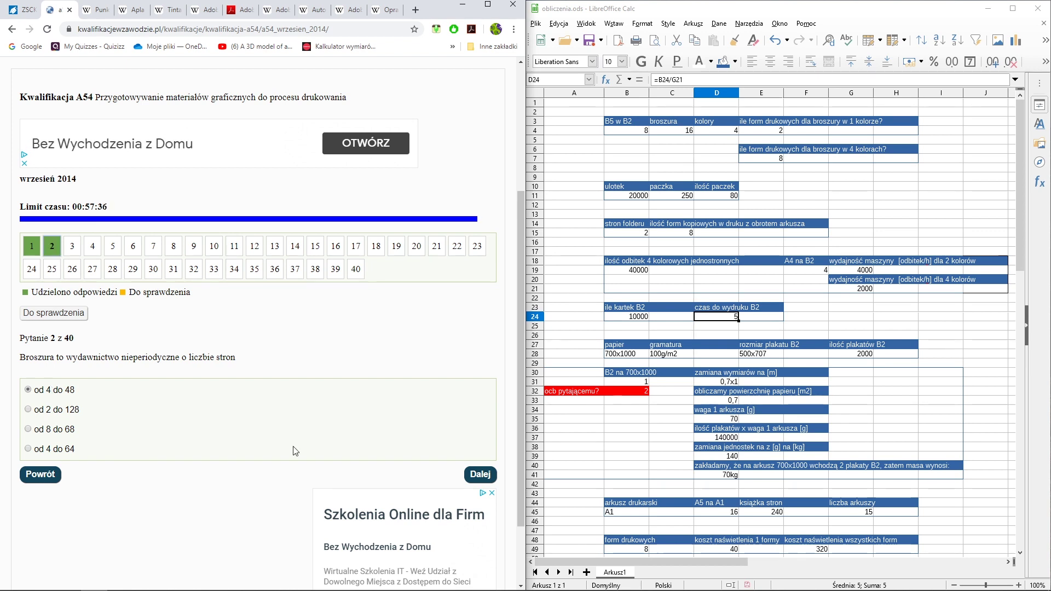
pyautogui.click(480, 476)
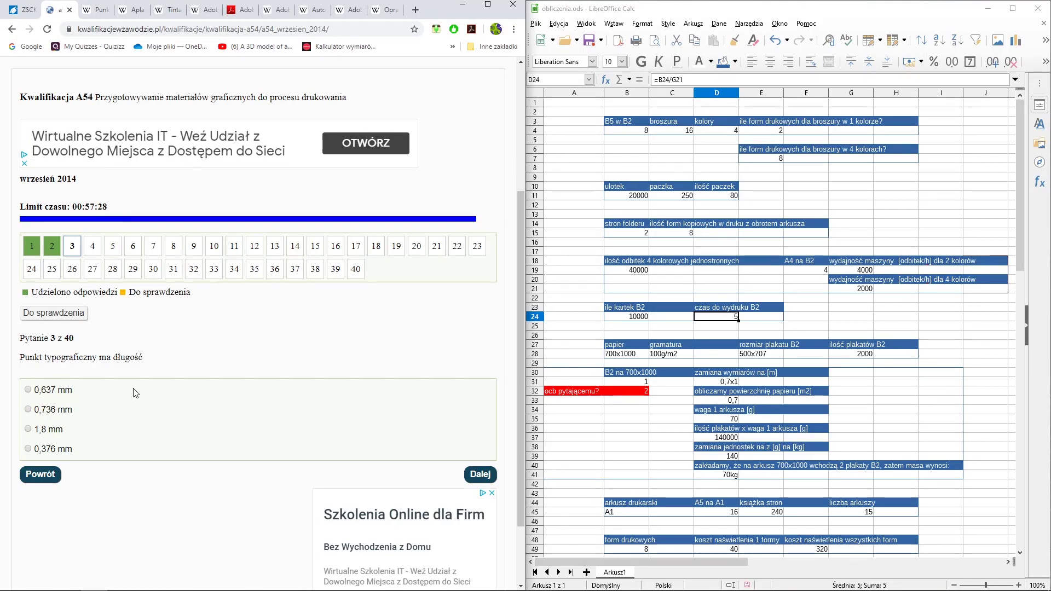
# Find the typeface, size and lines reference PDF among the documents open in Acrobat.
pyautogui.hotkey('alt', 'Tab')
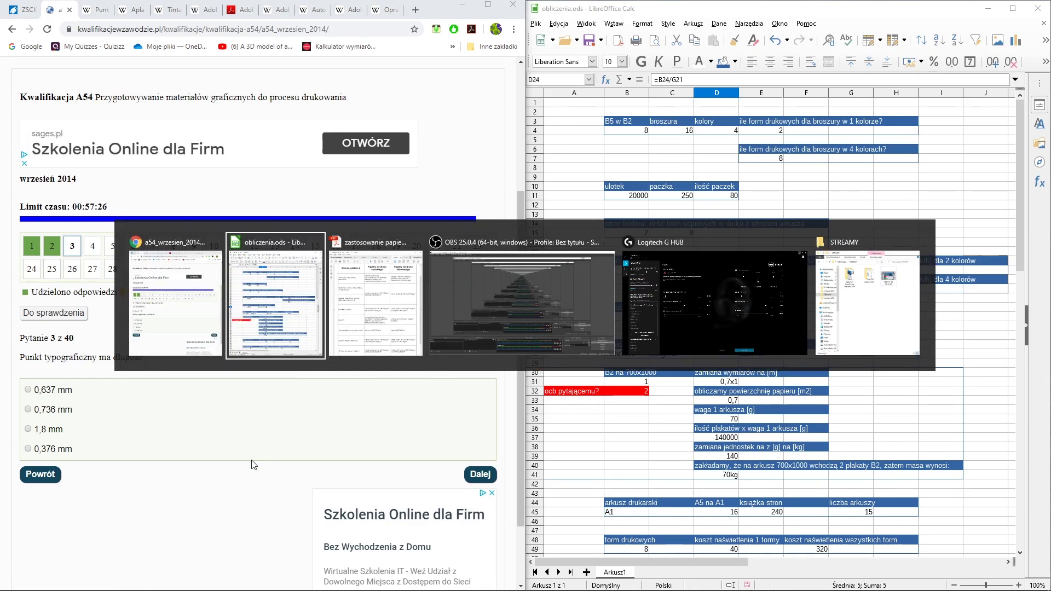
pyautogui.hotkey('alt', 'Tab')
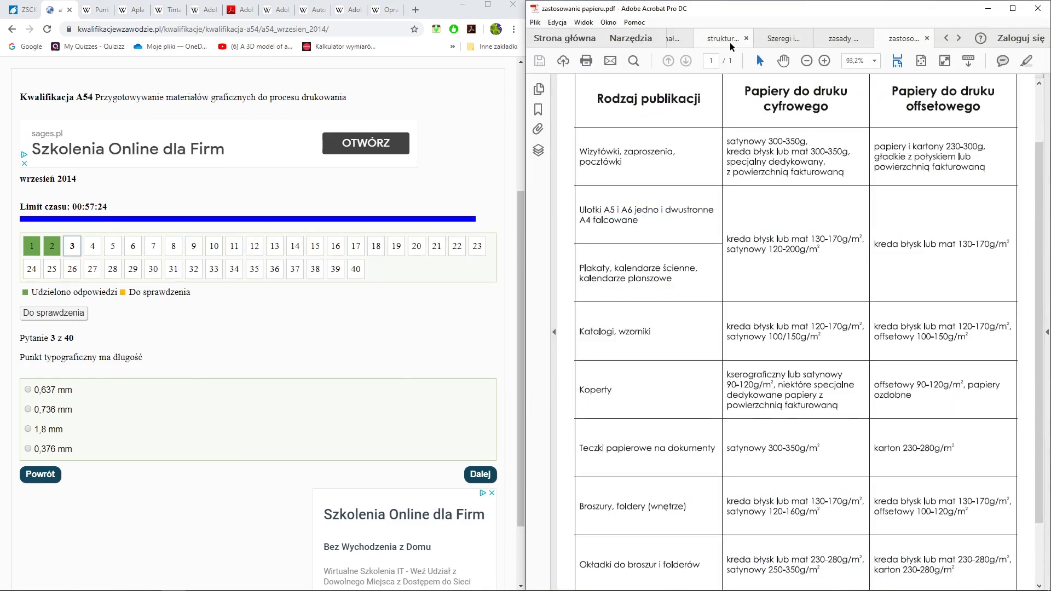
pyautogui.click(720, 38)
pyautogui.click(677, 39)
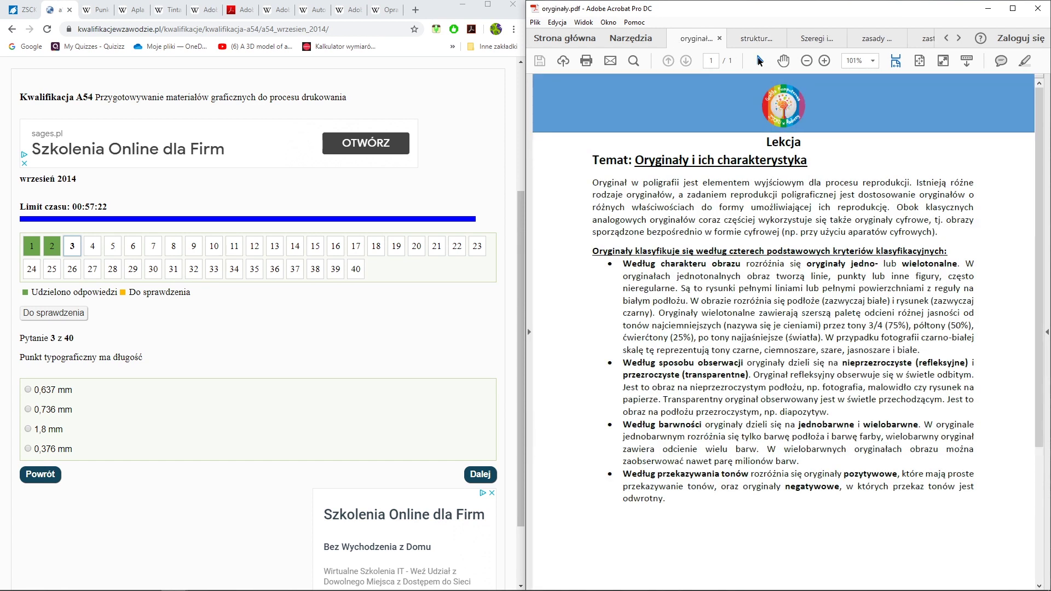
pyautogui.click(809, 38)
pyautogui.click(866, 40)
pyautogui.click(921, 39)
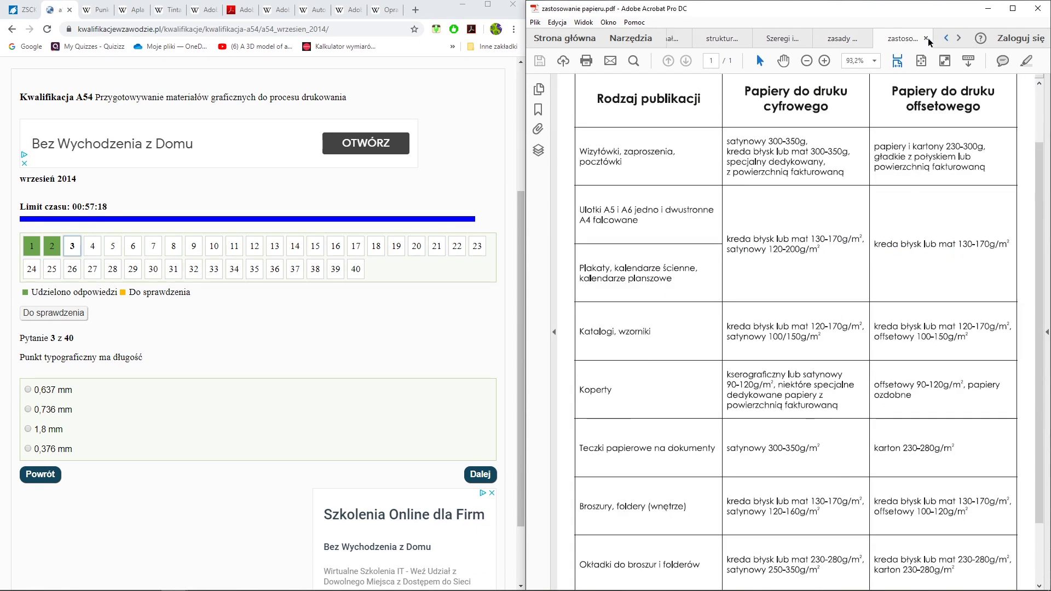
pyautogui.click(945, 39)
pyautogui.click(946, 38)
pyautogui.click(757, 40)
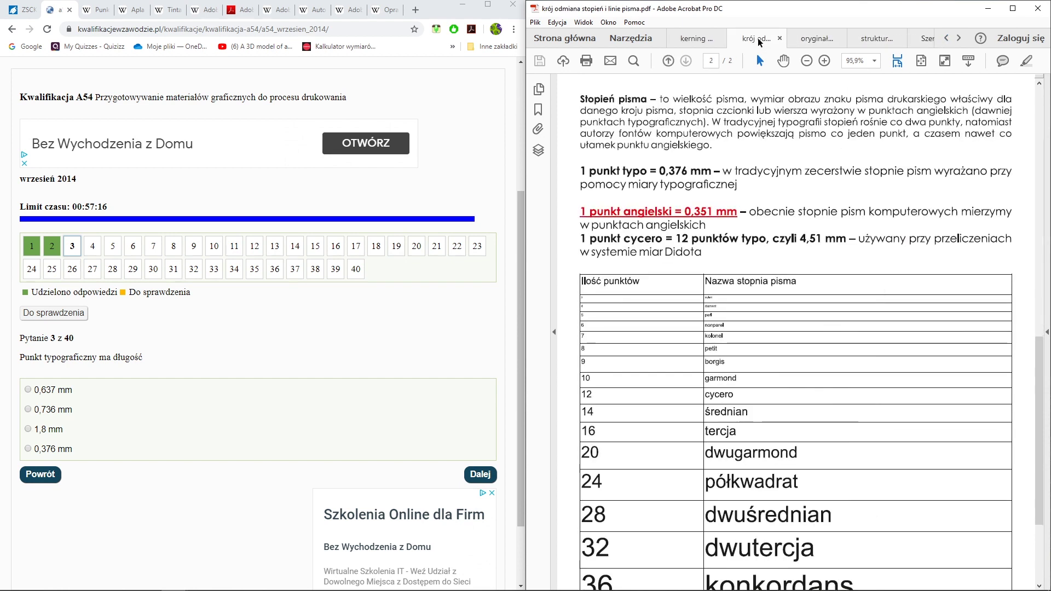
pyautogui.scroll(-3, 693, 267)
pyautogui.scroll(2, 693, 267)
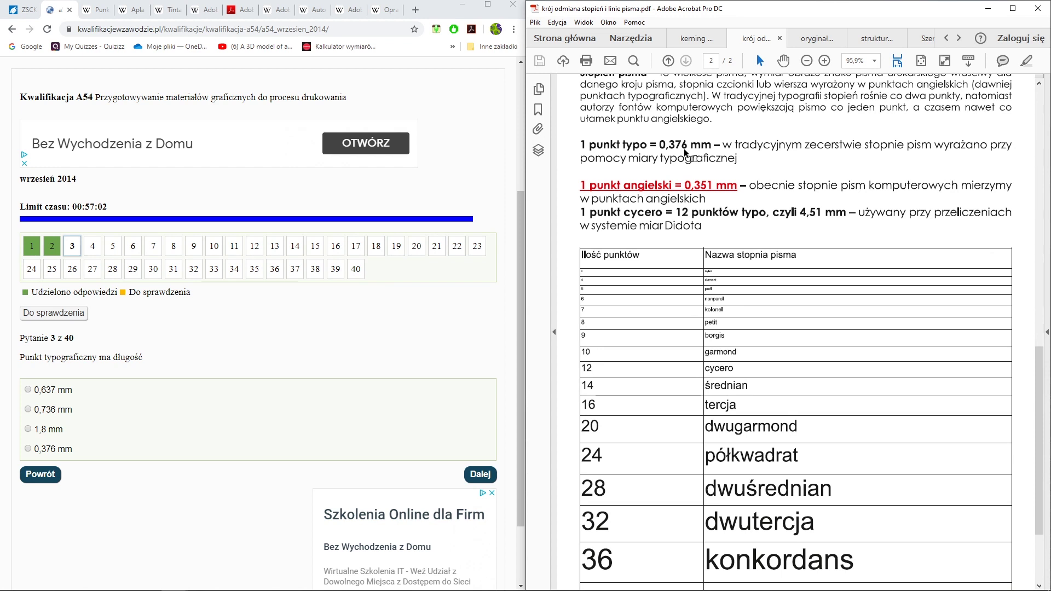
# Mark the 1 punkt typo = 0,376 mm value and answer question 3 with 0,376 mm.
pyautogui.moveTo(582, 186); pyautogui.dragTo(722, 188)
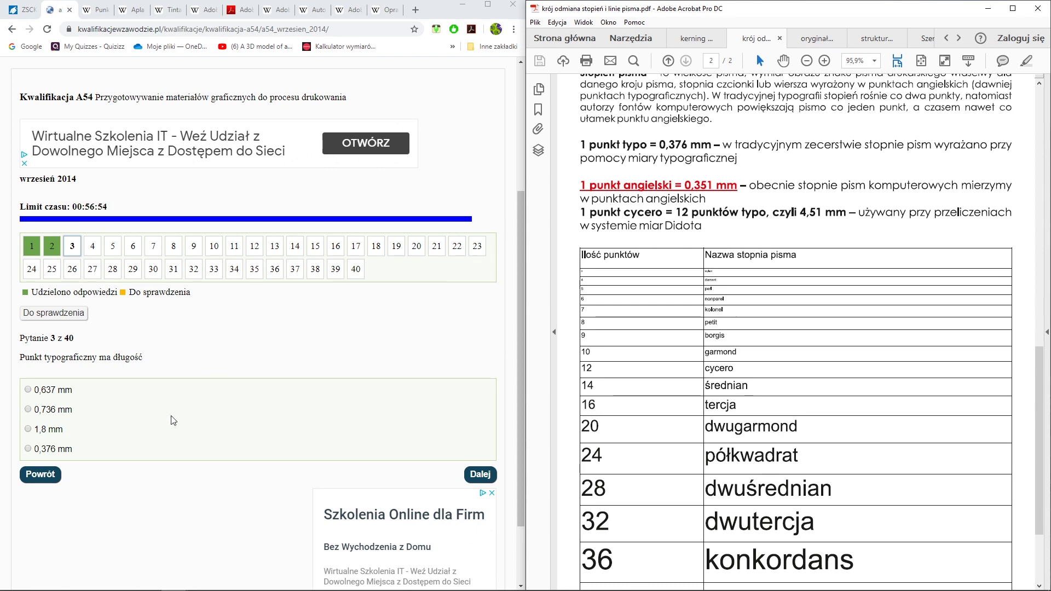
pyautogui.click(37, 450)
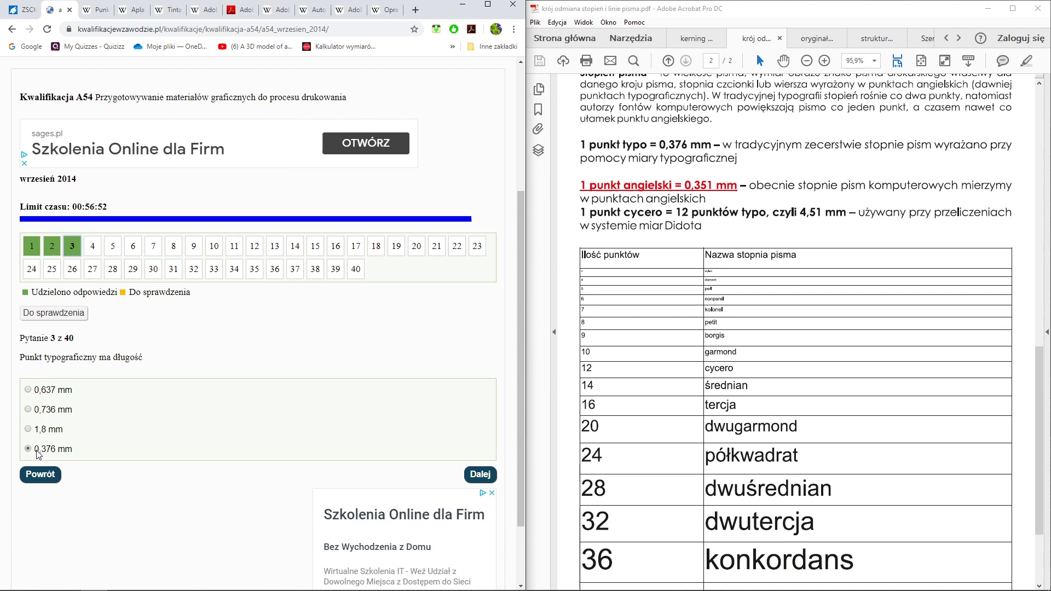
pyautogui.click(476, 475)
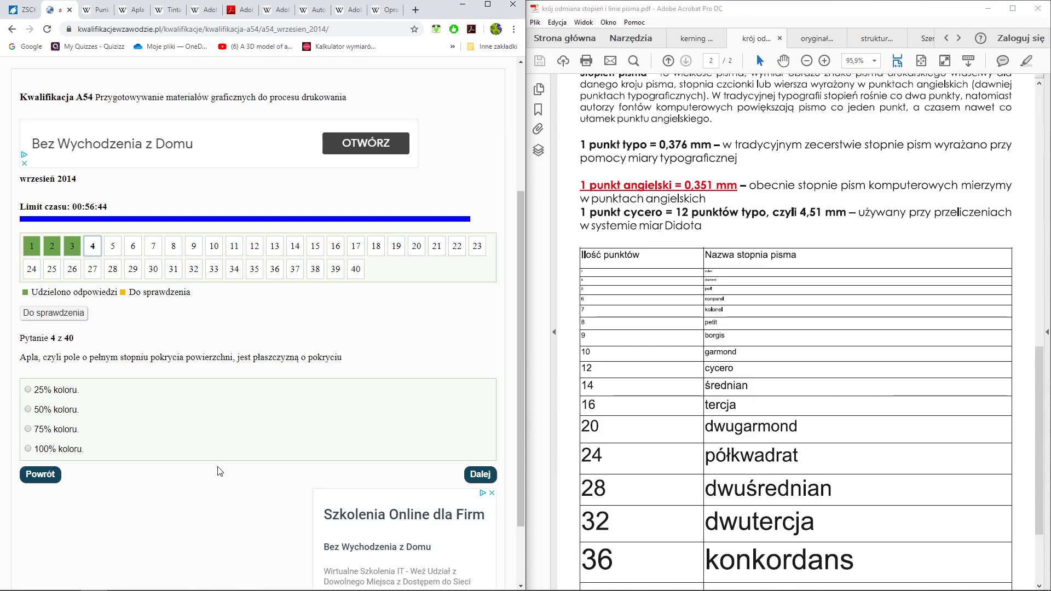
# Compare the Apla and Tinta Wikipedia articles, marking Tinta's '100% każda' passage, ending on Apla.
pyautogui.click(132, 10)
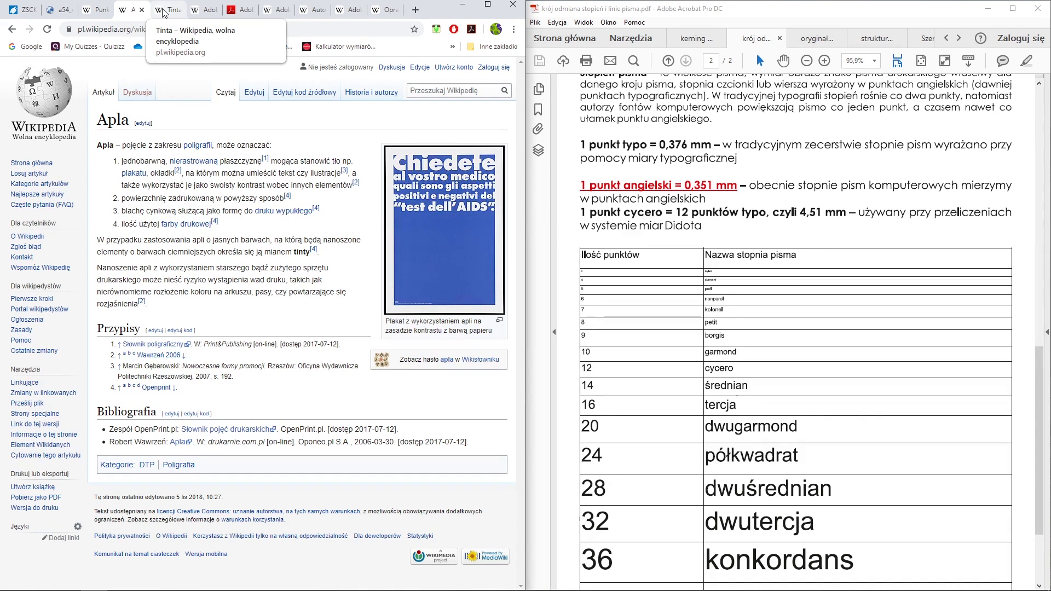
pyautogui.click(163, 12)
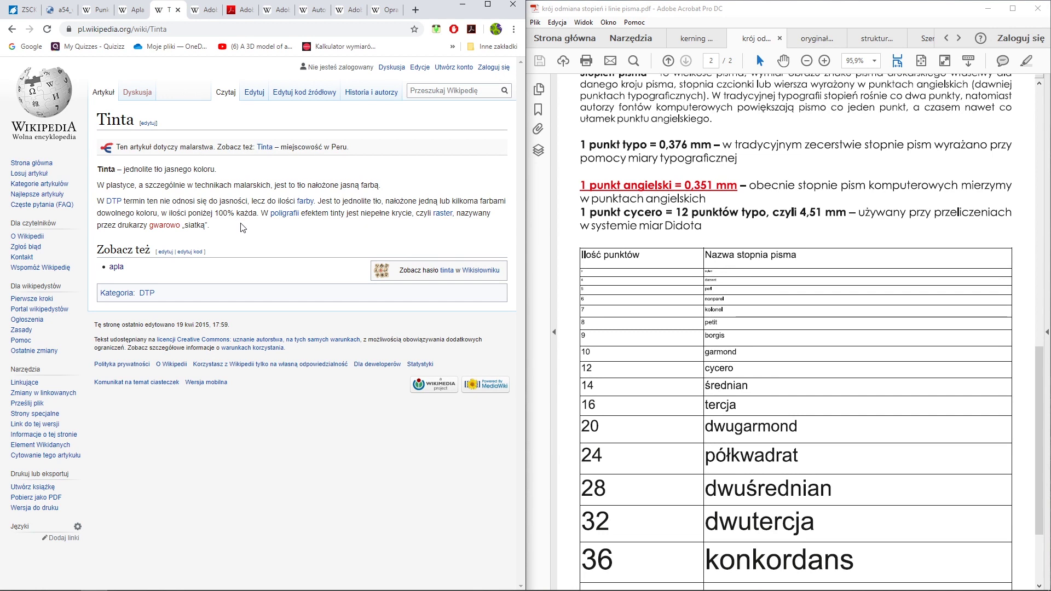
pyautogui.moveTo(258, 216); pyautogui.dragTo(216, 214)
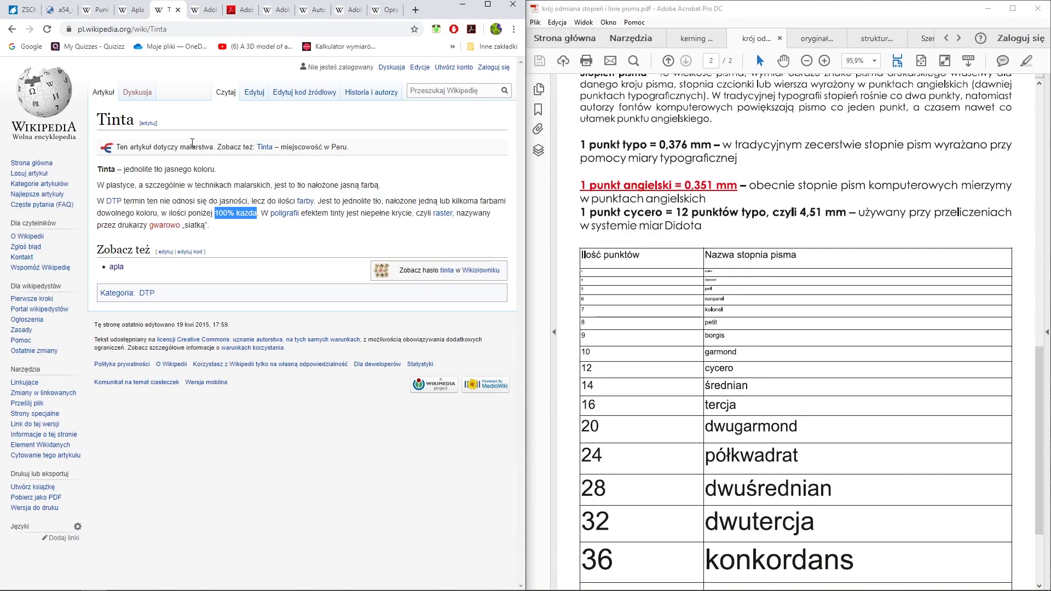
pyautogui.click(131, 9)
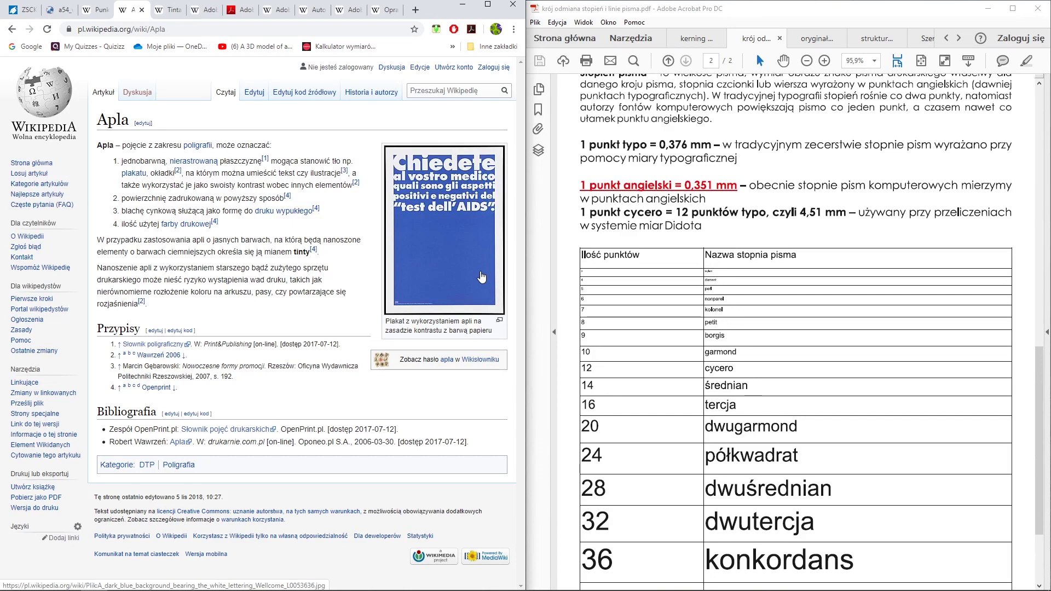
# Answer question 4 with 100% koloru and bring up obliczenia.ods for question 5.
pyautogui.click(52, 11)
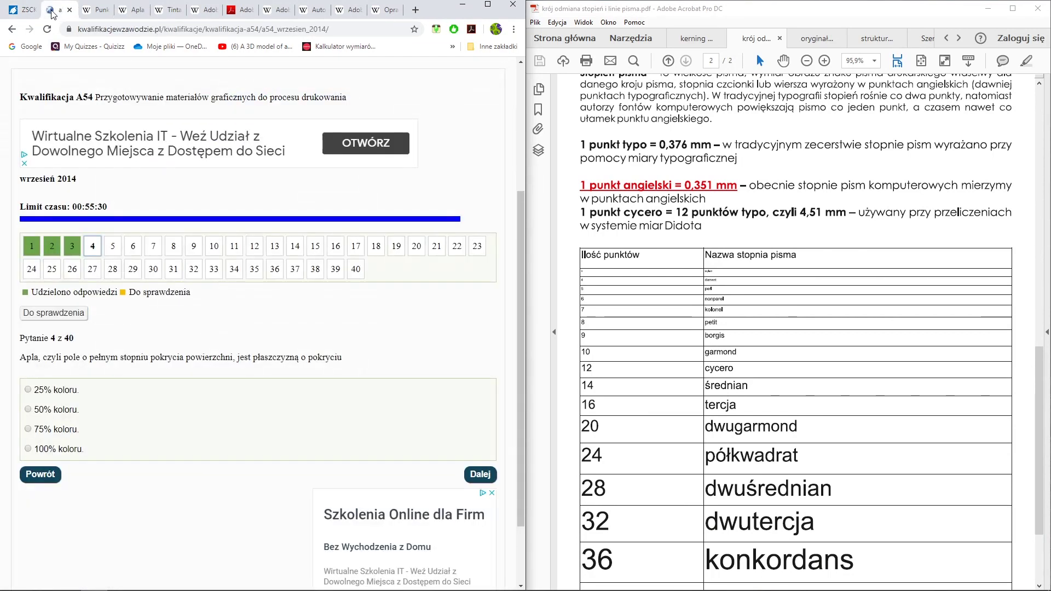
pyautogui.click(41, 450)
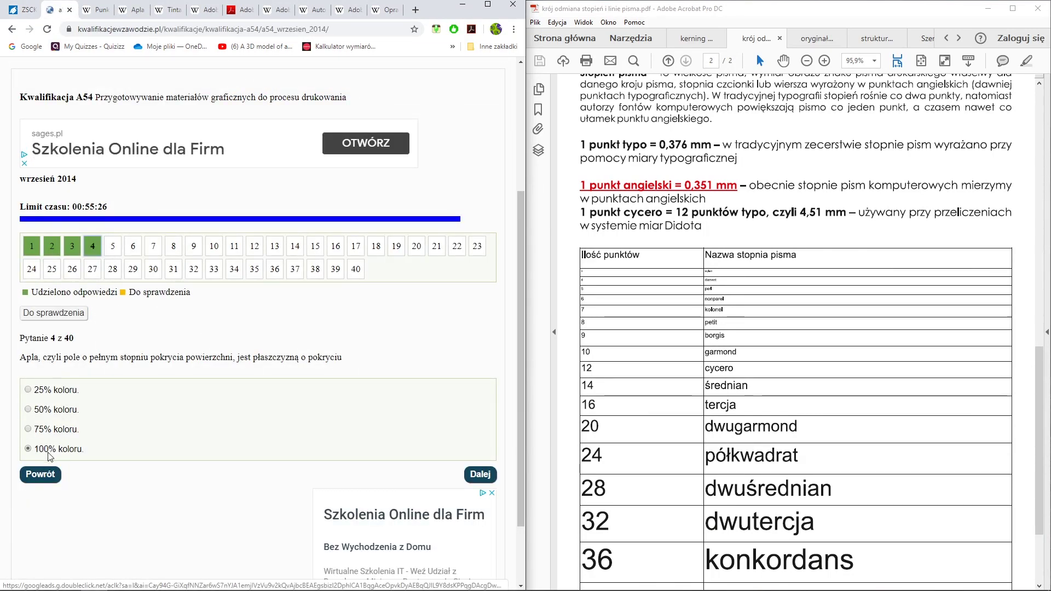
pyautogui.click(480, 475)
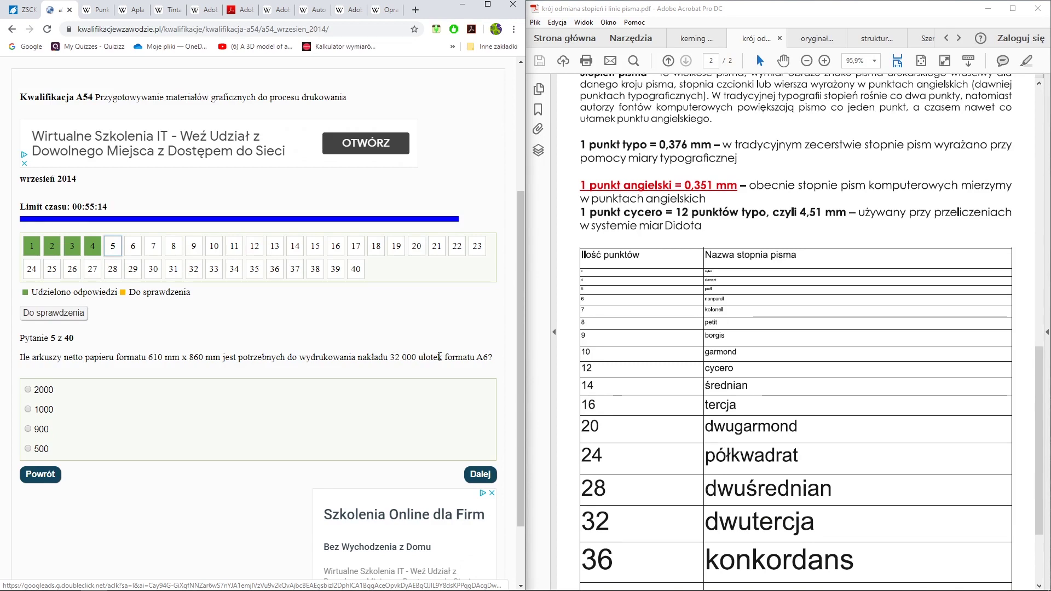
pyautogui.hotkey('alt', 'Tab')
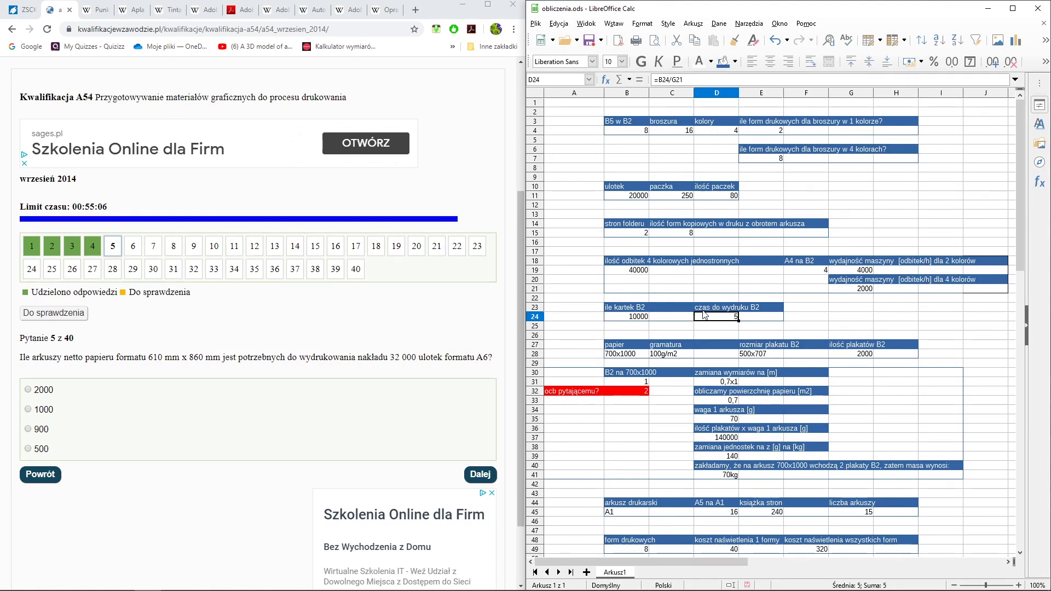
# Inspect the A6 leaflet block: the =32000/G67 formula in B69 and the A6 width in B65.
pyautogui.scroll(-3, 705, 314)
pyautogui.scroll(-2, 705, 315)
pyautogui.scroll(-1, 705, 314)
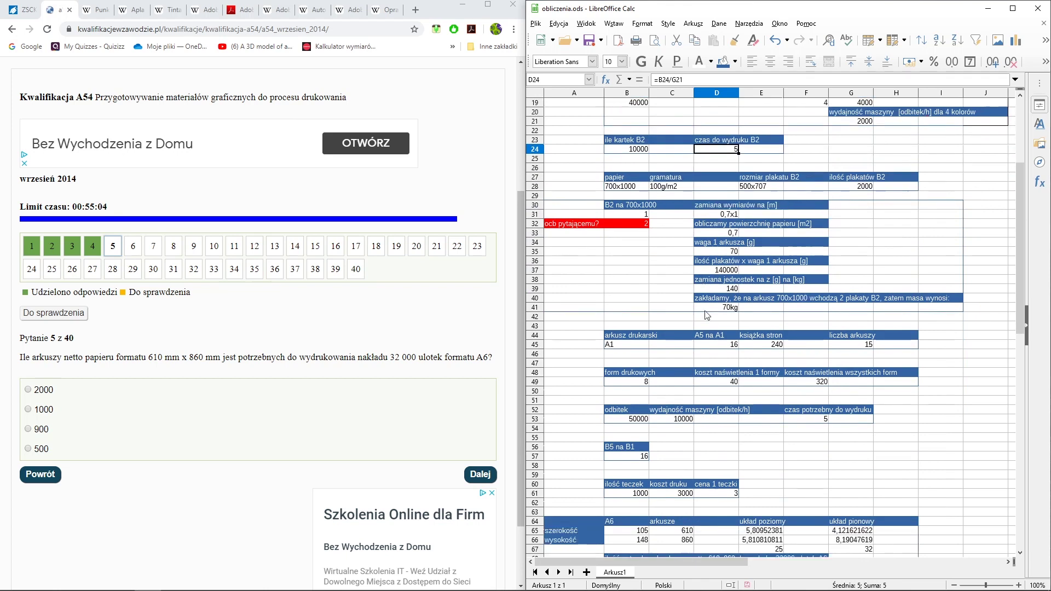
pyautogui.scroll(-3, 704, 314)
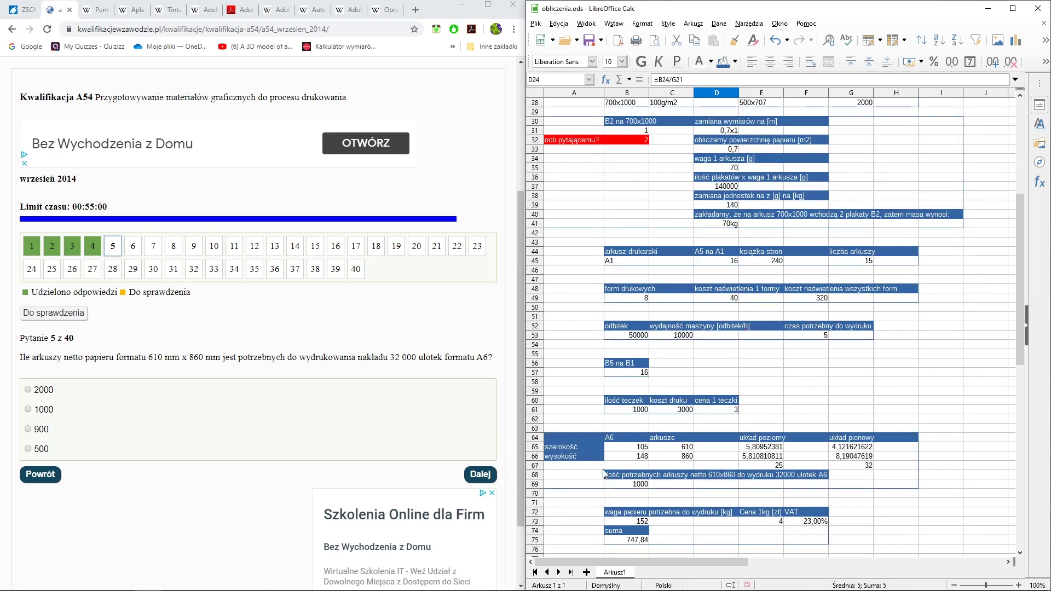
pyautogui.click(632, 475)
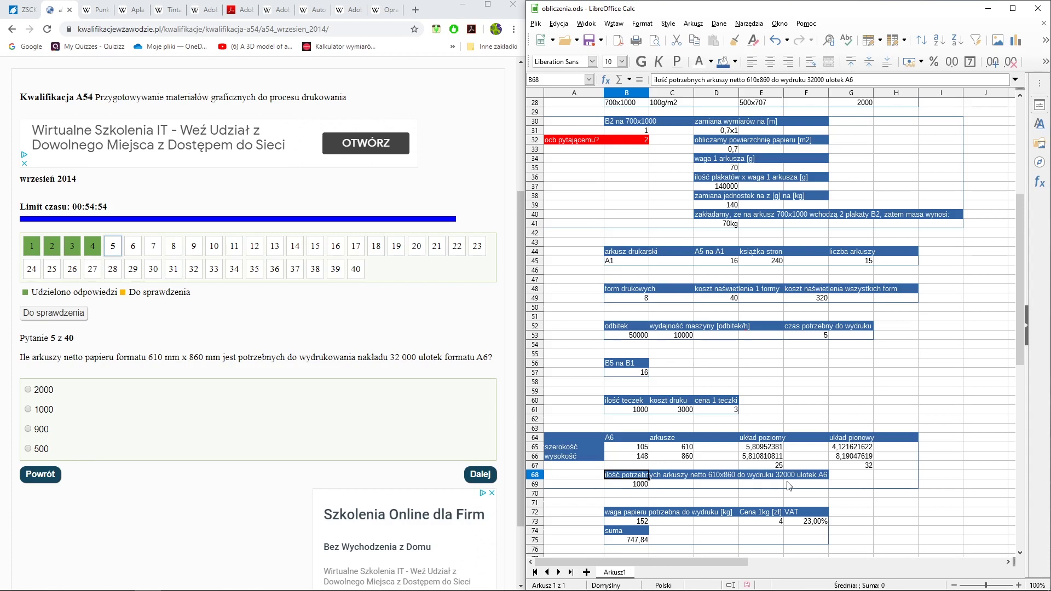
pyautogui.click(632, 485)
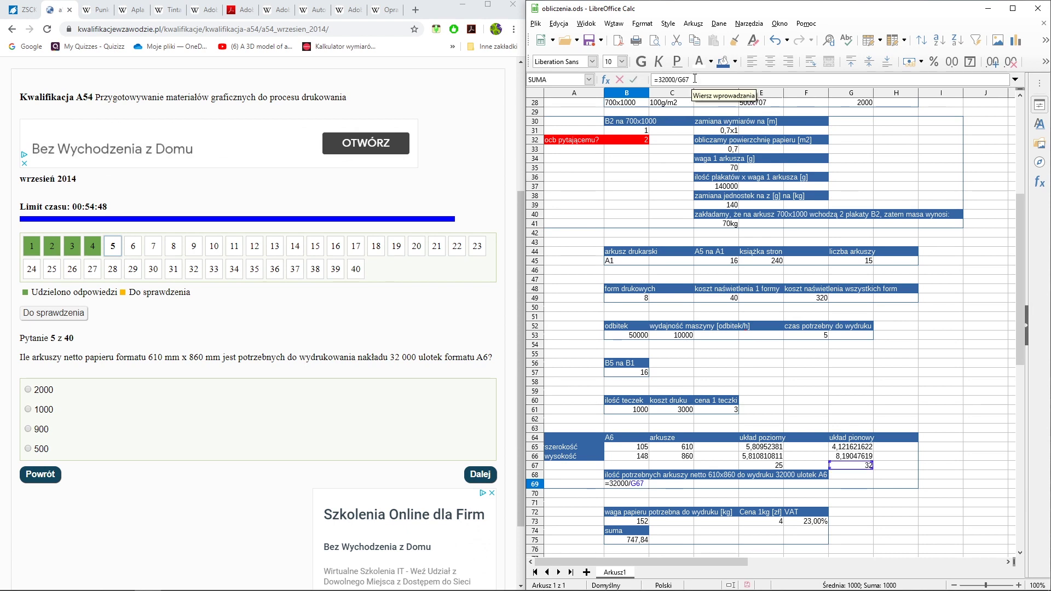
pyautogui.press('Return')
pyautogui.click(596, 447)
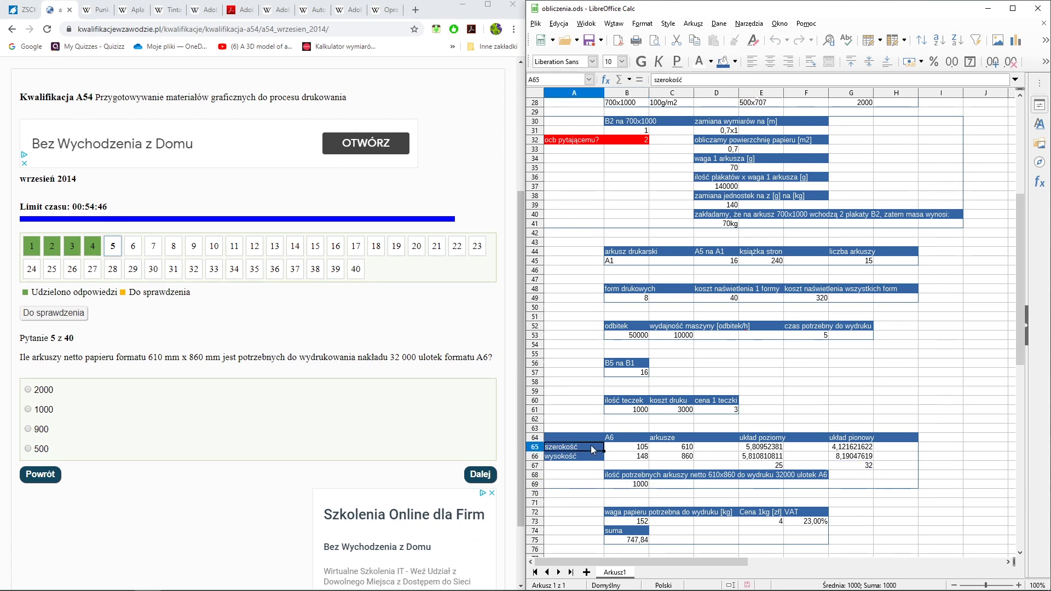
pyautogui.click(620, 452)
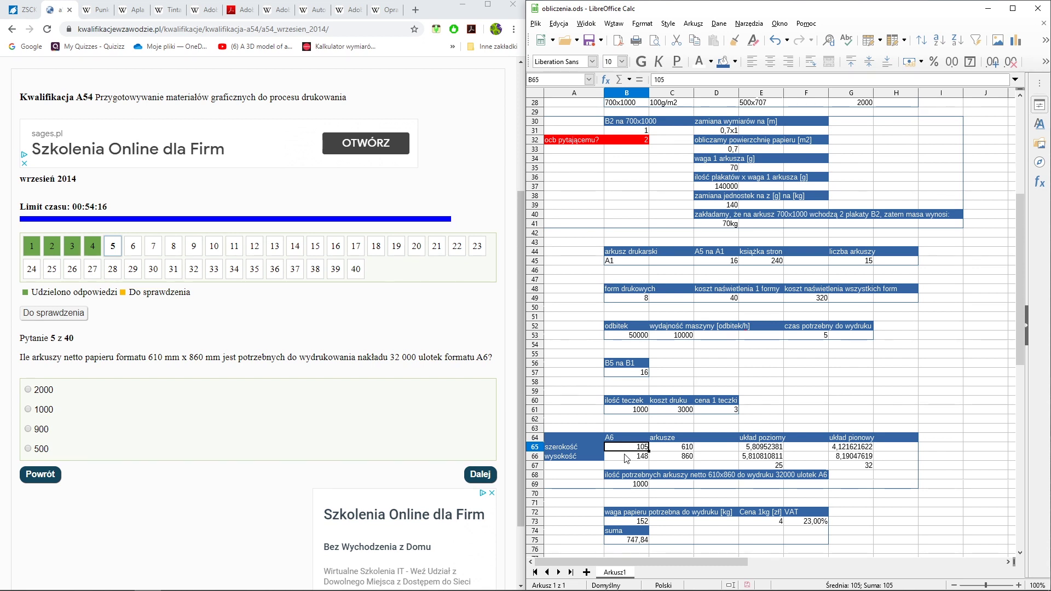
pyautogui.press('Right')
pyautogui.press('Right')
pyautogui.press('Left')
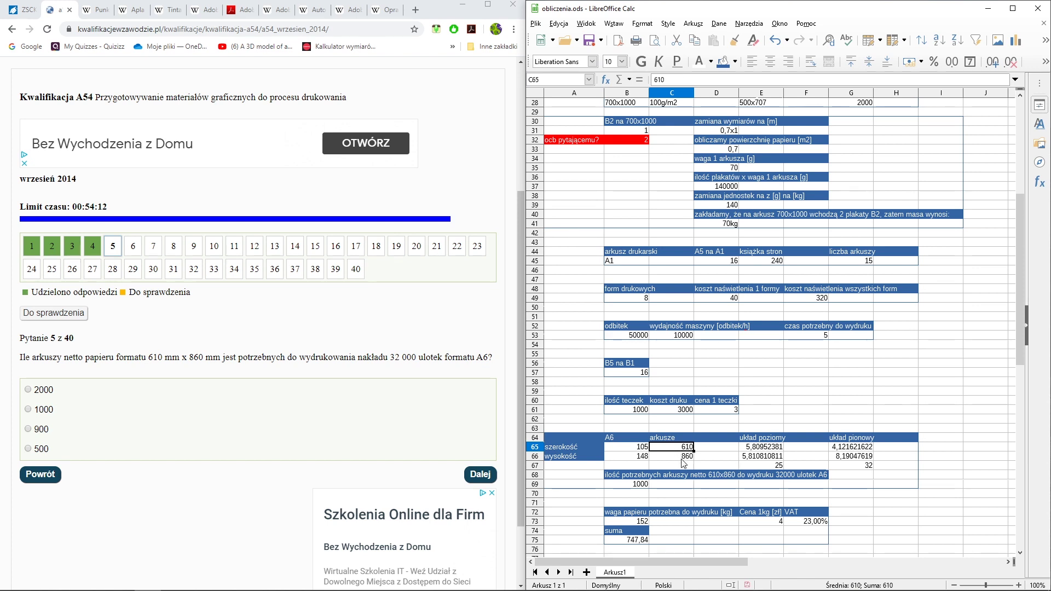
pyautogui.click(748, 449)
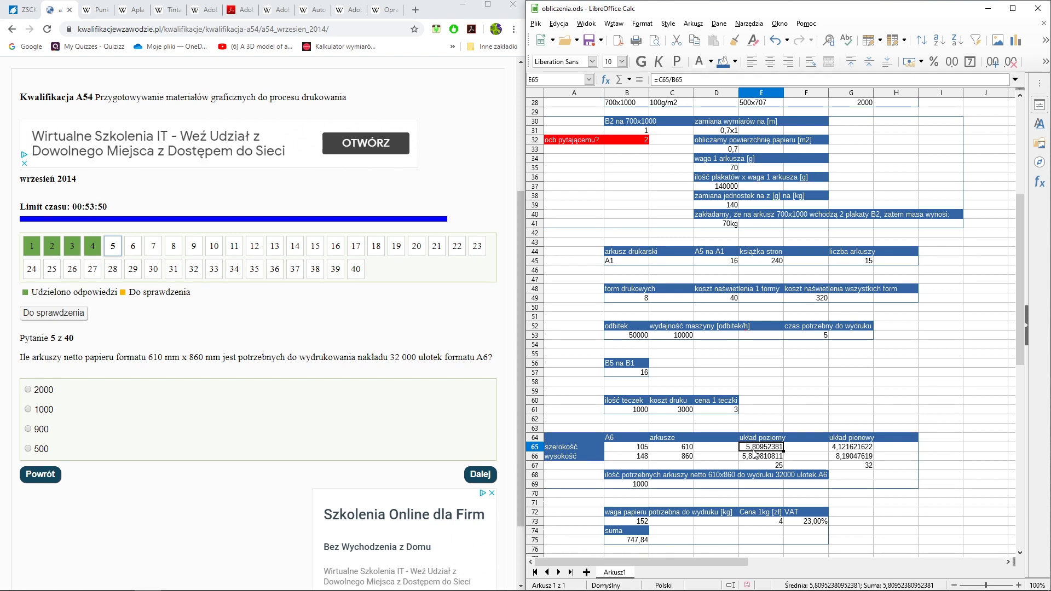
pyautogui.click(753, 456)
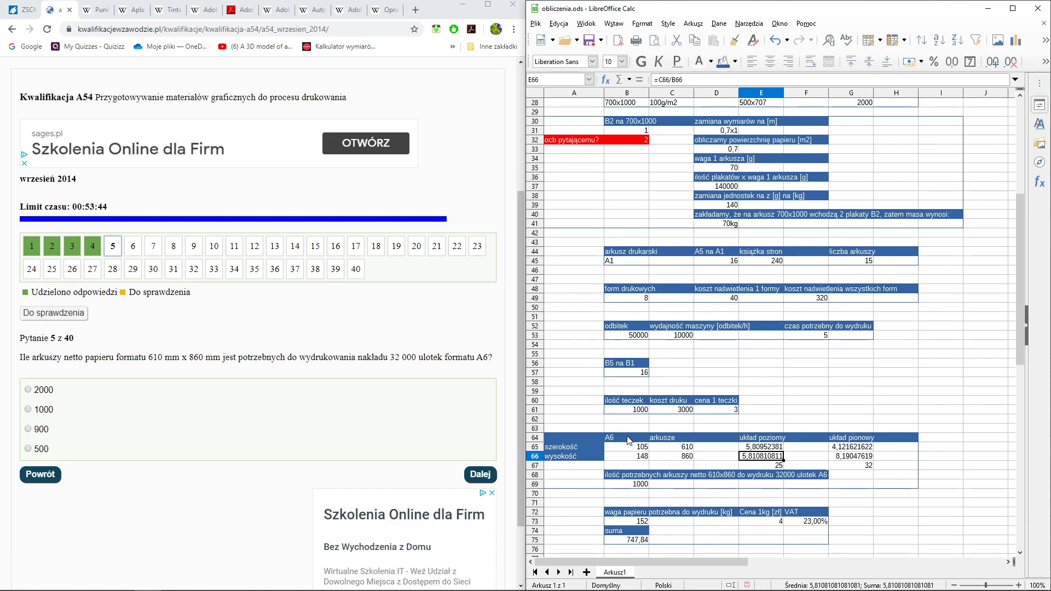
pyautogui.click(652, 457)
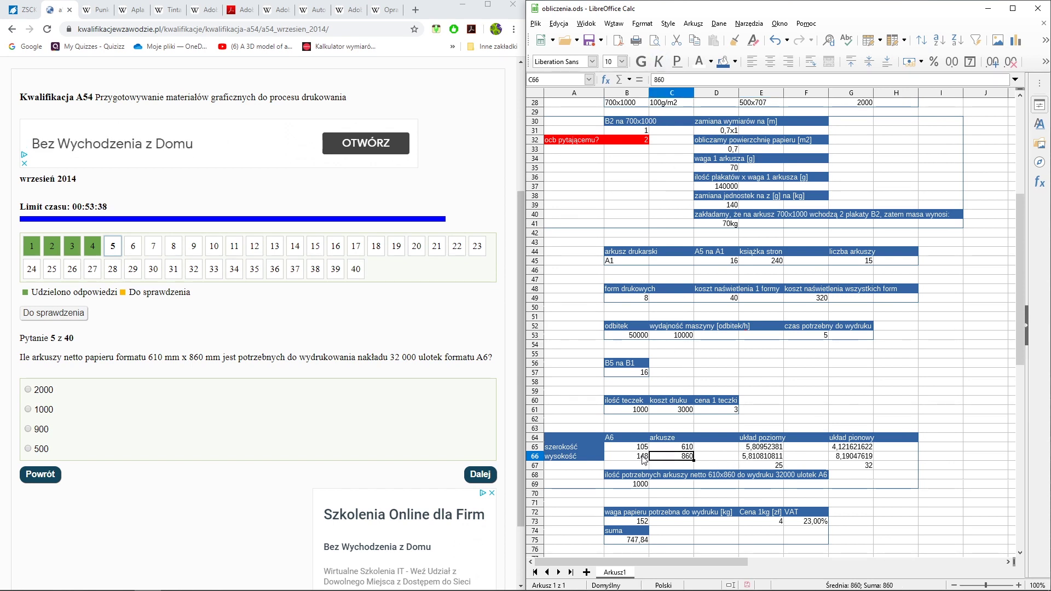
pyautogui.click(644, 459)
pyautogui.click(766, 460)
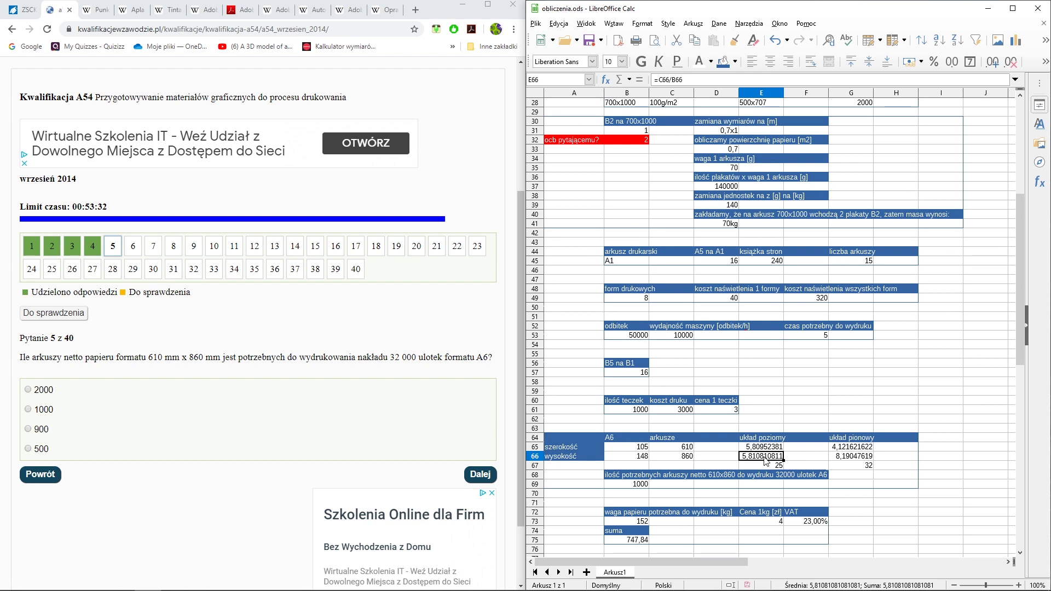
pyautogui.click(765, 466)
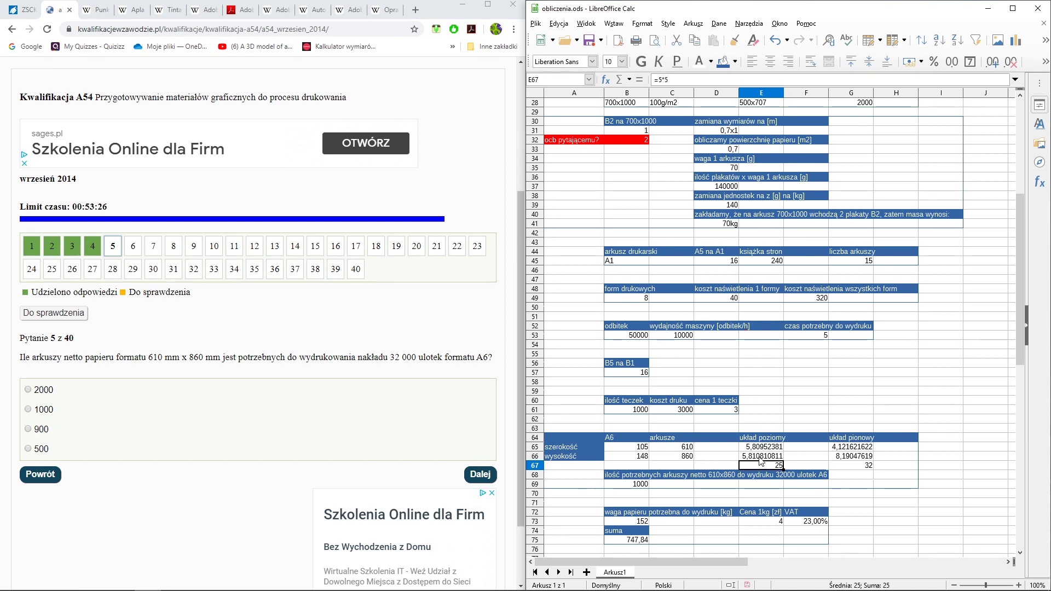
pyautogui.click(833, 447)
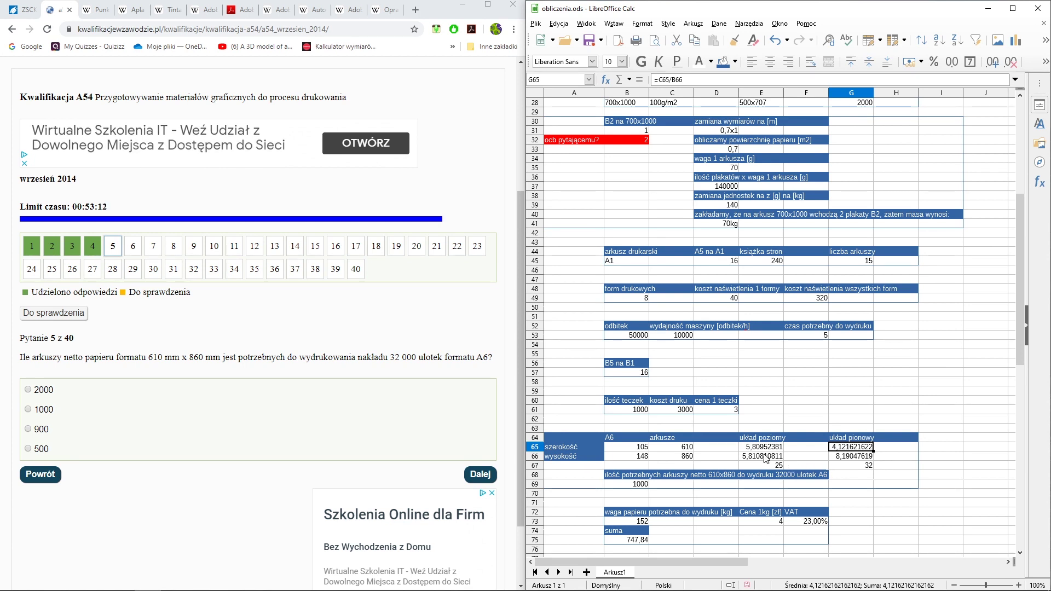
# Fix the G65 and G66 layout formulas (G66 =C66/B65), giving 32 leaflets per sheet in G67.
pyautogui.click(628, 453)
pyautogui.hotkey('ctrl', 'z')
pyautogui.press('F2')
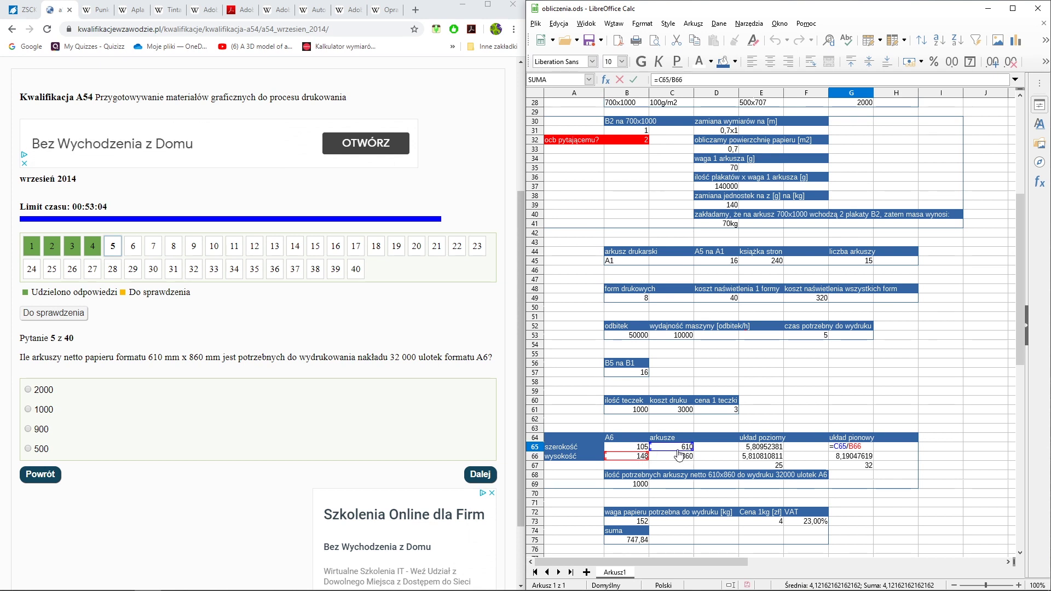
pyautogui.press('Return')
pyautogui.click(836, 448)
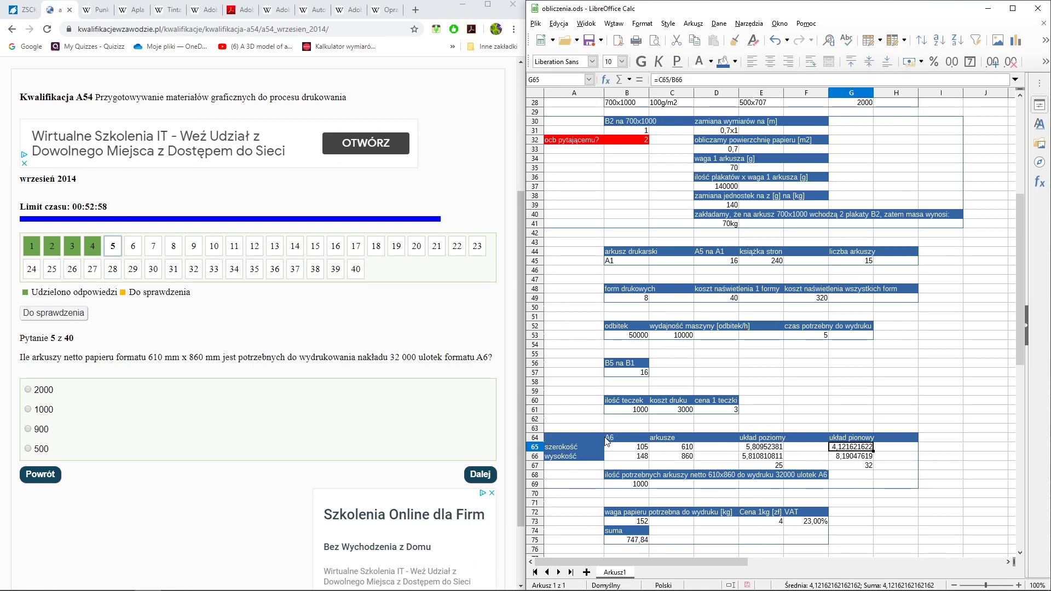
pyautogui.click(852, 456)
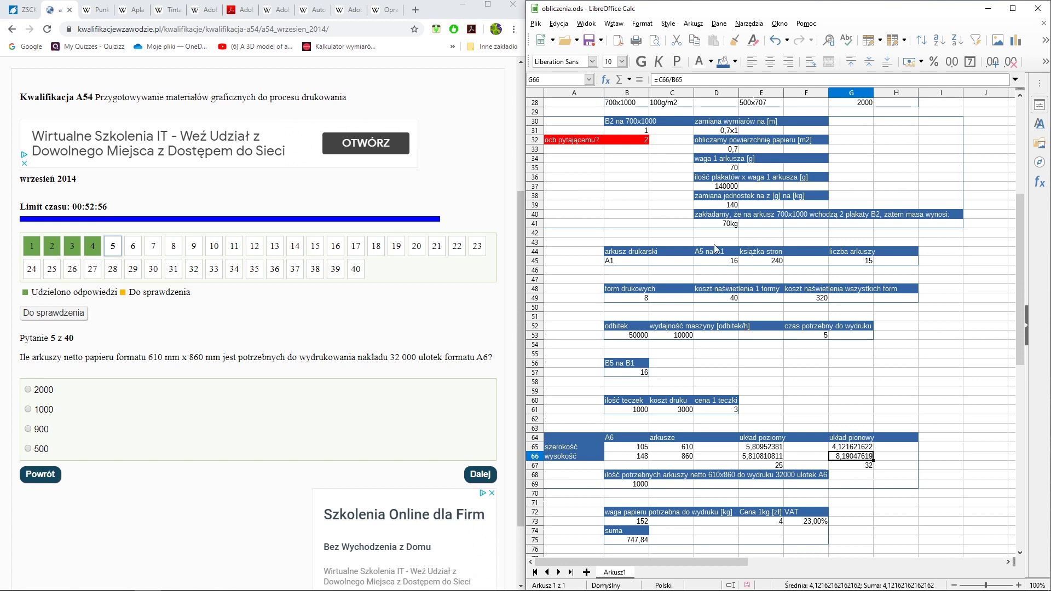
pyautogui.click(694, 80)
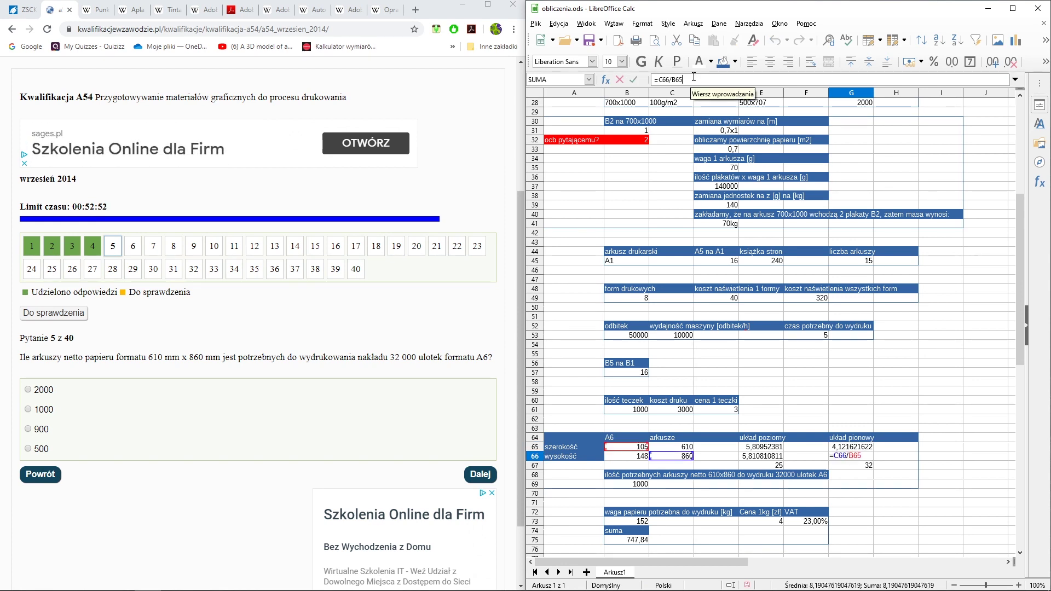
pyautogui.press('Return')
pyautogui.press('Up')
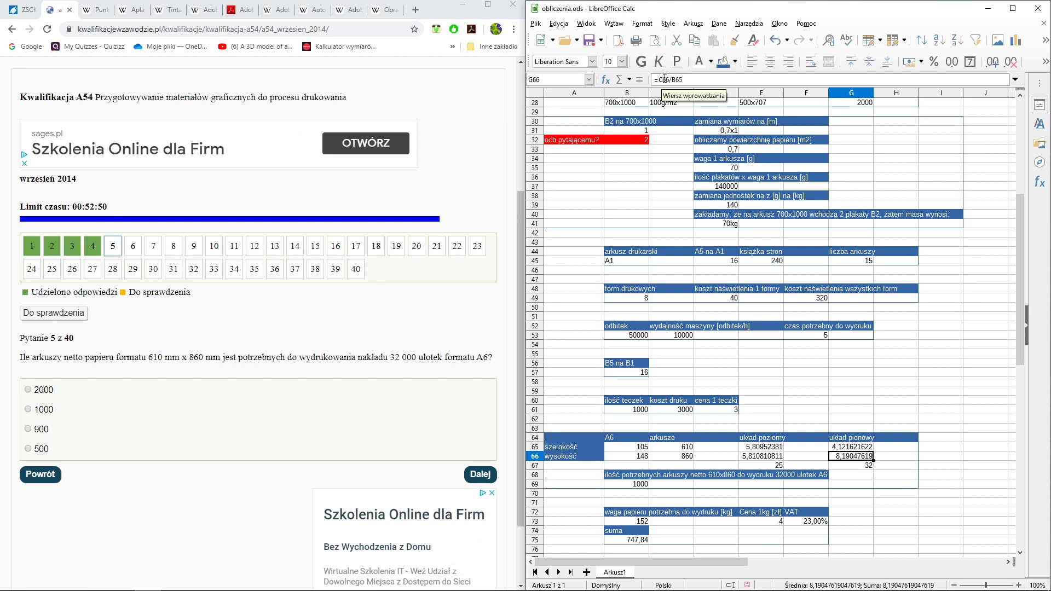
pyautogui.click(837, 465)
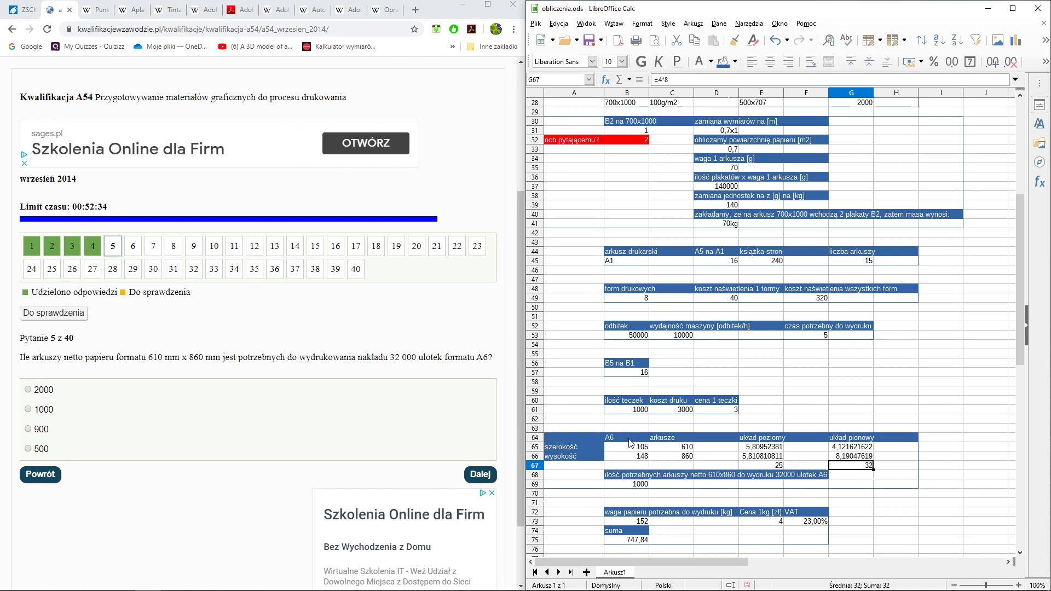
# Enter =32000/G67 in B69, giving 1000 sheets, and select 1000 for question 5.
pyautogui.click(627, 484)
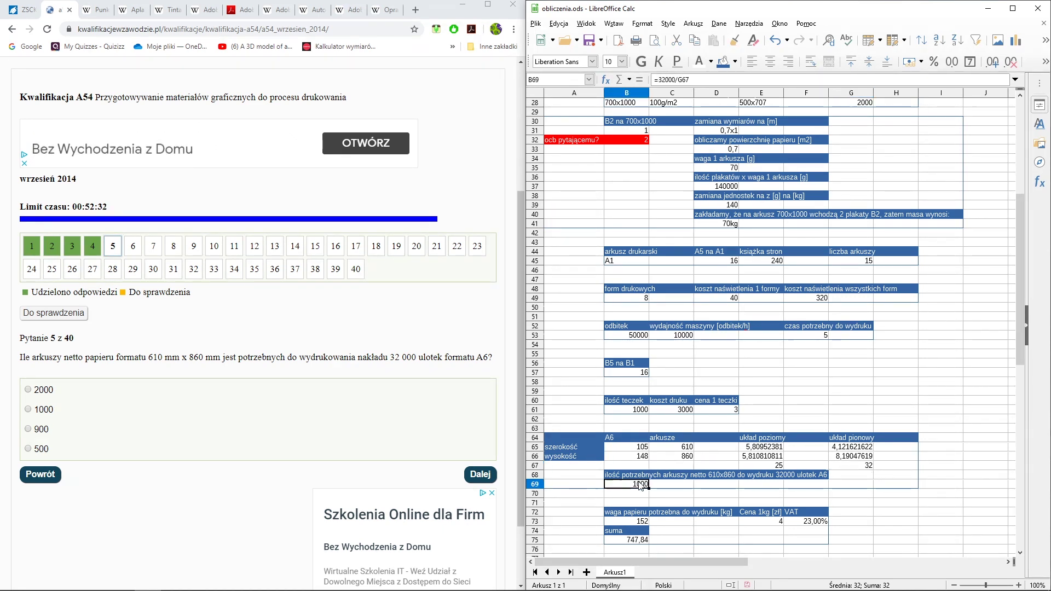
pyautogui.write('=32000/G67')
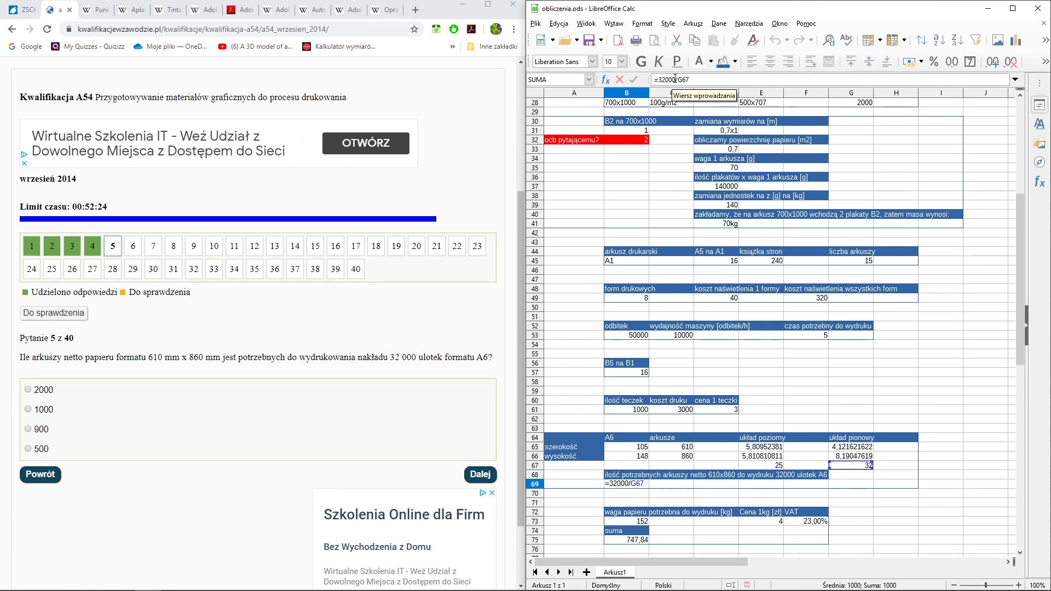
pyautogui.press('Return')
pyautogui.press('Up')
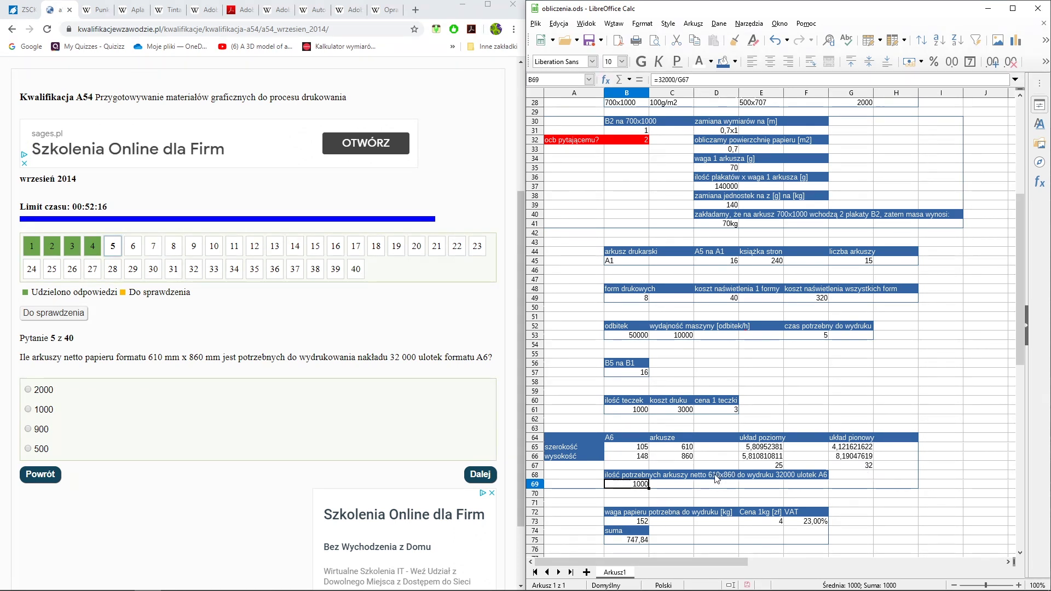
pyautogui.click(38, 415)
# Answer question 6 with AutoCAD after checking Fireworks and AutoCAD on Wikipedia, then advance.
pyautogui.click(480, 474)
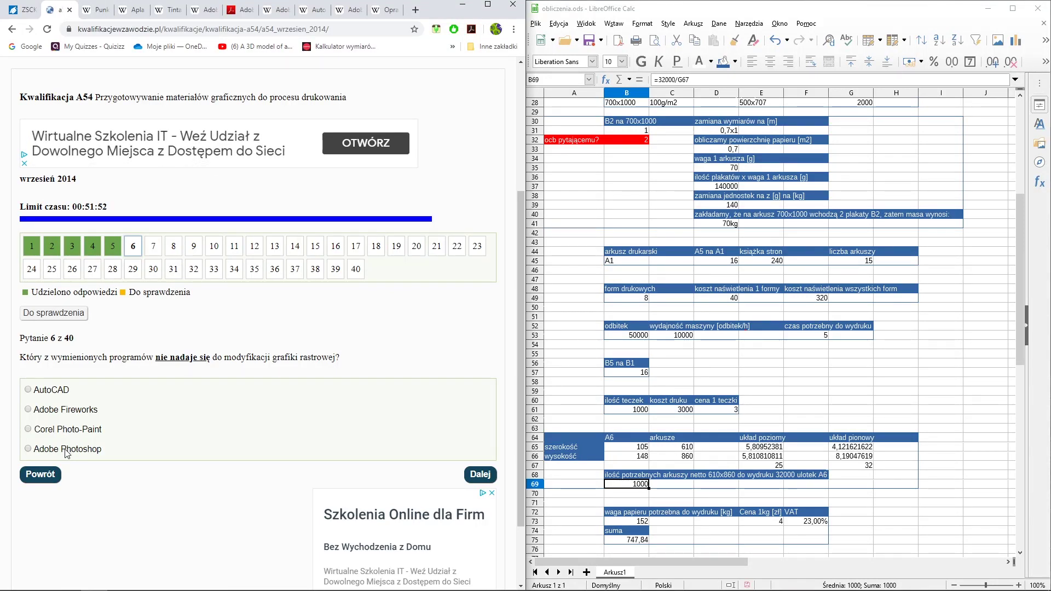
pyautogui.click(59, 415)
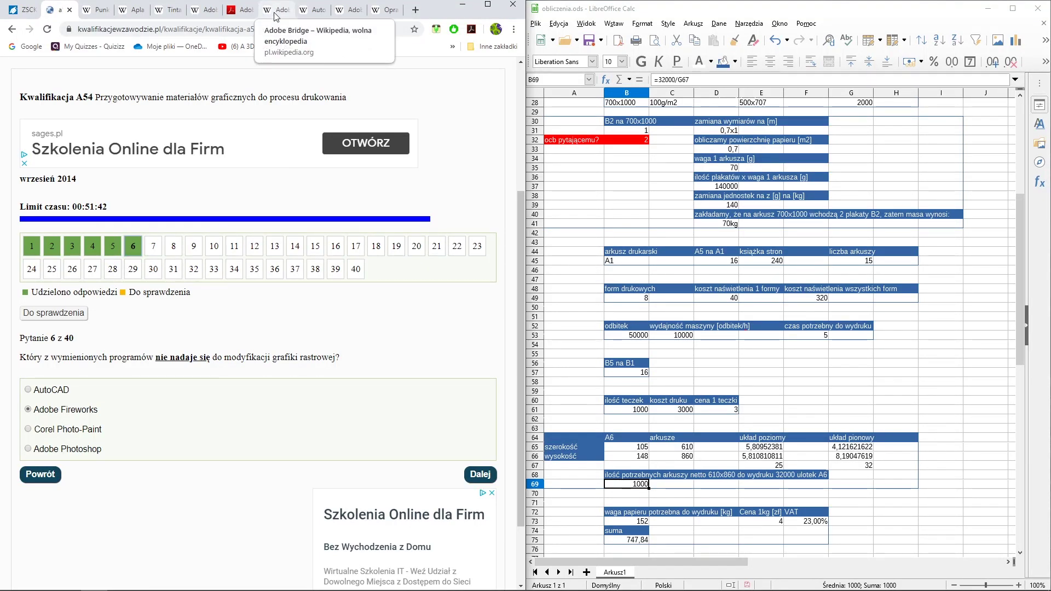
pyautogui.click(340, 11)
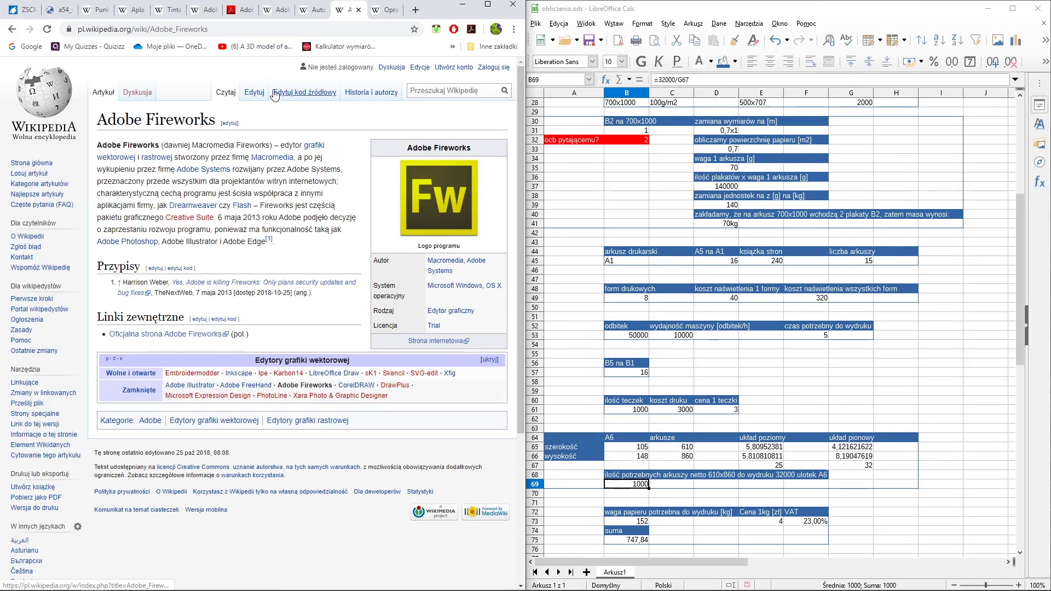
pyautogui.click(59, 9)
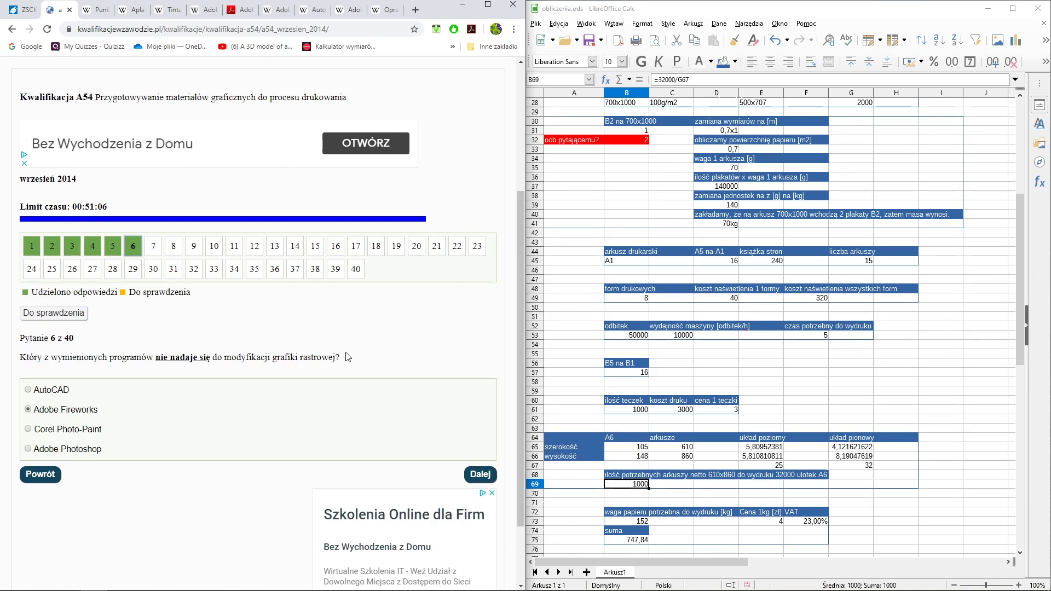
pyautogui.click(52, 389)
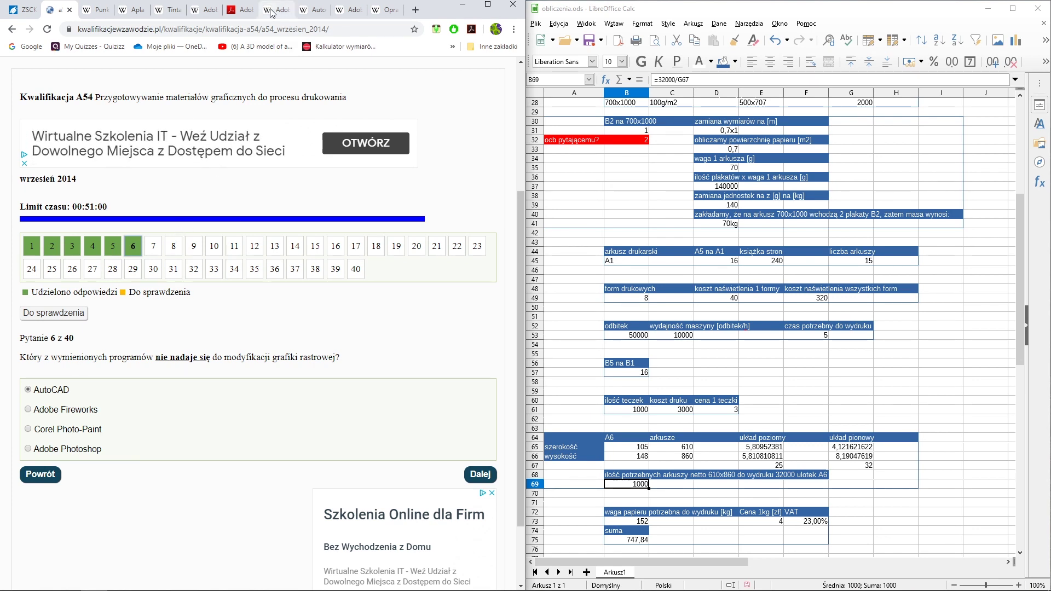
pyautogui.click(306, 11)
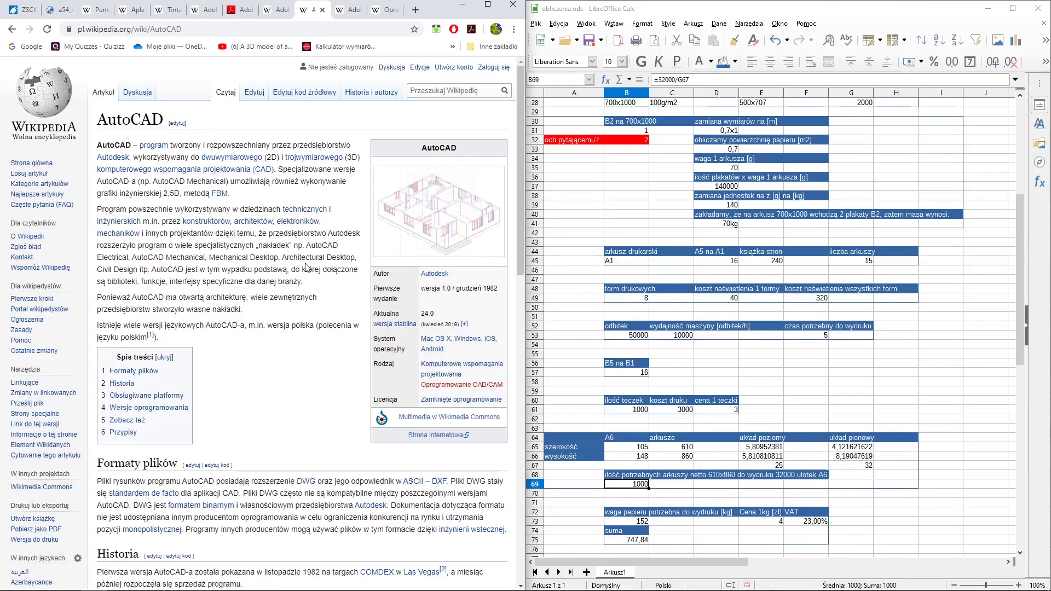
pyautogui.click(60, 17)
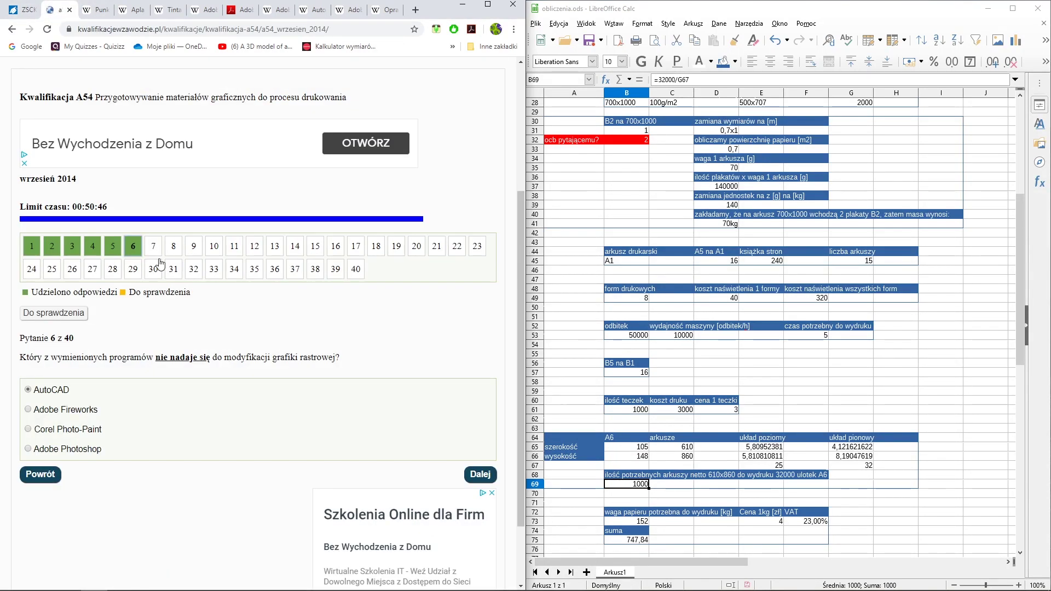
pyautogui.click(474, 475)
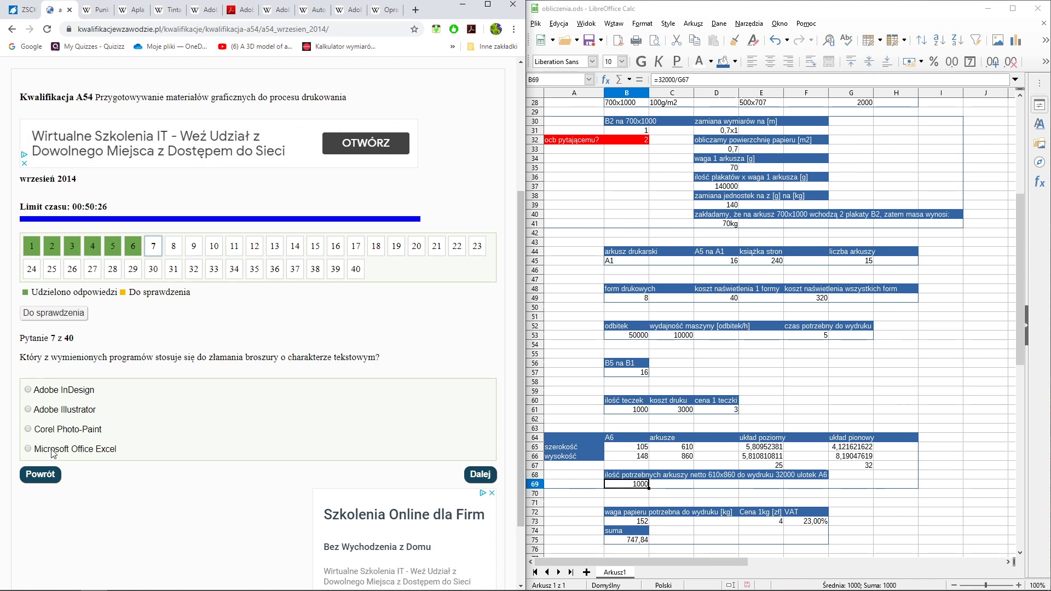
# On question 7, try Adobe InDesign first, then settle on Corel Photo-Paint.
pyautogui.click(53, 393)
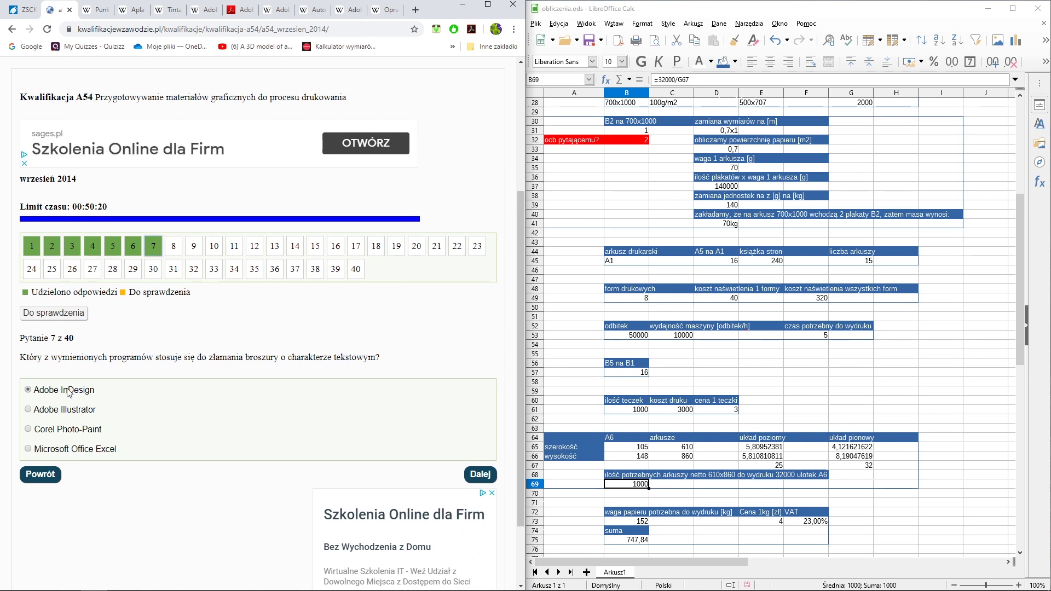
pyautogui.click(64, 411)
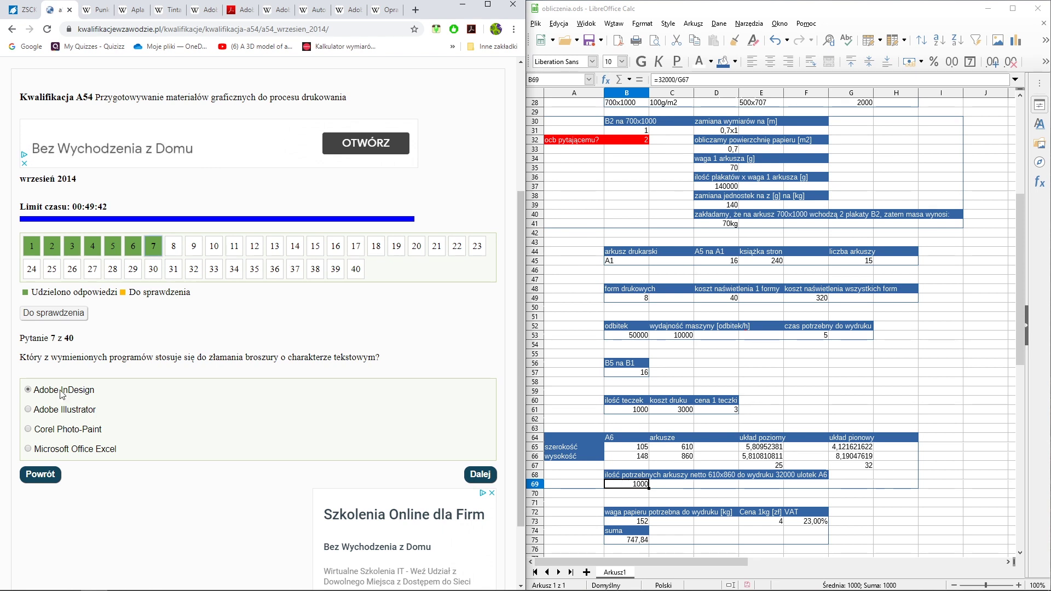
pyautogui.click(51, 431)
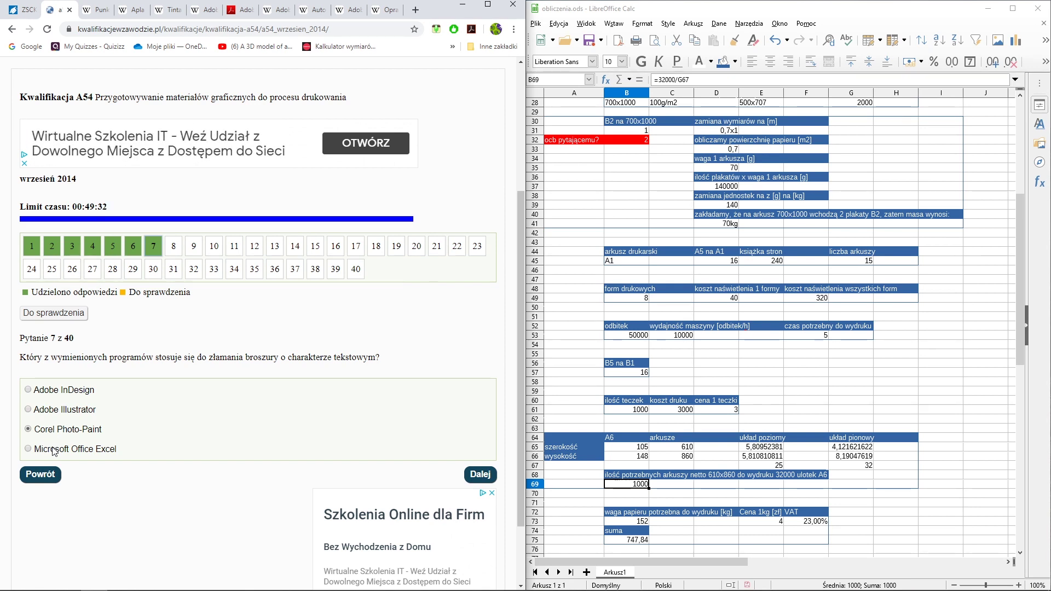
# Switch question 7's answer back to Adobe InDesign and advance to question 8.
pyautogui.click(48, 395)
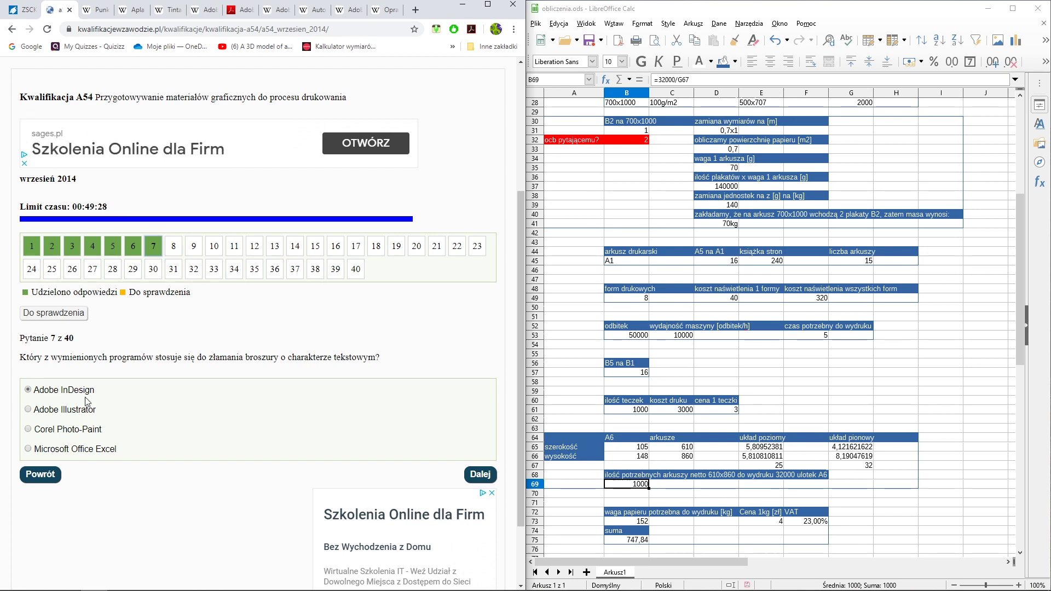
pyautogui.click(474, 480)
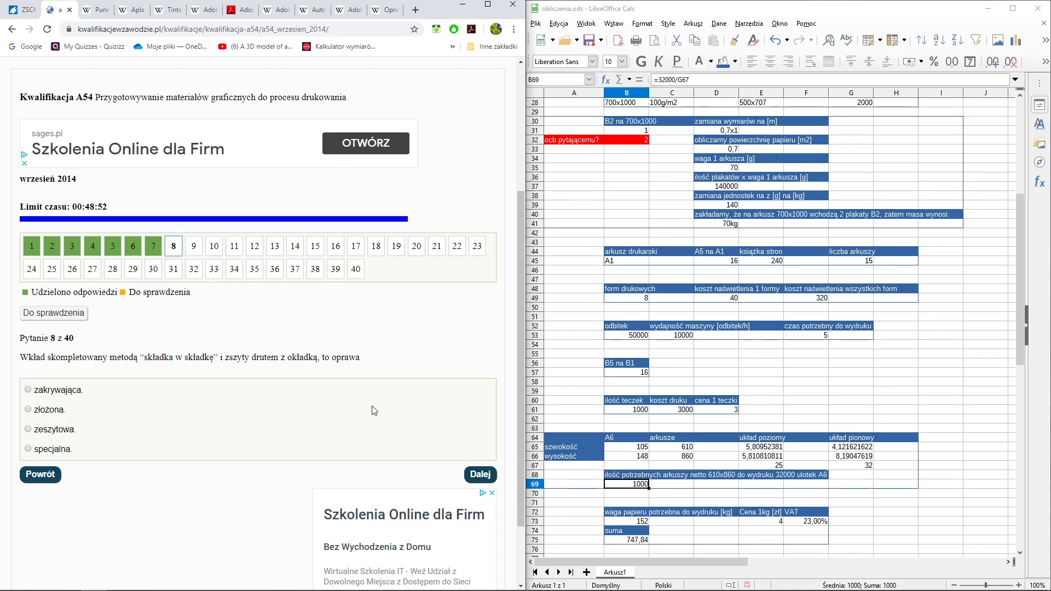
# Answer question 8 with zeszytowa binding and advance to question 9.
pyautogui.click(60, 433)
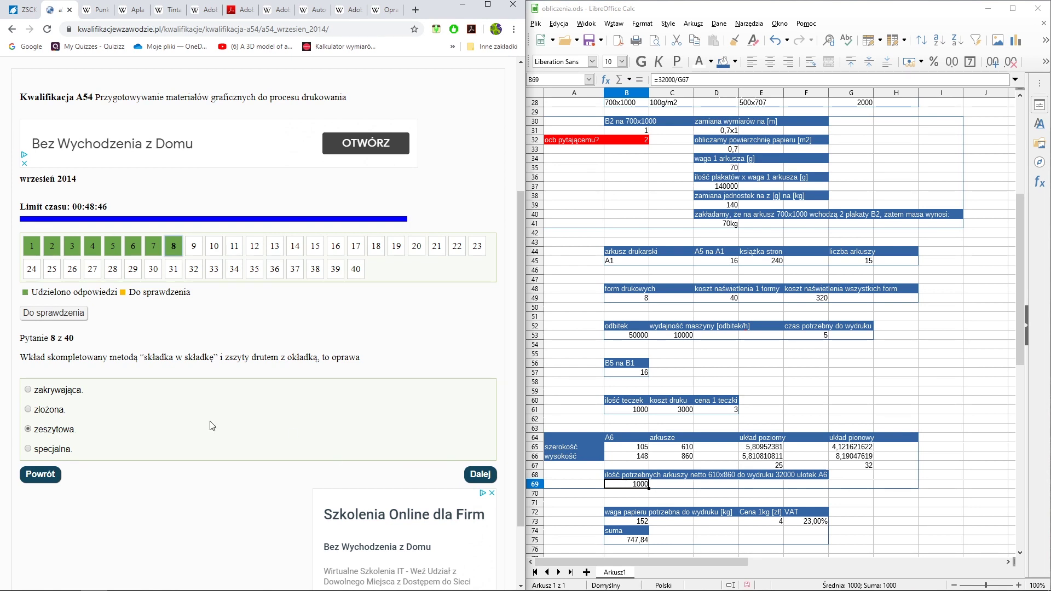
pyautogui.click(476, 474)
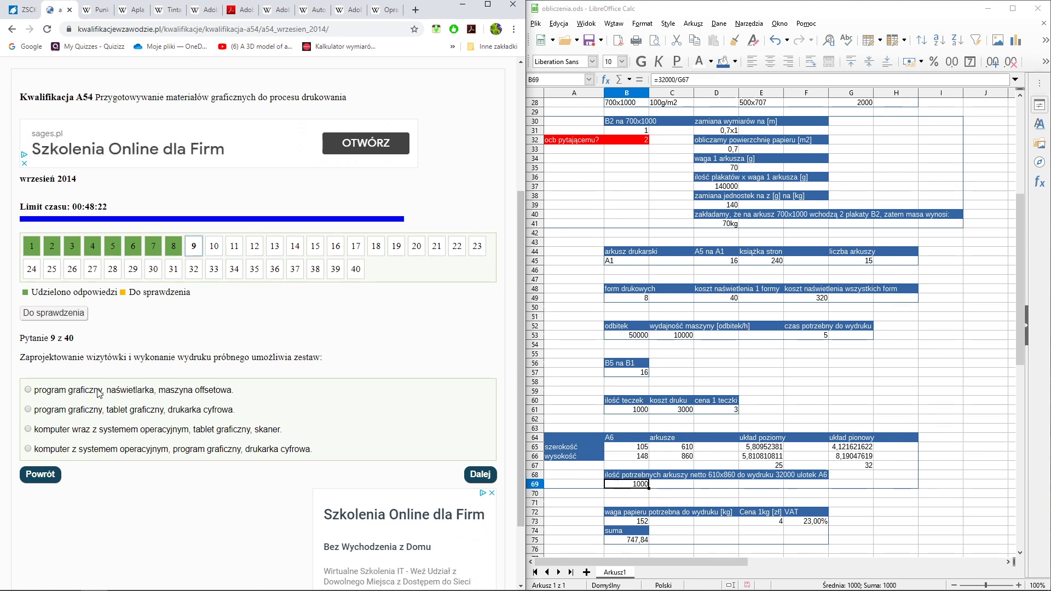
# Answer question 9 with the fourth option: computer, OS, graphics program and digital printer.
pyautogui.click(98, 392)
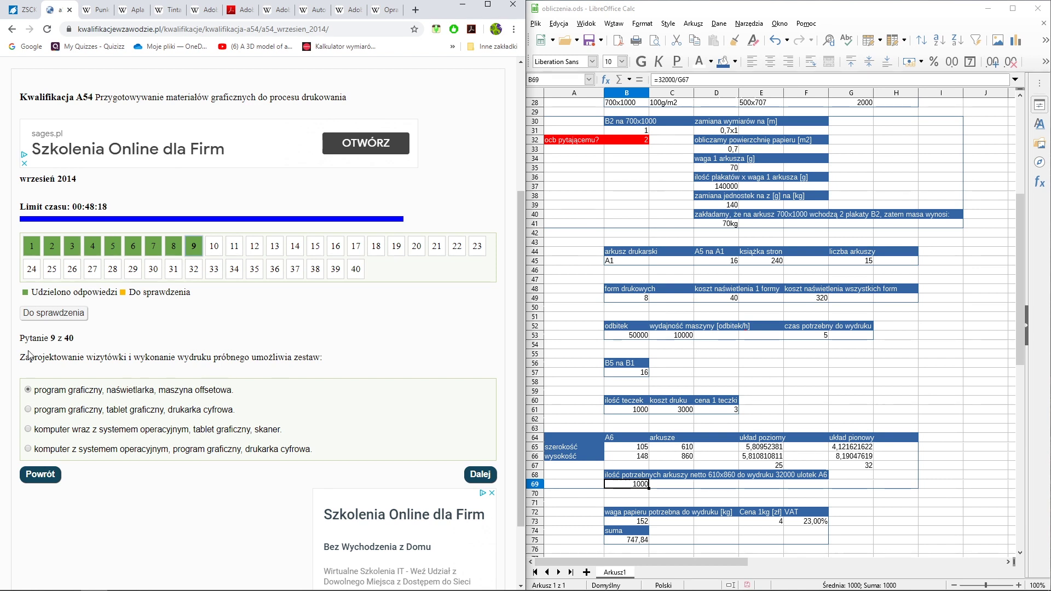
pyautogui.click(110, 415)
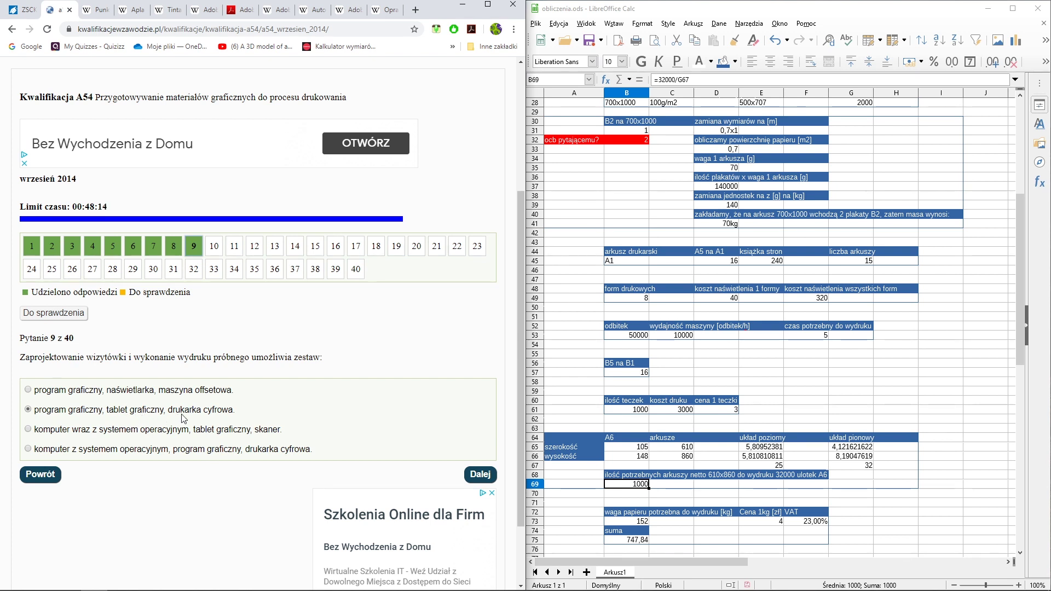
pyautogui.click(92, 392)
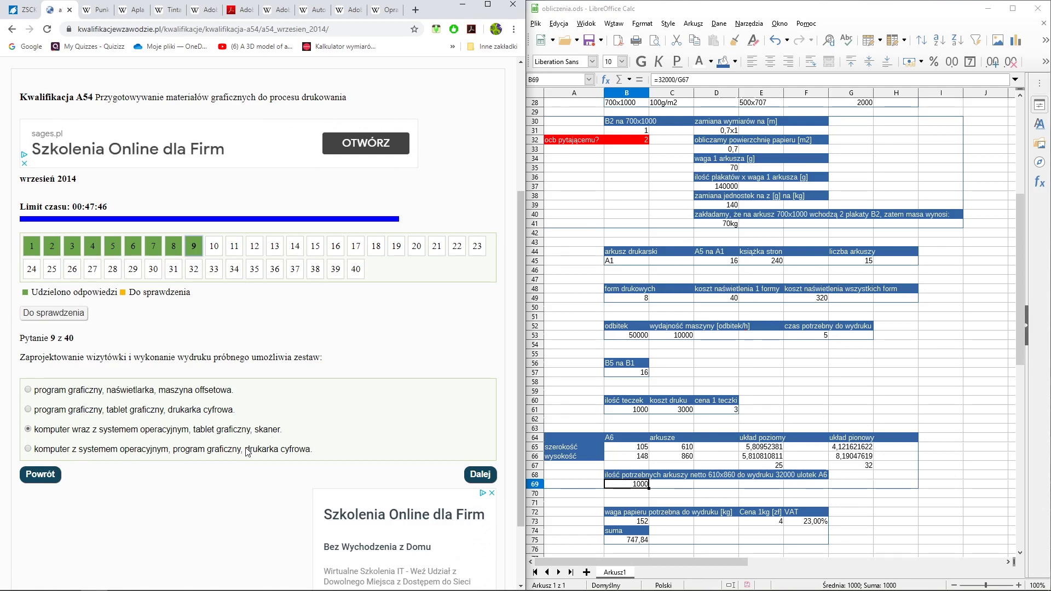
pyautogui.click(39, 450)
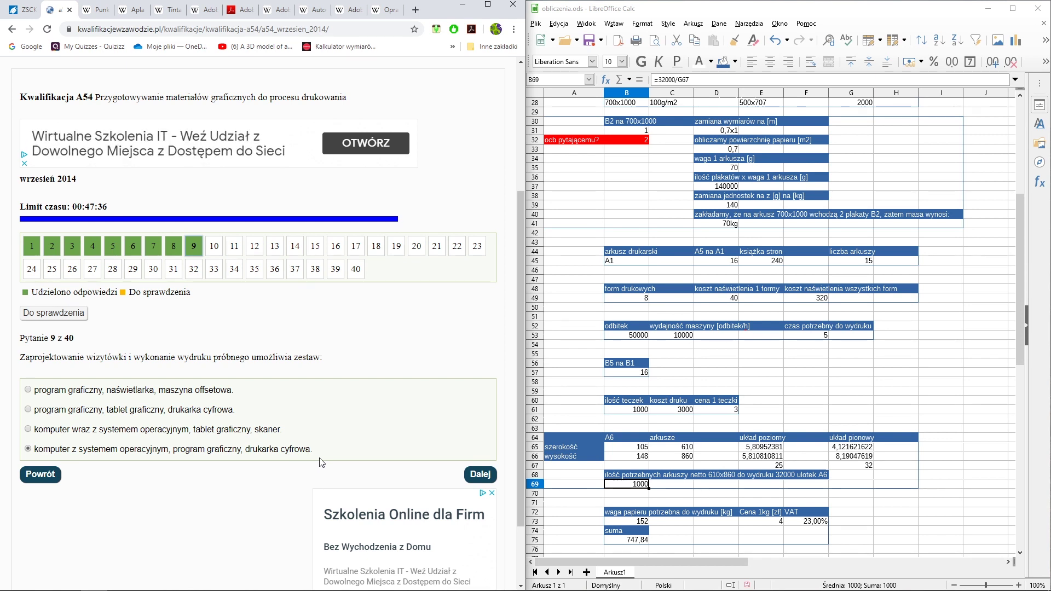
pyautogui.click(473, 474)
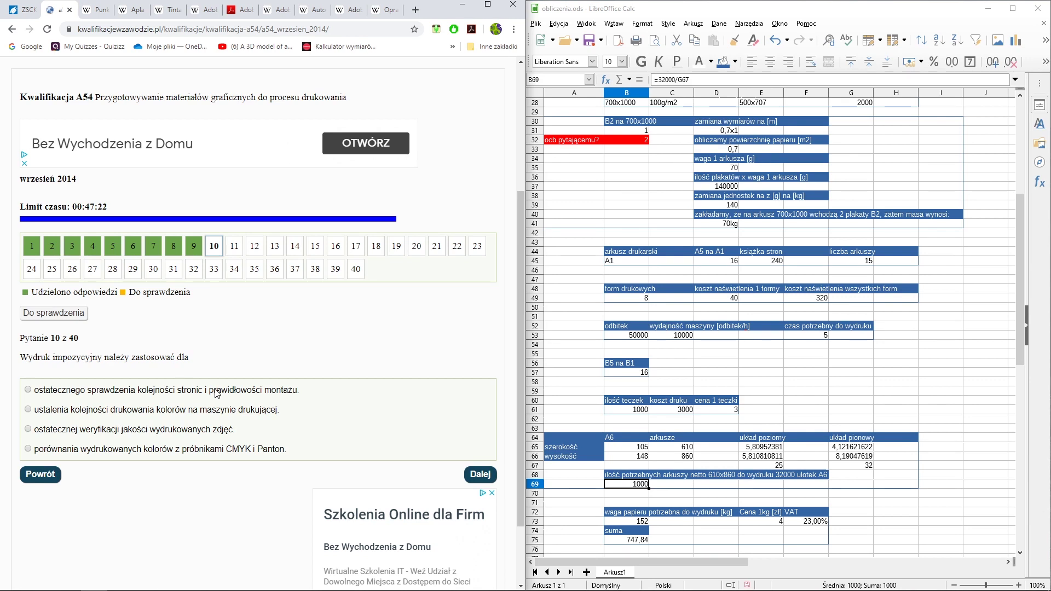
# Answer question 10 with the page-order check, then scroll the Calc sheet to the top.
pyautogui.click(217, 390)
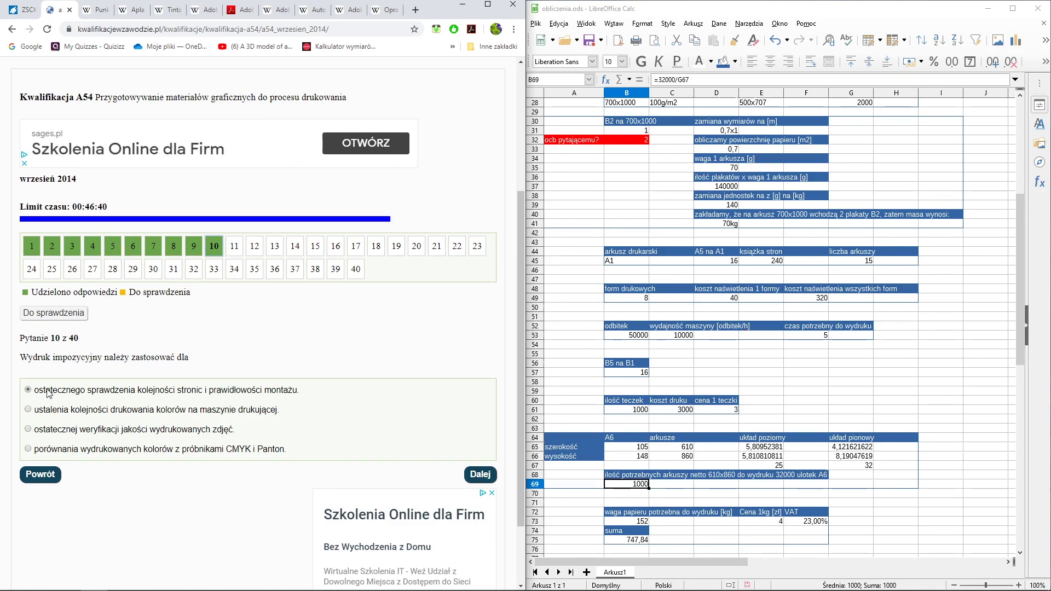
pyautogui.click(479, 474)
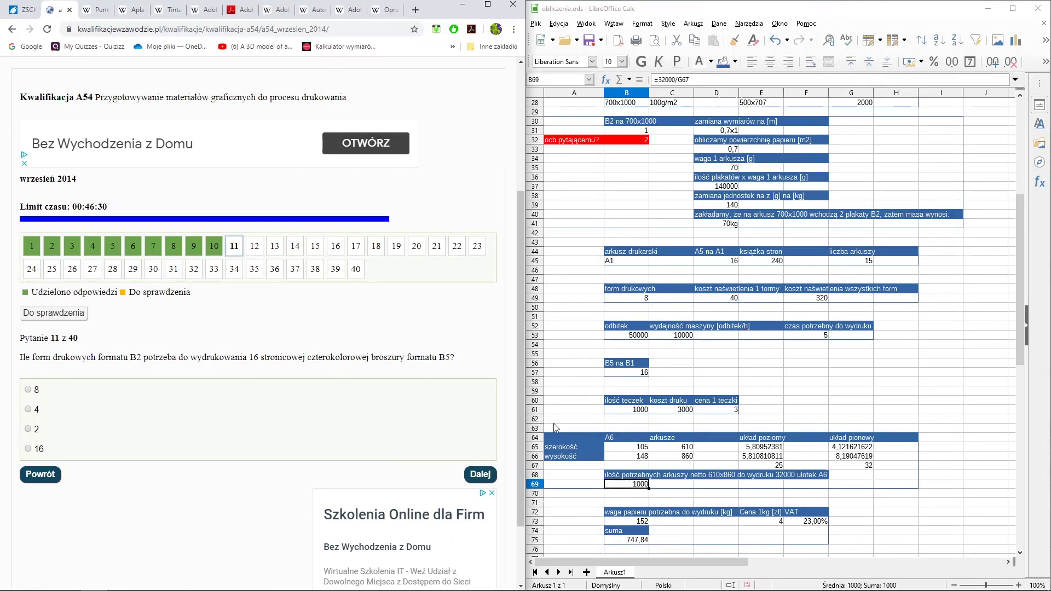
pyautogui.click(625, 419)
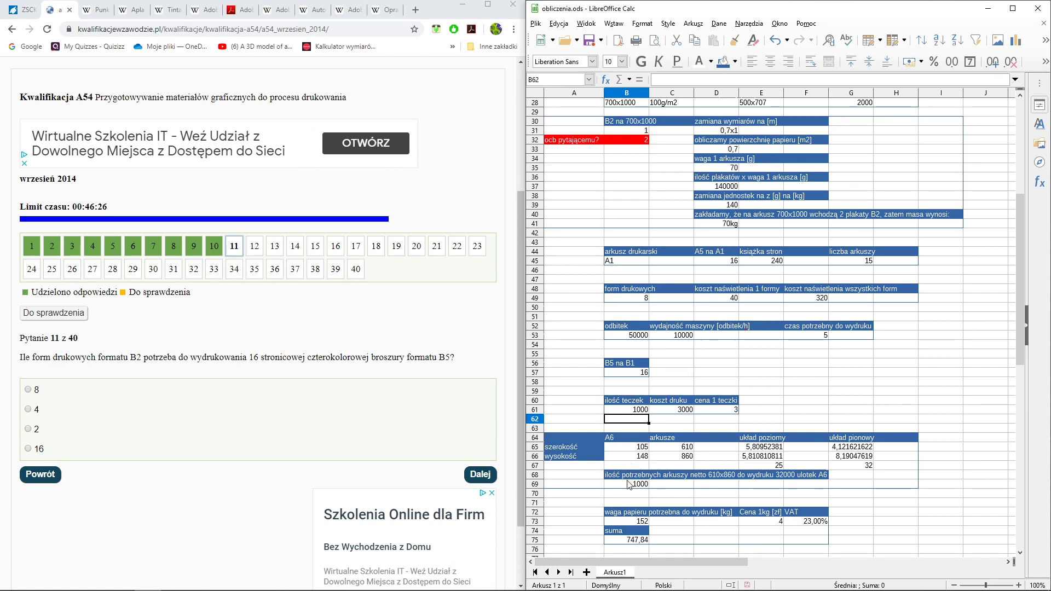
pyautogui.scroll(4, 630, 462)
pyautogui.scroll(2, 635, 456)
pyautogui.scroll(1, 637, 451)
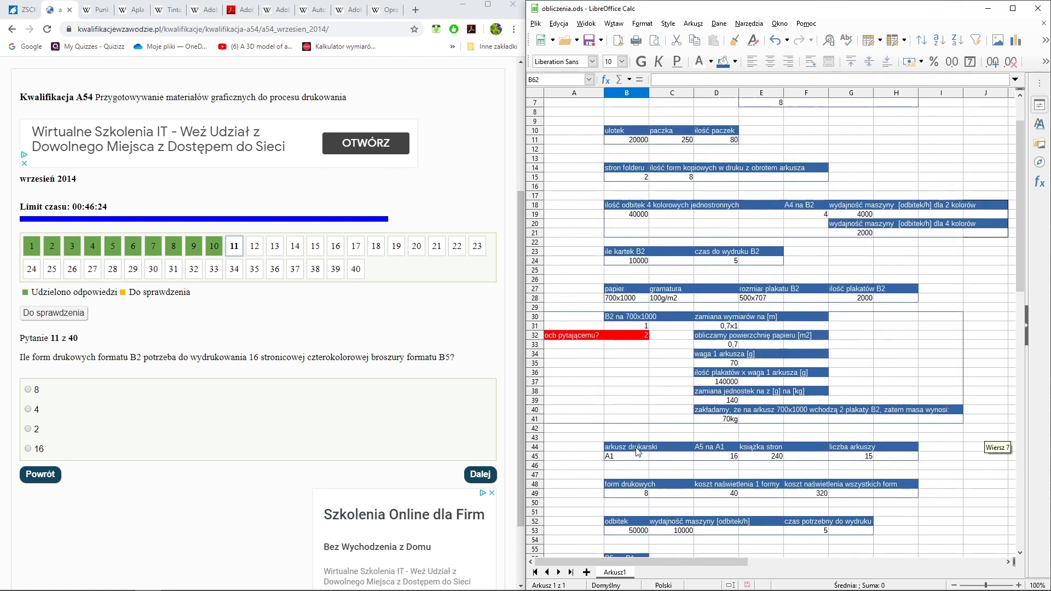
pyautogui.scroll(1, 637, 451)
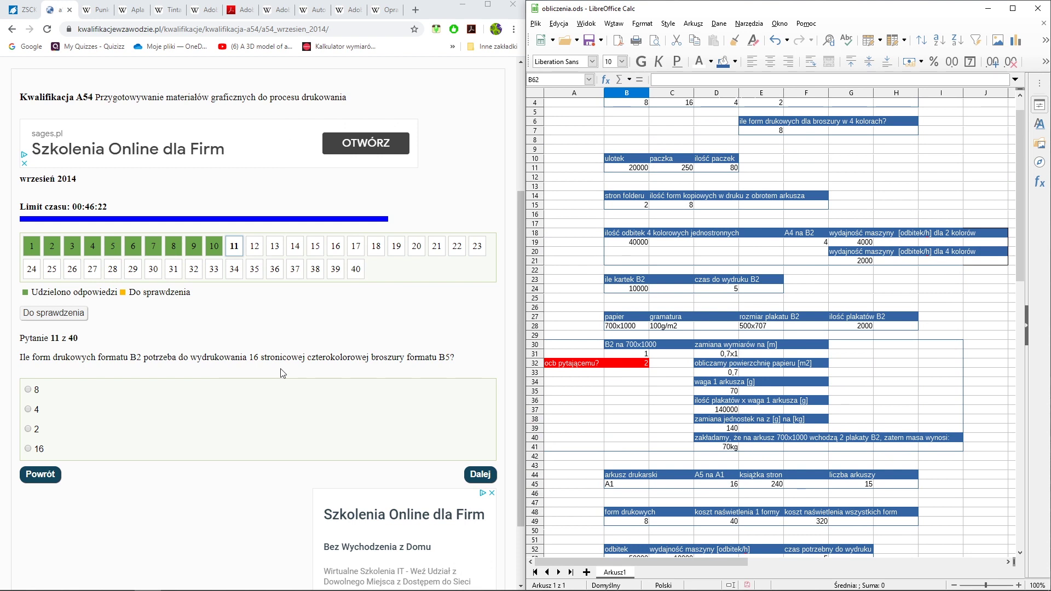
pyautogui.scroll(1, 678, 360)
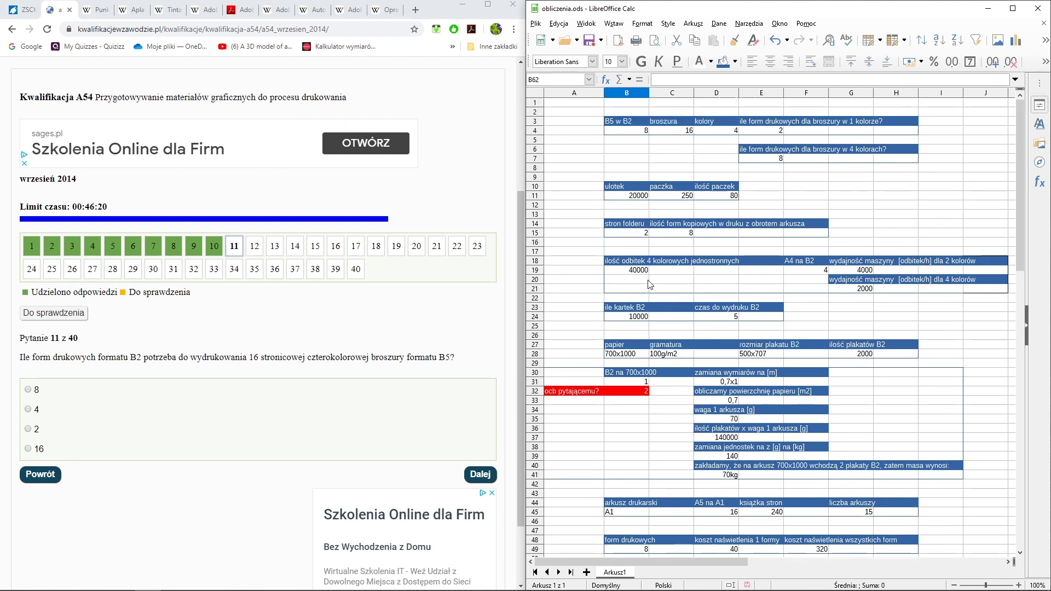
pyautogui.click(617, 123)
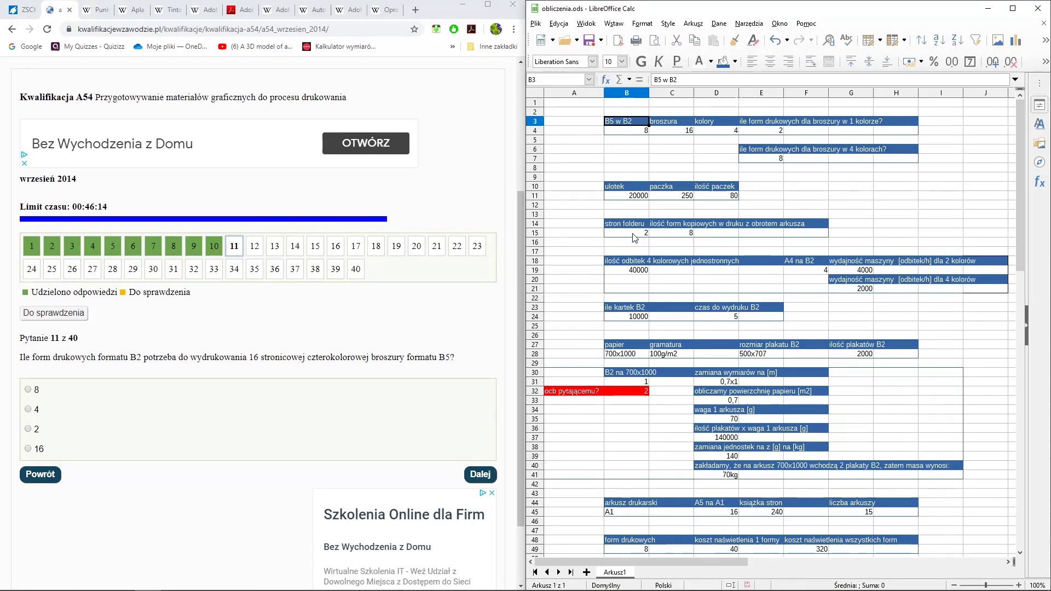
pyautogui.click(629, 130)
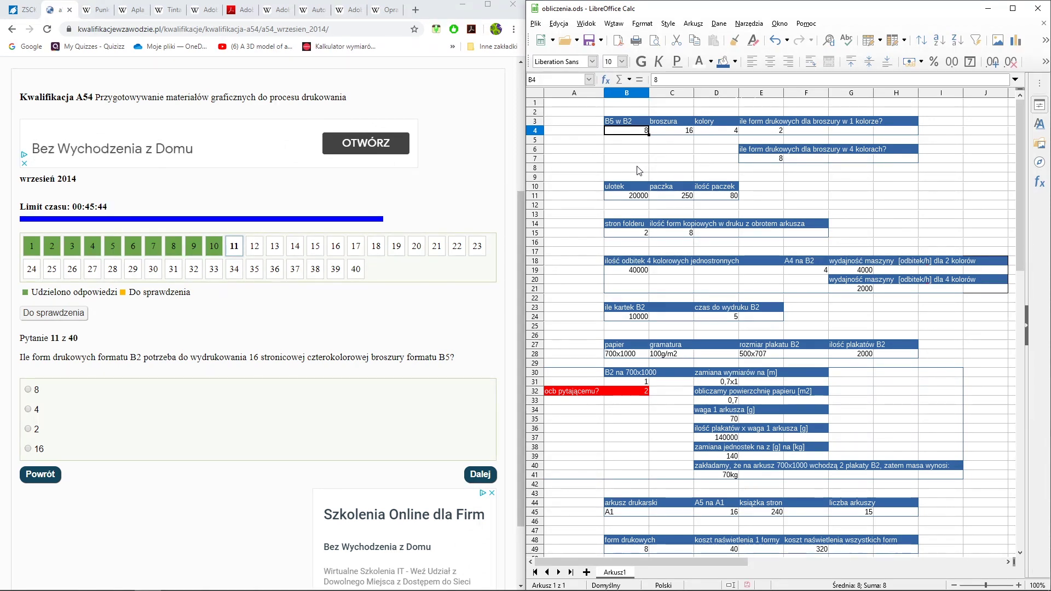
# Check C4, D4 and the E4 formula =C4/B4, which gives 2 forms per colour.
pyautogui.click(663, 133)
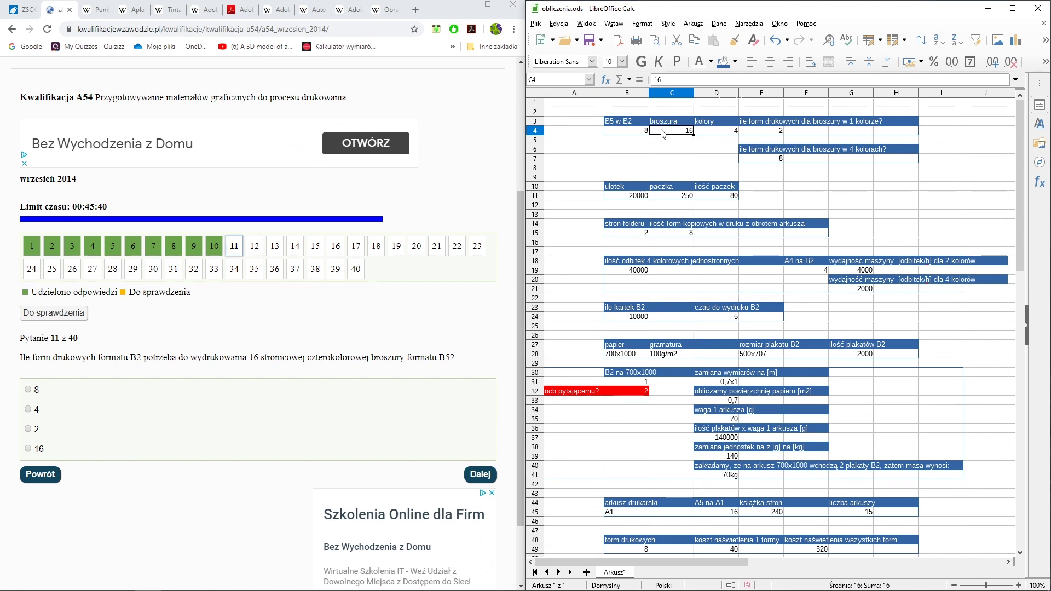
pyautogui.click(714, 133)
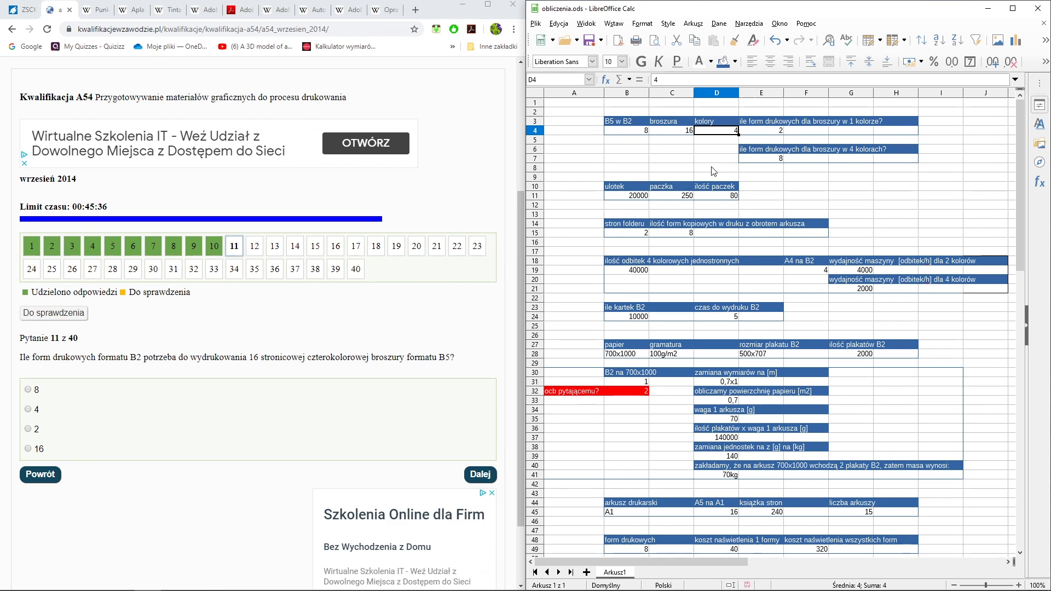
pyautogui.click(760, 132)
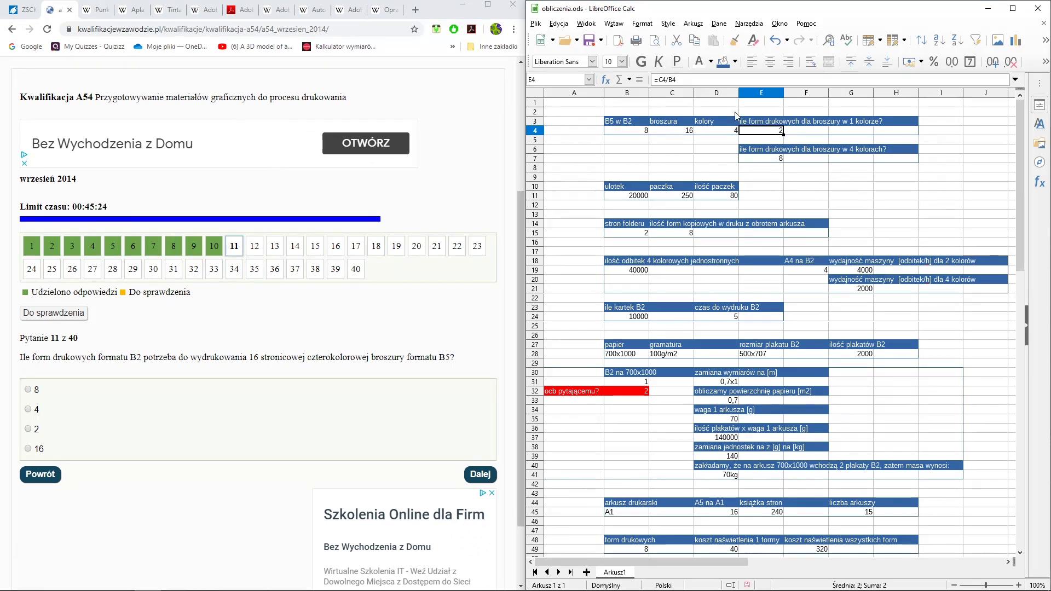
pyautogui.click(698, 77)
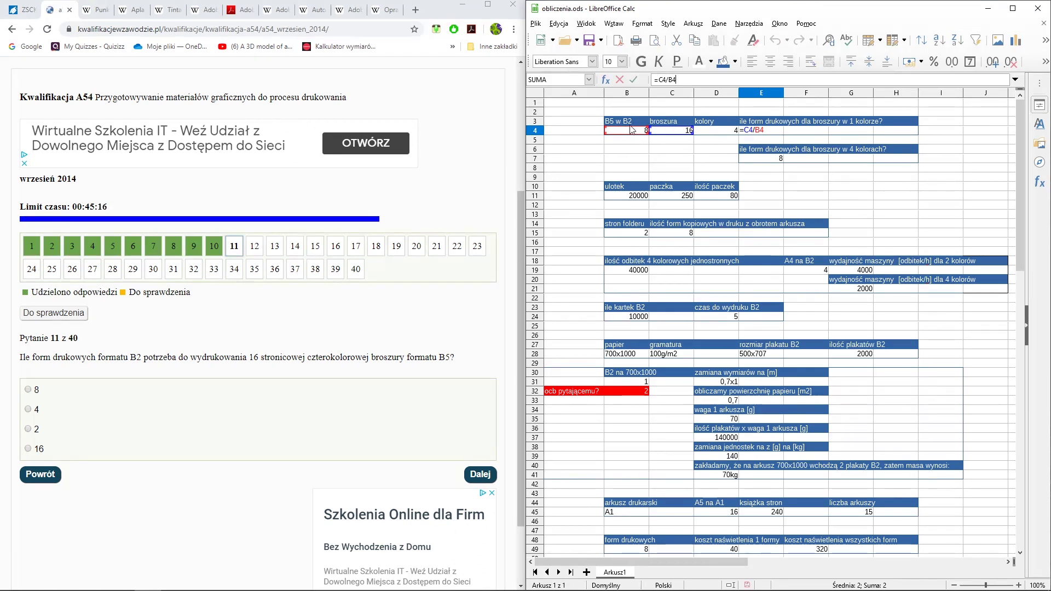
pyautogui.press('Return')
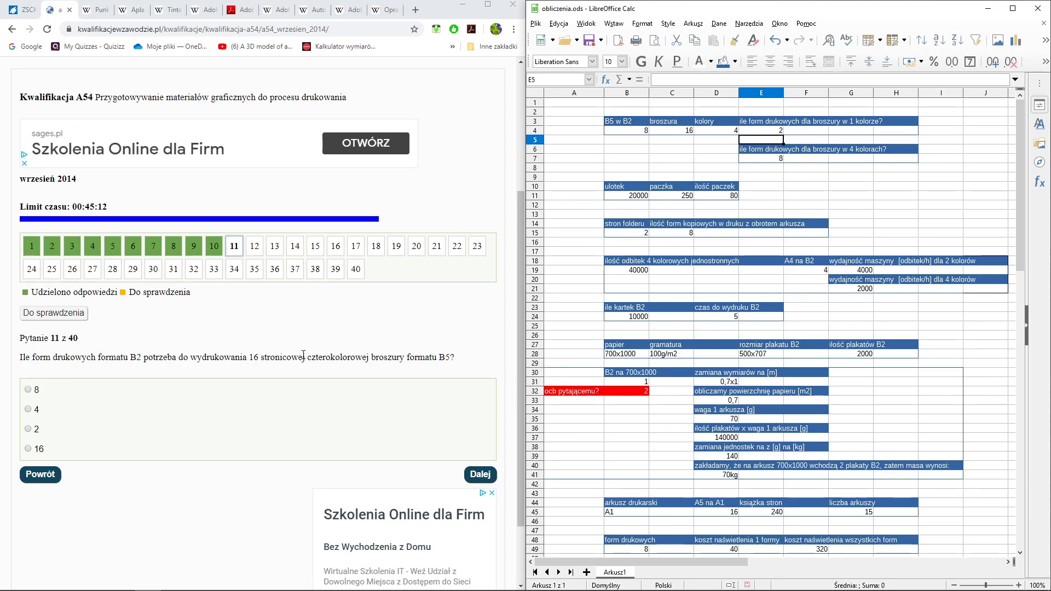
# Confirm E7 (=D4*E4) gives 8 four-colour forms and answer question 11 with 8.
pyautogui.moveTo(305, 357); pyautogui.dragTo(371, 357)
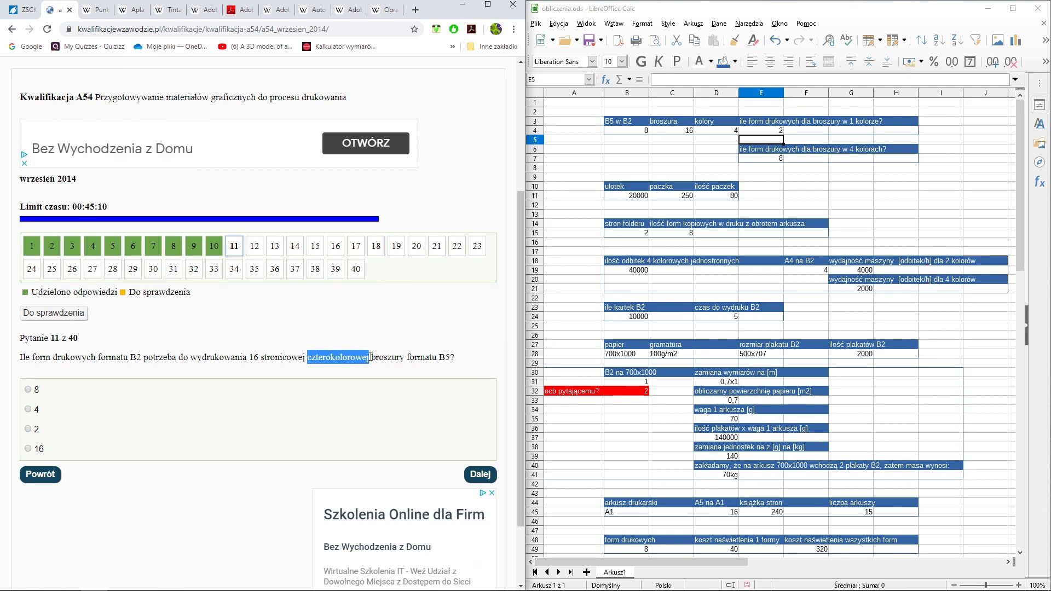
pyautogui.click(761, 159)
pyautogui.press('F2')
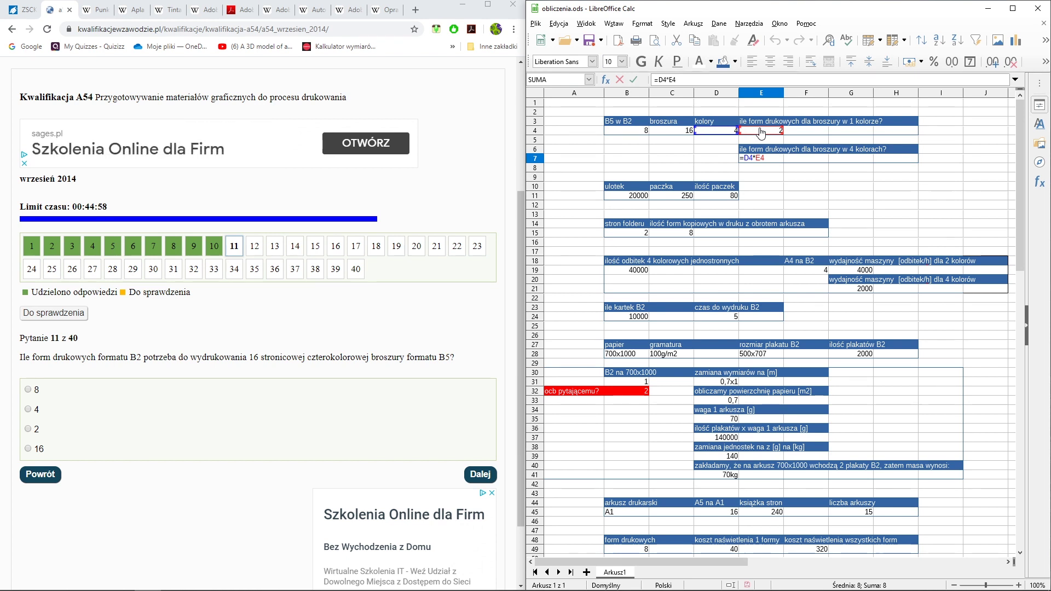
pyautogui.press('Return')
pyautogui.press('Up')
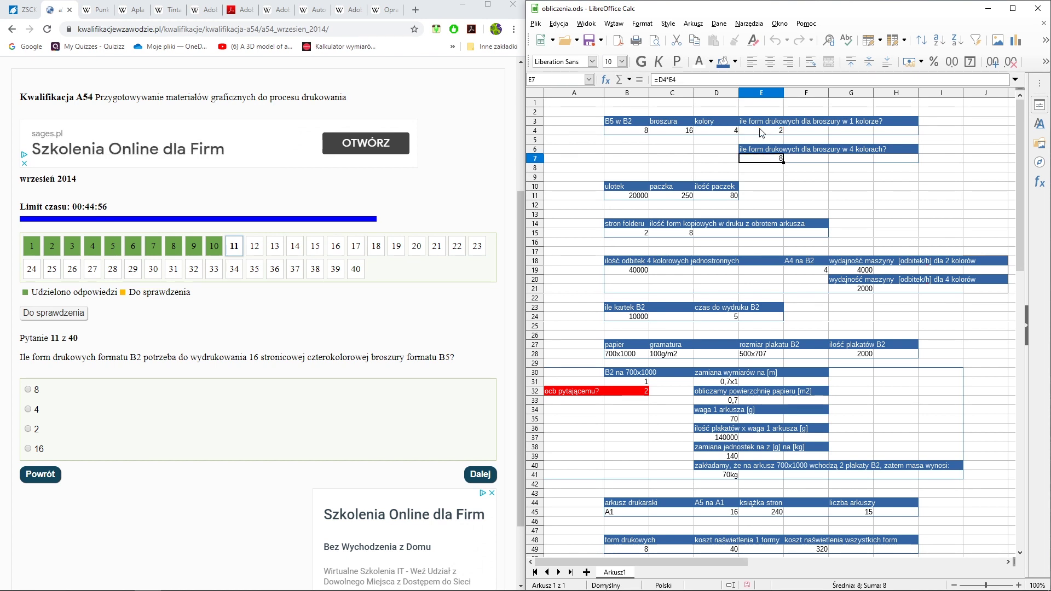
pyautogui.click(34, 392)
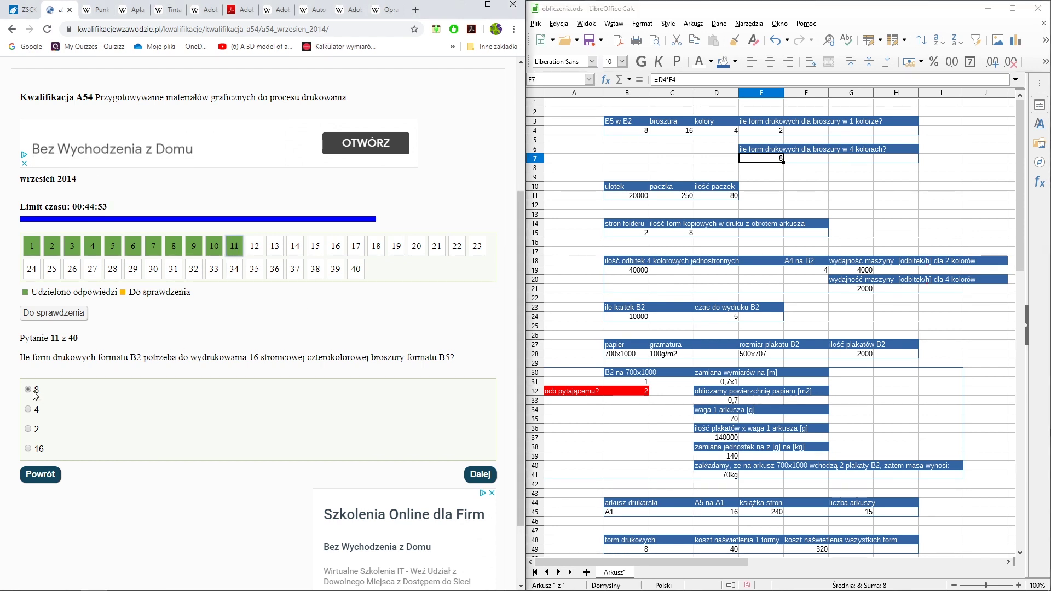
# Advance to question 12 and bring the reference PDF viewer forward.
pyautogui.click(475, 473)
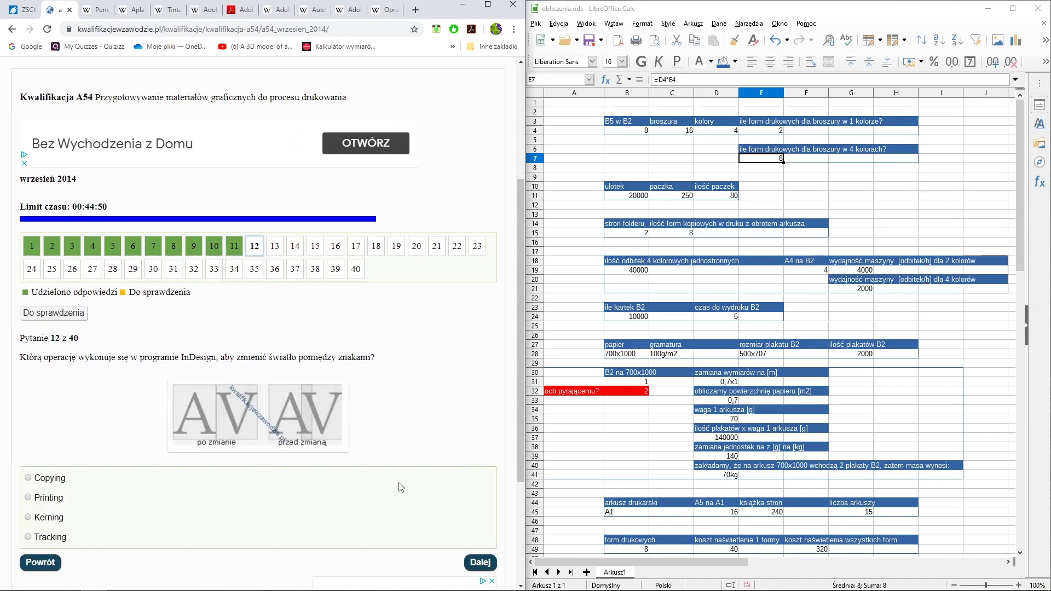
pyautogui.scroll(-2, 205, 379)
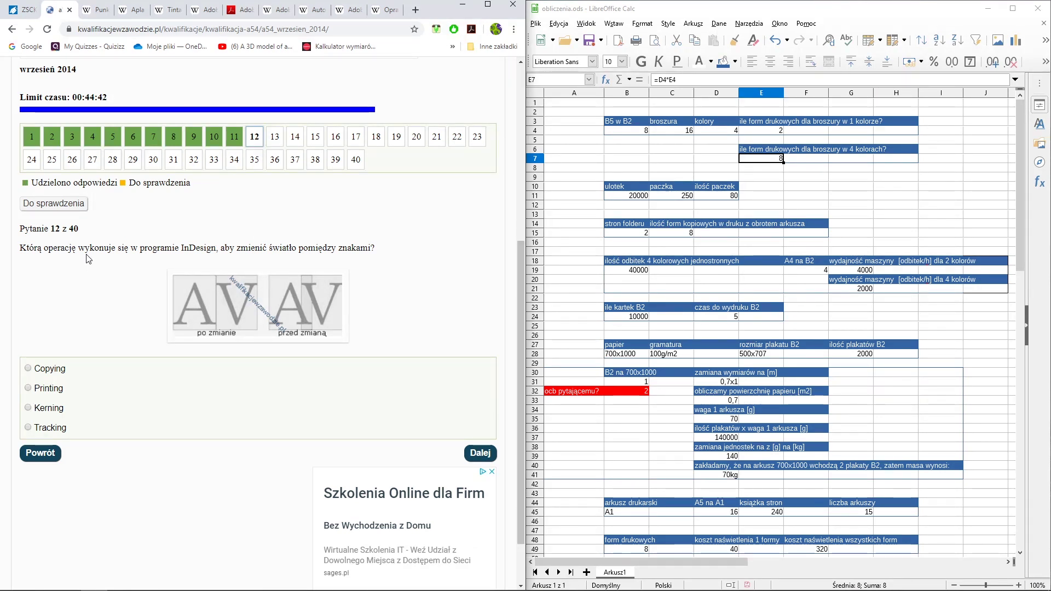
pyautogui.hotkey('alt', 'Tab')
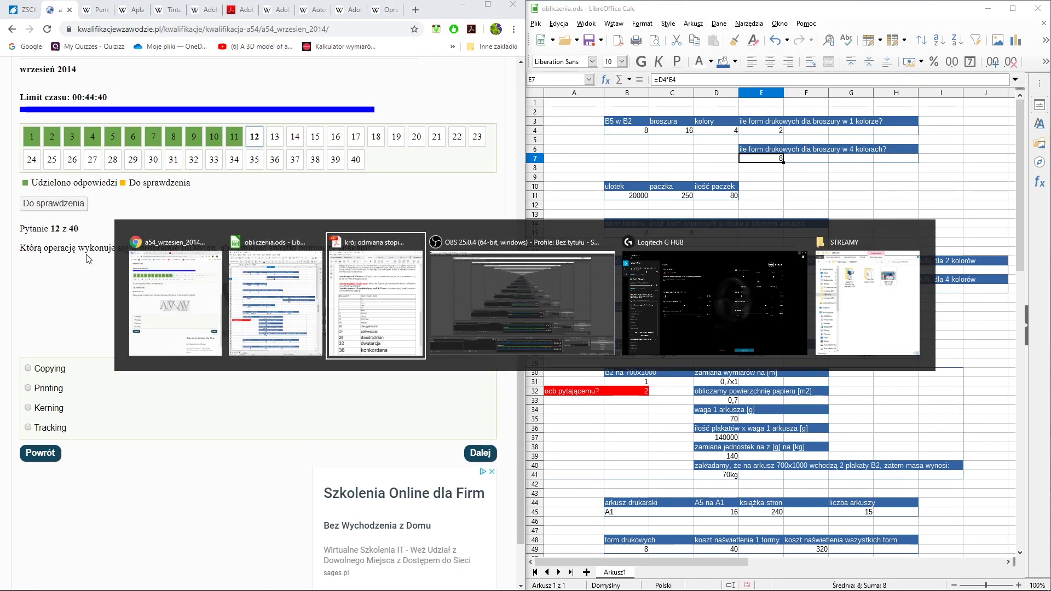
pyautogui.hotkey('alt', 'Tab')
# Consult the kerning, leading and tracking diagram, answer Kerning, and go to question 13.
pyautogui.click(688, 46)
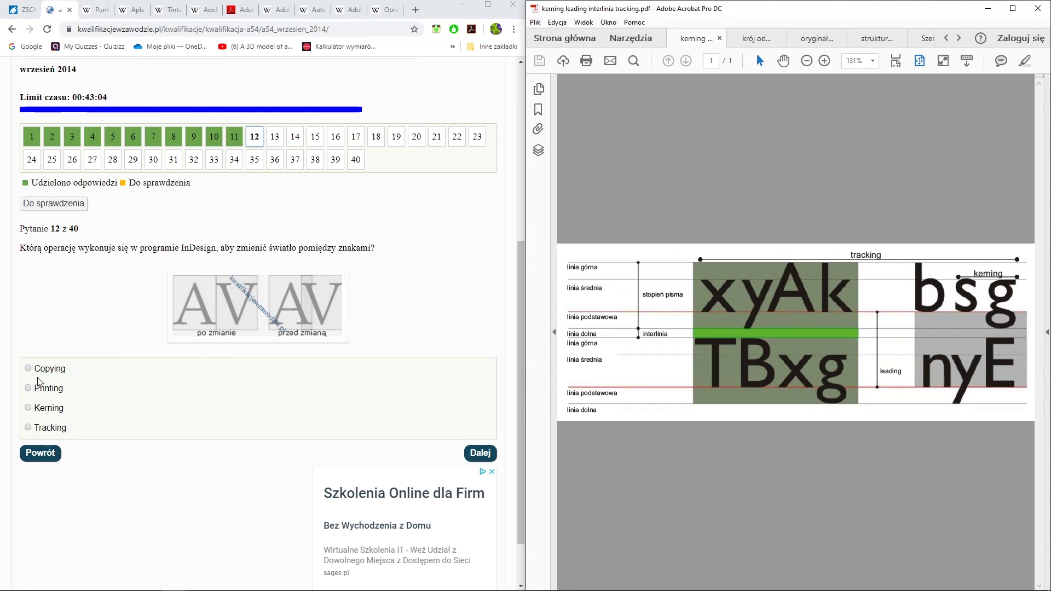
pyautogui.click(32, 407)
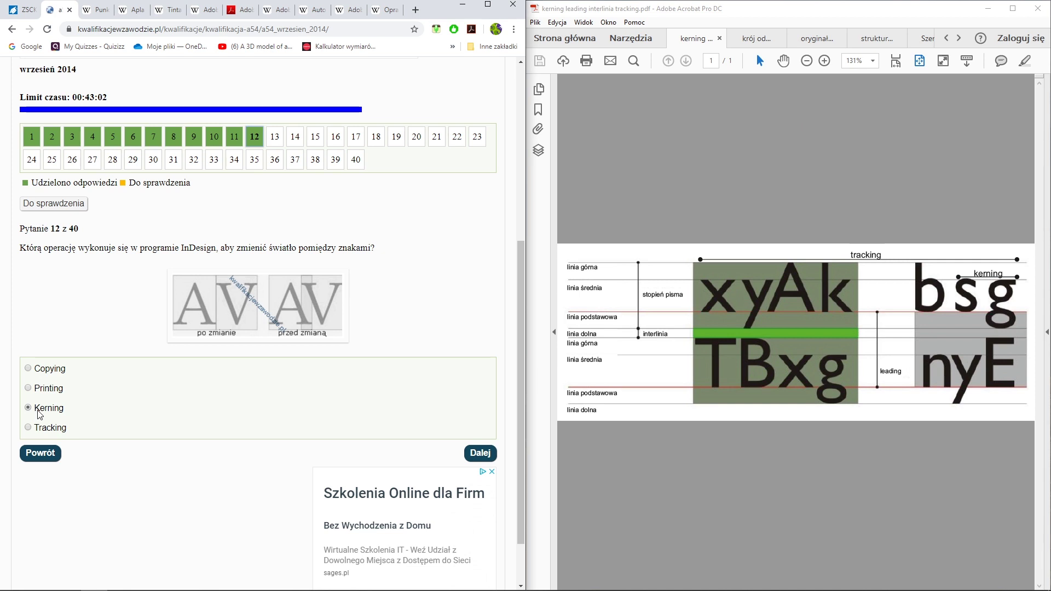
pyautogui.click(469, 451)
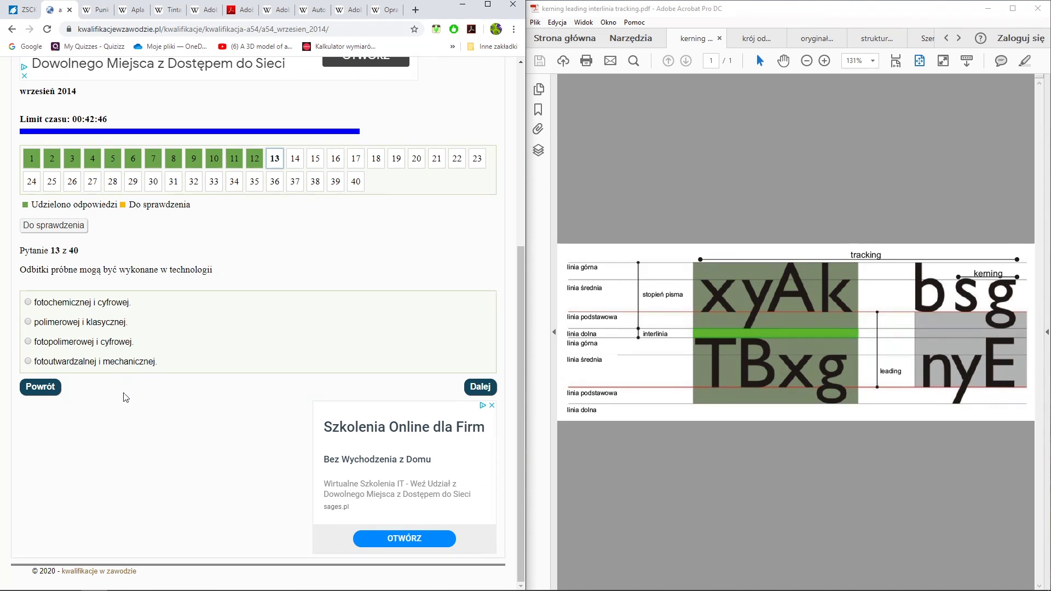
# Answer question 13 with 'fotochemicznej i cyfrowej' and question 14 with preparatory, printing and binding processes.
pyautogui.click(71, 306)
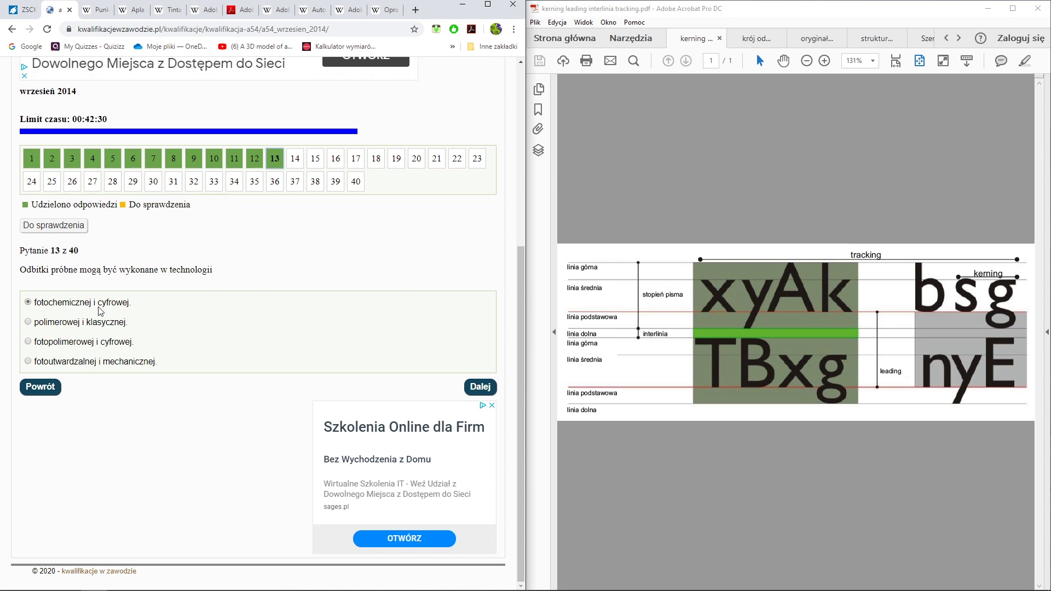
pyautogui.click(476, 388)
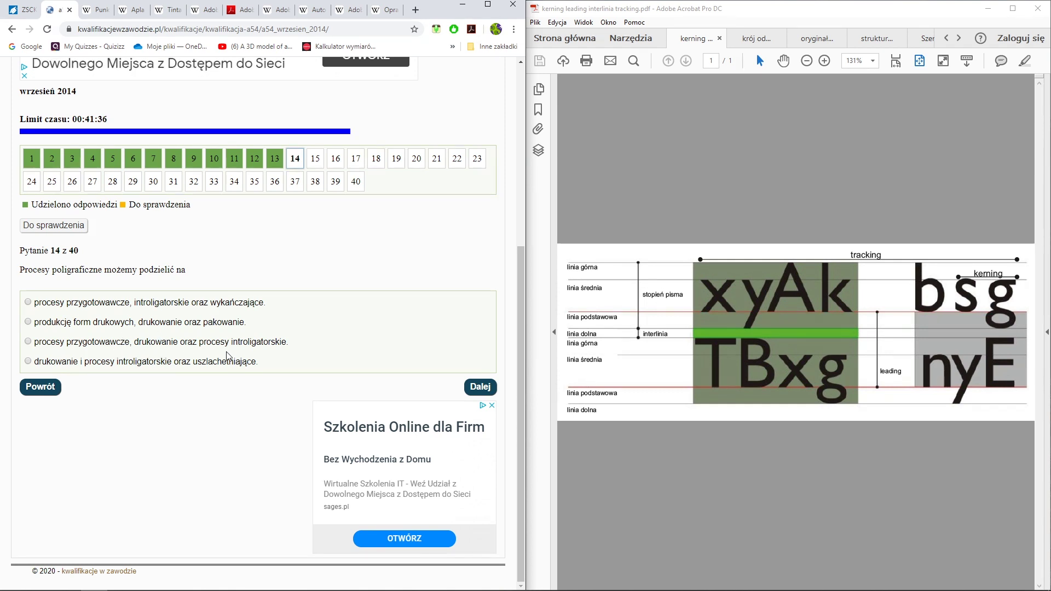
pyautogui.click(65, 343)
pyautogui.click(480, 386)
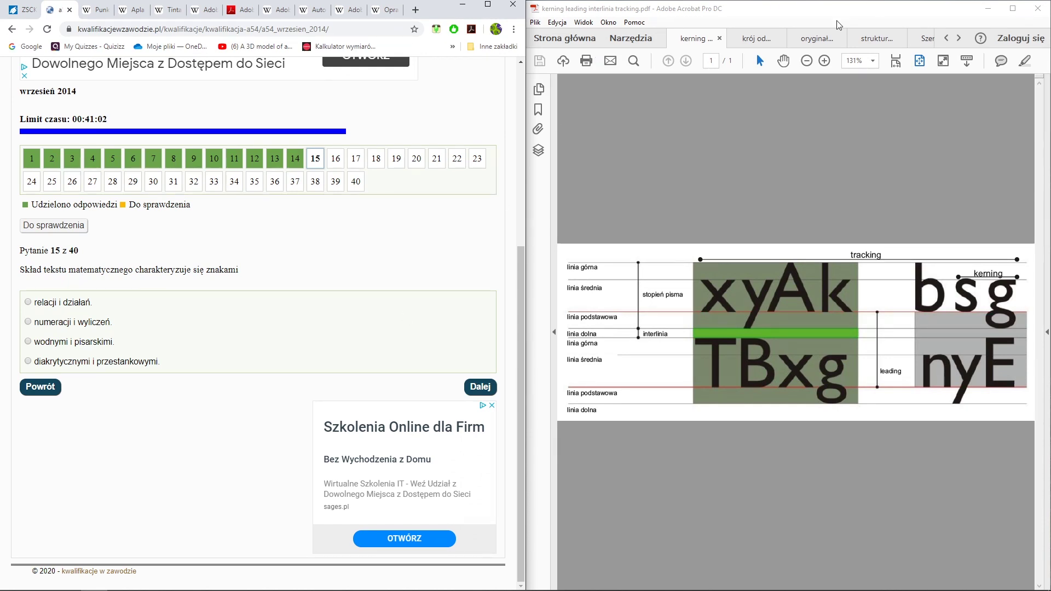
pyautogui.hotkey('ctrl', 'Tab')
pyautogui.hotkey('ctrl', 'Tab')
# Scroll struktura pisma 2019.pdf down to the CYFRY and SYMBOLE sections on page 2.
pyautogui.click(863, 39)
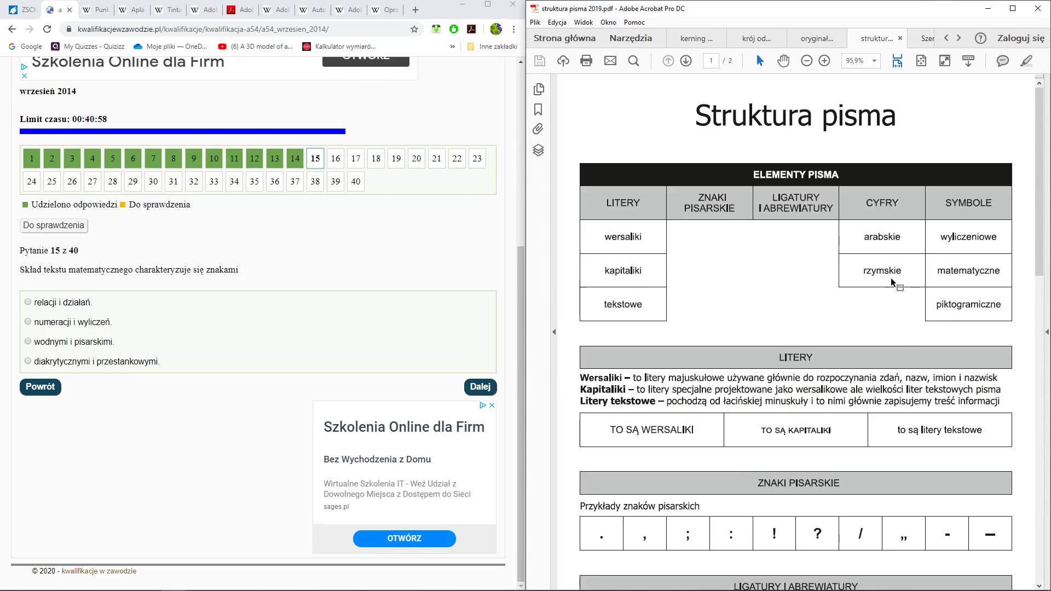
pyautogui.scroll(-1, 822, 320)
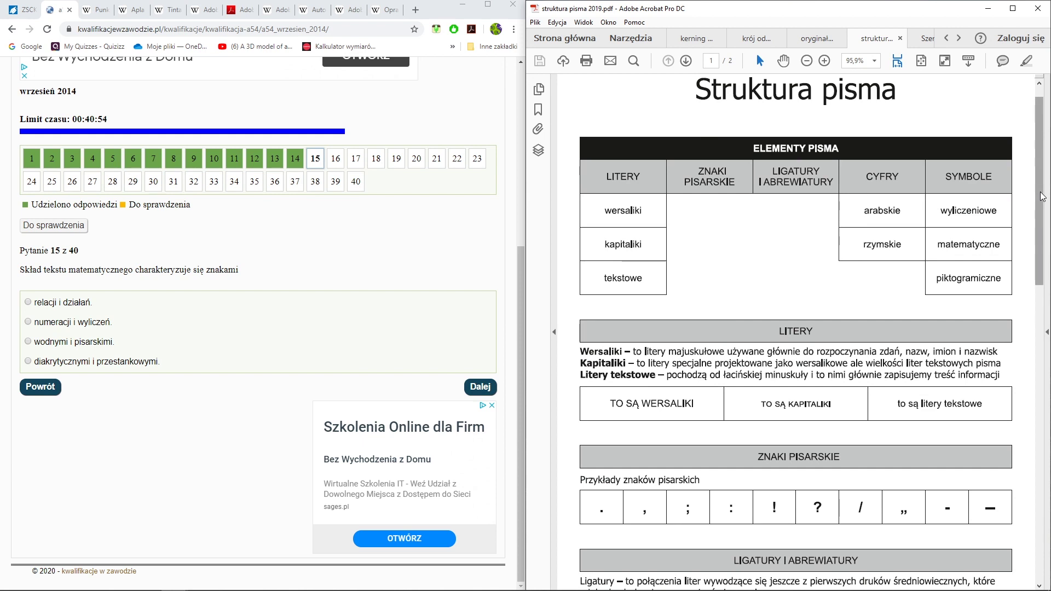
pyautogui.moveTo(1041, 196); pyautogui.dragTo(1042, 279)
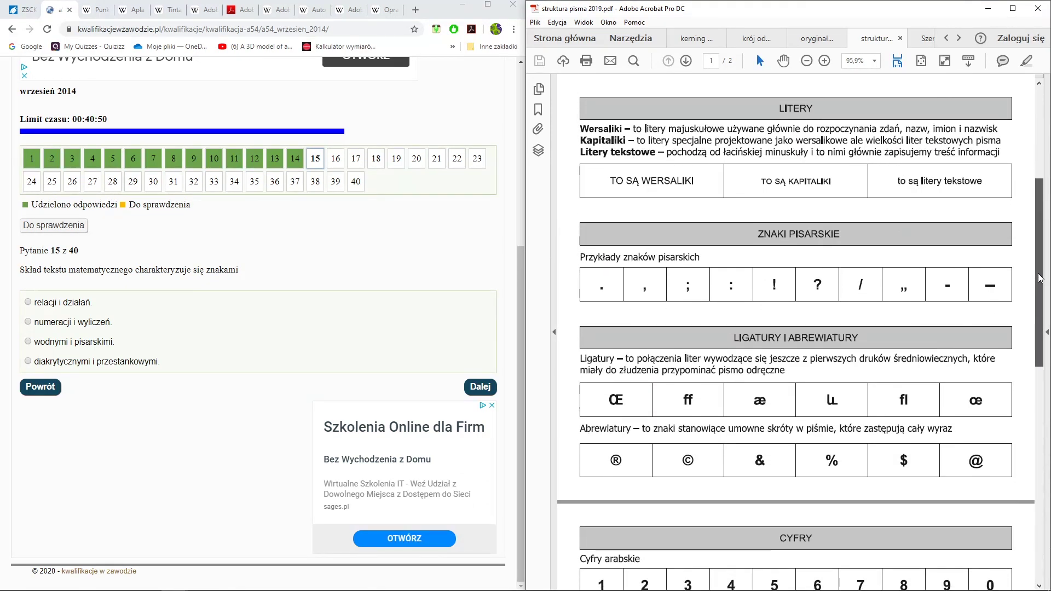
pyautogui.moveTo(1041, 252); pyautogui.dragTo(1042, 299)
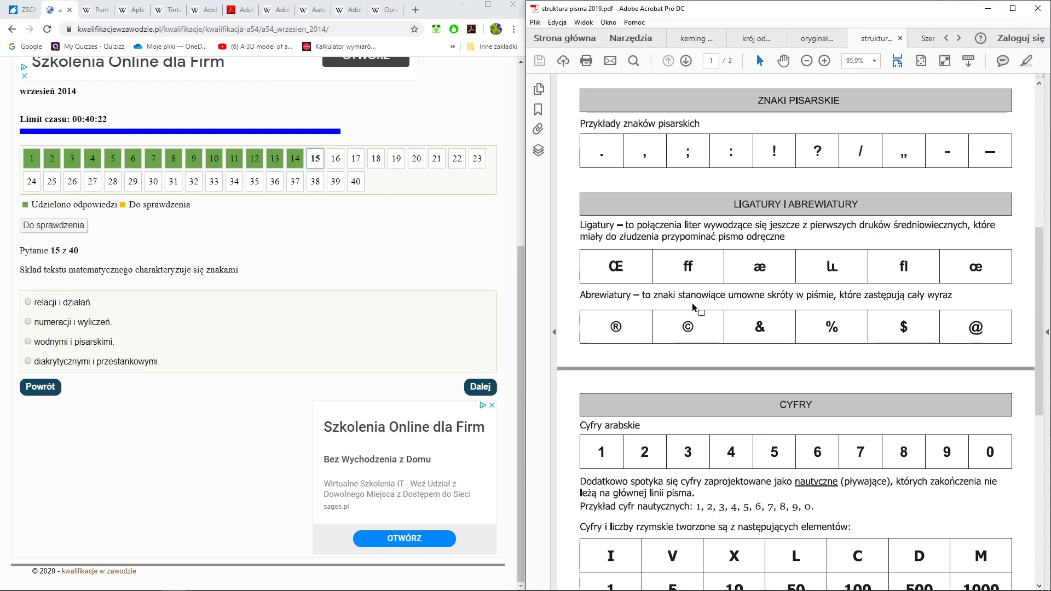
pyautogui.scroll(-3, 1047, 348)
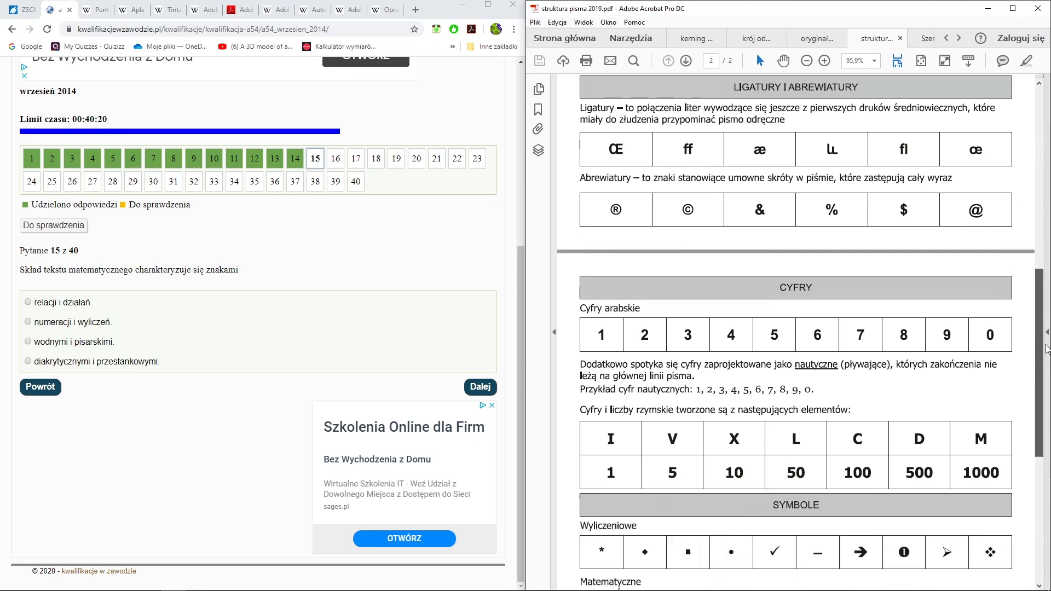
pyautogui.scroll(-1, 1046, 348)
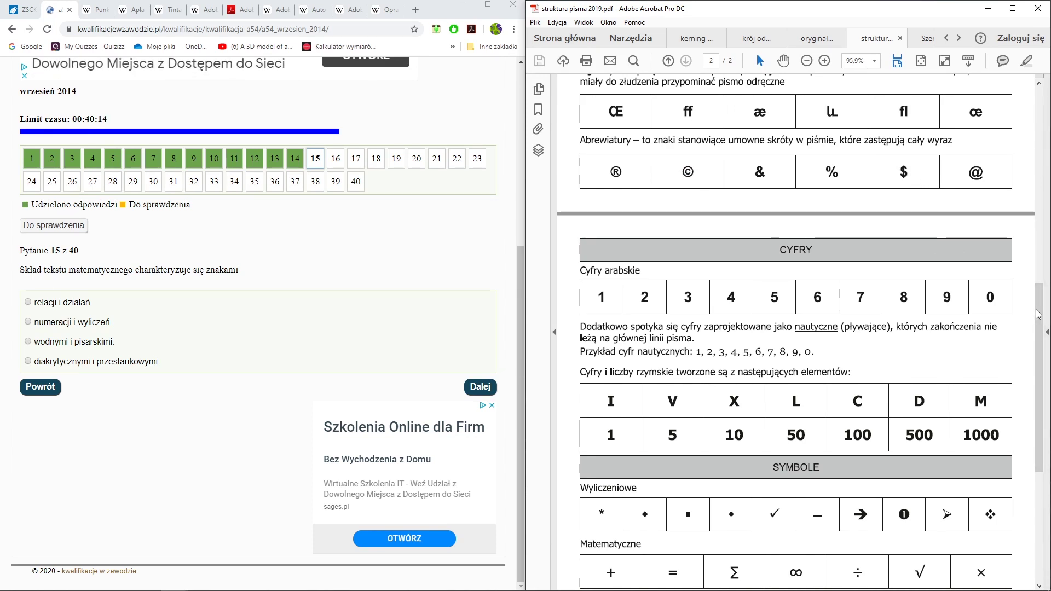
pyautogui.scroll(-1, 1038, 314)
pyautogui.scroll(-2, 1038, 314)
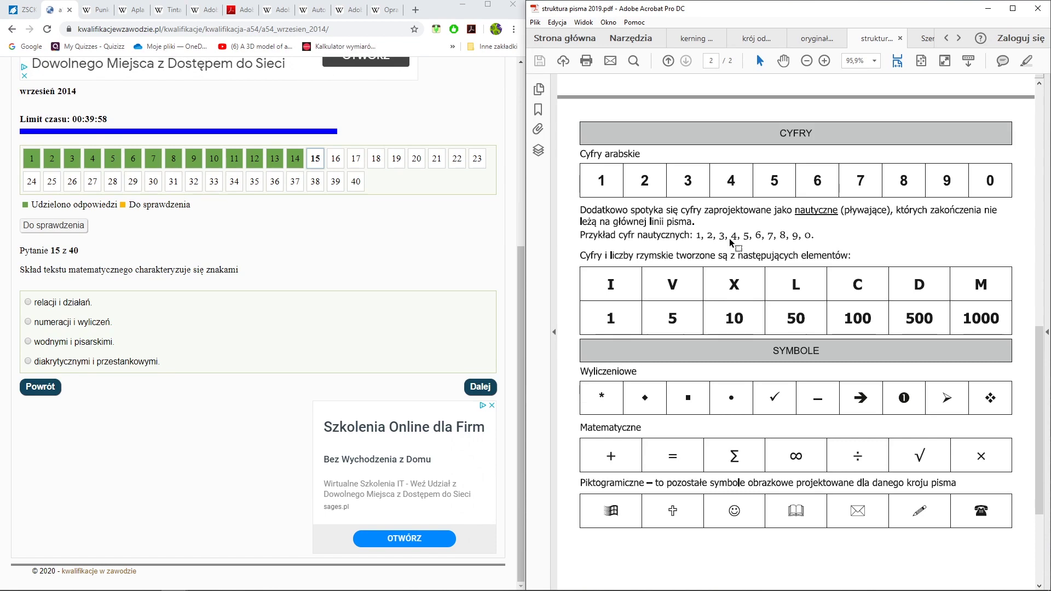
pyautogui.moveTo(1036, 356); pyautogui.dragTo(1039, 382)
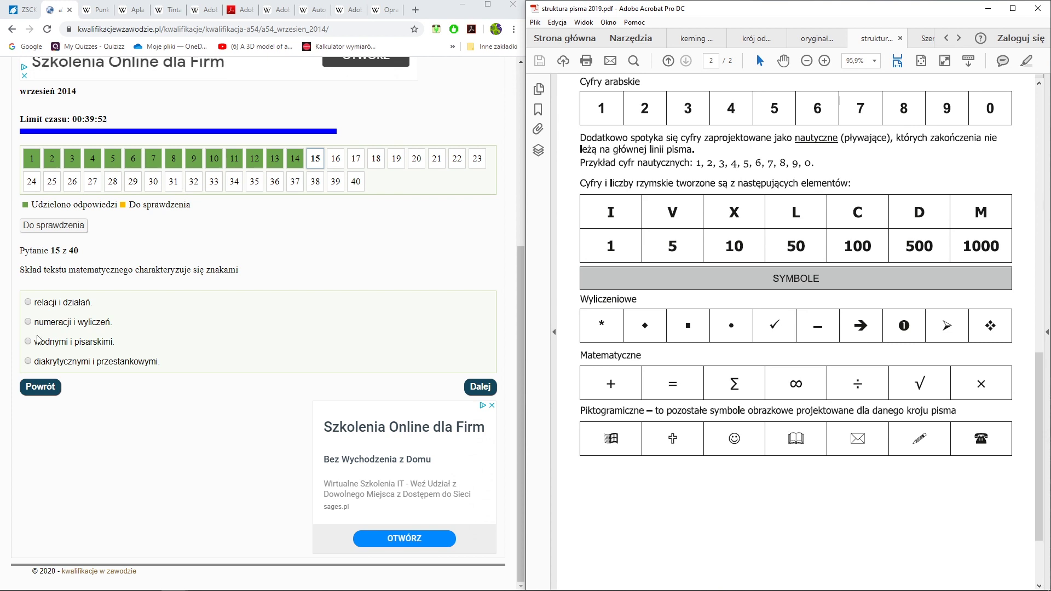
# Choose 'relacji i działań' for question 15 on mathematical text composition.
pyautogui.click(34, 308)
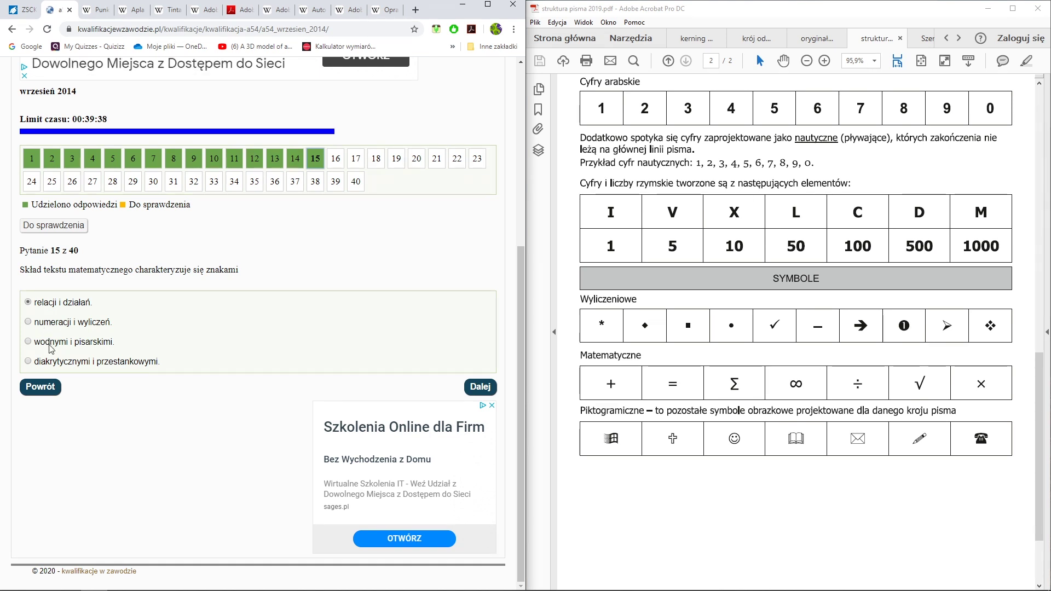
pyautogui.moveTo(1035, 394); pyautogui.dragTo(1034, 199)
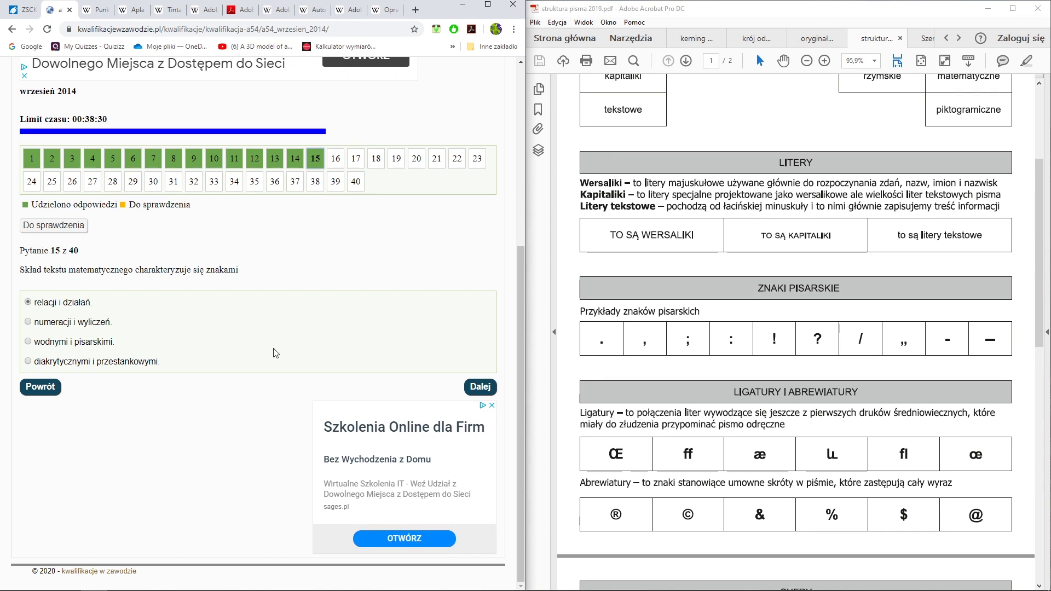
# Look up the cicero entry in the type-size reference PDF and answer question 16 'typograficznych'.
pyautogui.click(481, 387)
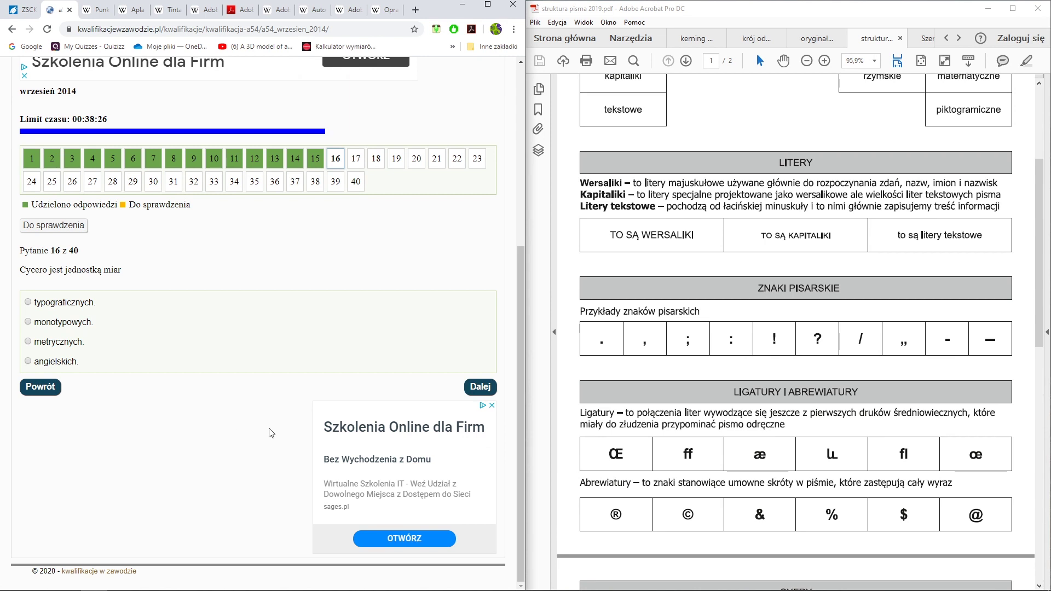
pyautogui.click(756, 38)
pyautogui.scroll(-1, 763, 309)
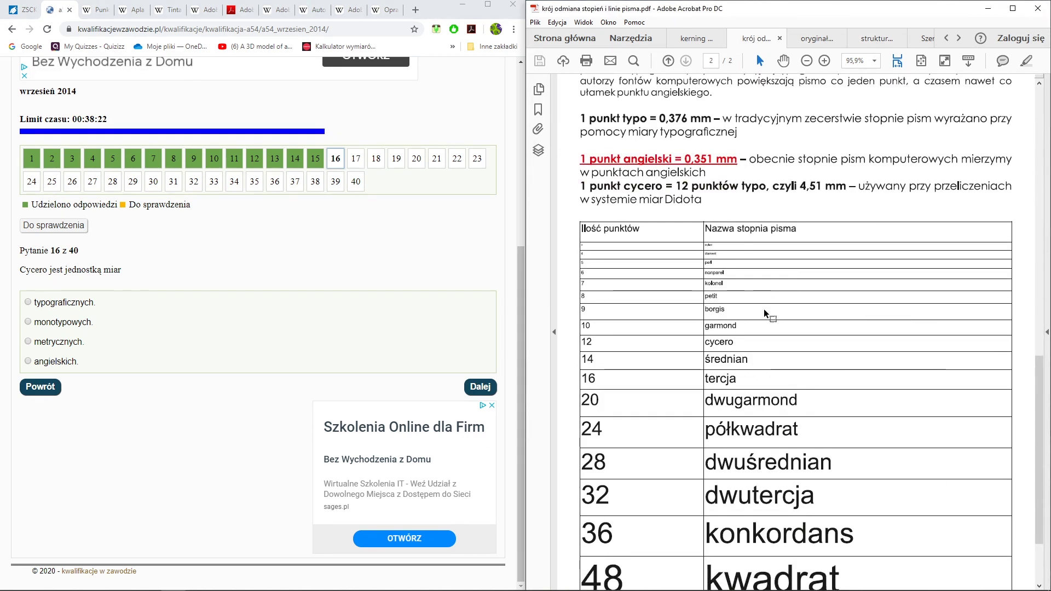
pyautogui.scroll(1, 764, 308)
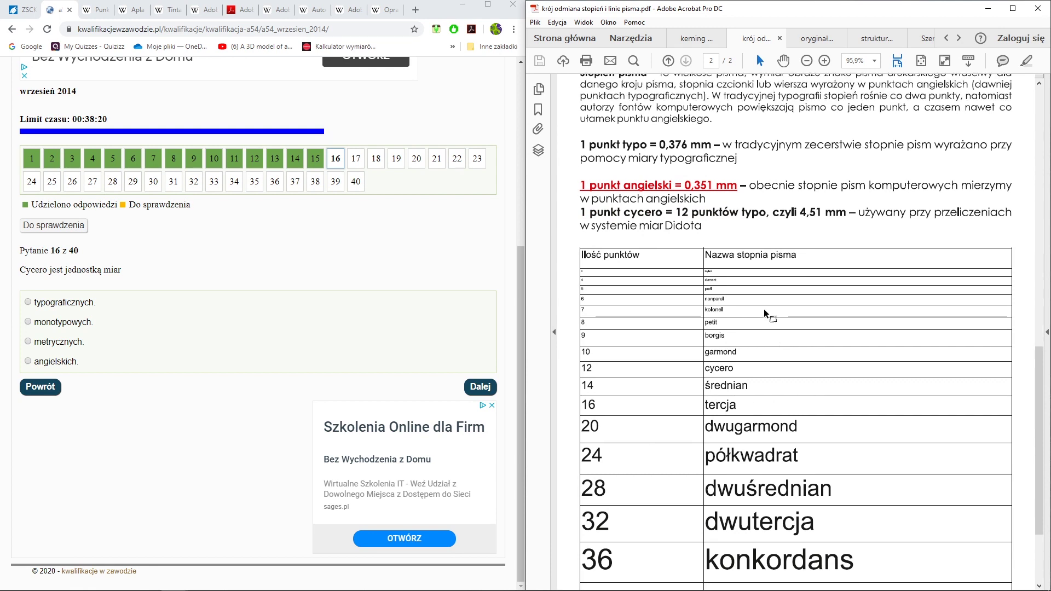
pyautogui.scroll(-1, 764, 308)
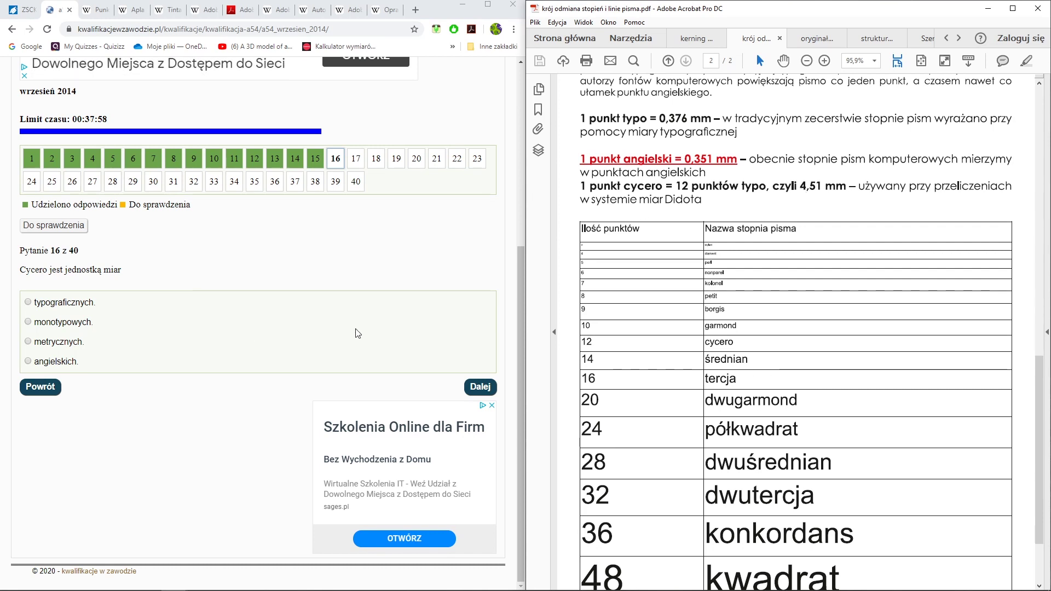
pyautogui.click(48, 304)
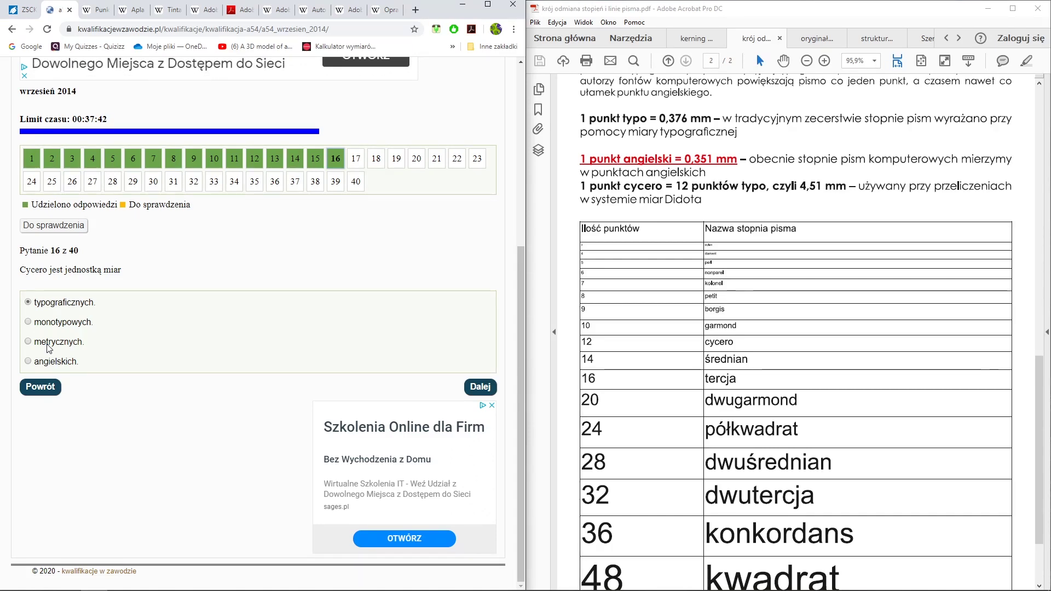
pyautogui.click(479, 388)
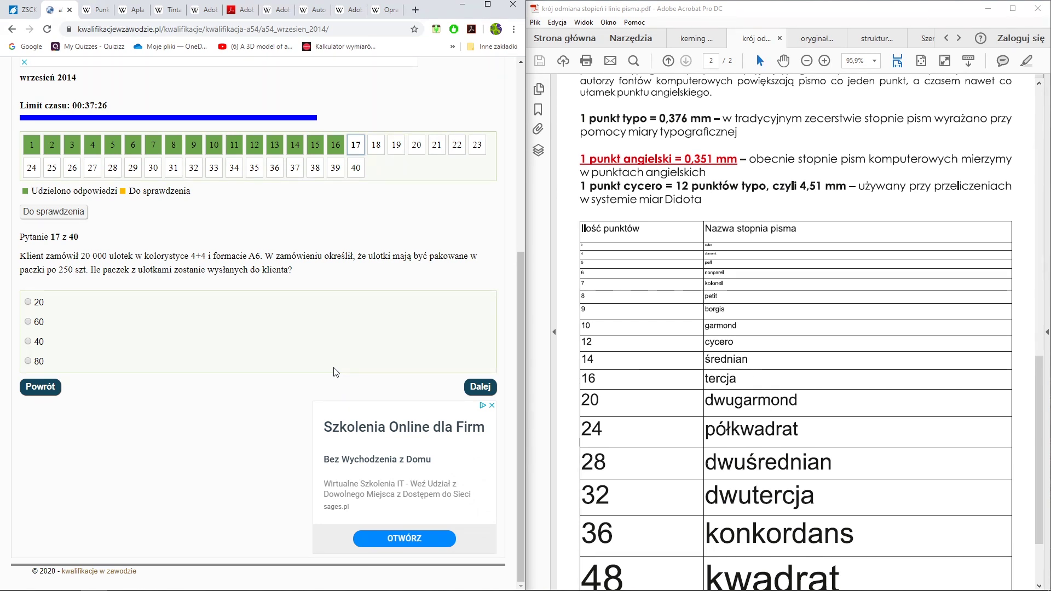
# Confirm D11 =B11/C11 in obliczenia.ods (20000/250 = 80 packs) and answer question 17 with 80.
pyautogui.hotkey('alt', 'Tab')
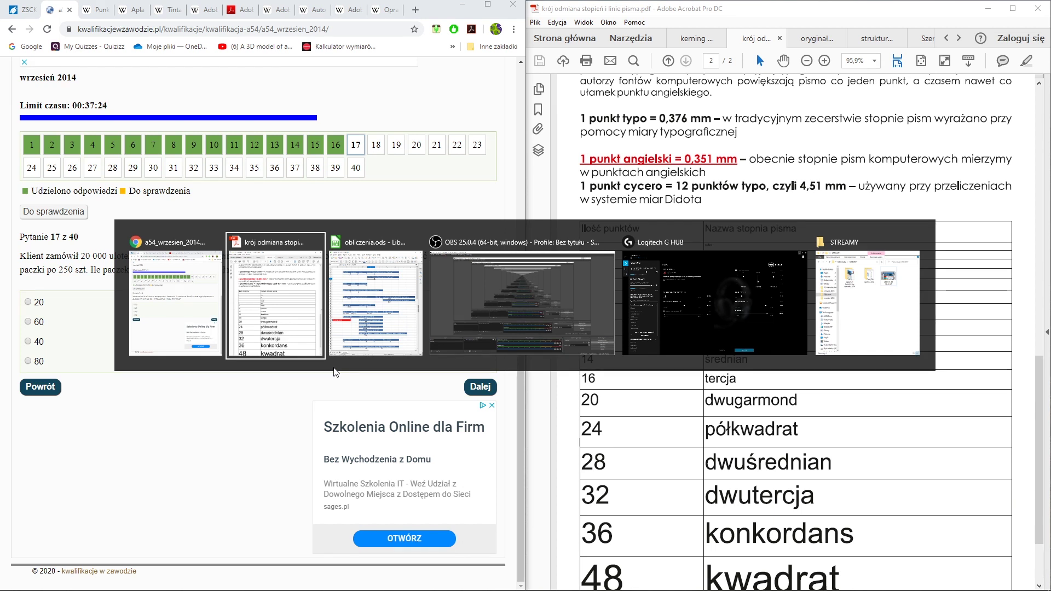
pyautogui.hotkey('alt', 'Tab')
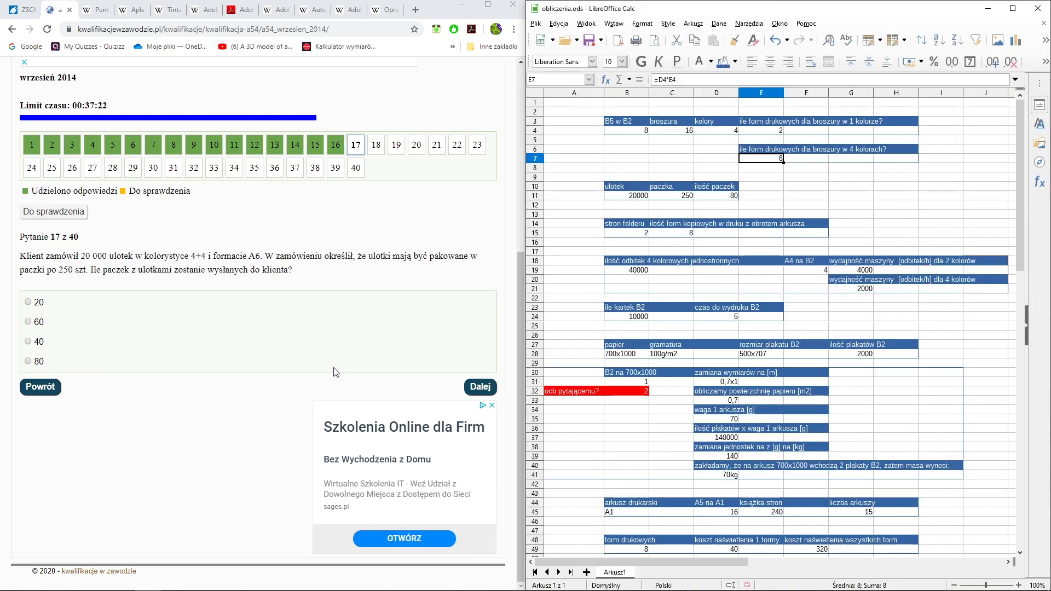
pyautogui.click(618, 197)
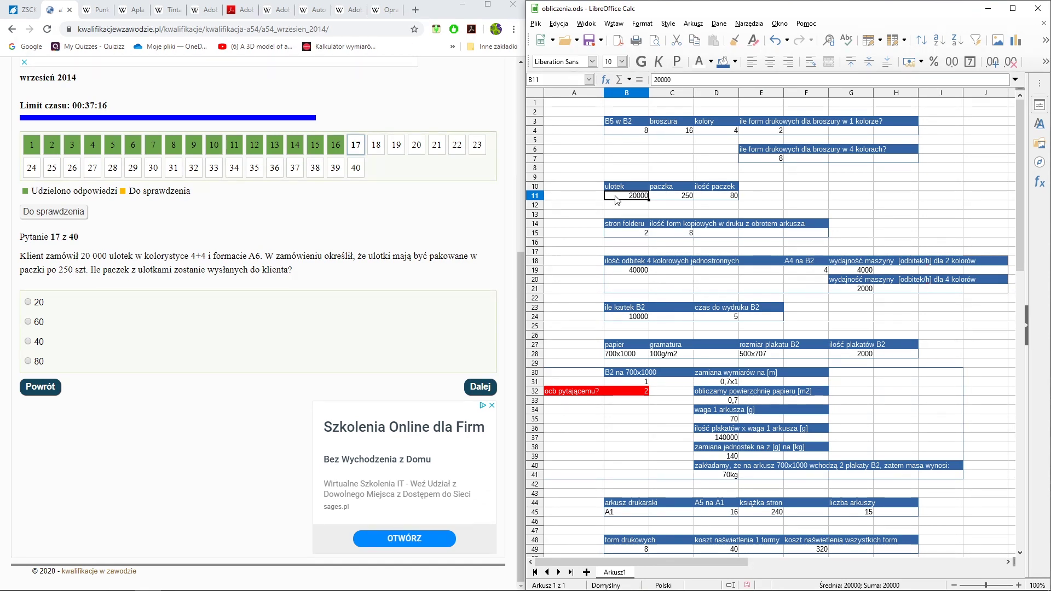
pyautogui.click(656, 198)
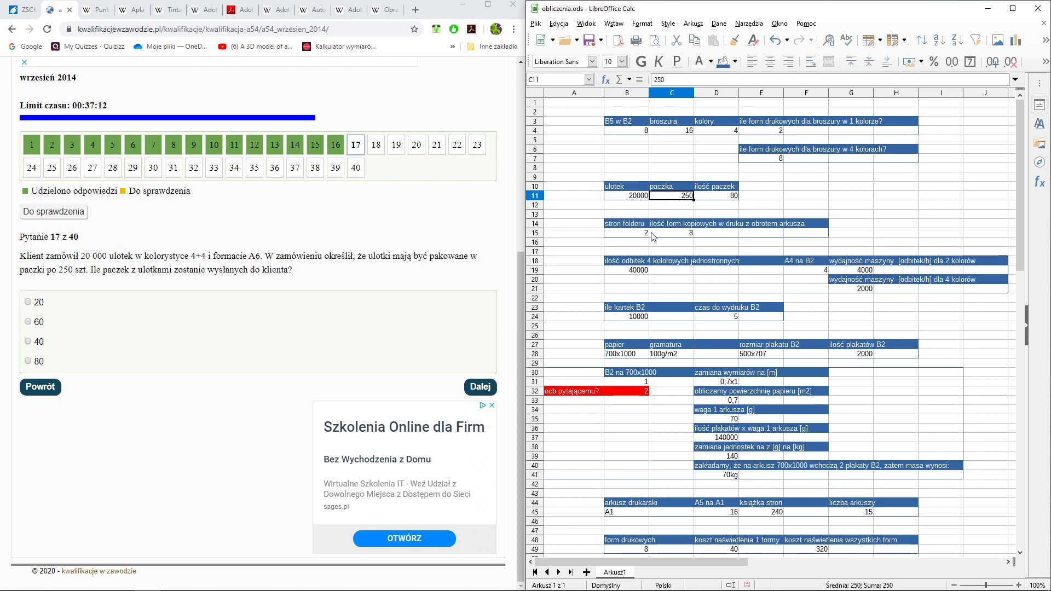
pyautogui.click(710, 198)
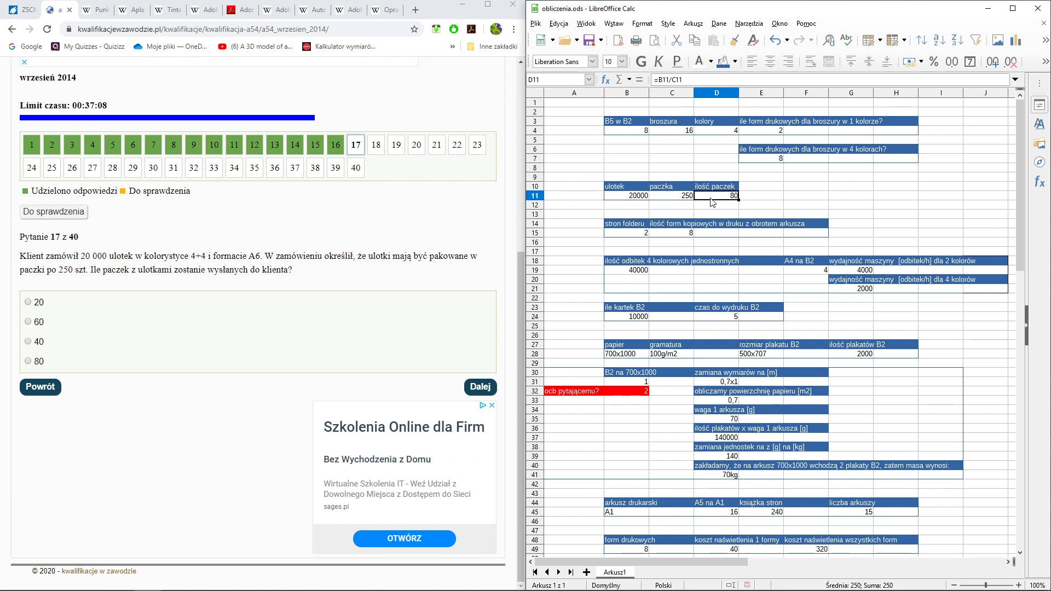
pyautogui.click(695, 81)
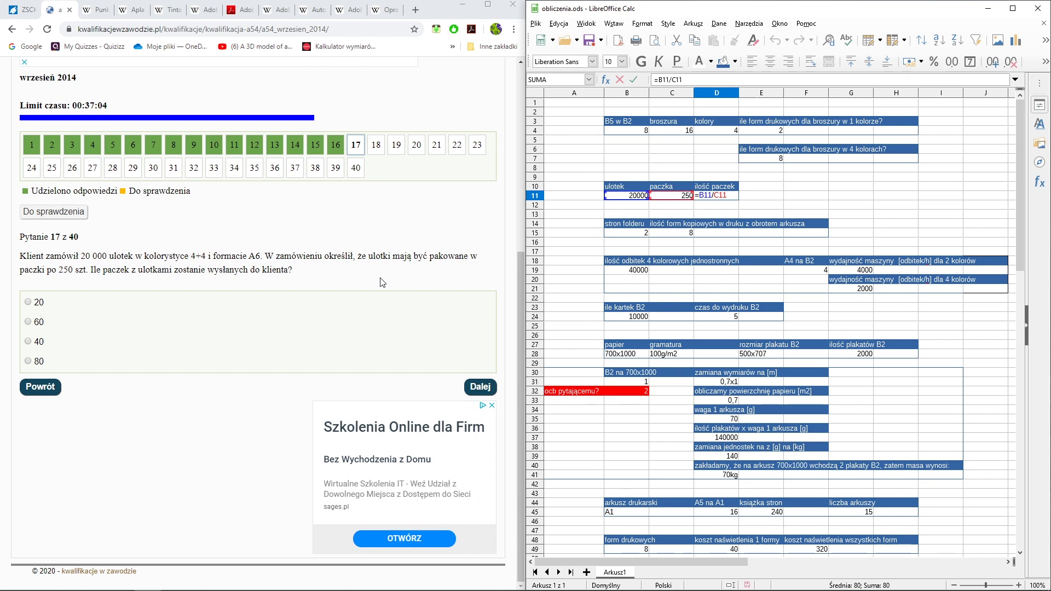
pyautogui.press('Return')
pyautogui.click(28, 360)
pyautogui.click(480, 386)
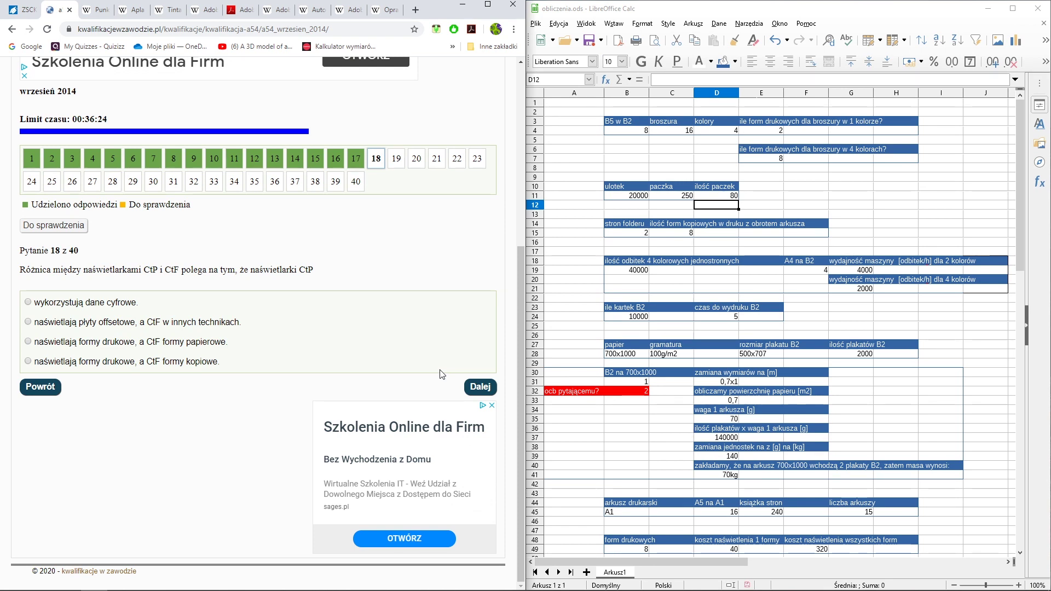
# Answer question 18: CtP exposes printing forms while CtF exposes copy forms.
pyautogui.click(53, 304)
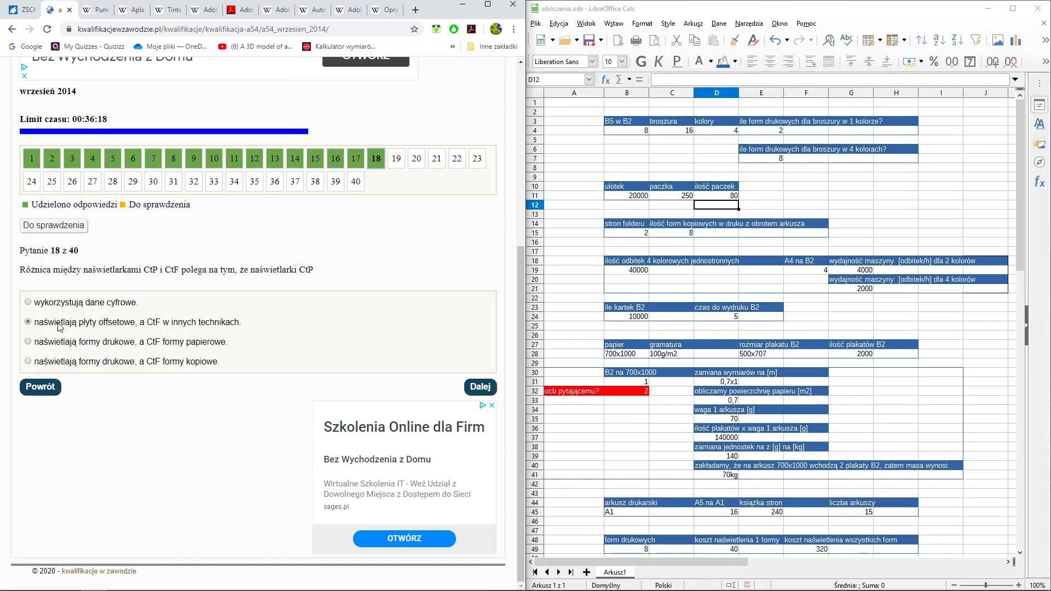
pyautogui.click(90, 323)
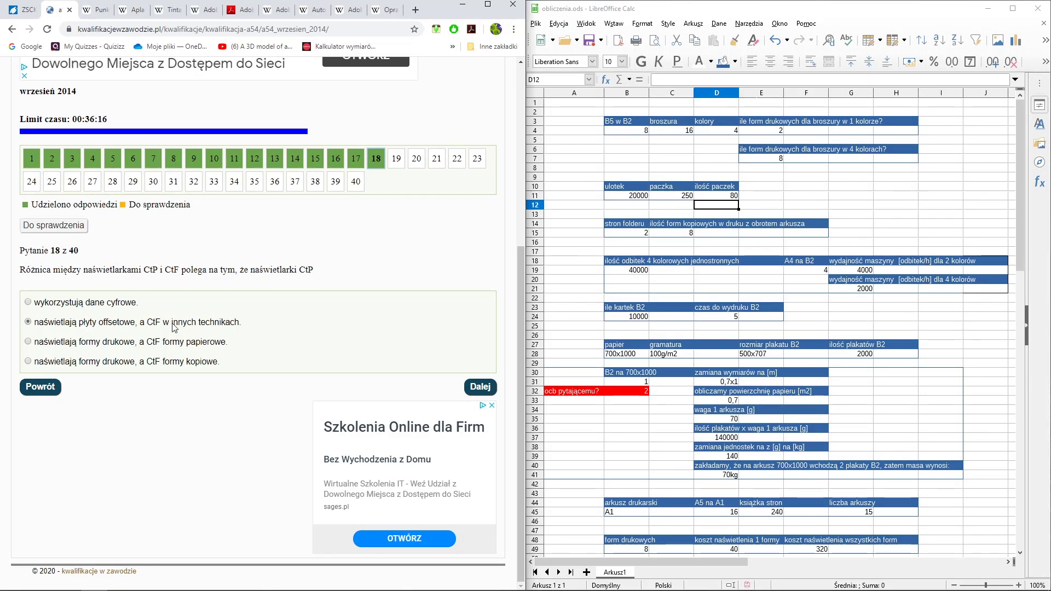
pyautogui.click(100, 345)
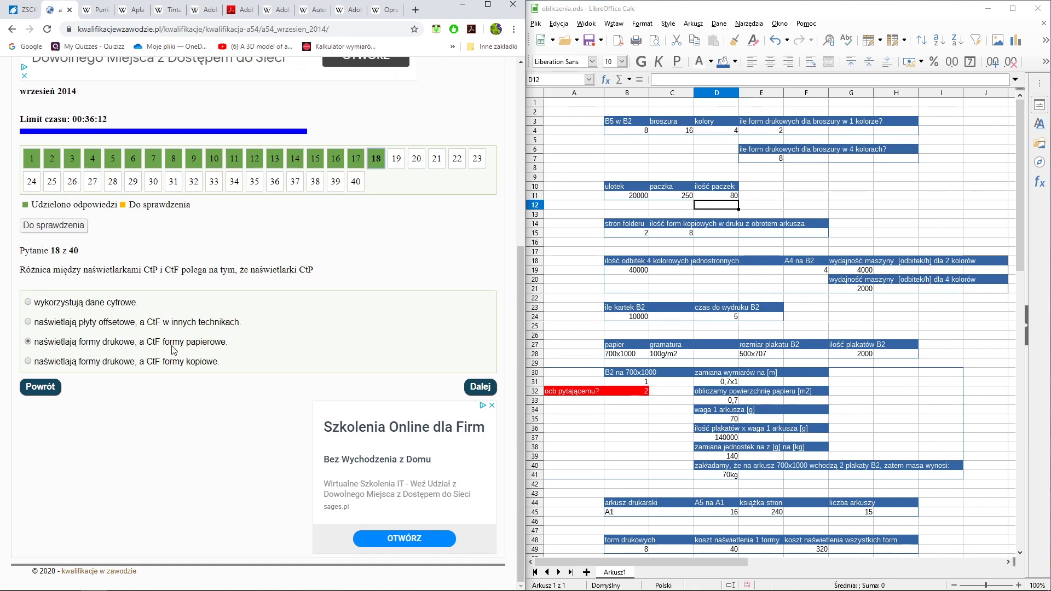
pyautogui.click(49, 366)
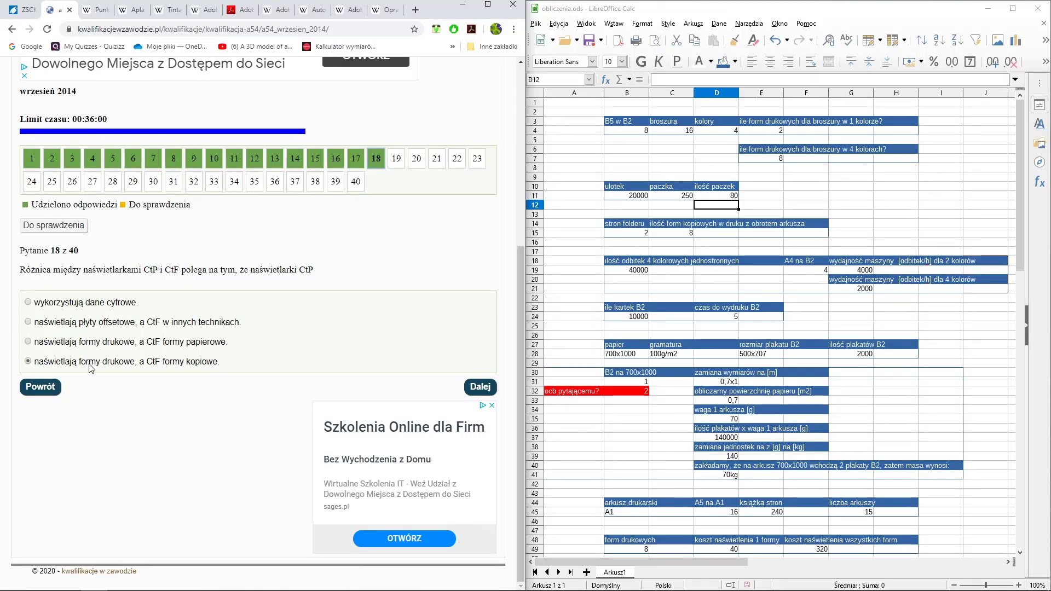
pyautogui.click(481, 386)
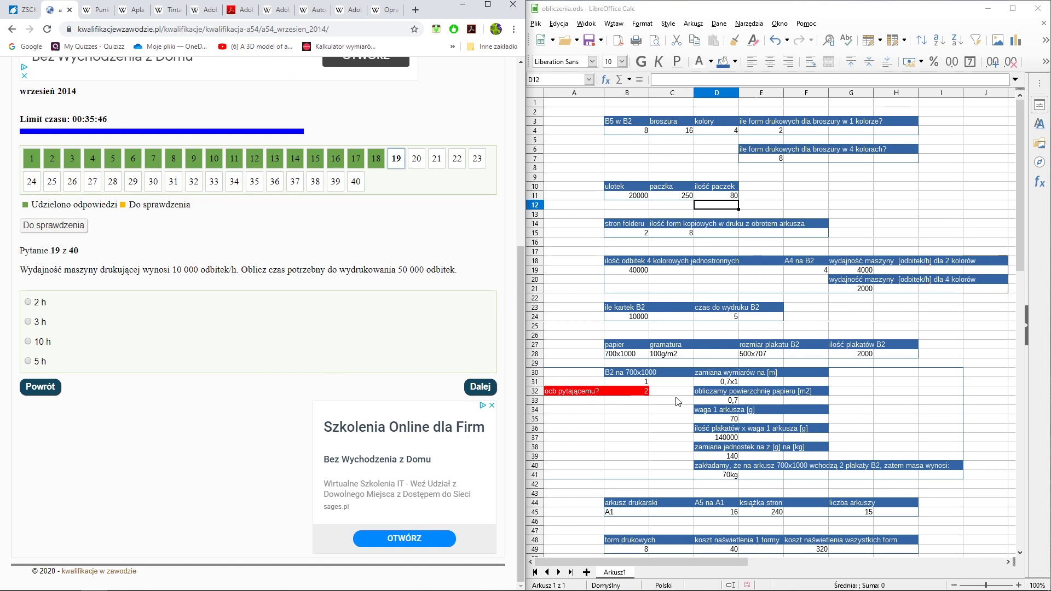
# Find the print-time table and check 50000 prints and 10000 prints per hour in row 53.
pyautogui.scroll(-4, 679, 399)
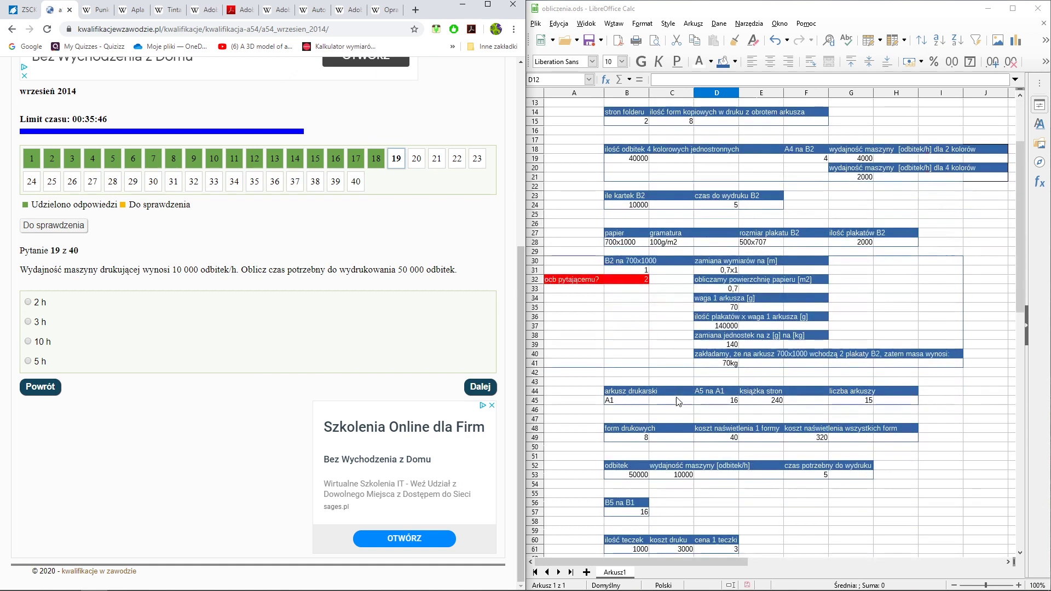
pyautogui.click(633, 467)
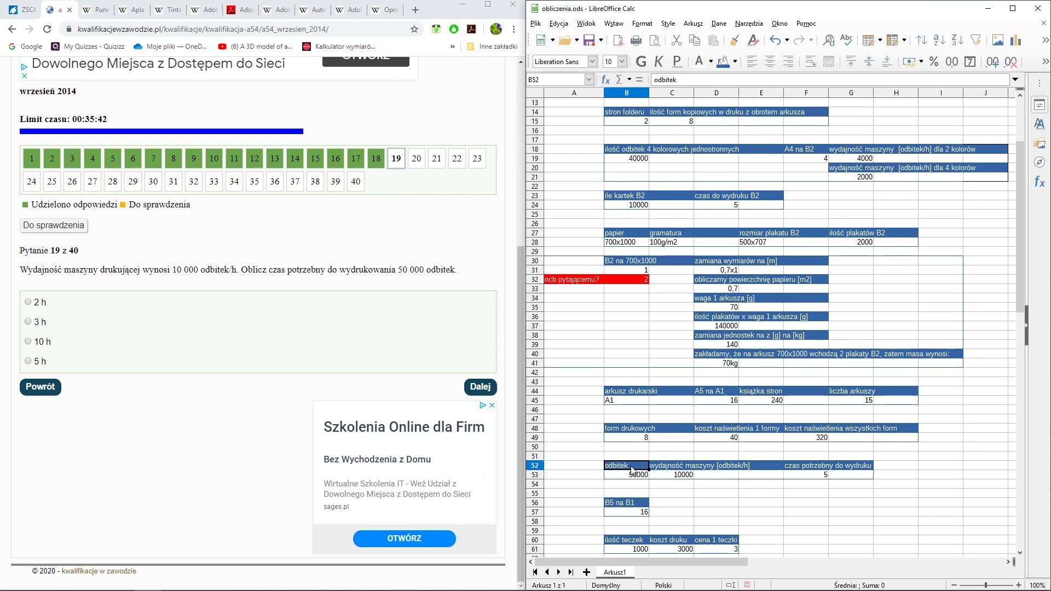
pyautogui.moveTo(633, 466); pyautogui.dragTo(846, 481)
pyautogui.click(846, 481)
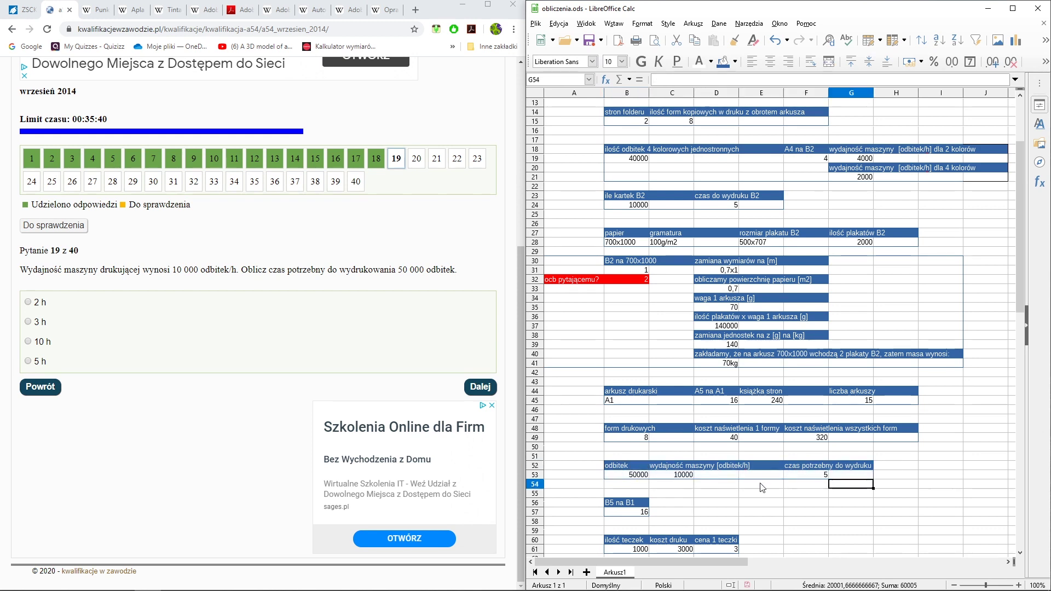
pyautogui.click(620, 470)
pyautogui.click(622, 475)
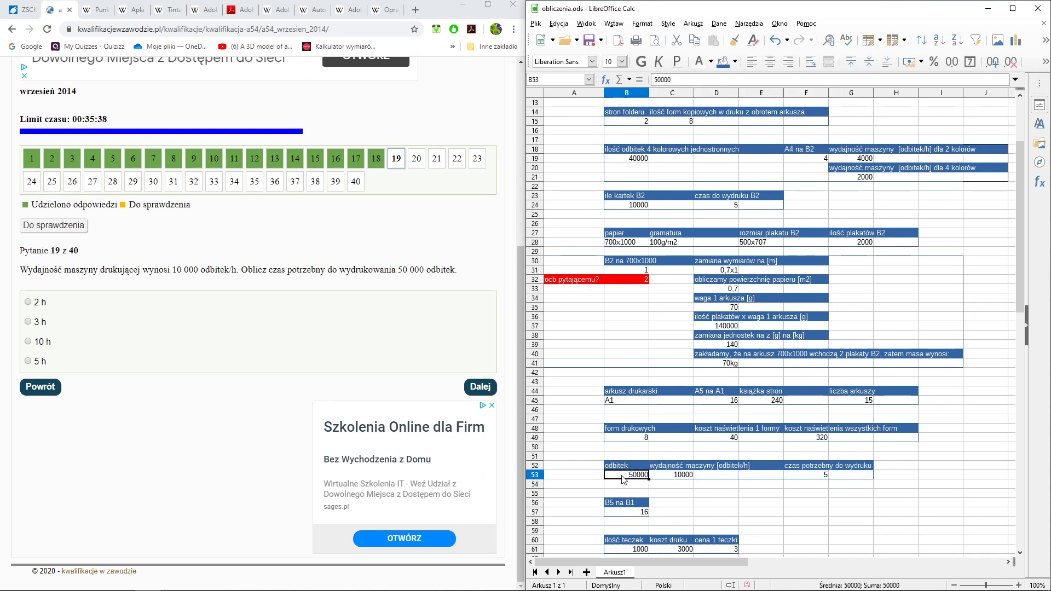
pyautogui.click(672, 474)
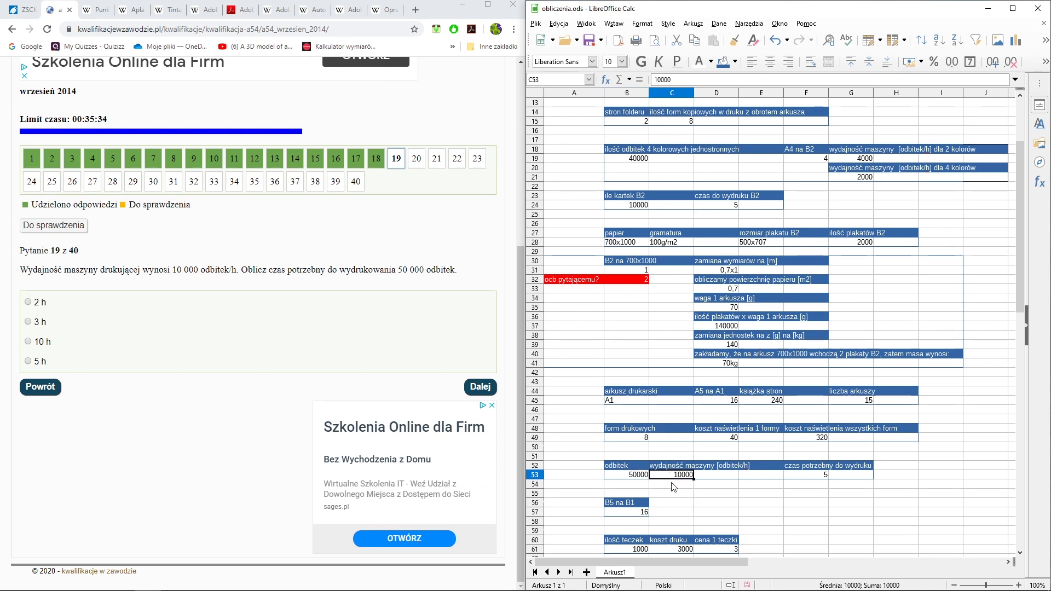
pyautogui.click(807, 475)
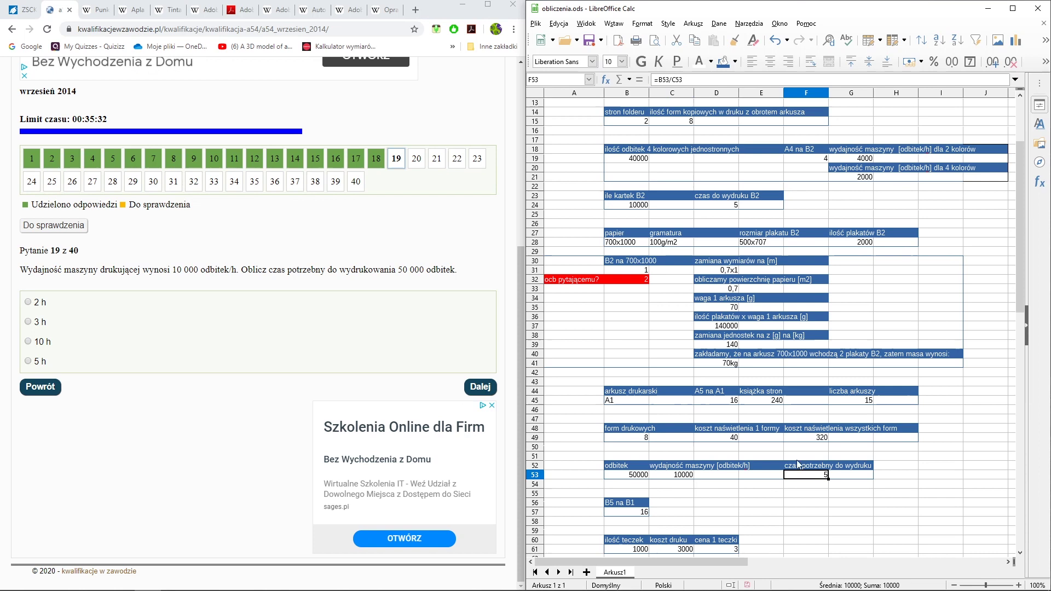
# Re-enter =B53/C53 in F53, giving 5, and answer question 19 with 5 h.
pyautogui.click(685, 80)
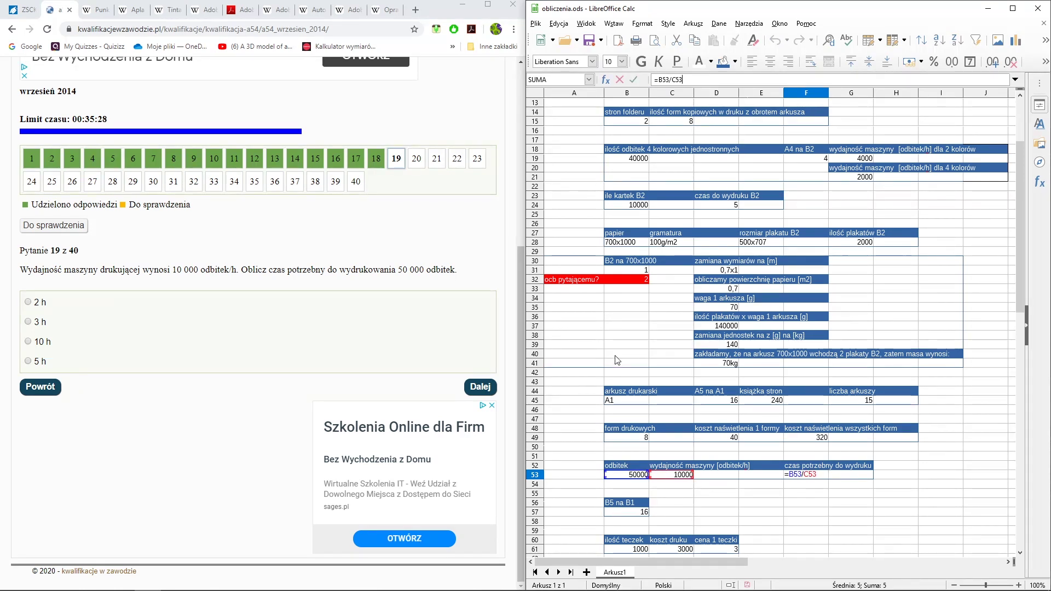
pyautogui.press('Return')
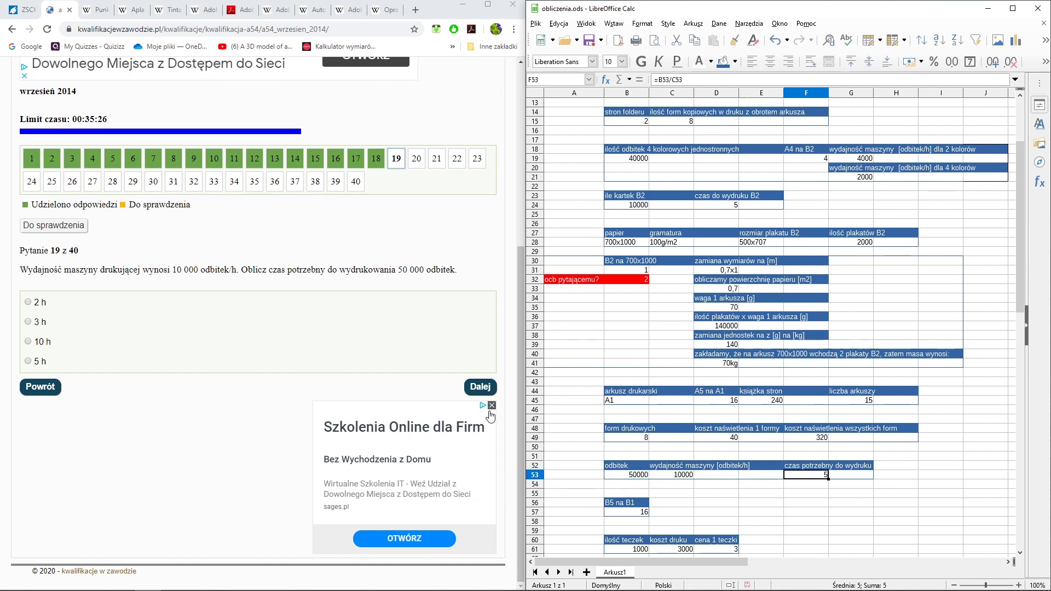
pyautogui.click(30, 361)
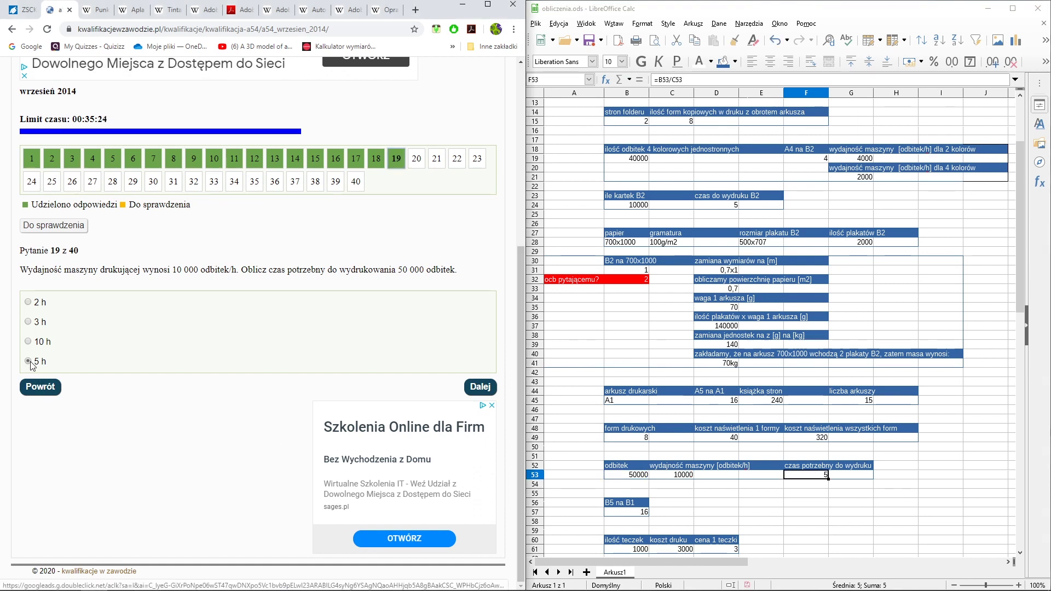
pyautogui.click(474, 388)
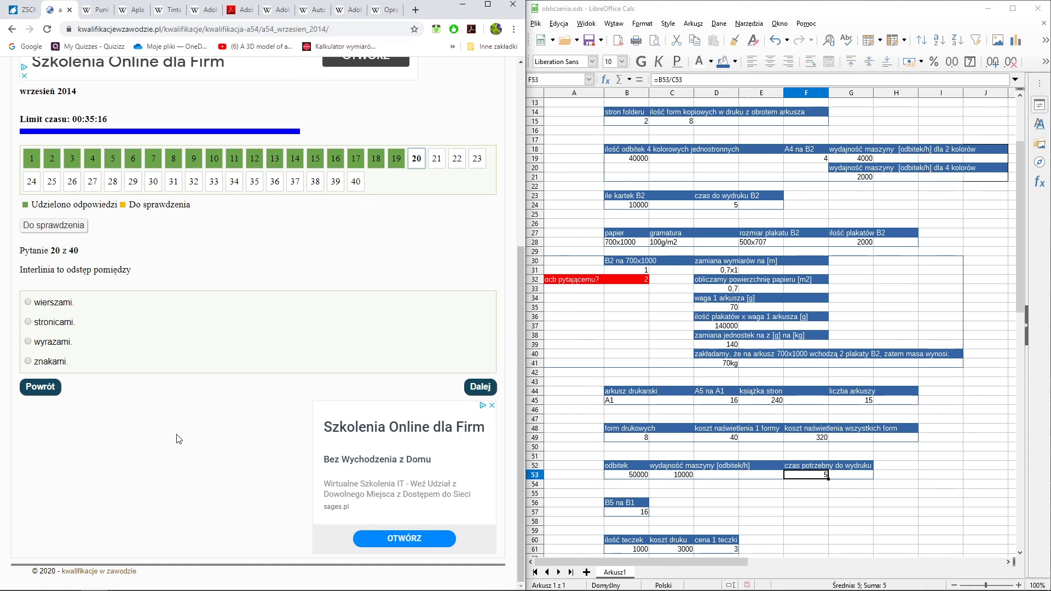
# Check the kerning and leading diagram PDF and answer question 20 with 'wierszami'.
pyautogui.hotkey('alt', 'Tab')
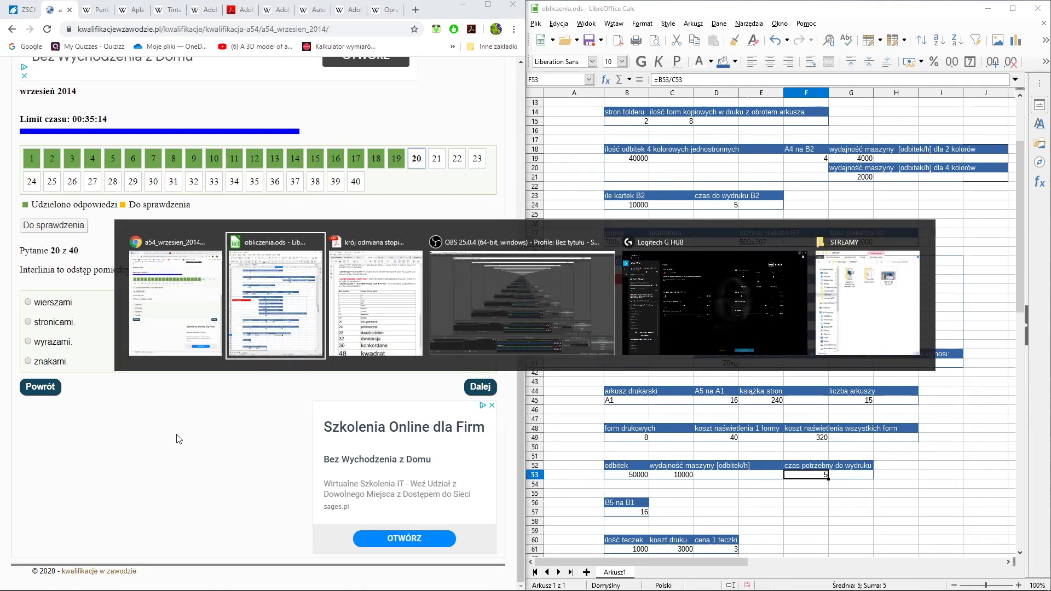
pyautogui.hotkey('alt', 'Tab')
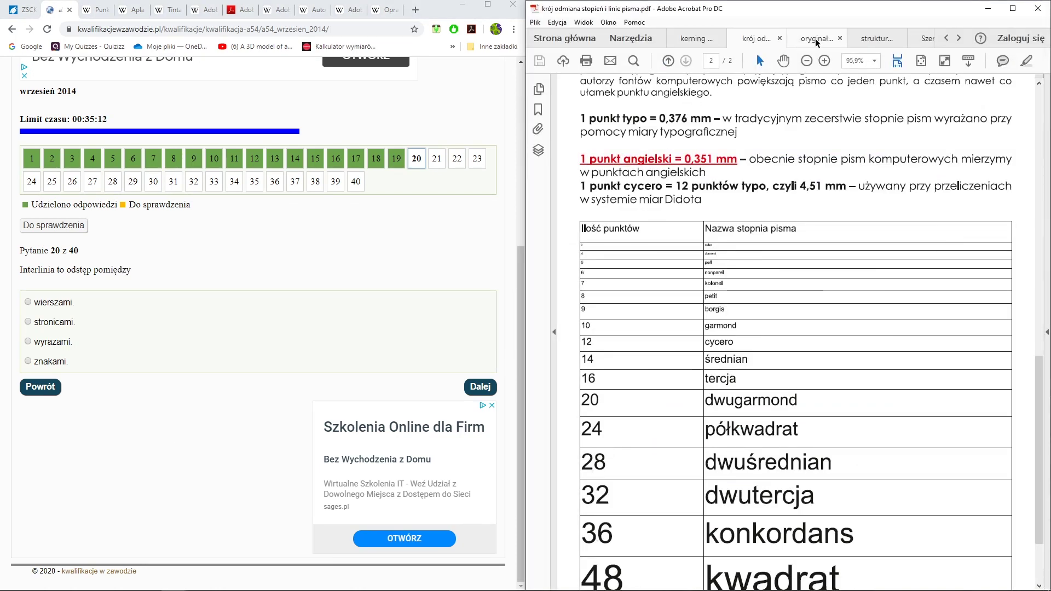
pyautogui.click(694, 38)
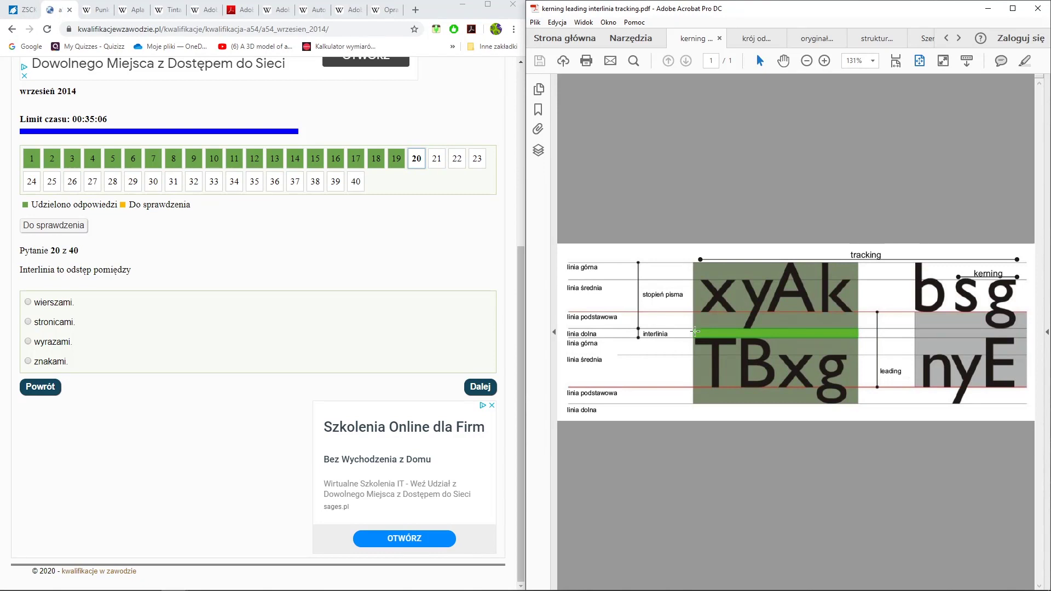
pyautogui.click(49, 304)
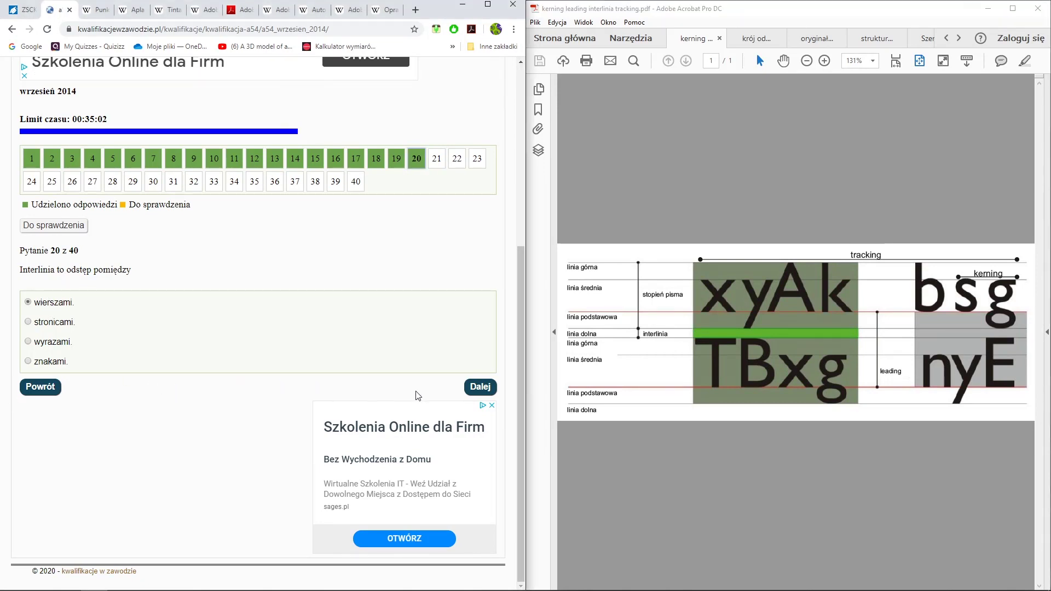
pyautogui.click(475, 389)
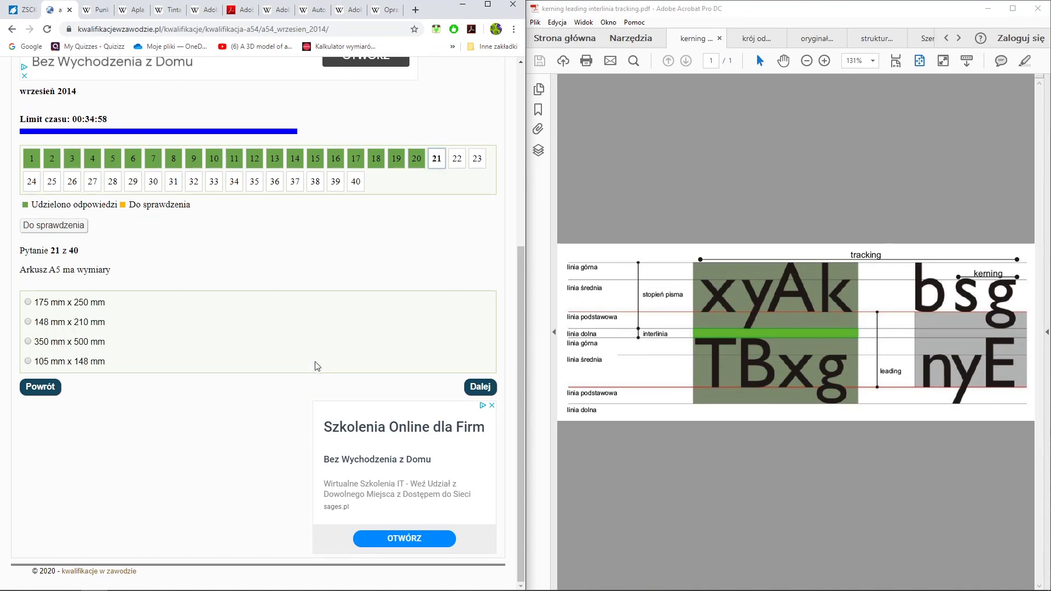
# Open the 'Szeregi i formaty' PDF at its paper-size table listing A5 as 148 x 210 mm.
pyautogui.click(800, 38)
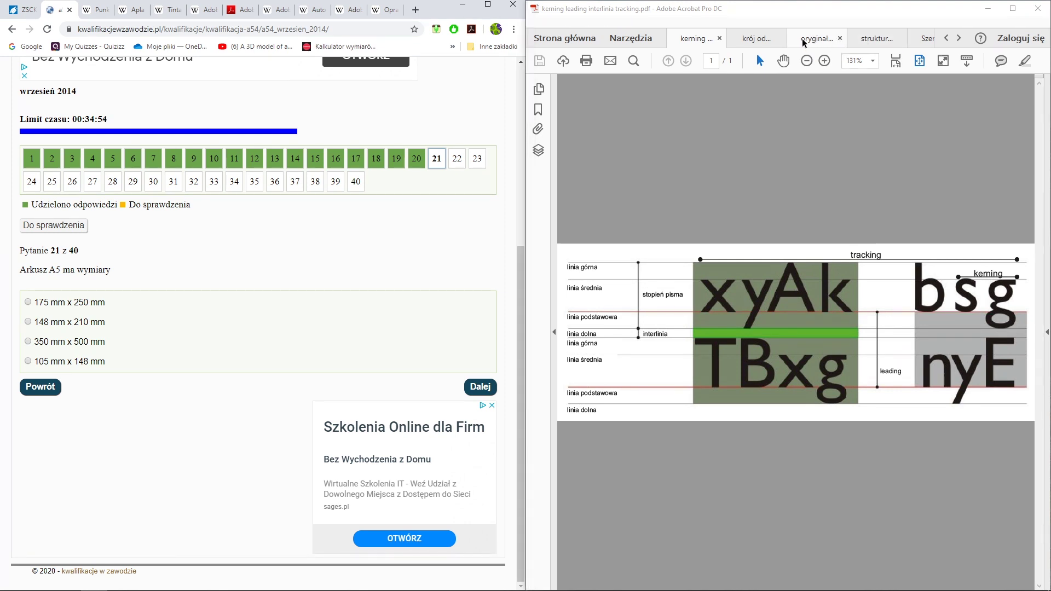
pyautogui.click(861, 39)
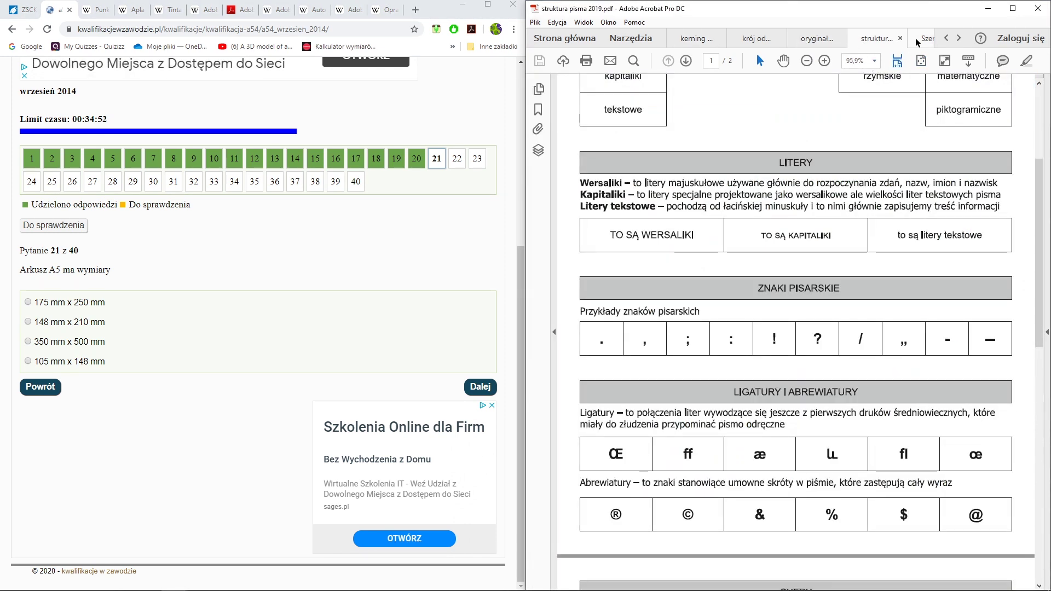
pyautogui.click(915, 38)
pyautogui.moveTo(1038, 118); pyautogui.dragTo(1040, 271)
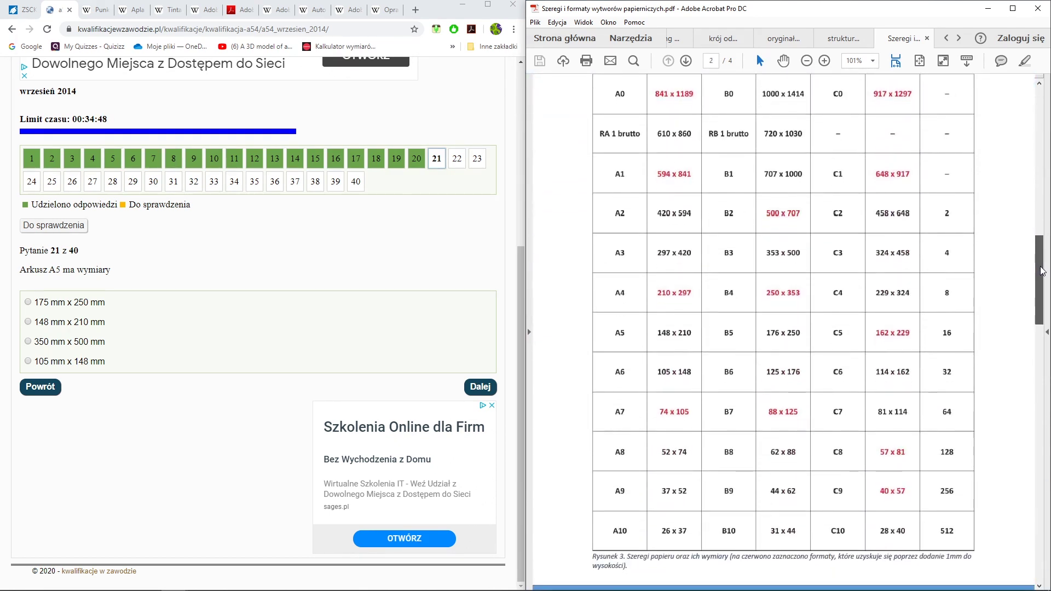
pyautogui.moveTo(1040, 271); pyautogui.dragTo(1040, 268)
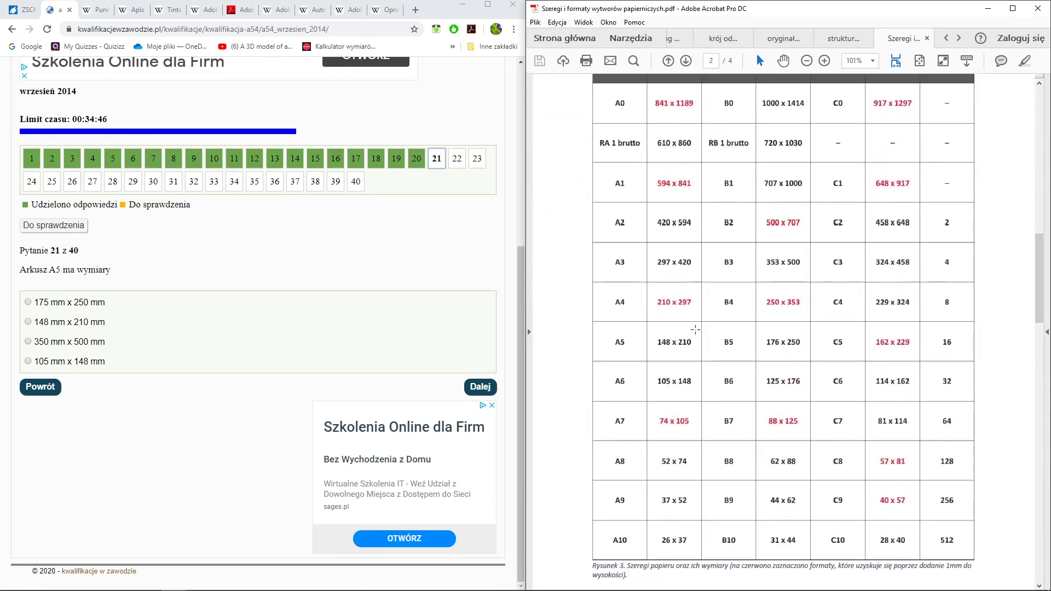
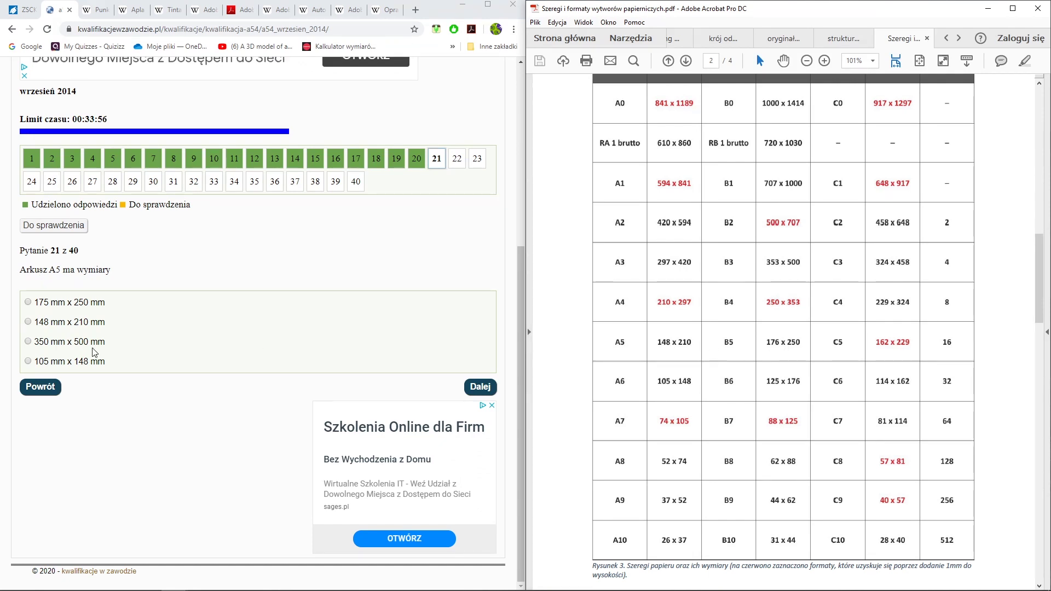
# Answer question 21 with 148 x 210 mm and question 22 with polypropylene film, adhesive and UV inks.
pyautogui.click(69, 321)
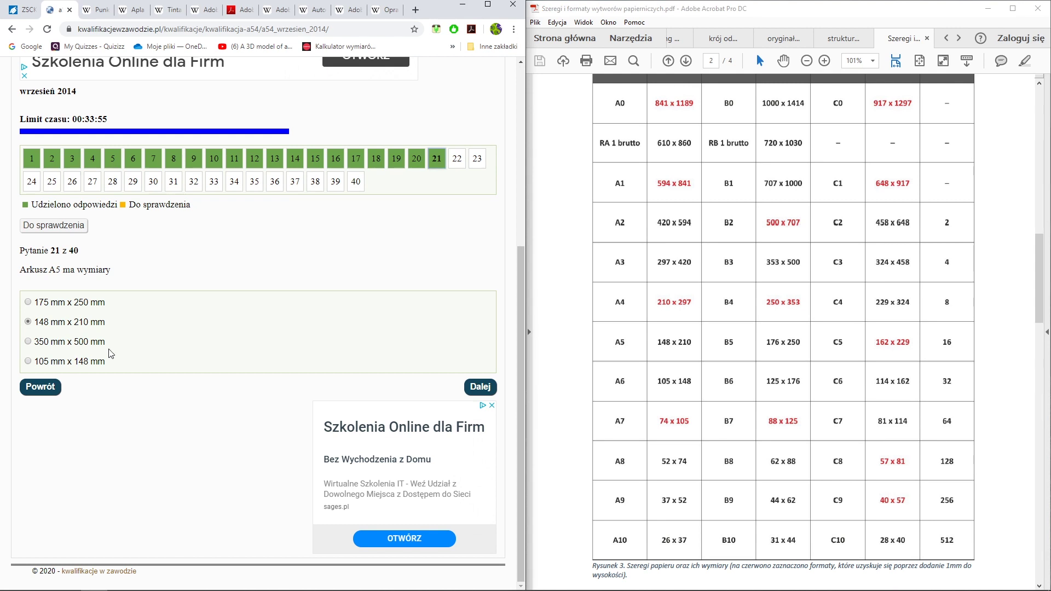
pyautogui.click(472, 387)
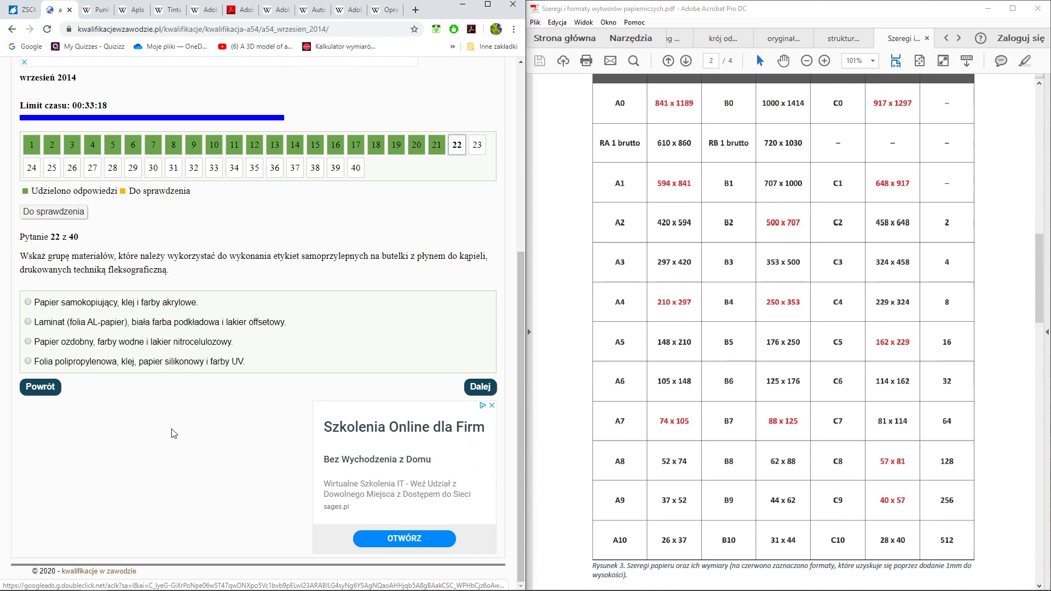
pyautogui.click(59, 361)
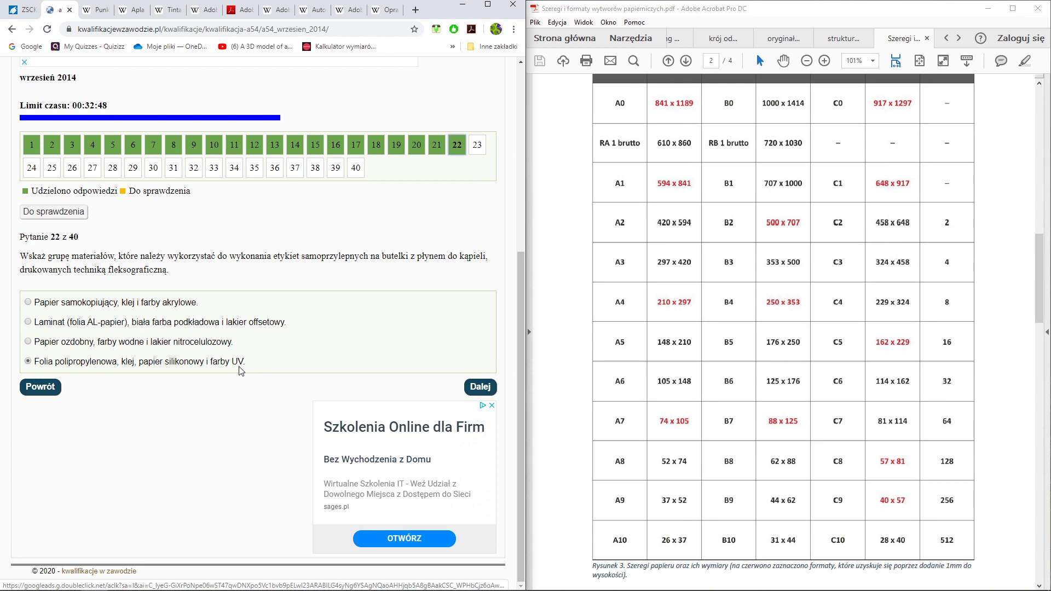
pyautogui.click(484, 388)
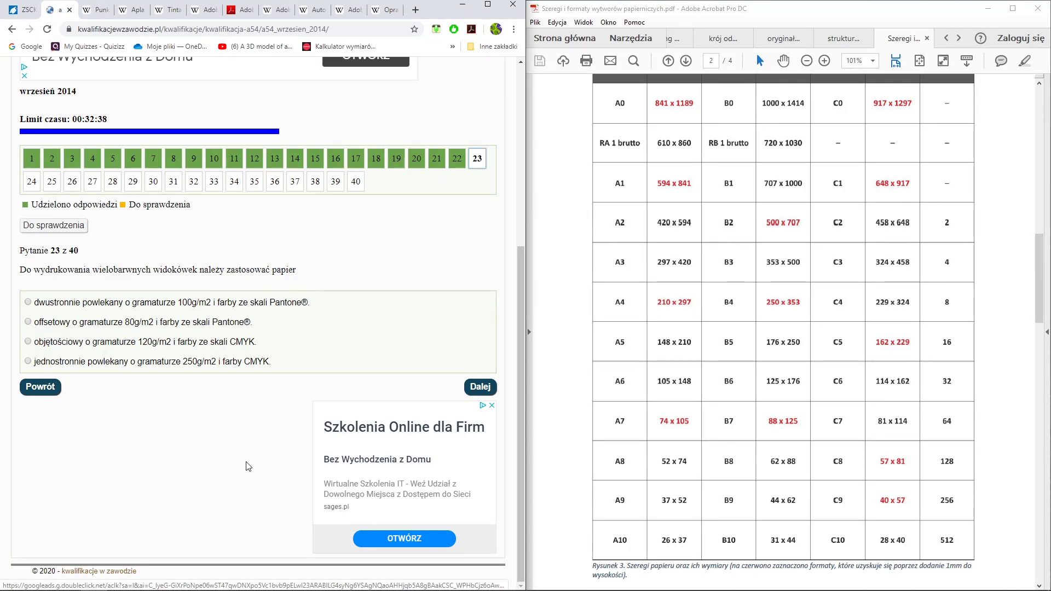
# Bring up the zastosowanie papieru reference table in Acrobat and scroll through it.
pyautogui.click(843, 39)
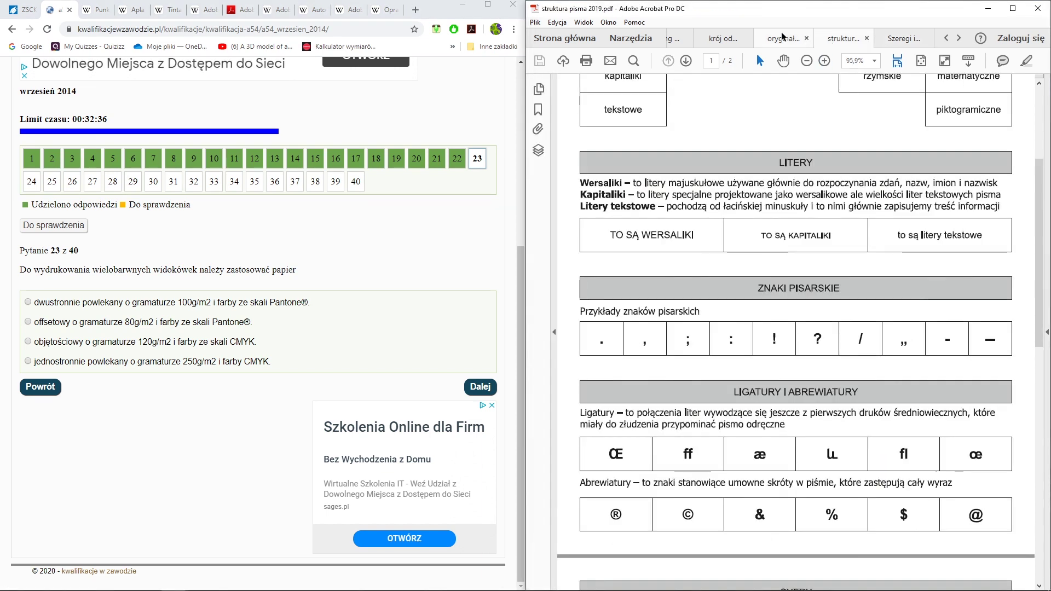
pyautogui.click(781, 36)
pyautogui.click(723, 39)
pyautogui.click(961, 42)
pyautogui.click(959, 38)
pyautogui.click(903, 39)
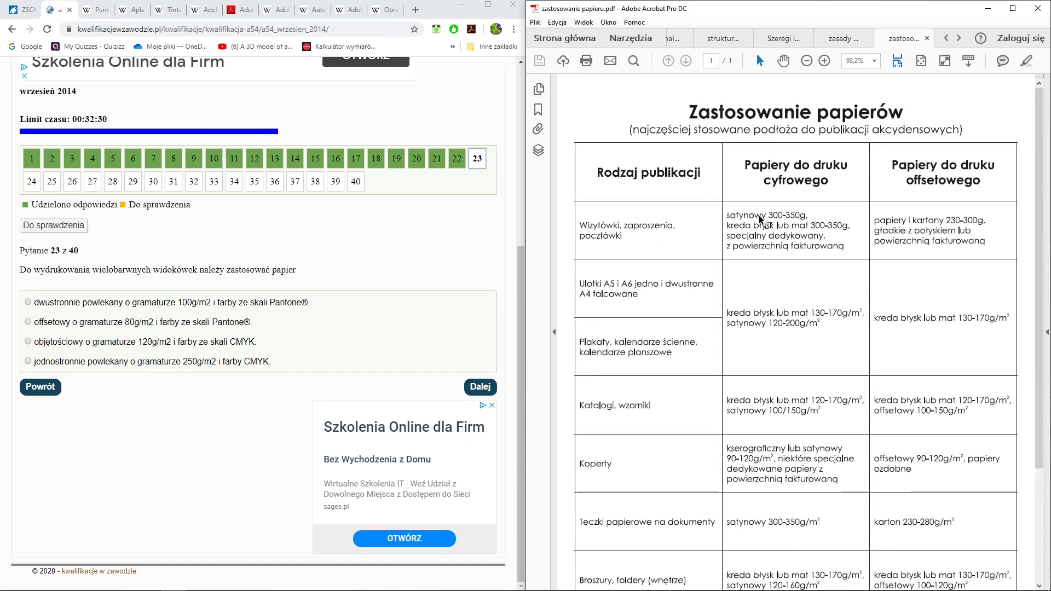
pyautogui.moveTo(1042, 178); pyautogui.dragTo(1047, 242)
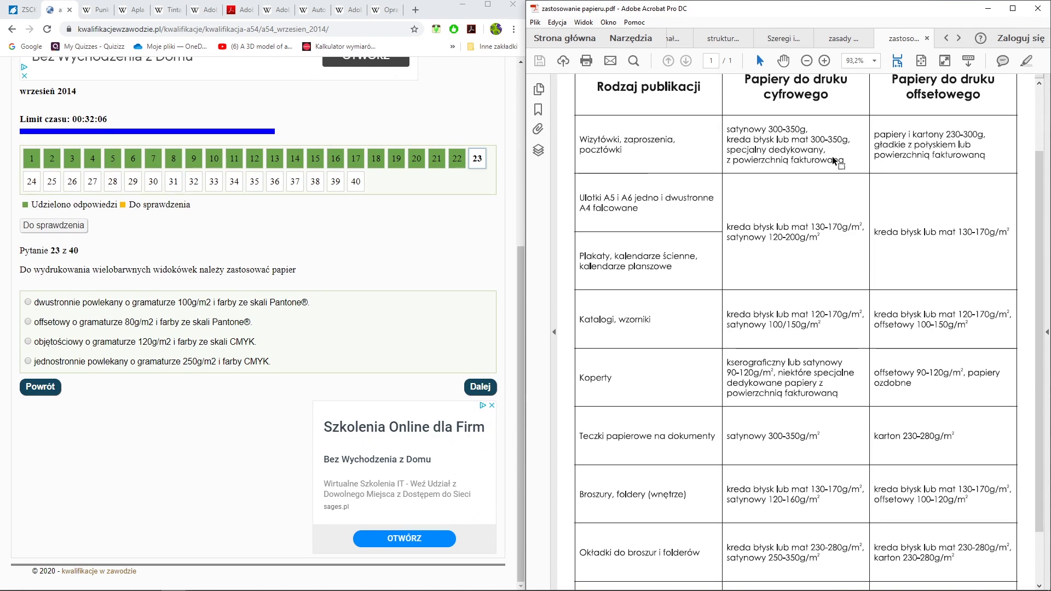
# Answer question 23 with one-side coated 250 g/m2 paper and CMYK inks, then advance.
pyautogui.click(121, 362)
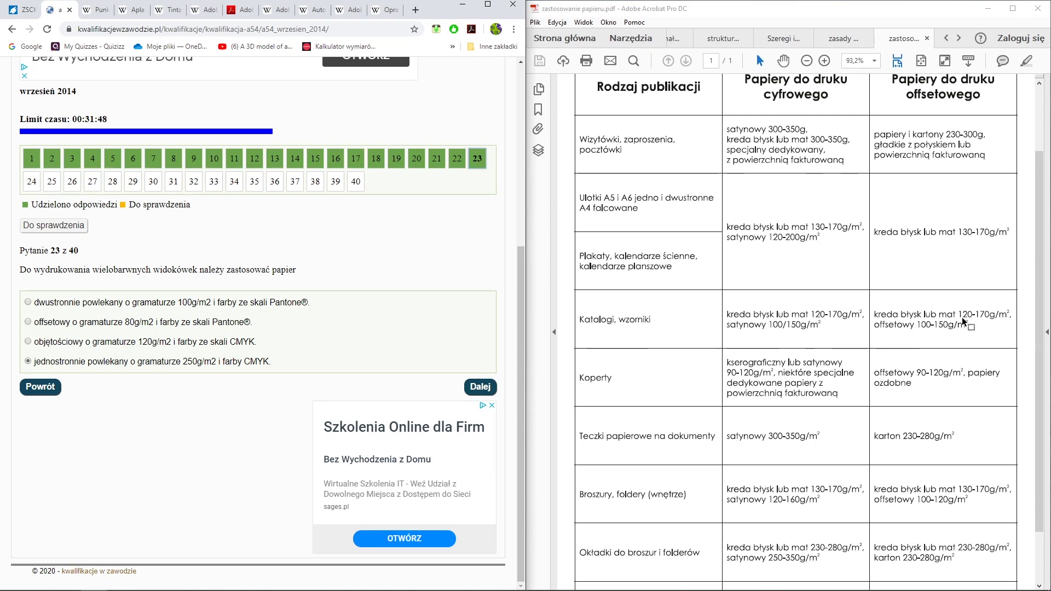
pyautogui.moveTo(1039, 276)
pyautogui.mouseDown()
pyautogui.moveTo(1044, 323)
pyautogui.moveTo(622, 323)
pyautogui.mouseUp()
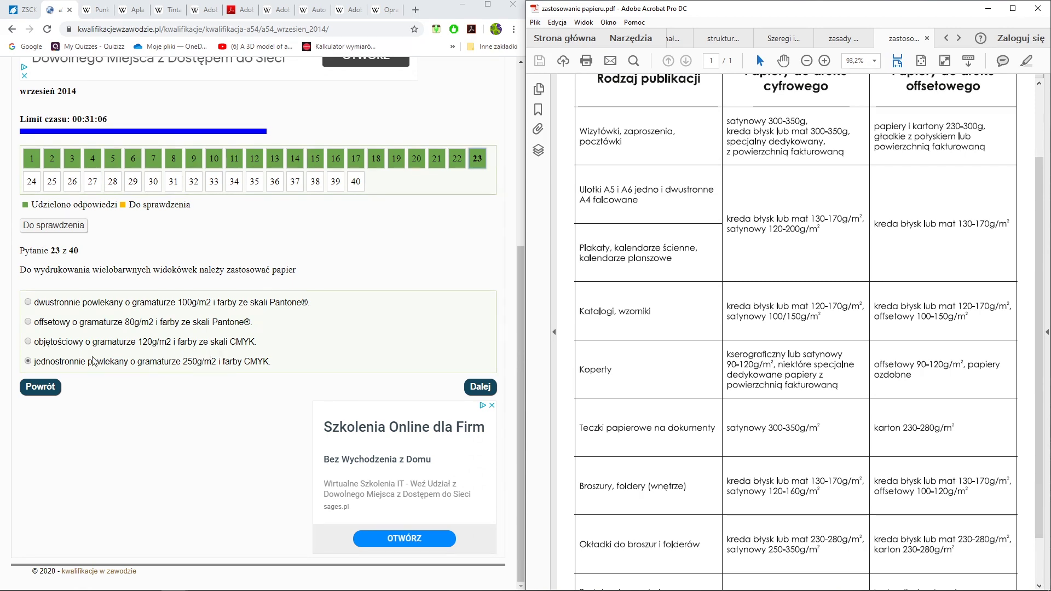
pyautogui.click(63, 367)
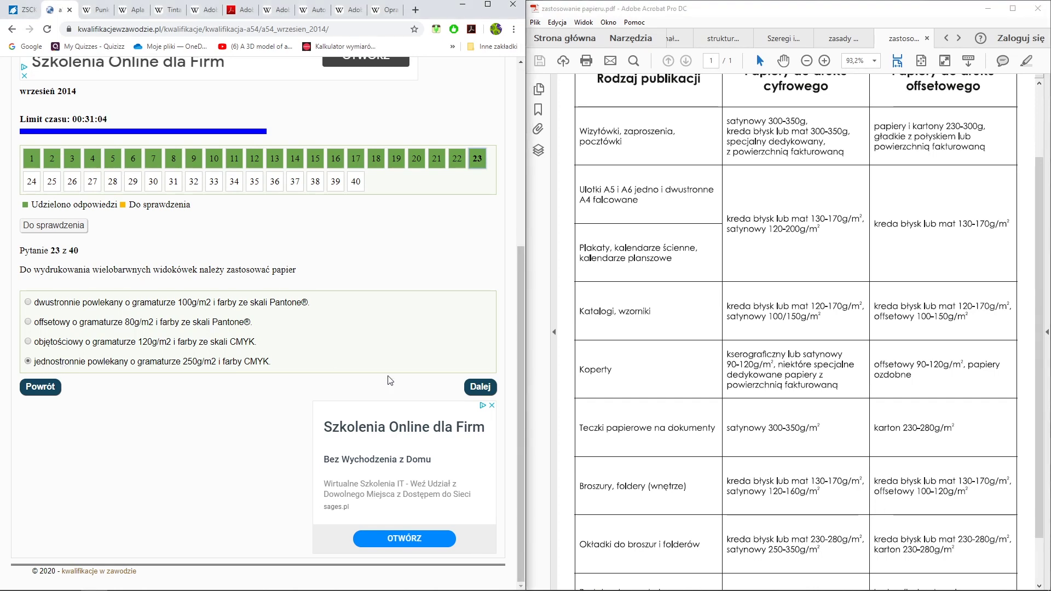
pyautogui.click(469, 389)
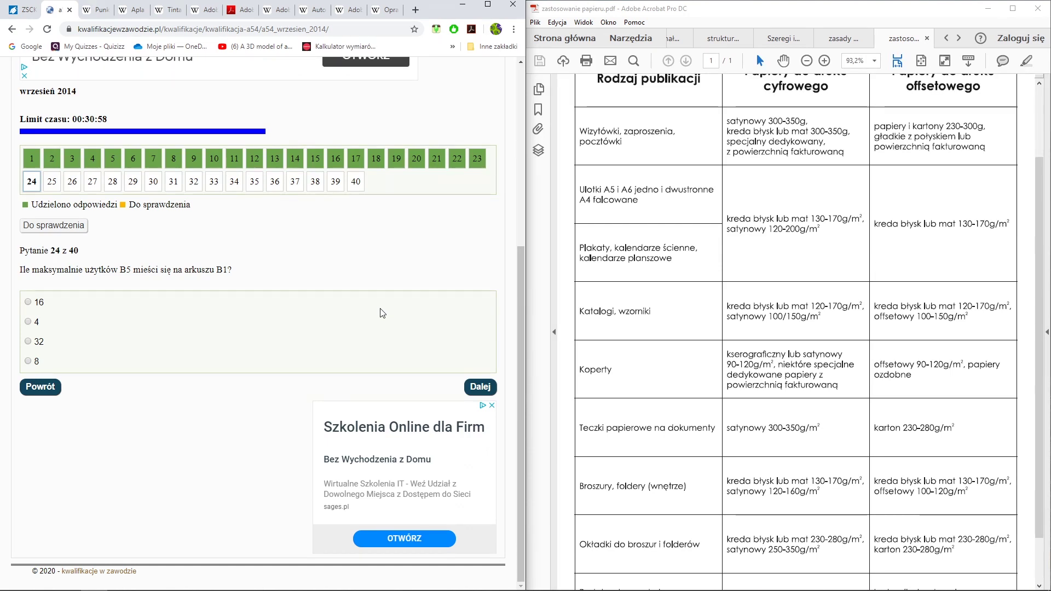
# Check in obliczenia.ods that cell B57 gives 16 B5 sheets per B1.
pyautogui.hotkey('alt', 'Tab')
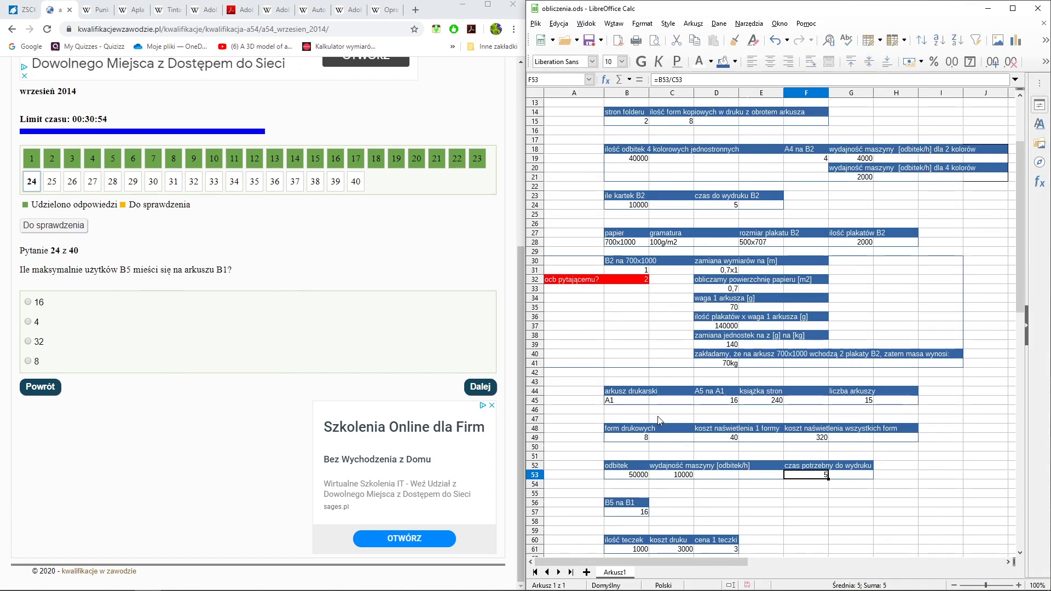
pyautogui.click(612, 499)
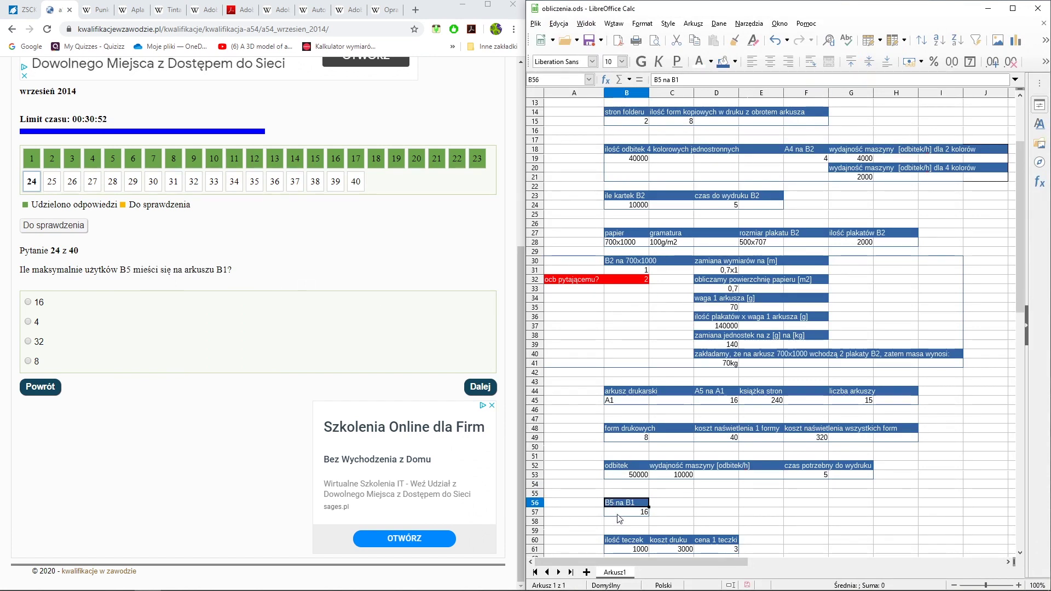
pyautogui.click(617, 515)
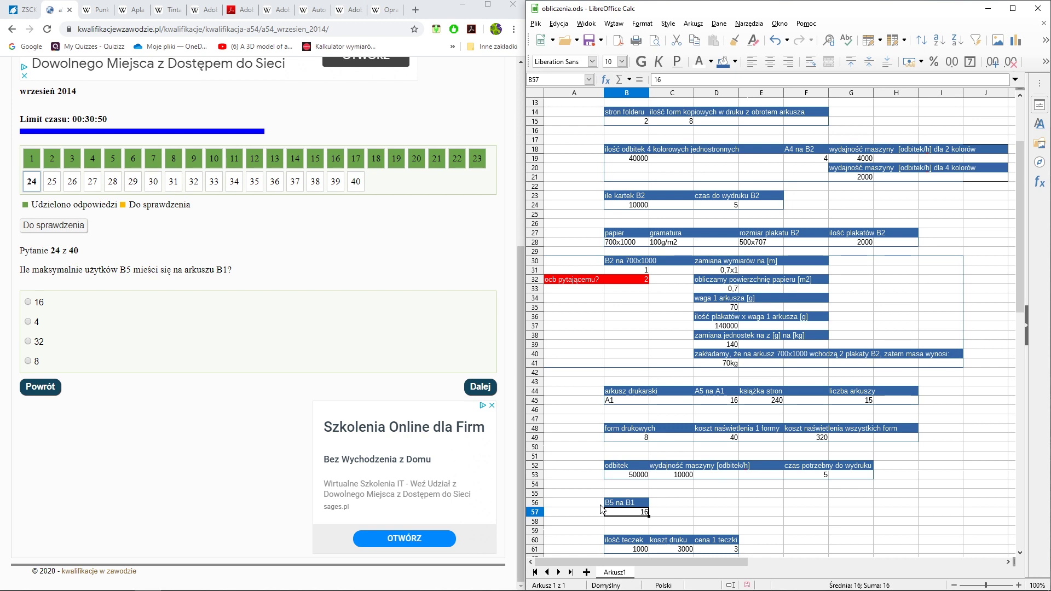
pyautogui.doubleClick(622, 515)
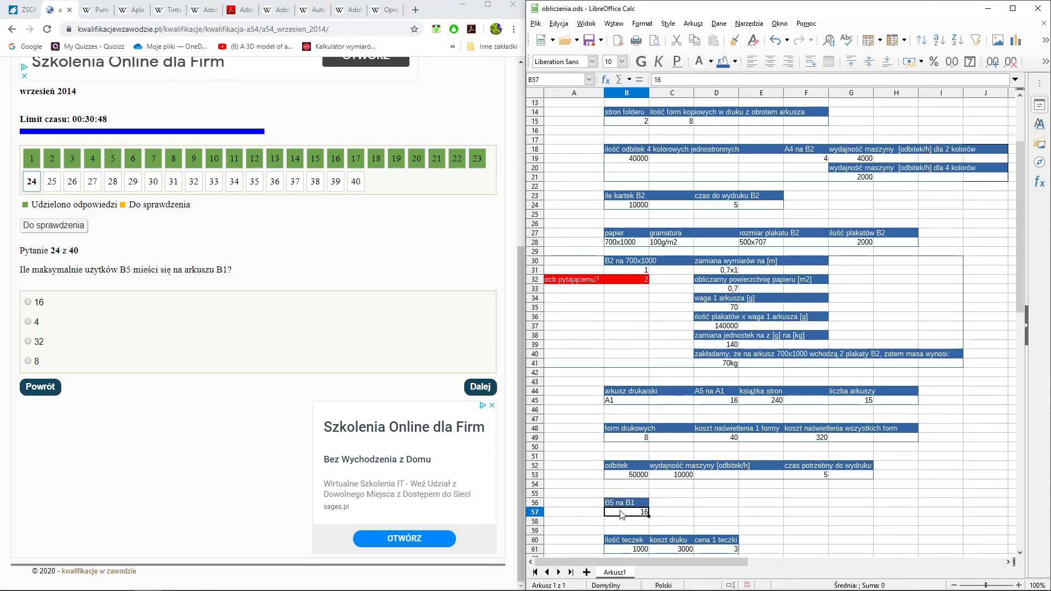
# Answer question 24, answer question 25 with Skaner, and advance to question 26.
pyautogui.click(38, 306)
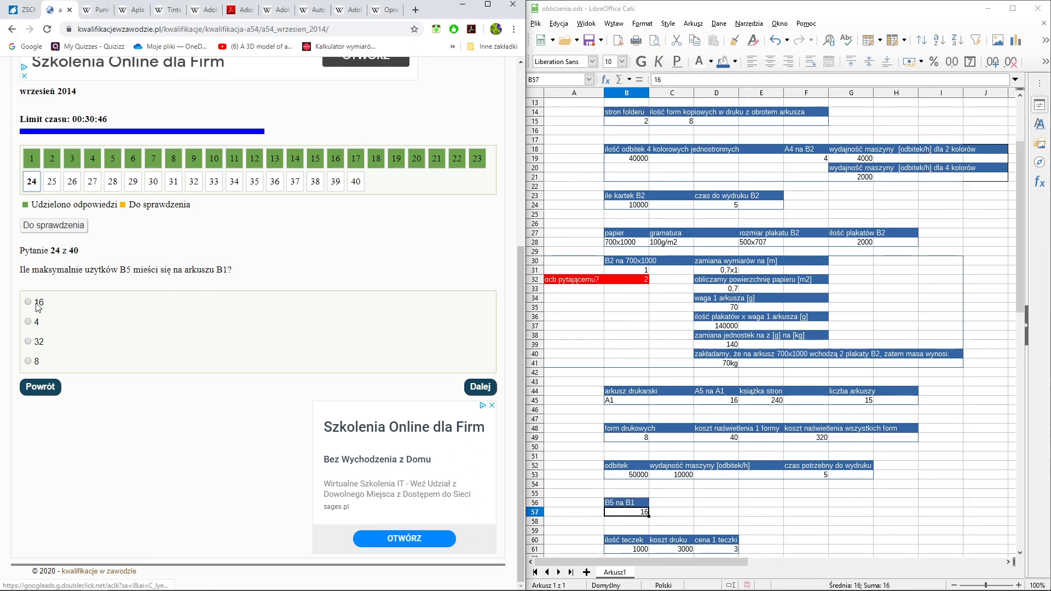
pyautogui.click(466, 393)
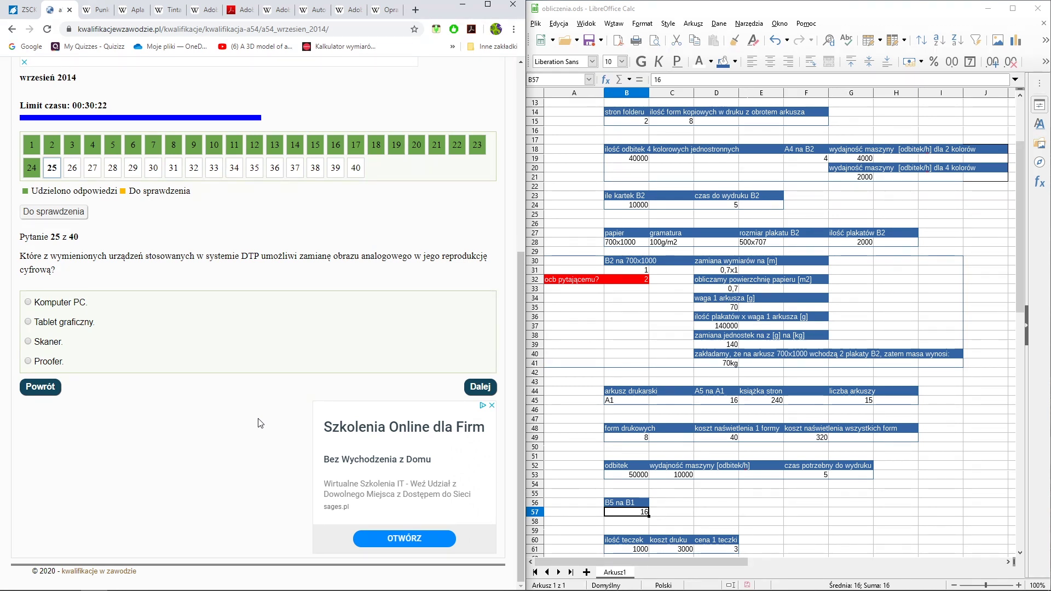
pyautogui.click(50, 344)
pyautogui.click(485, 389)
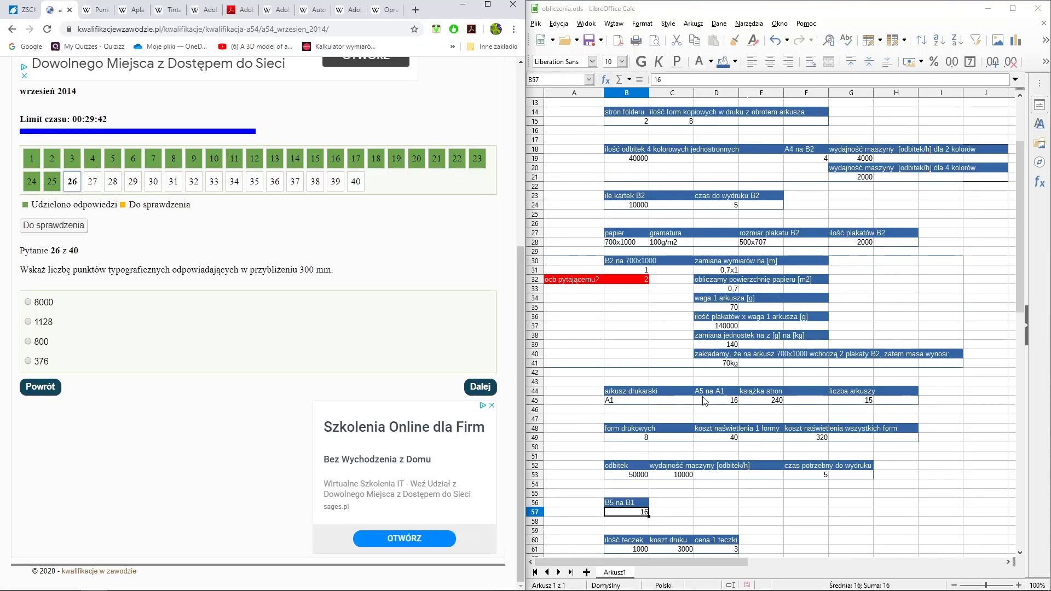
# Inspect the punkt typo calculation, noting the 0,376 mm point value in B79.
pyautogui.scroll(4, 688, 394)
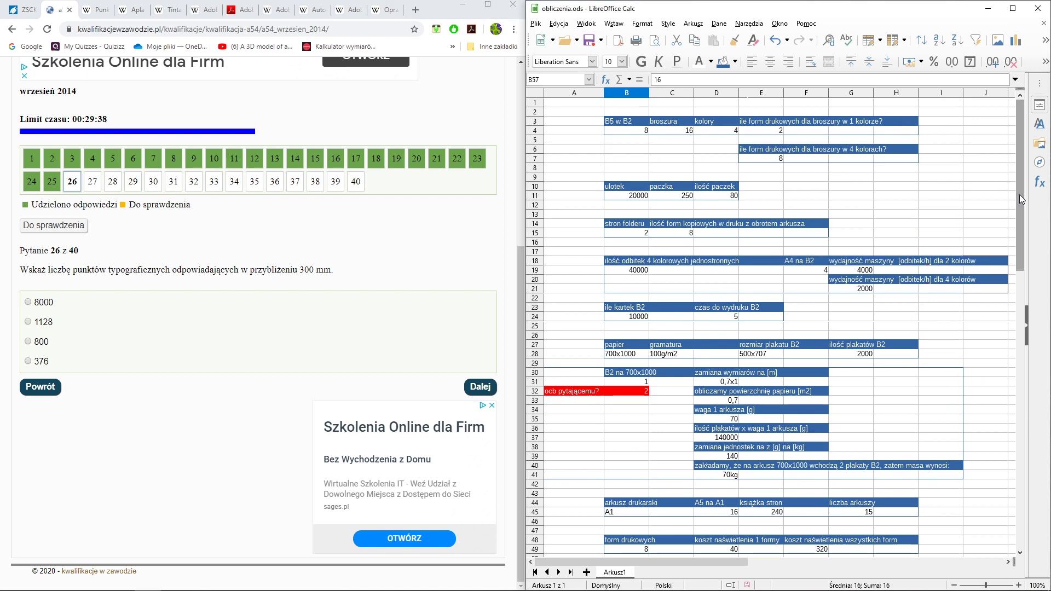
pyautogui.moveTo(1022, 201); pyautogui.dragTo(1031, 336)
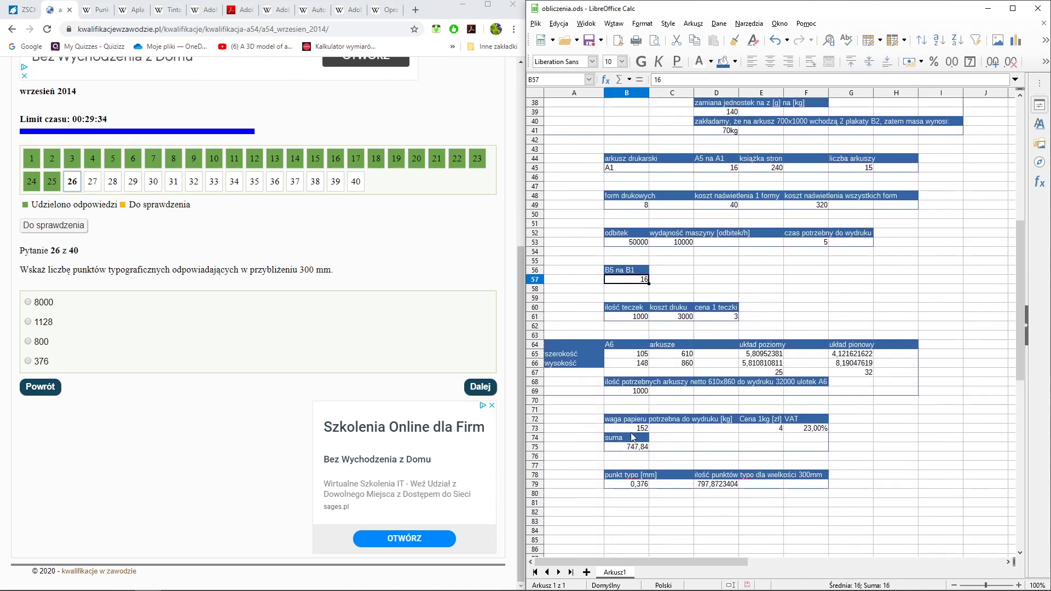
pyautogui.click(628, 476)
pyautogui.hotkey('shift', 'Down')
pyautogui.hotkey('shift', 'Right')
pyautogui.hotkey('shift', 'Right')
pyautogui.hotkey('shift', 'Right')
pyautogui.hotkey('shift', 'Right')
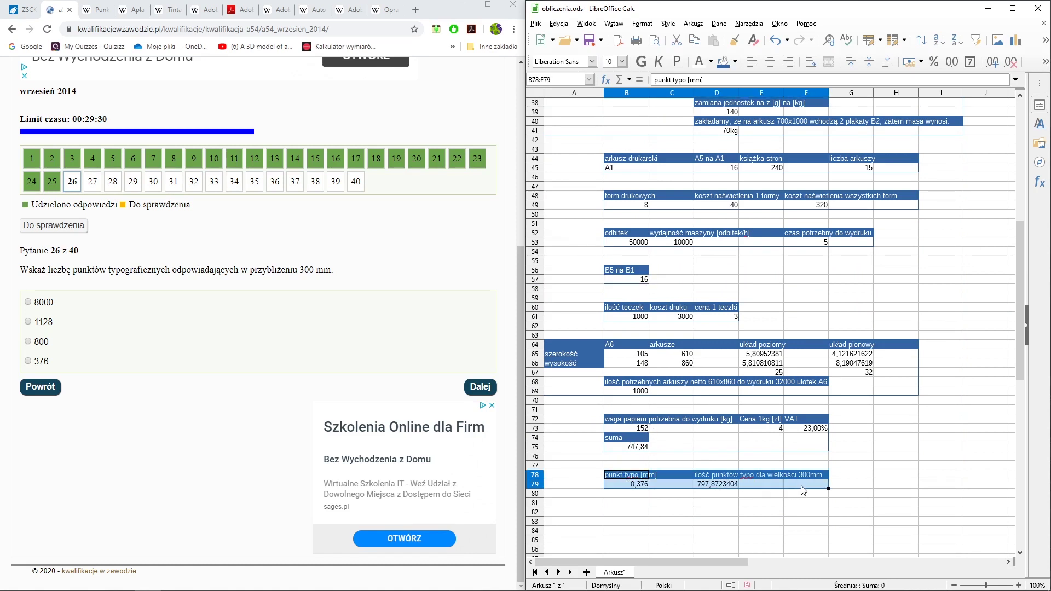
pyautogui.click(635, 482)
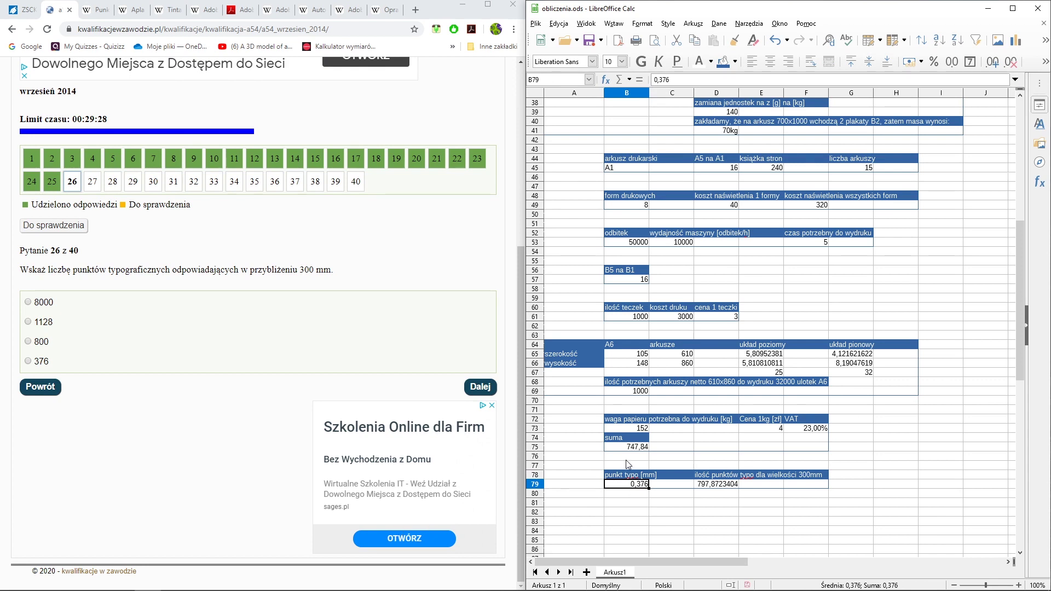
# Look through the Acrobat reference PDFs for the document on typographic point sizes.
pyautogui.hotkey('alt', 'Tab')
pyautogui.hotkey('alt', 'Tab')
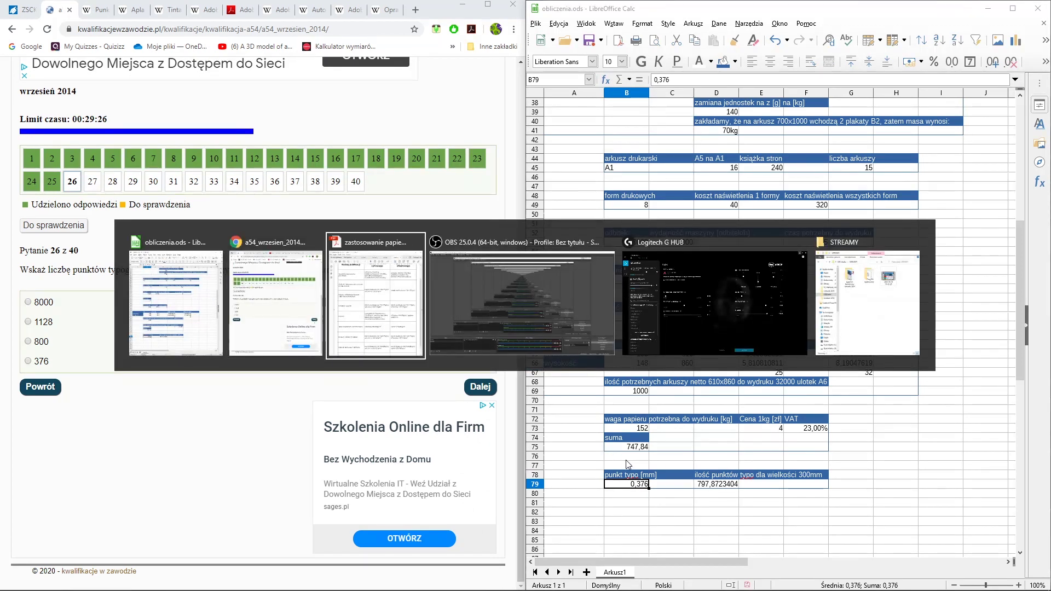
pyautogui.click(837, 39)
pyautogui.click(796, 41)
pyautogui.click(731, 40)
pyautogui.click(676, 43)
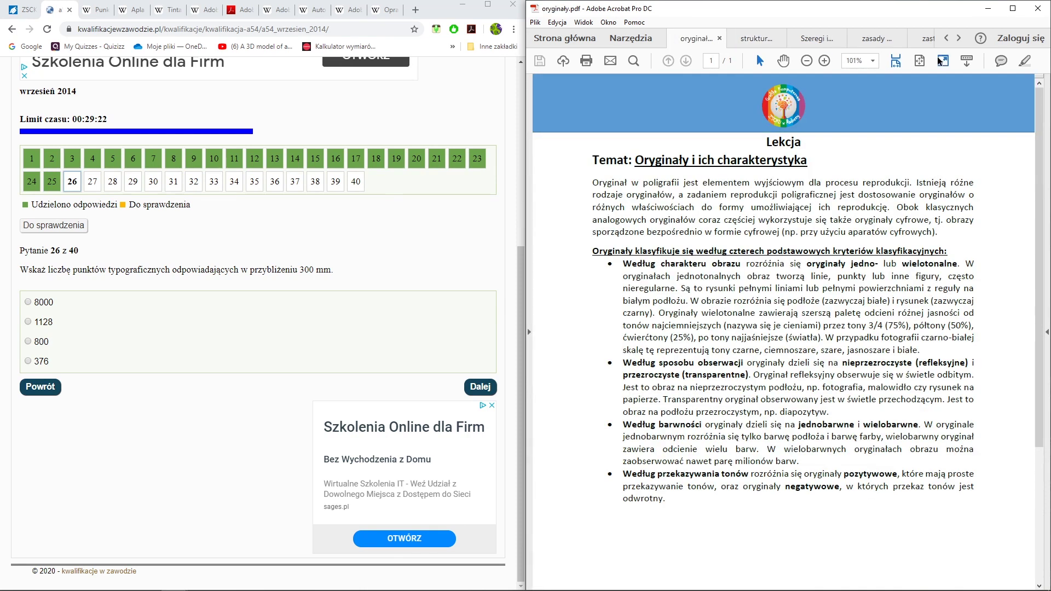
pyautogui.click(958, 38)
pyautogui.click(946, 38)
pyautogui.click(945, 38)
pyautogui.click(757, 38)
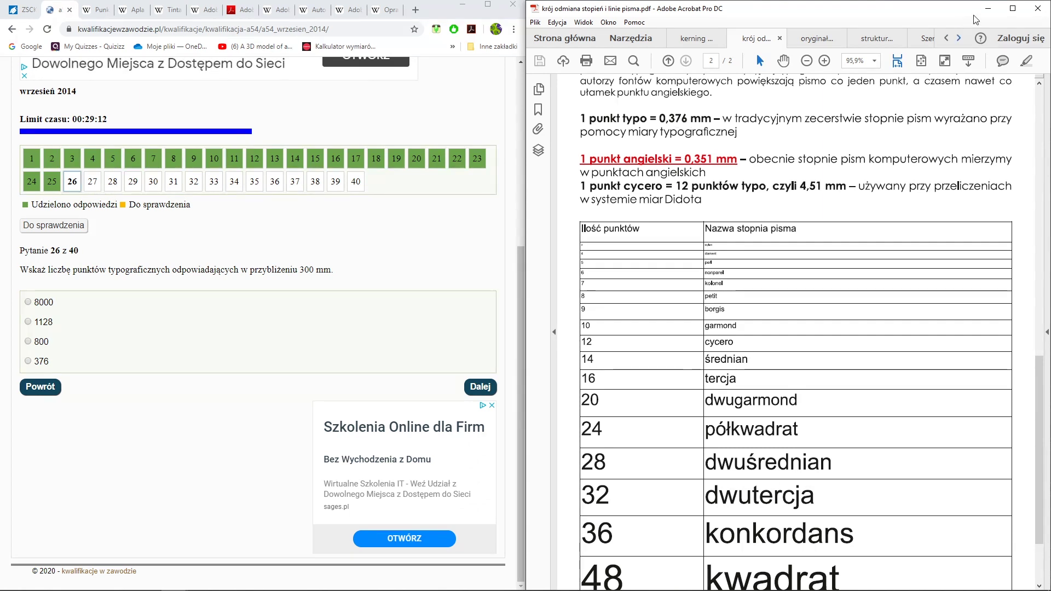
# Enter =300/B79 in D79, giving about 797,87 points, and answer question 26 with 800.
pyautogui.hotkey('alt', 'Tab')
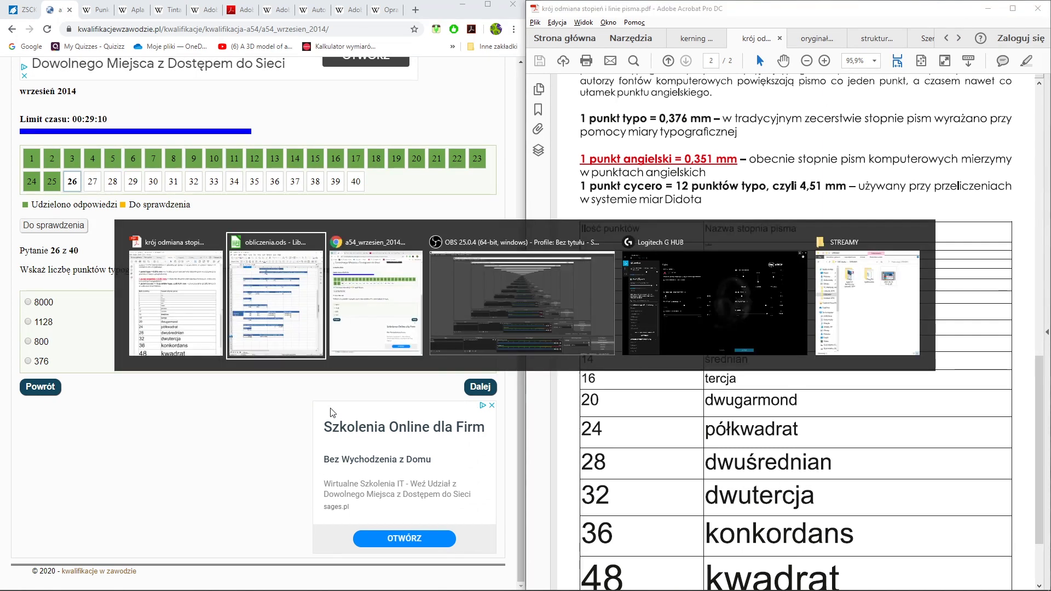
pyautogui.press('Tab')
pyautogui.press('Tab')
pyautogui.press('Tab')
pyautogui.press('Tab')
pyautogui.press('Tab')
pyautogui.press('Tab')
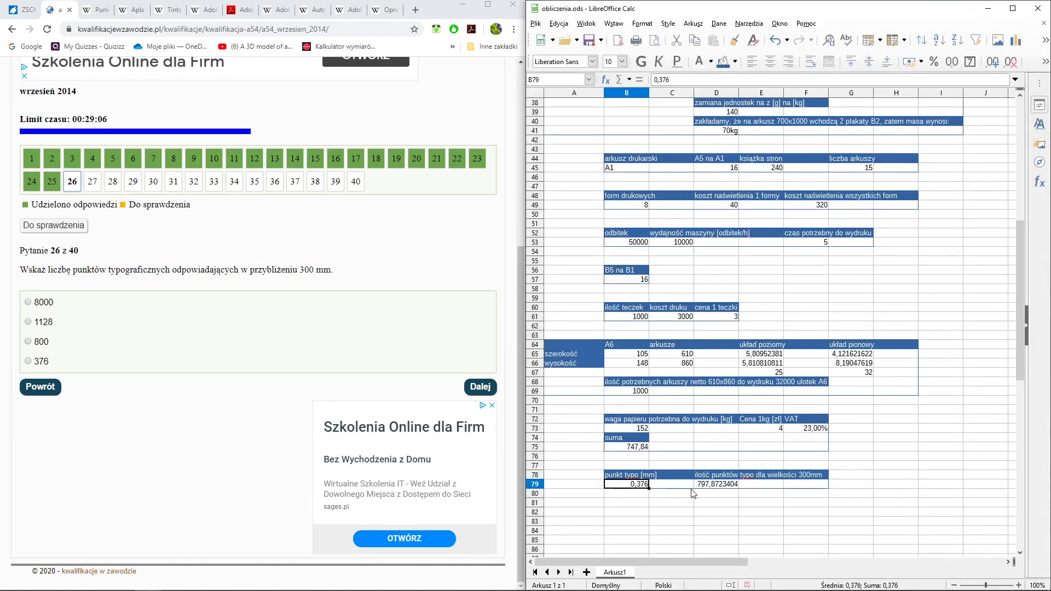
pyautogui.click(704, 487)
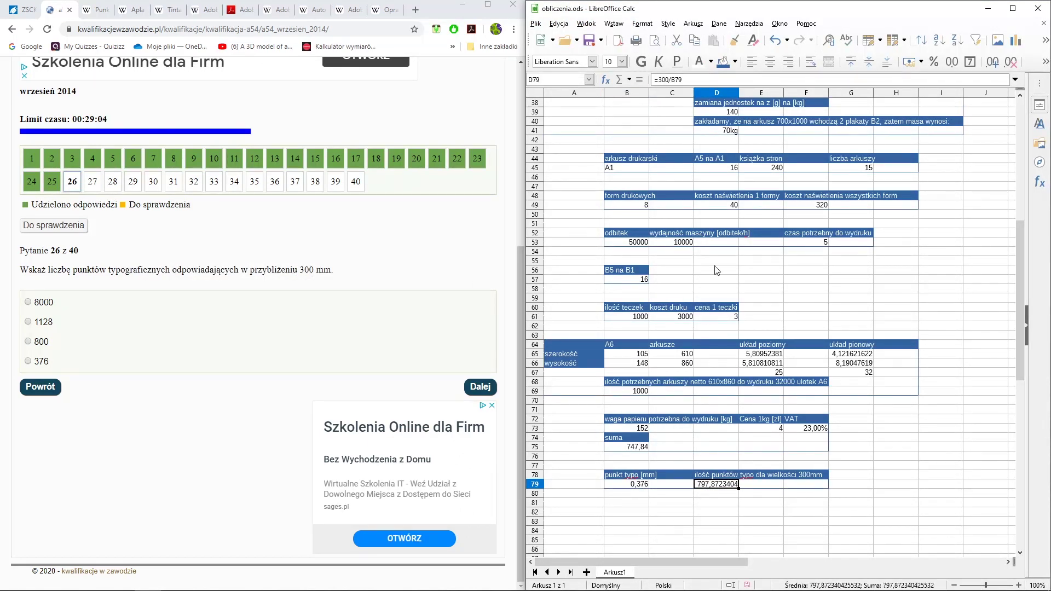
pyautogui.click(683, 79)
pyautogui.click(683, 79)
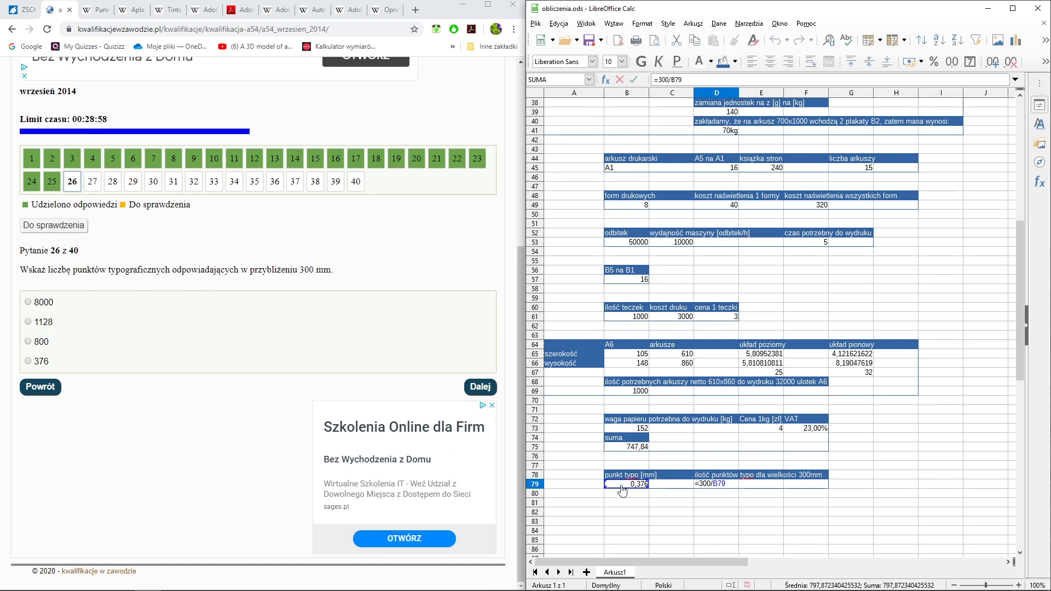
pyautogui.press('Return')
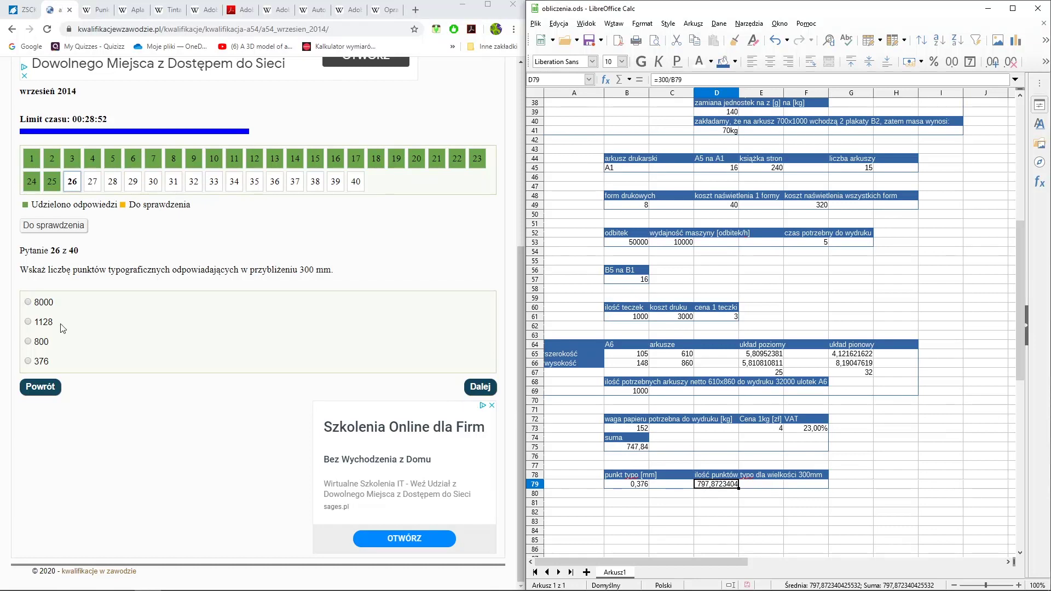
pyautogui.click(40, 342)
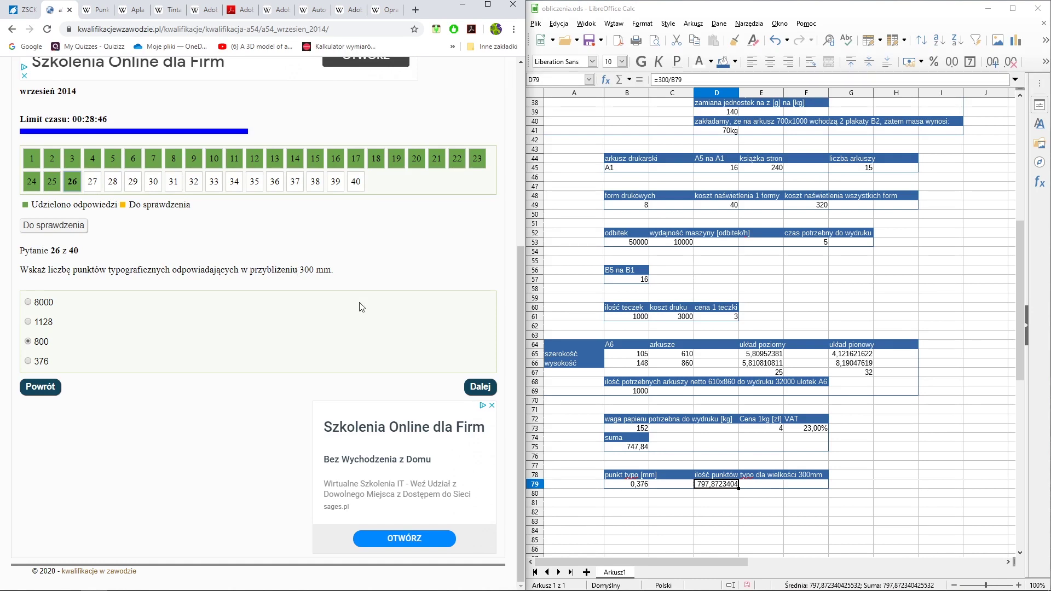
# Open question 27 and pull up the text-composition rules PDF in Acrobat.
pyautogui.click(467, 386)
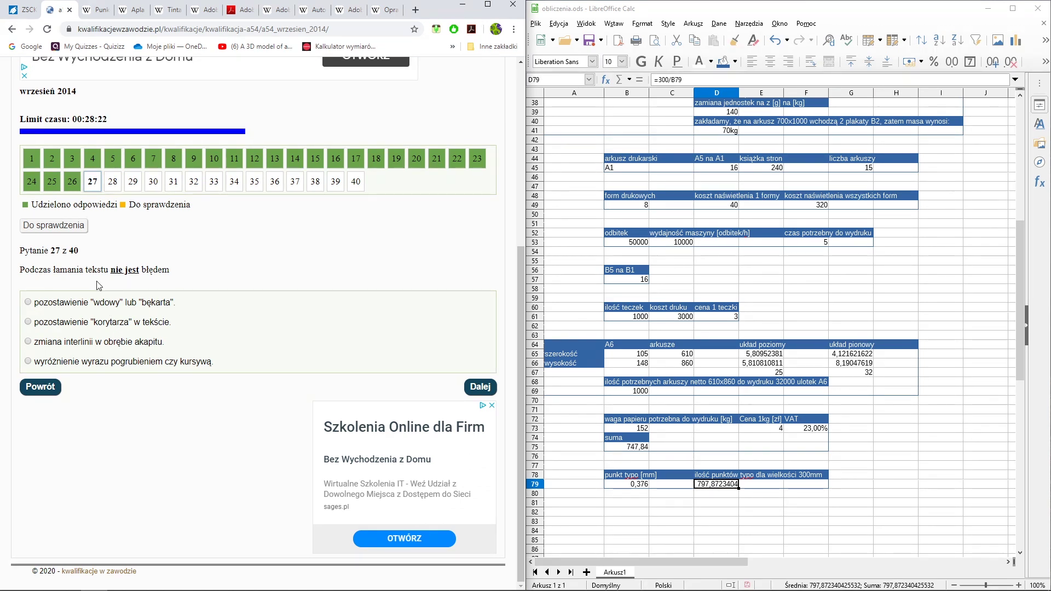
pyautogui.click(92, 304)
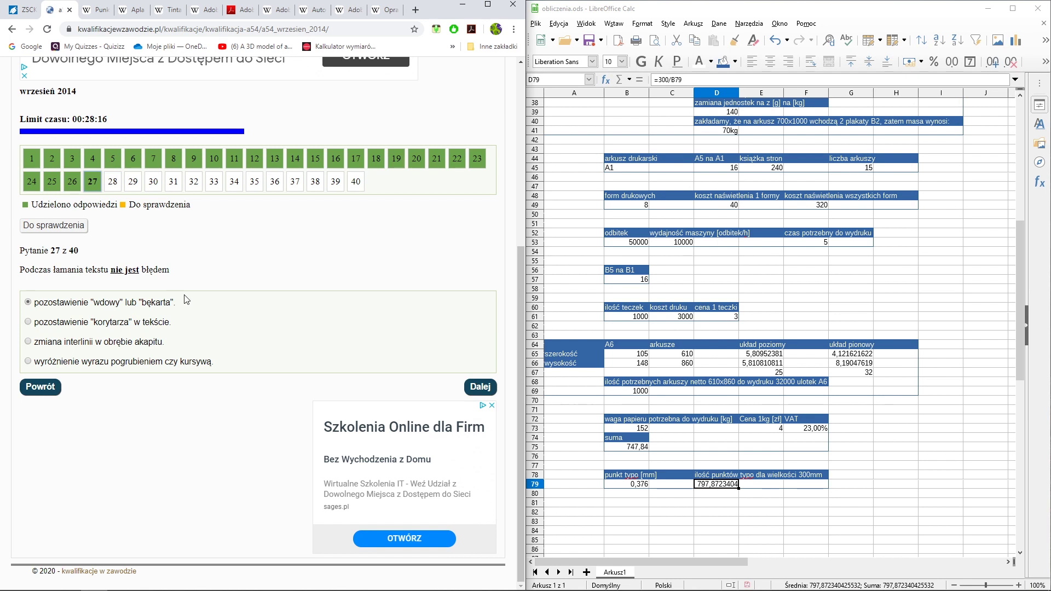
pyautogui.hotkey('alt', 'Tab')
pyautogui.hotkey('alt', 'Tab')
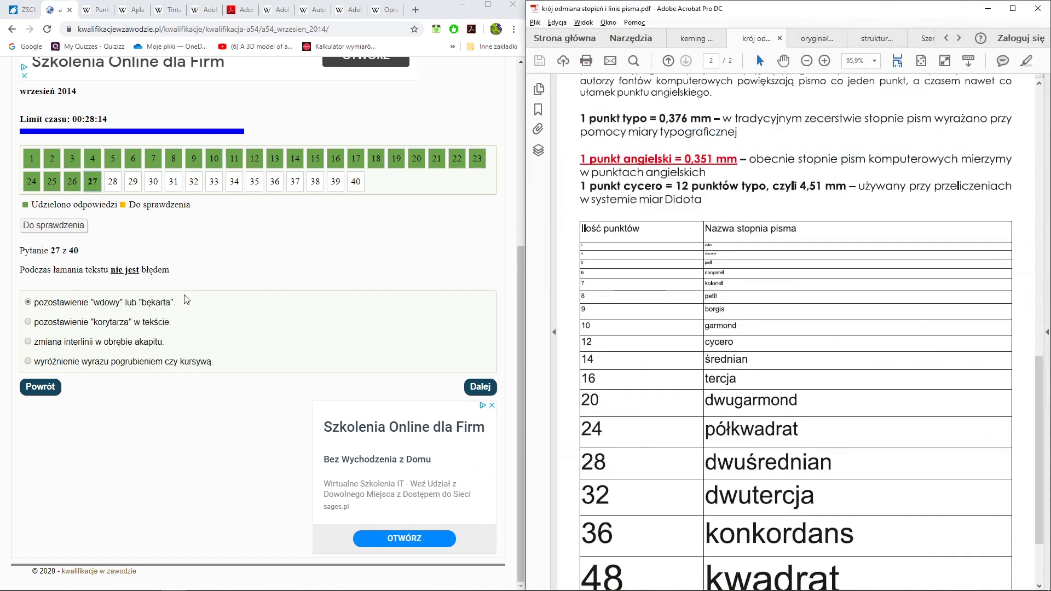
pyautogui.click(818, 39)
pyautogui.click(869, 39)
pyautogui.click(926, 39)
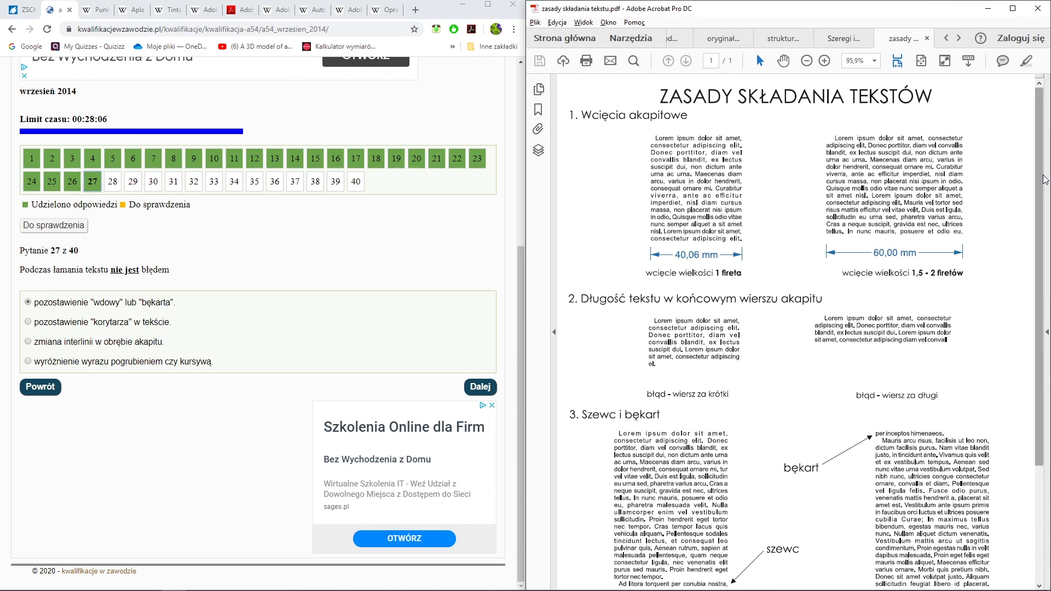
# Compare the options against the PDF and settle on bold or italic emphasis for question 27.
pyautogui.moveTo(1042, 179); pyautogui.dragTo(1044, 280)
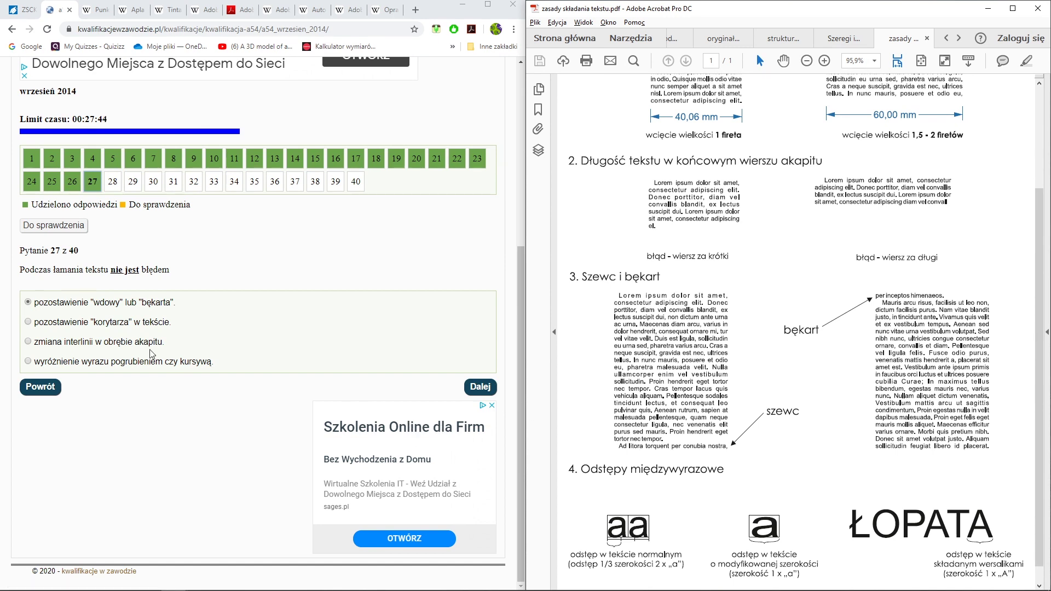
pyautogui.click(111, 324)
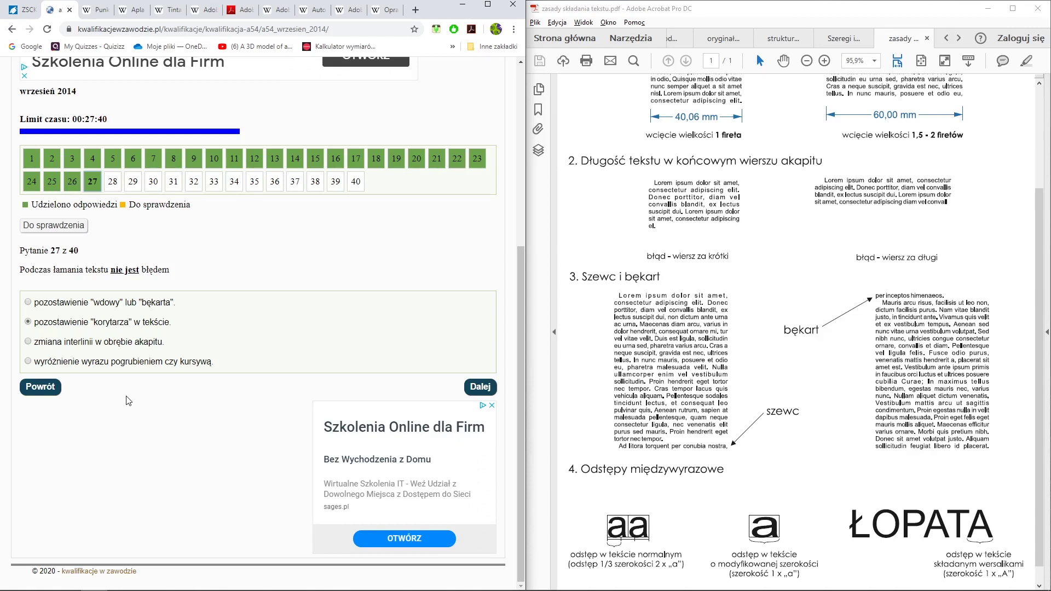
pyautogui.click(90, 342)
# Advance to question 28 on printing sheets for a 240-page A5 book.
pyautogui.click(482, 388)
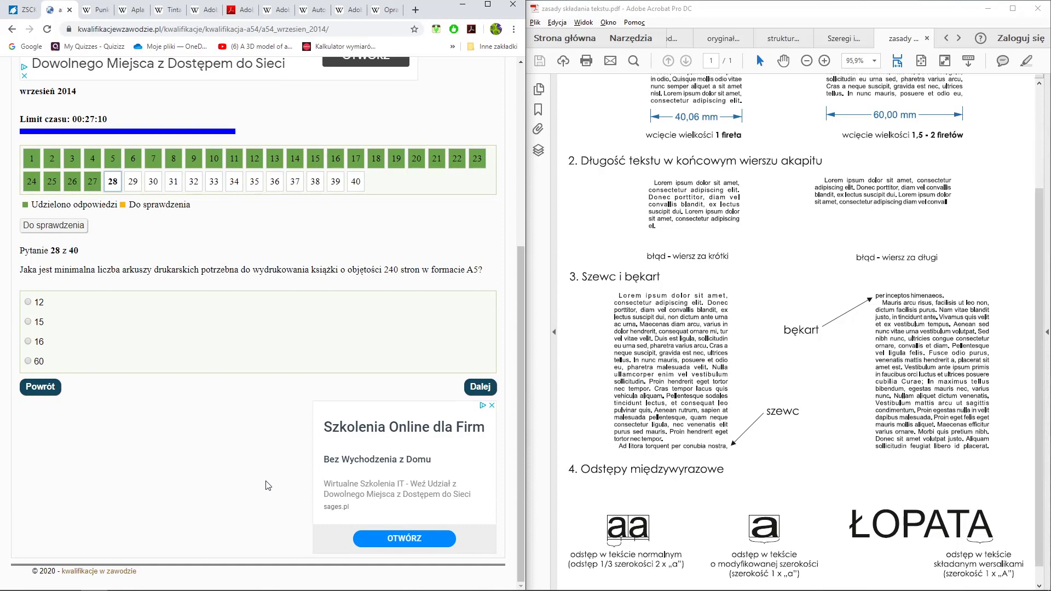
# Locate the printing-sheet calculation for 240 A5 pages in row 45 of the spreadsheet.
pyautogui.hotkey('alt', 'Tab')
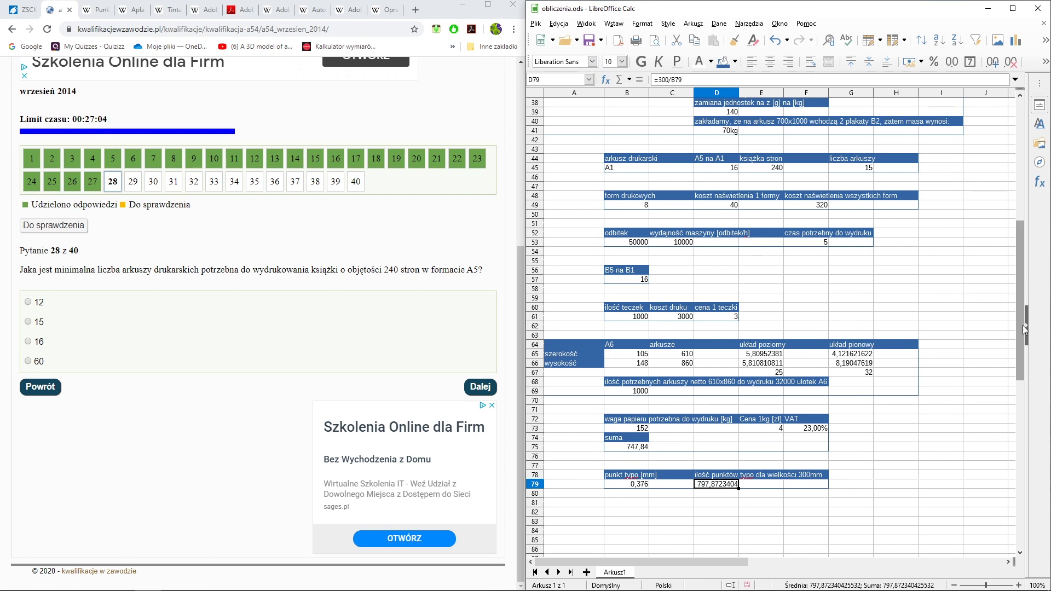
pyautogui.moveTo(1018, 320); pyautogui.dragTo(1019, 203)
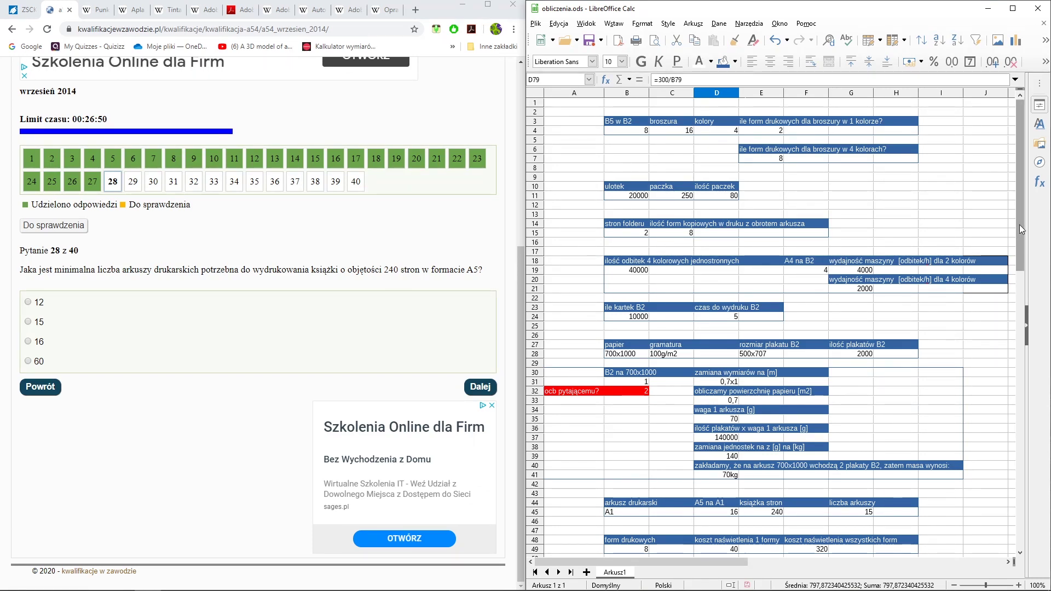
pyautogui.moveTo(1019, 229); pyautogui.dragTo(1024, 275)
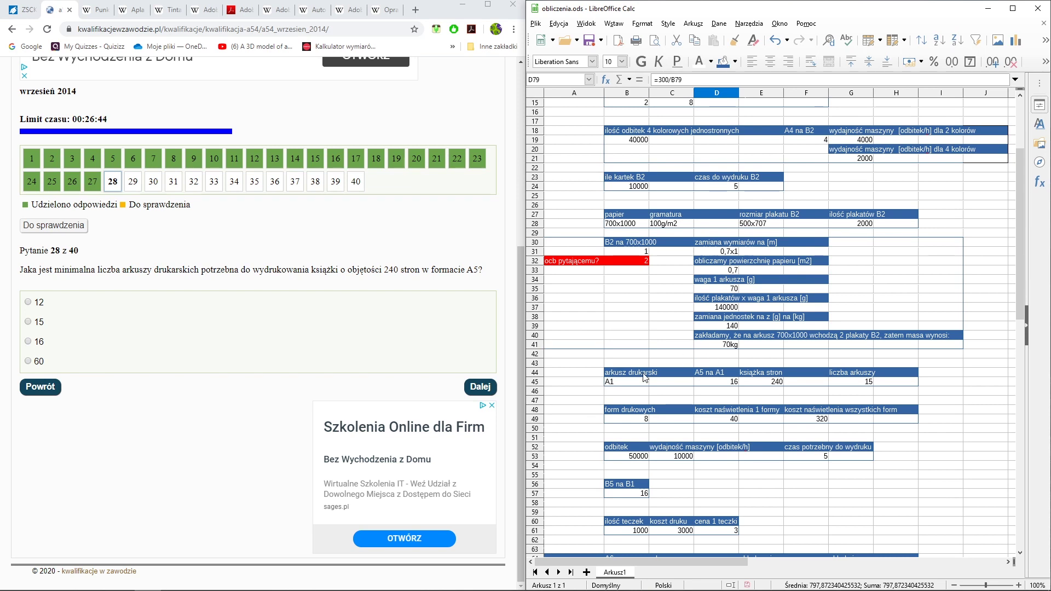
pyautogui.moveTo(626, 373); pyautogui.dragTo(893, 388)
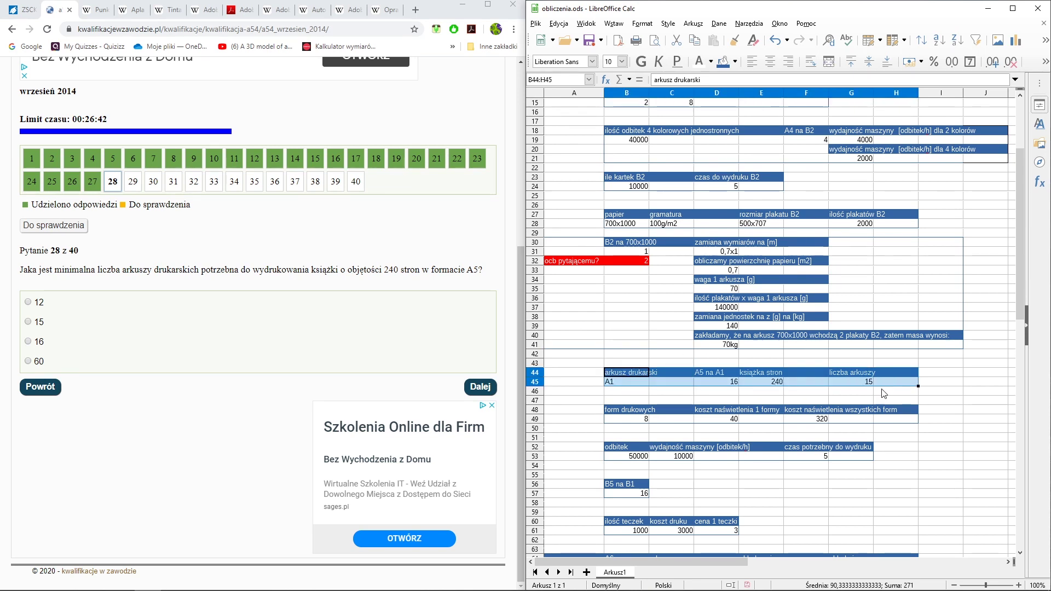
pyautogui.press('Down')
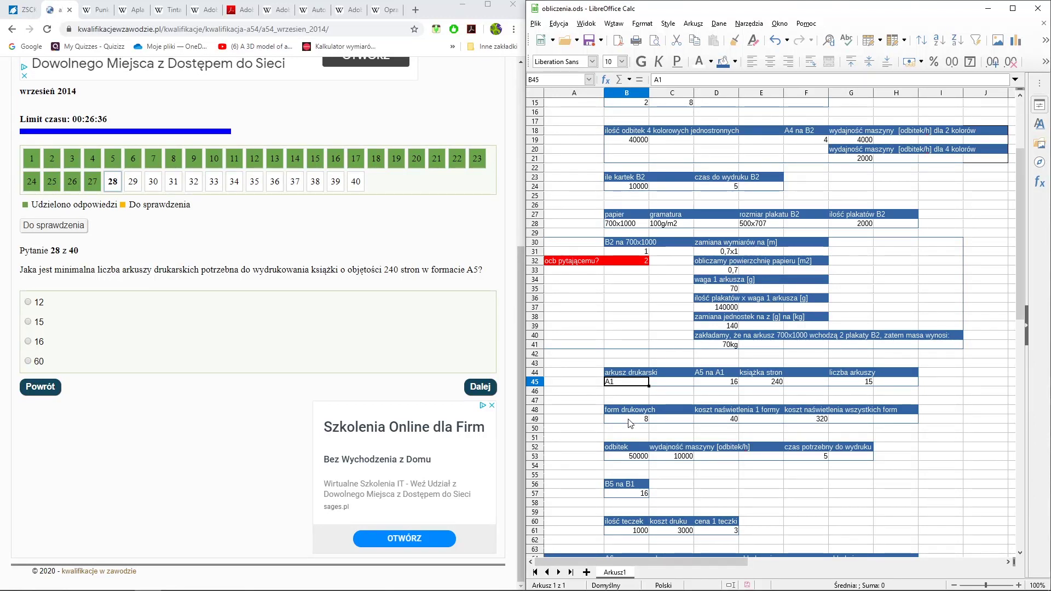
pyautogui.press('Right')
pyautogui.press('Right')
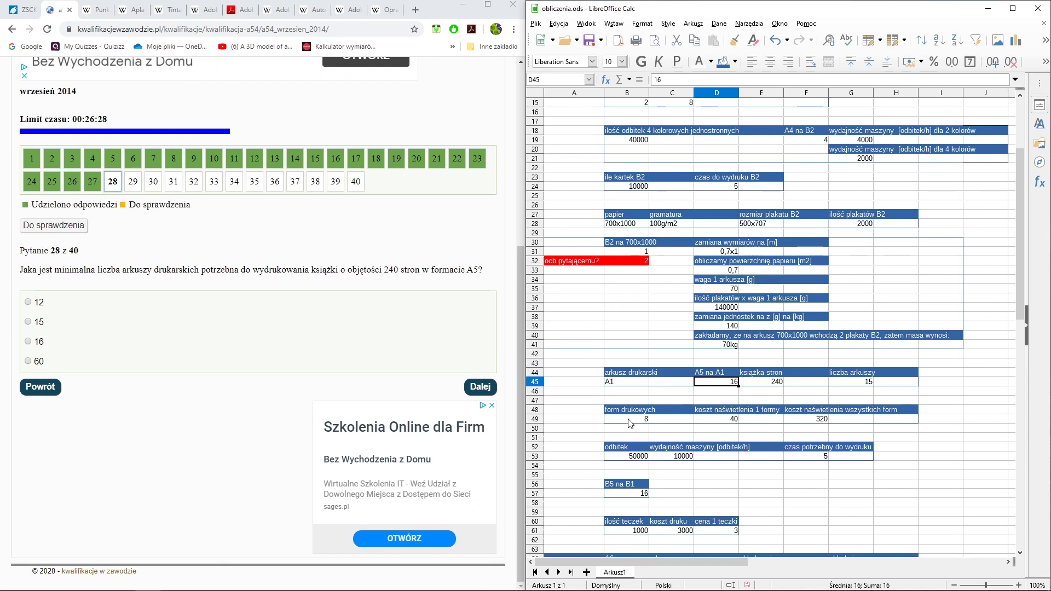
pyautogui.press('Right')
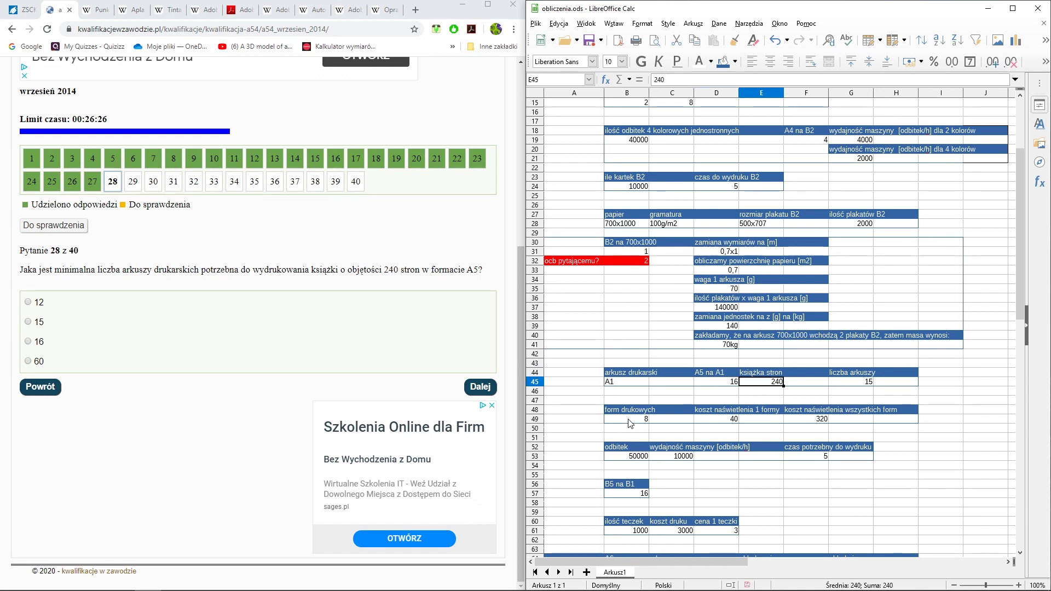
pyautogui.press('Right')
pyautogui.press('Right')
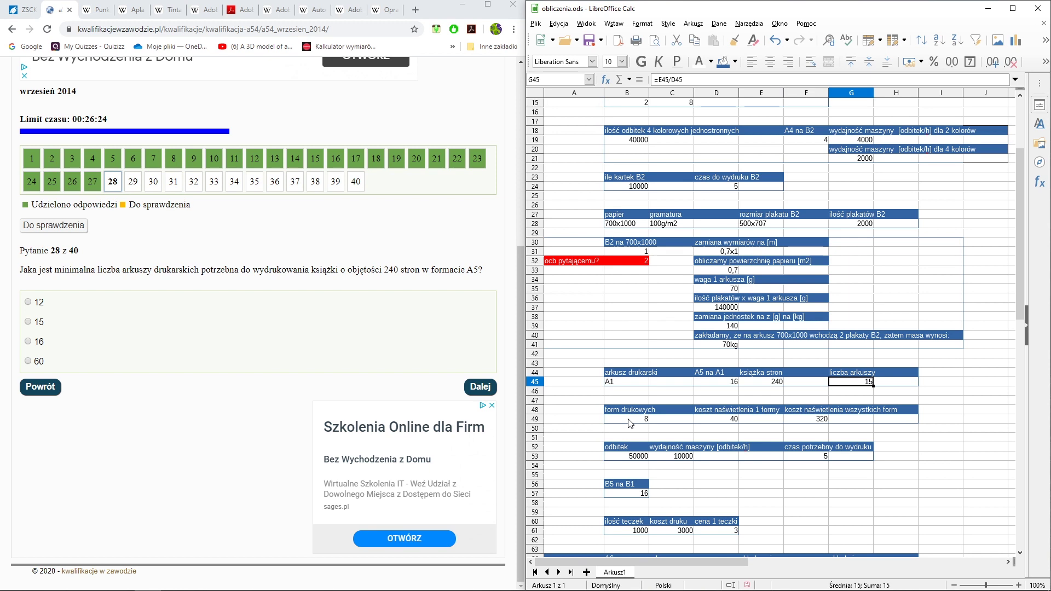
# Confirm =E45/D45 in G45 giving 15 sheets and answer question 28 with 15.
pyautogui.click(685, 80)
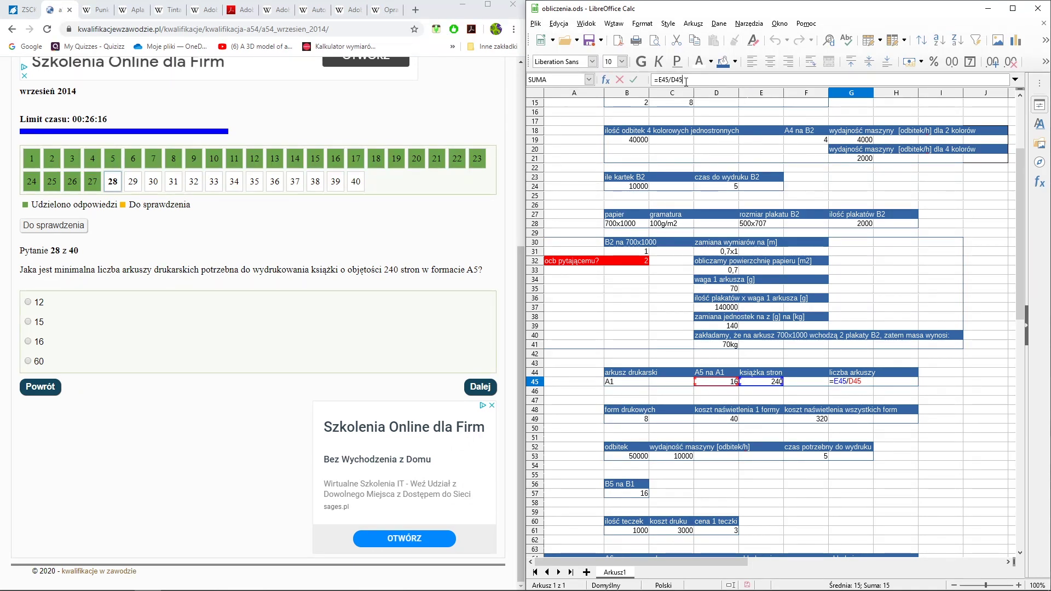
pyautogui.press('Return')
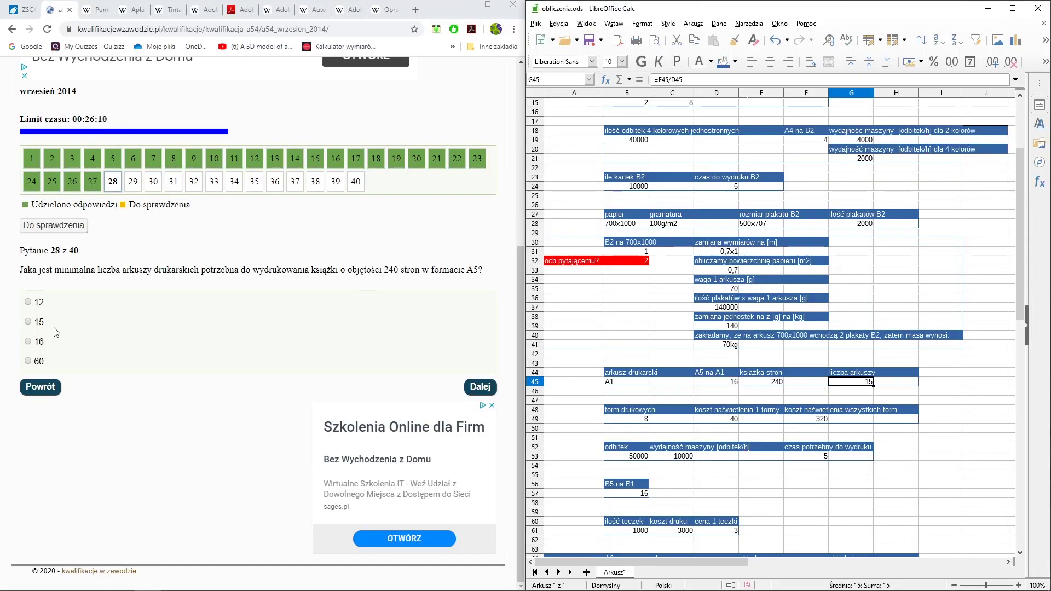
pyautogui.click(36, 325)
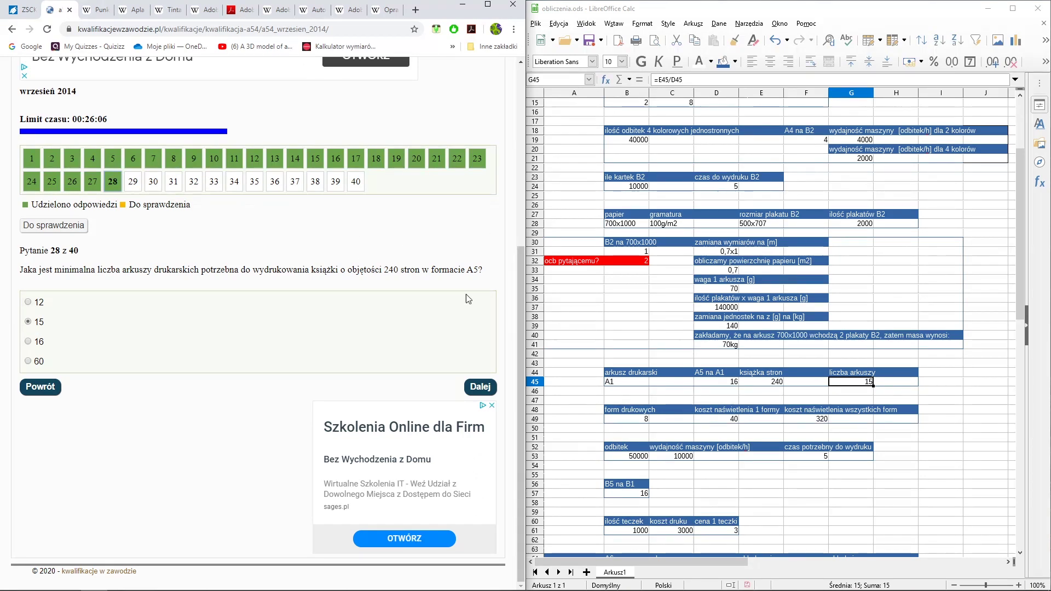
# Answer question 29 on basic printing colour systems with CMYK, Pantone® and advance to question 30.
pyautogui.click(482, 388)
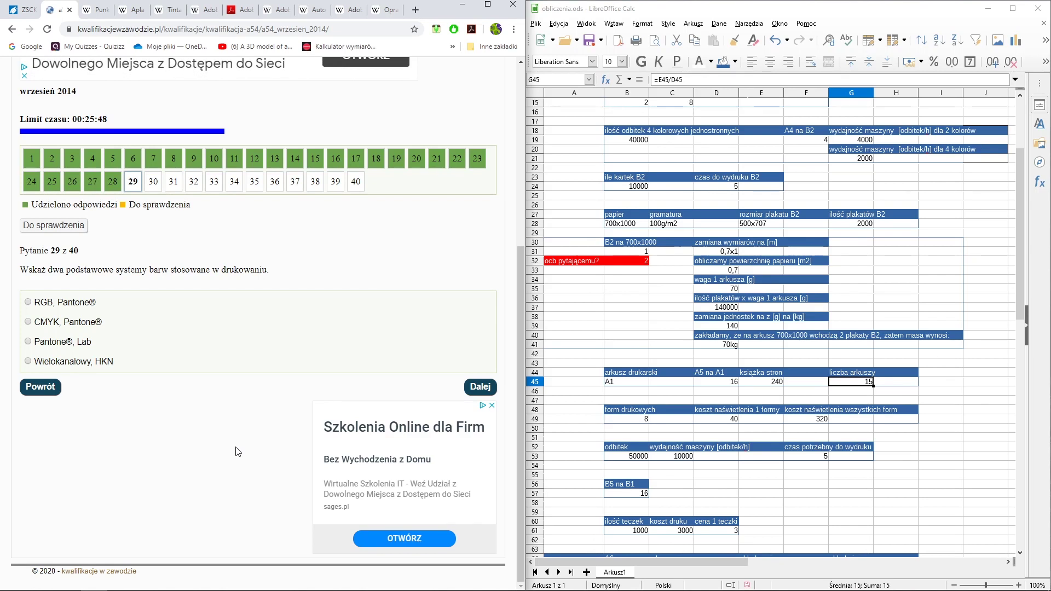
pyautogui.click(44, 309)
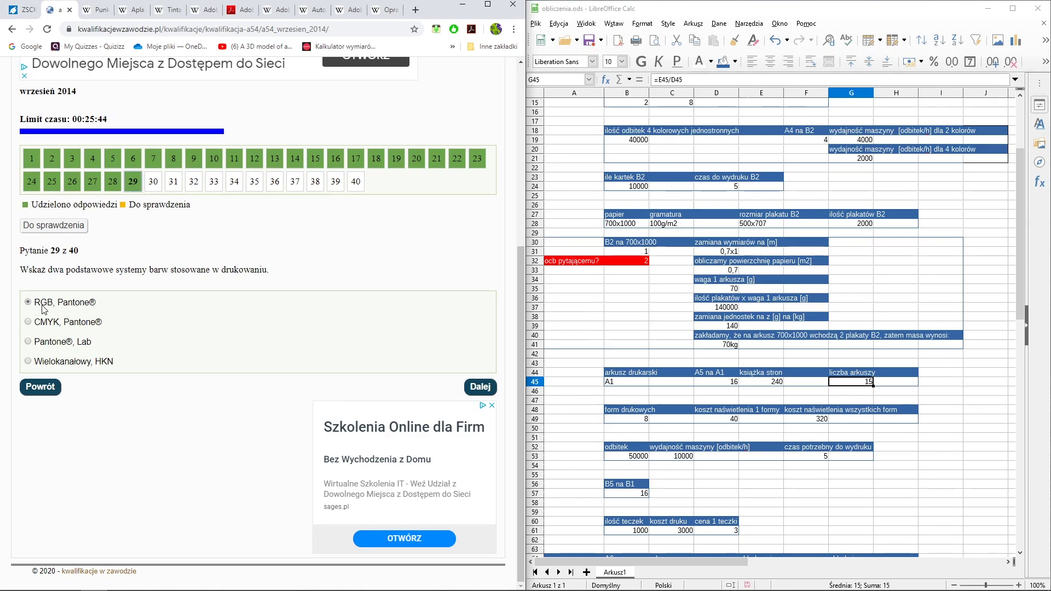
pyautogui.click(66, 344)
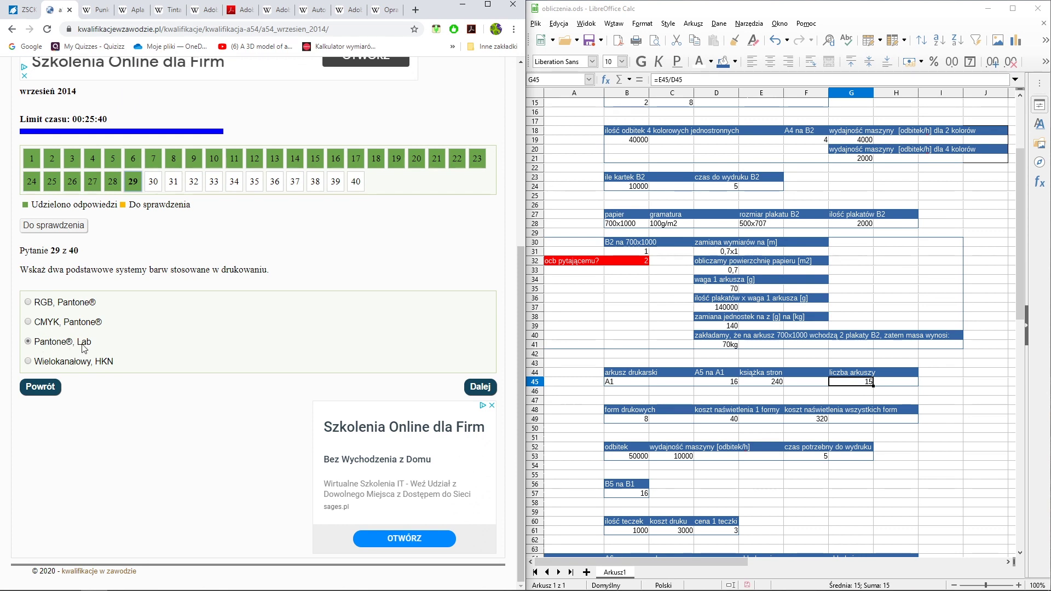
pyautogui.click(77, 362)
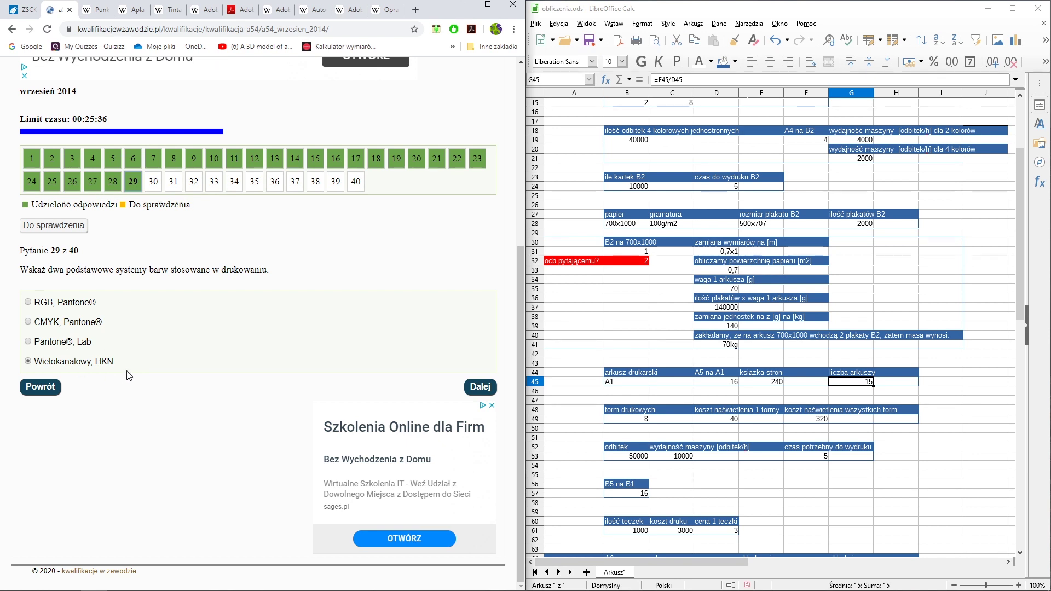
pyautogui.click(74, 322)
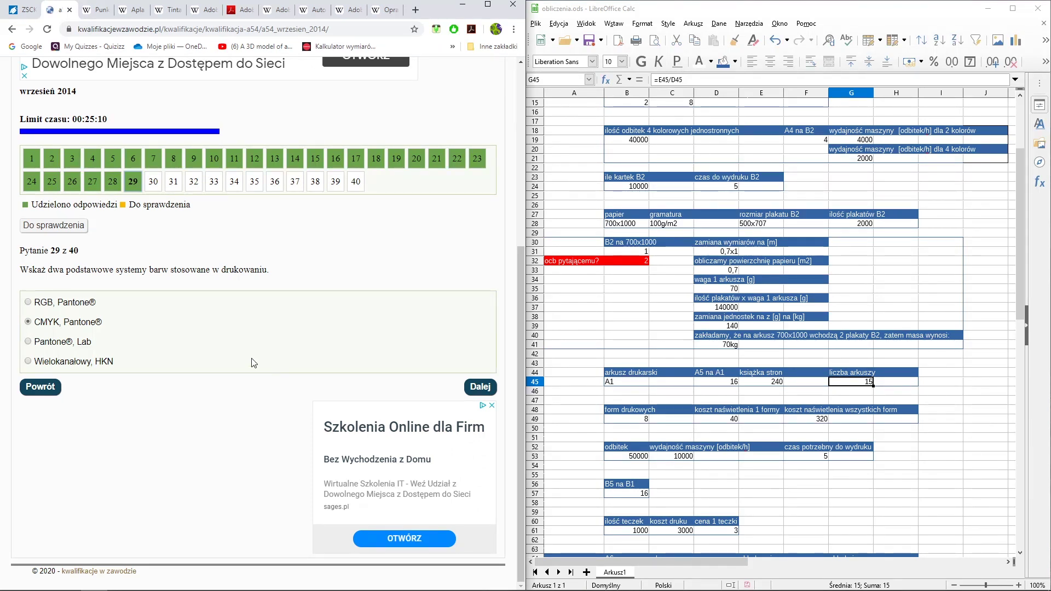
pyautogui.click(472, 386)
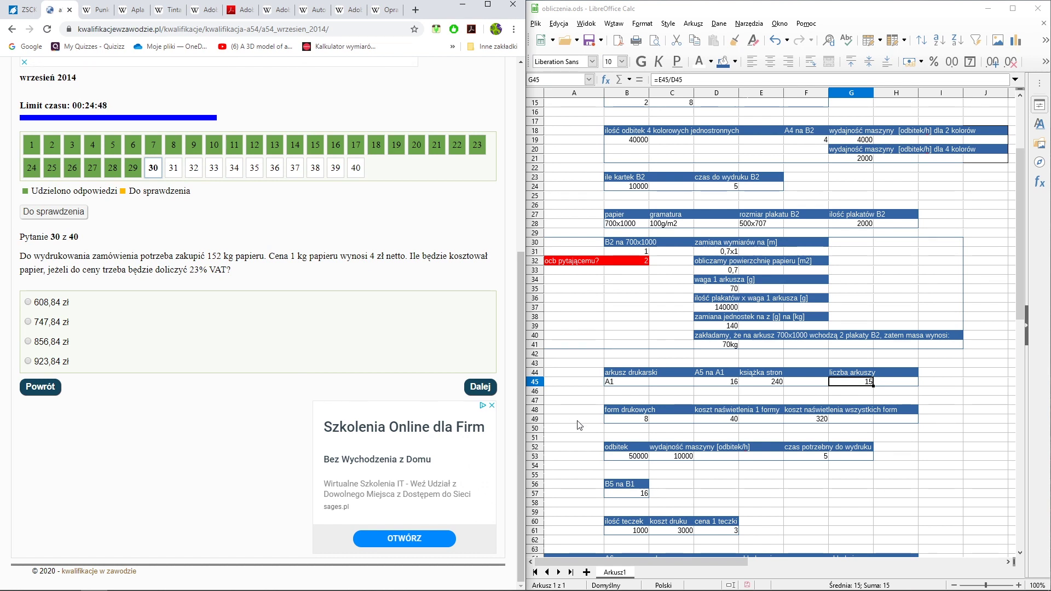
# Check the paper-cost inputs: 152 kg in B73, 4 zł per kg in E73, 23% VAT in F73.
pyautogui.click(623, 373)
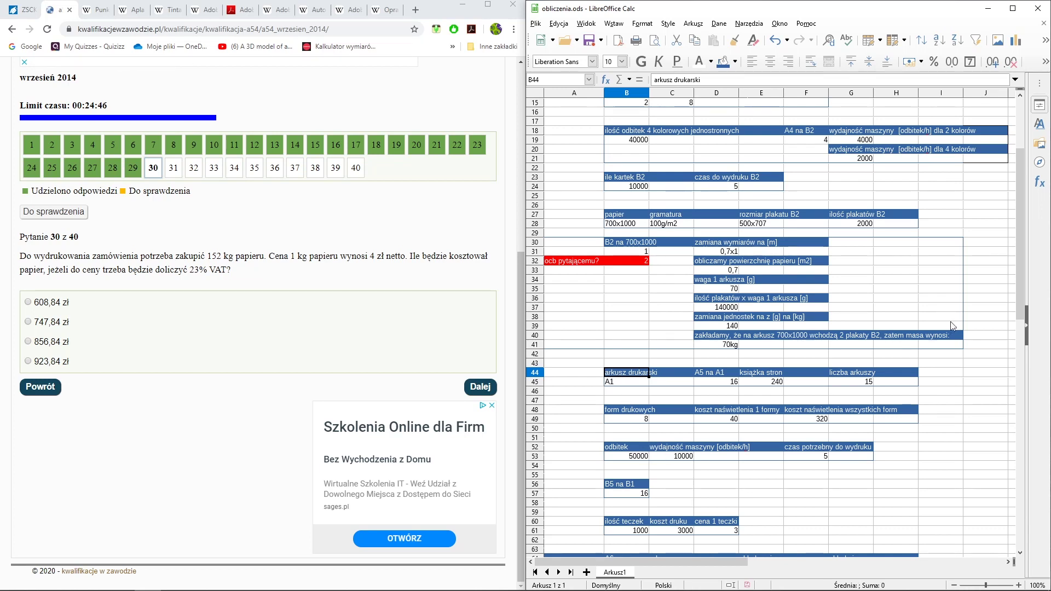
pyautogui.moveTo(1015, 301); pyautogui.dragTo(1016, 250)
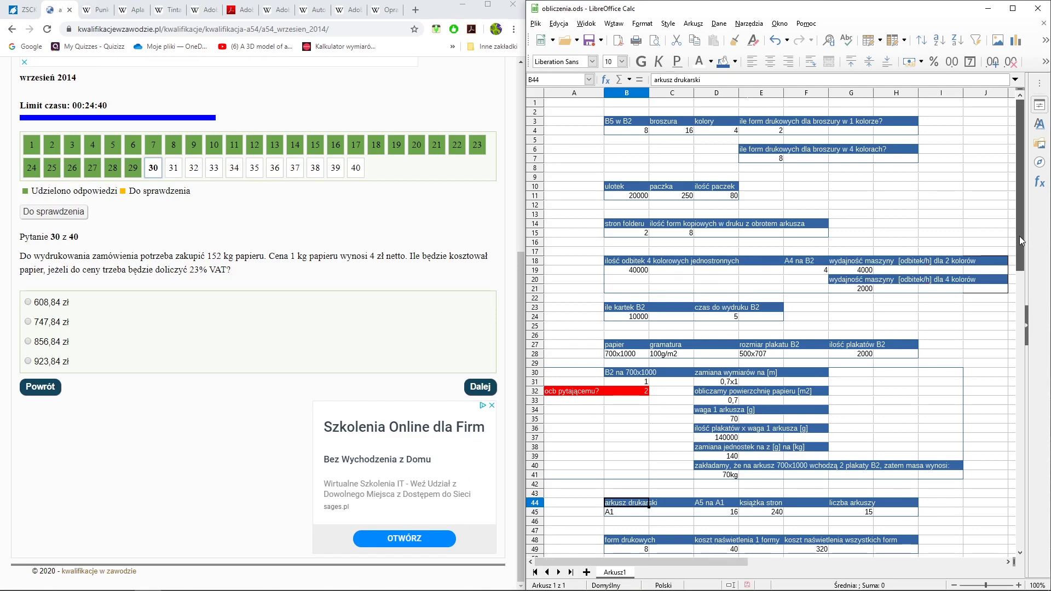
pyautogui.moveTo(1019, 239); pyautogui.dragTo(1035, 306)
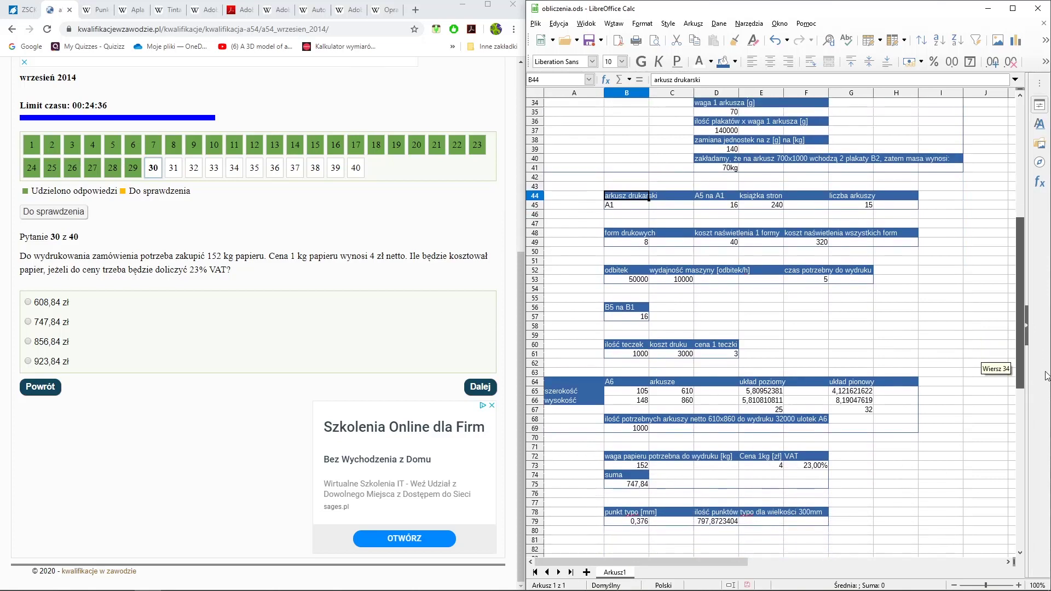
pyautogui.moveTo(1035, 307); pyautogui.dragTo(1047, 383)
pyautogui.moveTo(624, 430); pyautogui.dragTo(746, 460)
pyautogui.click(640, 431)
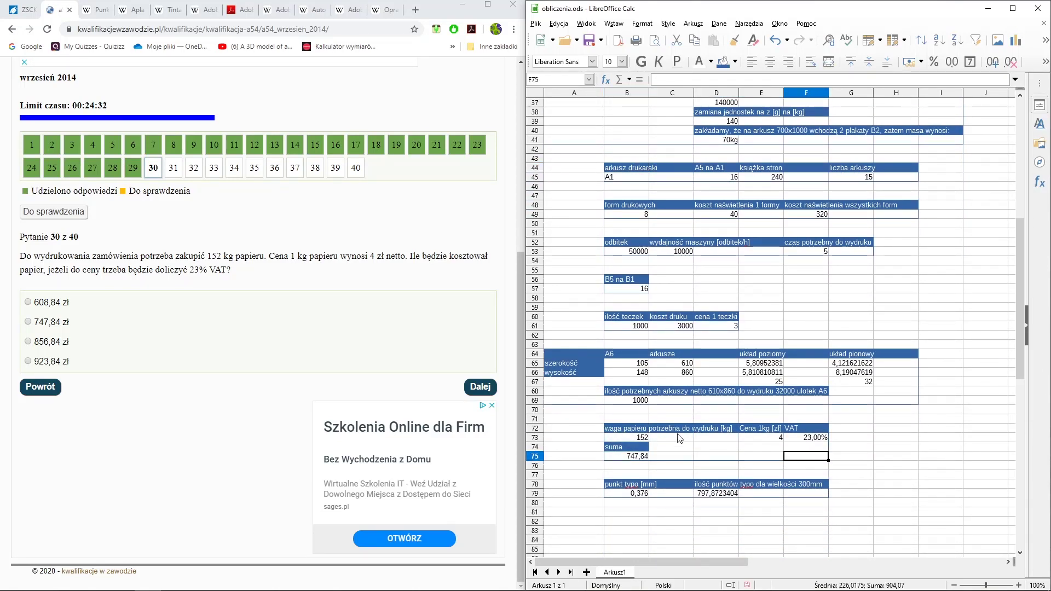
pyautogui.click(636, 437)
pyautogui.click(634, 431)
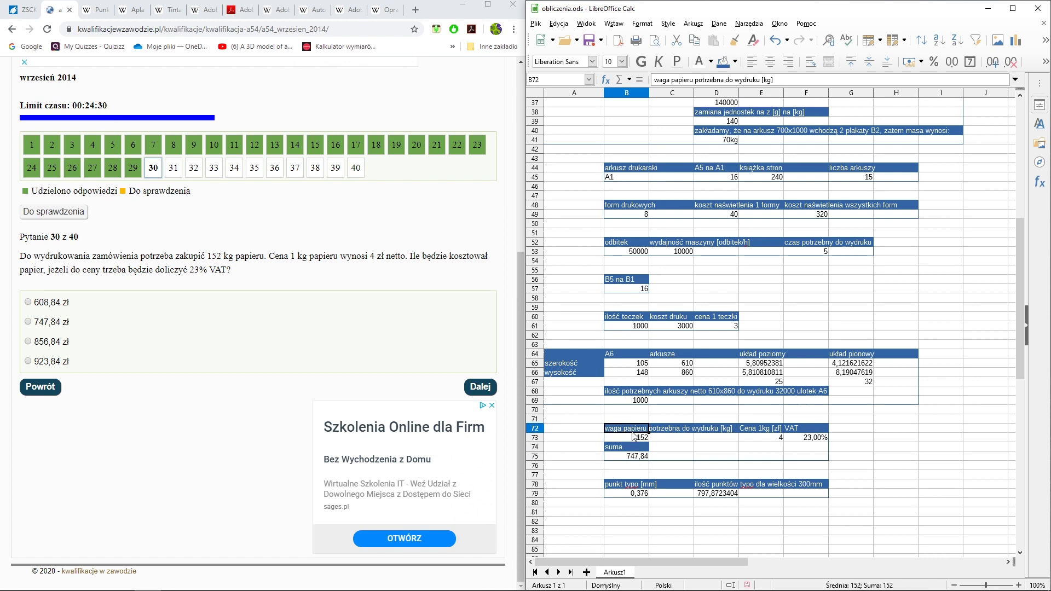
pyautogui.click(634, 439)
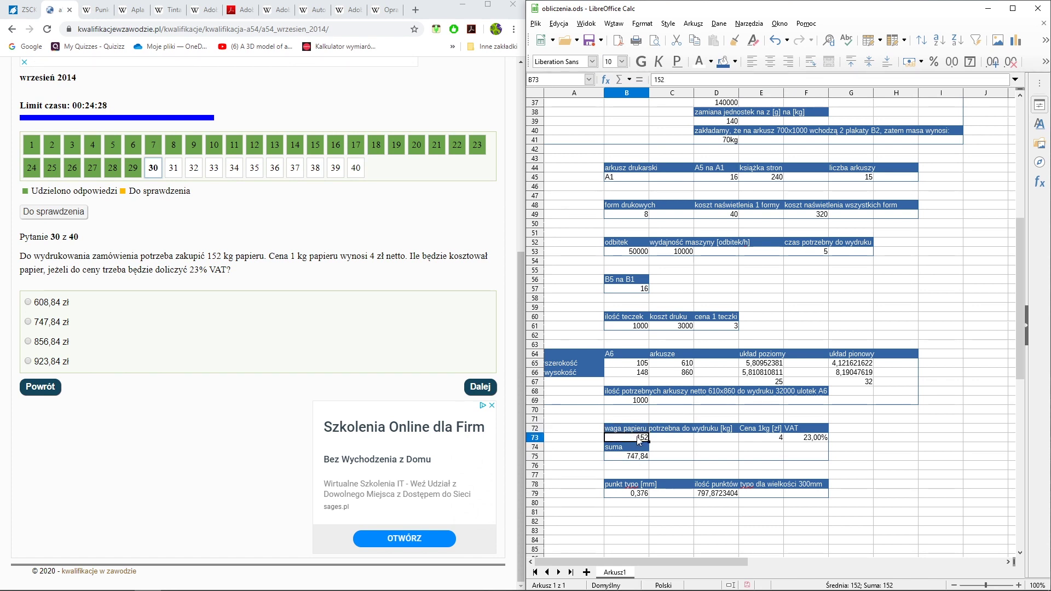
pyautogui.click(758, 438)
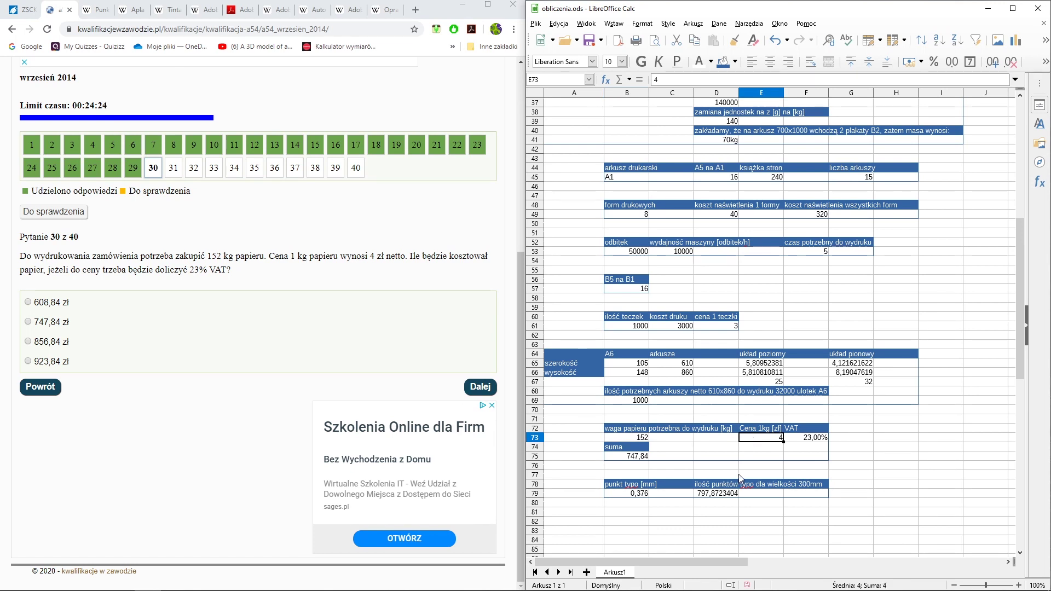
pyautogui.click(797, 438)
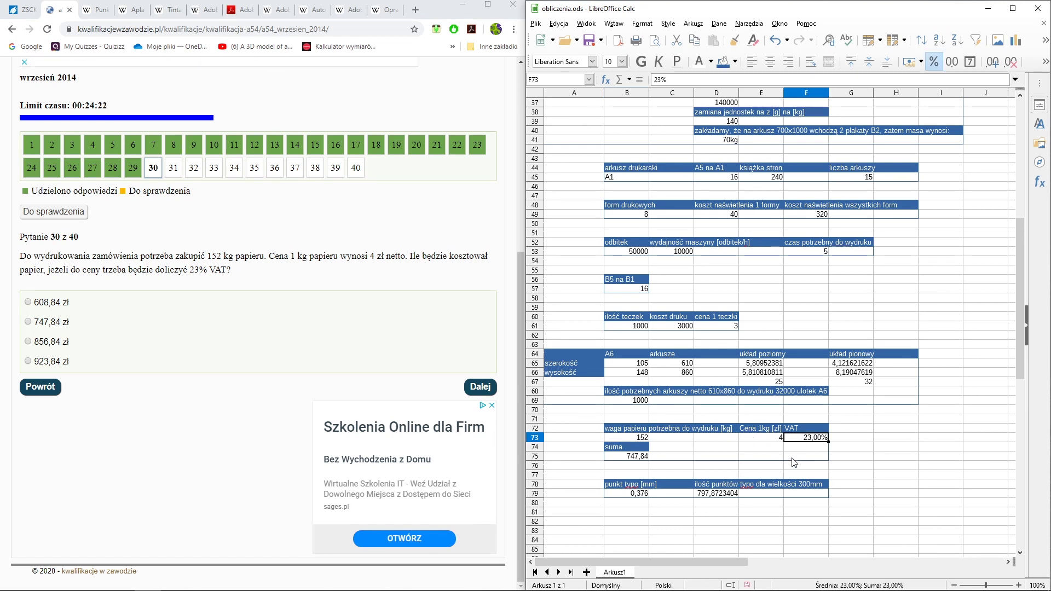
# Confirm B75 as =B73*E73*1,23 giving 747,84 and answer question 30 with 747,84 zł.
pyautogui.click(629, 456)
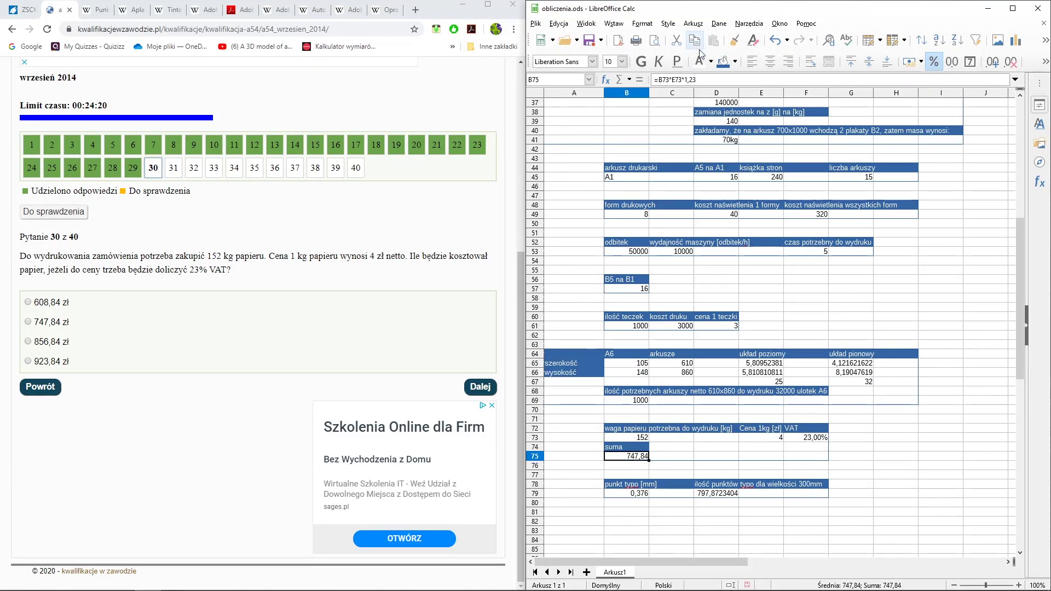
pyautogui.click(698, 79)
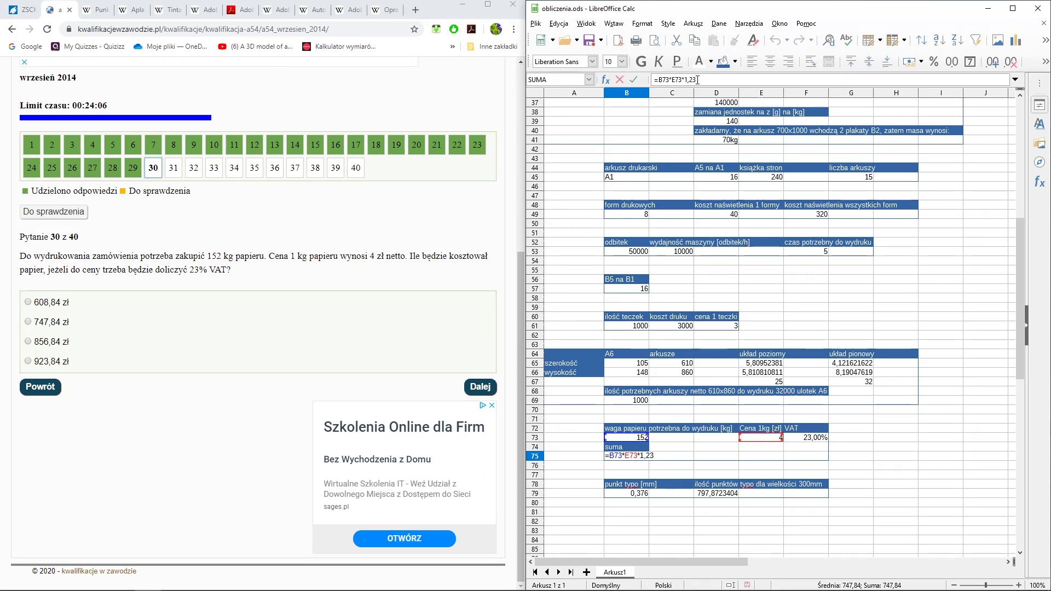
pyautogui.press('Return')
pyautogui.press('Up')
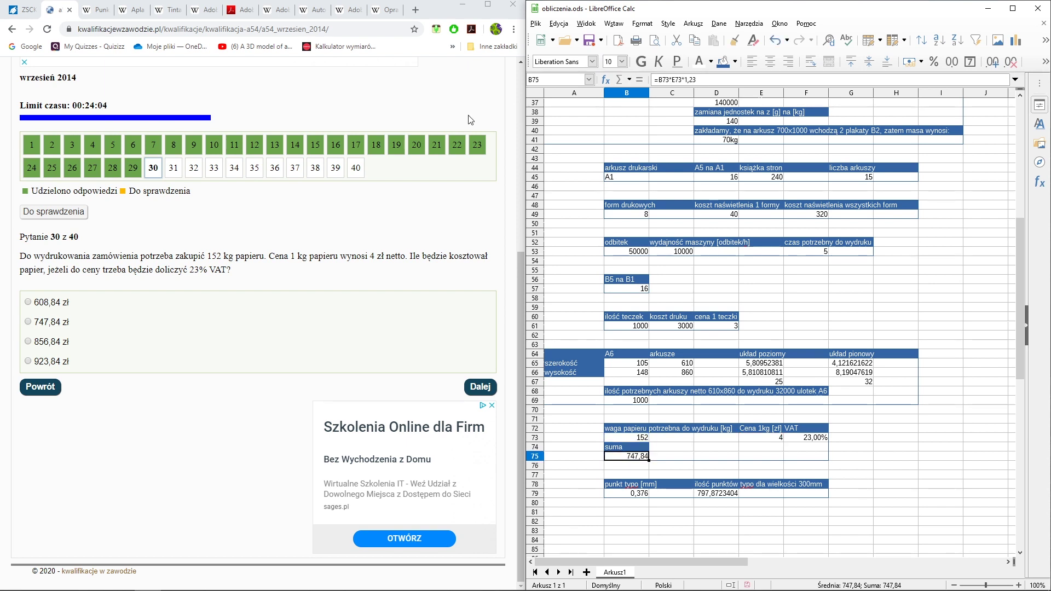
pyautogui.click(40, 324)
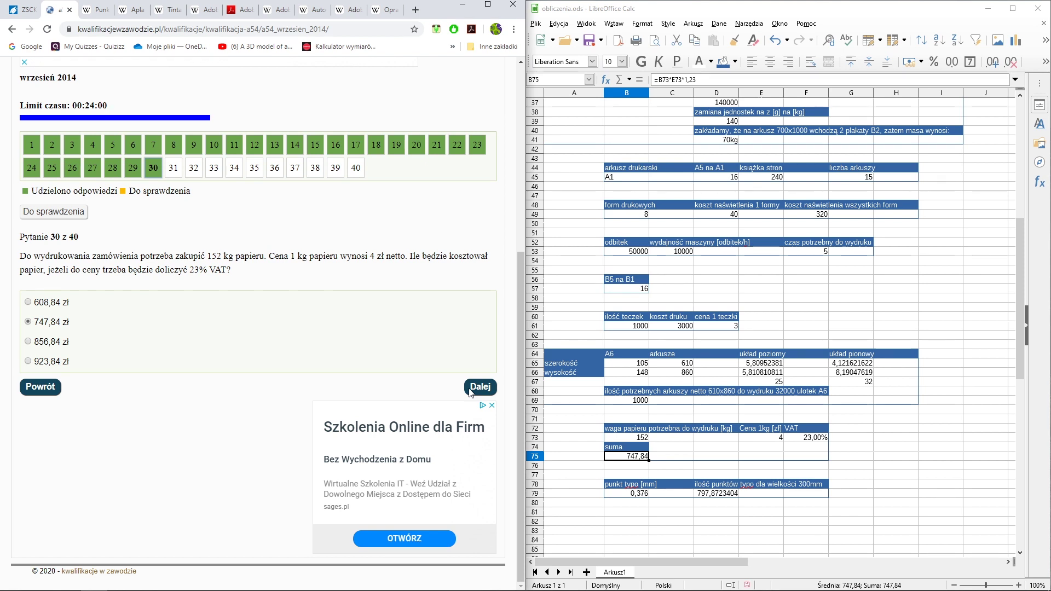
# Study question 31's poster and 3 mm bleed values, answer 477 mm x 677 mm, and advance.
pyautogui.click(471, 389)
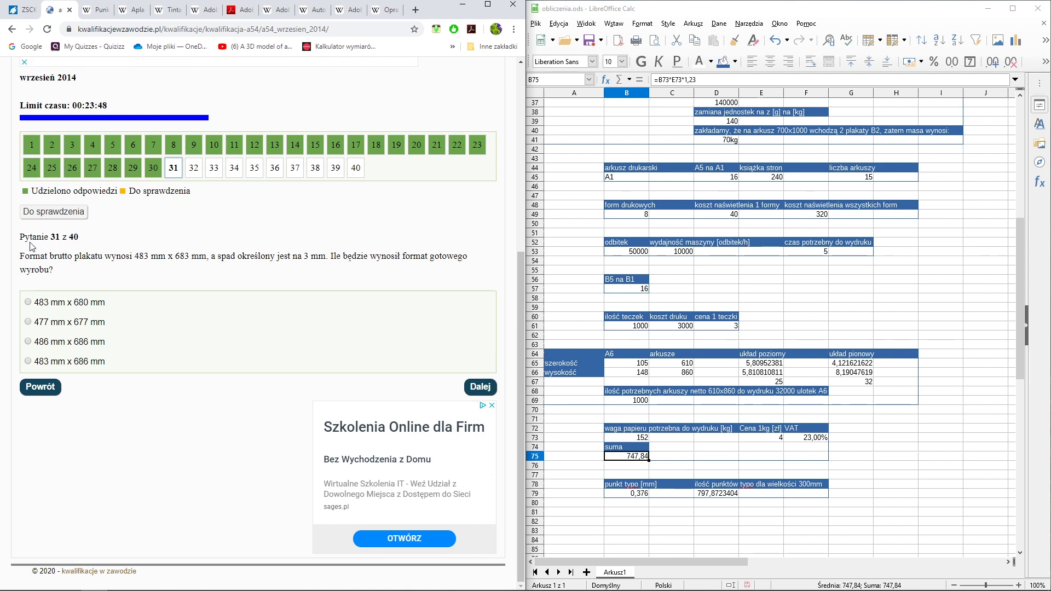
pyautogui.moveTo(51, 256); pyautogui.dragTo(103, 255)
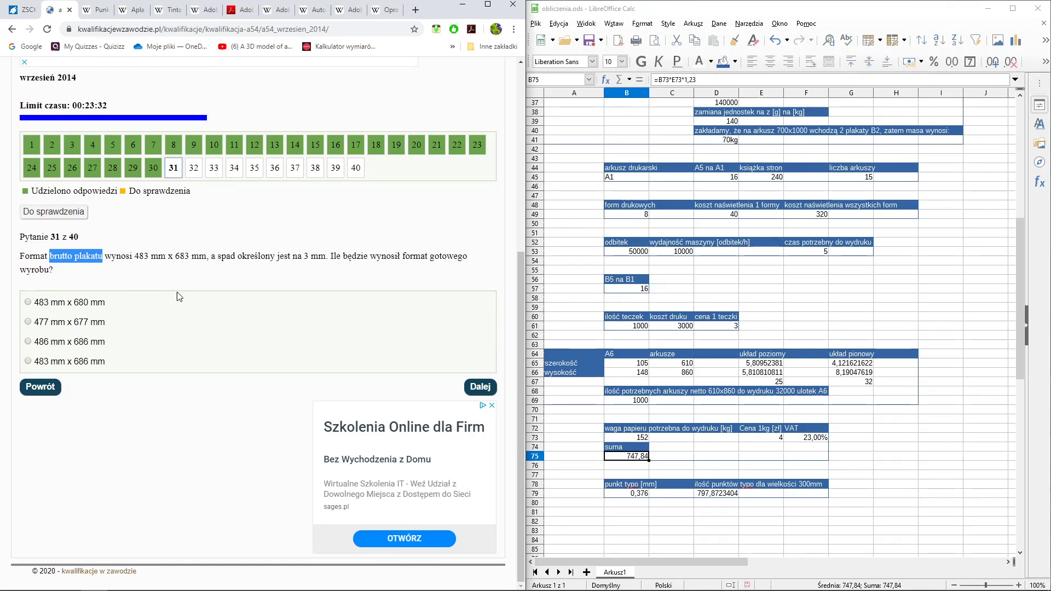
pyautogui.click(306, 256)
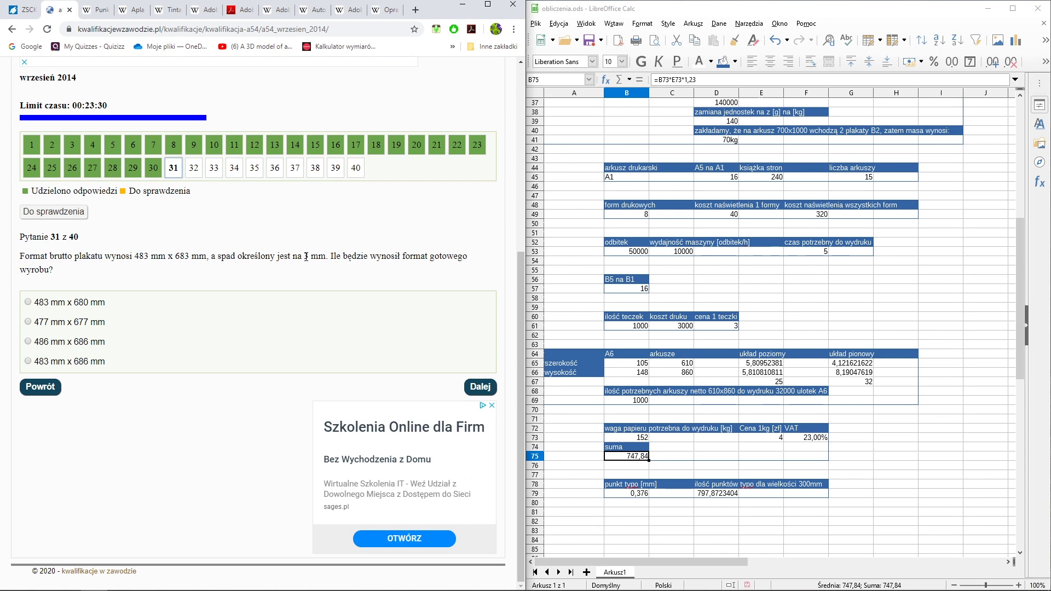
pyautogui.doubleClick(307, 256)
pyautogui.moveTo(136, 255); pyautogui.dragTo(148, 255)
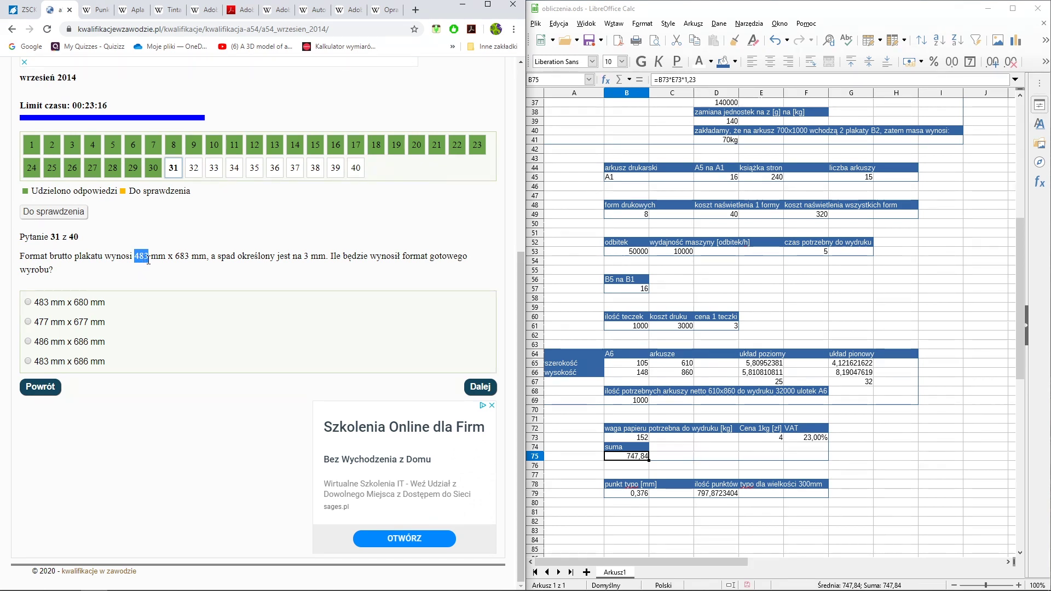
pyautogui.click(60, 325)
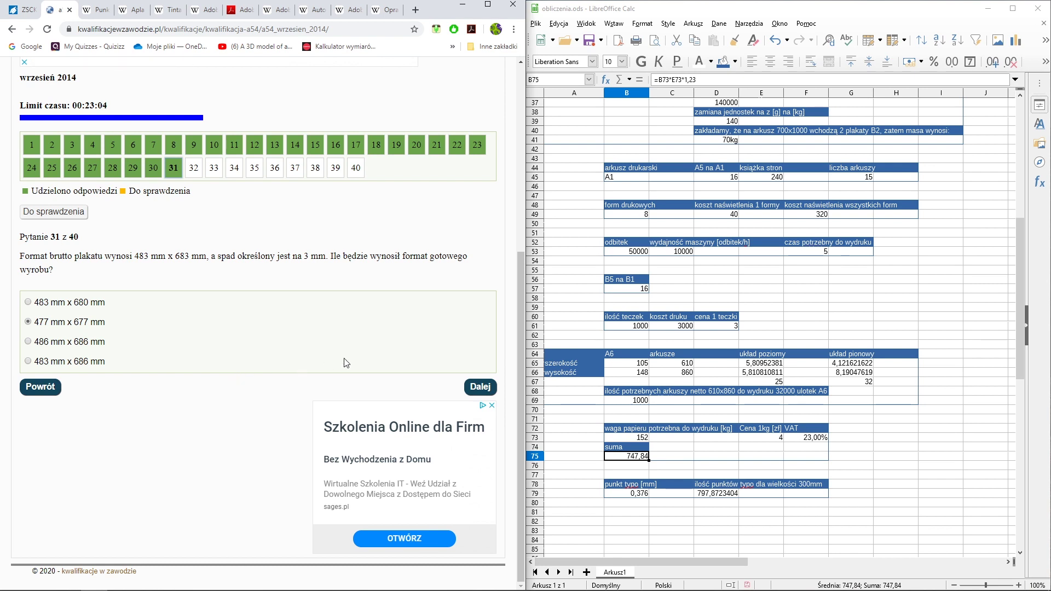
pyautogui.click(480, 387)
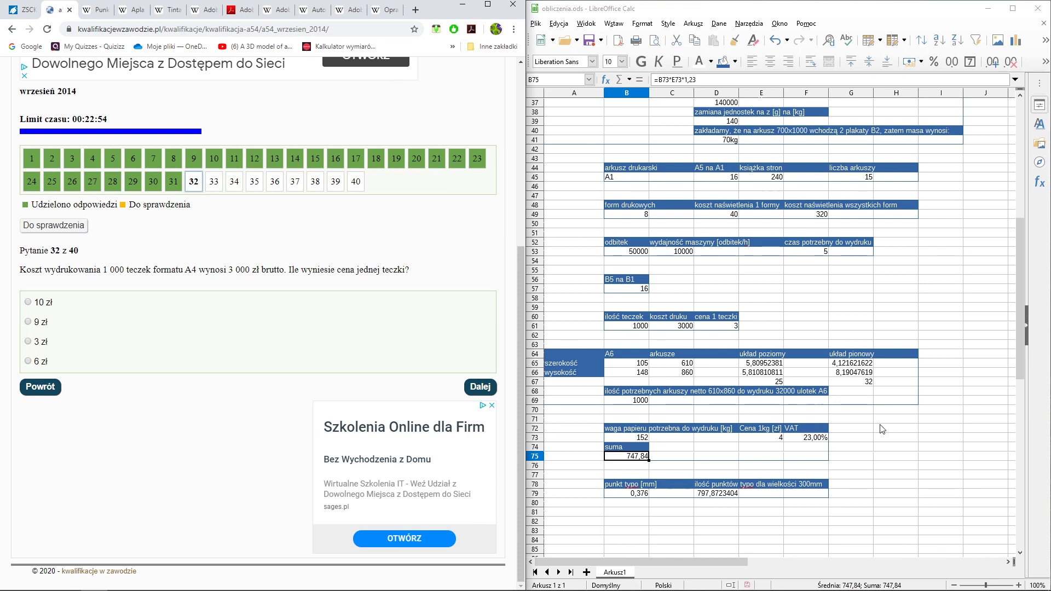
# Check the 1000 folder quantity in B61 and the 3000 print cost in C61.
pyautogui.click(619, 319)
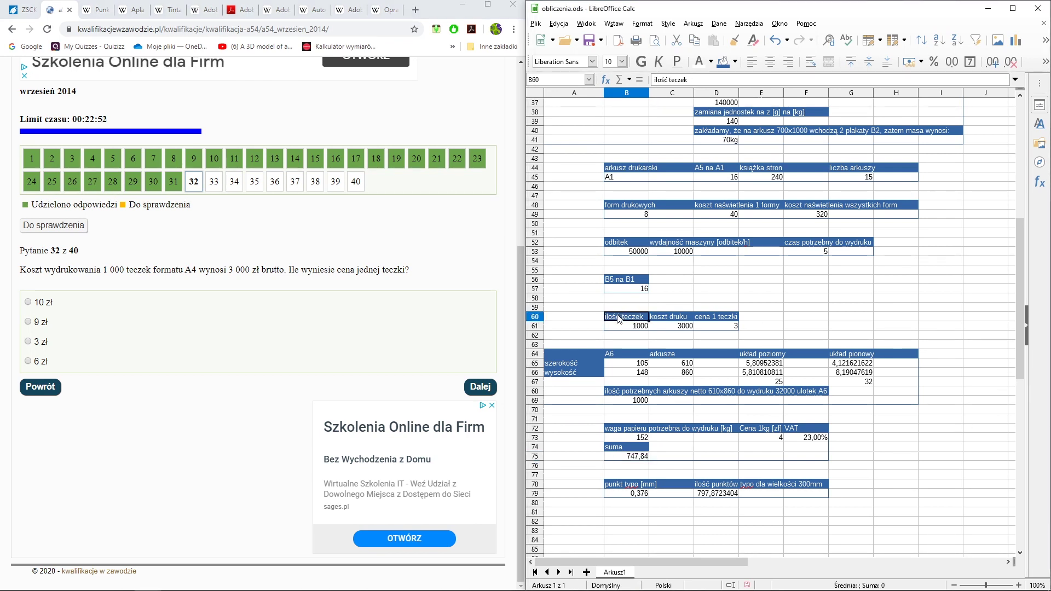
pyautogui.click(707, 327)
pyautogui.click(625, 321)
pyautogui.click(626, 325)
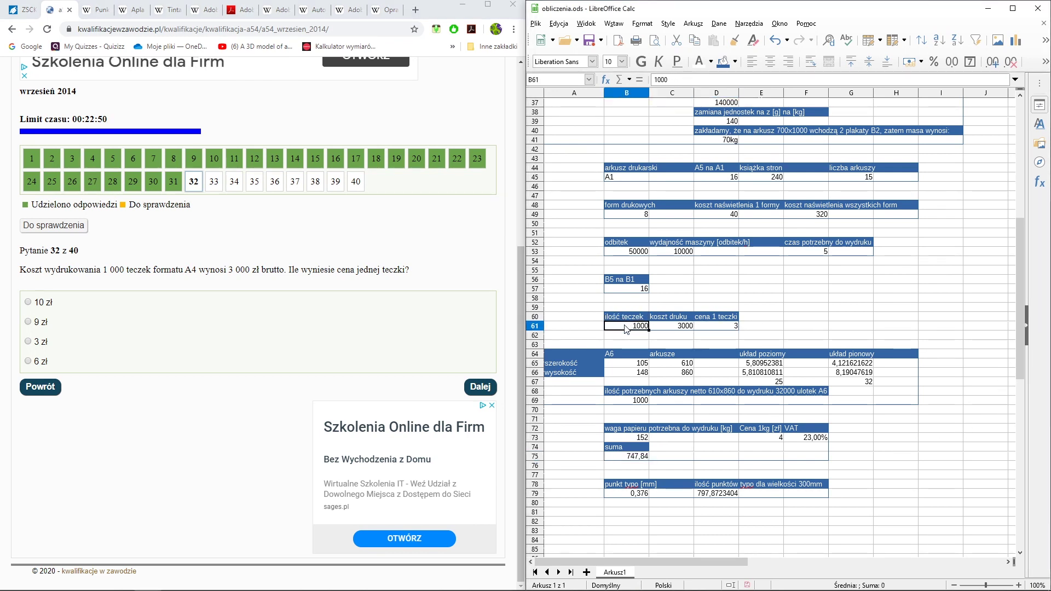
pyautogui.click(664, 330)
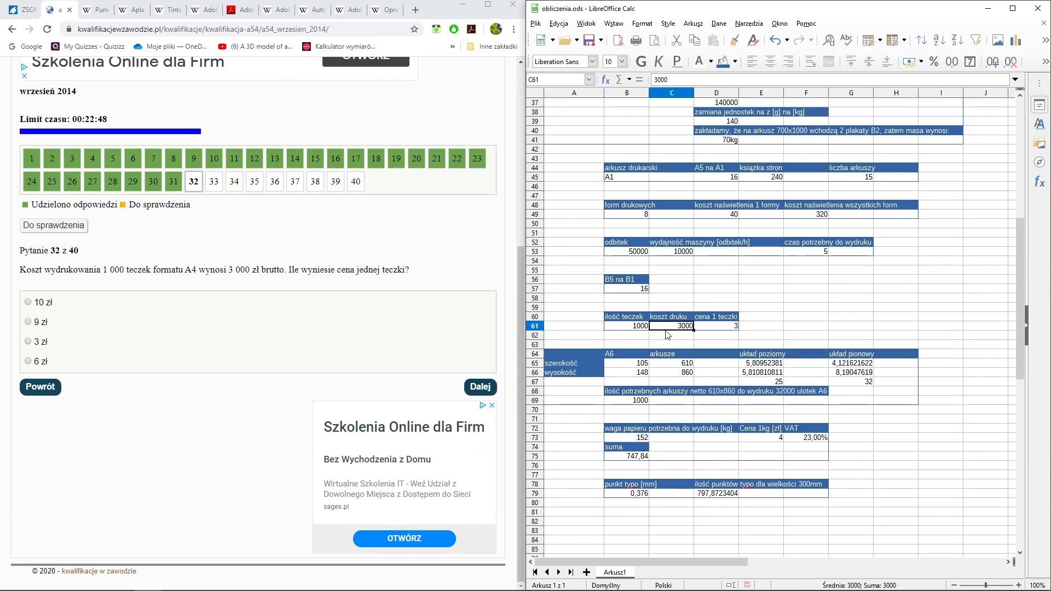
# Confirm D61's =C61/B61 gives 3 per folder, then answer question 32 with 3 zł.
pyautogui.click(719, 325)
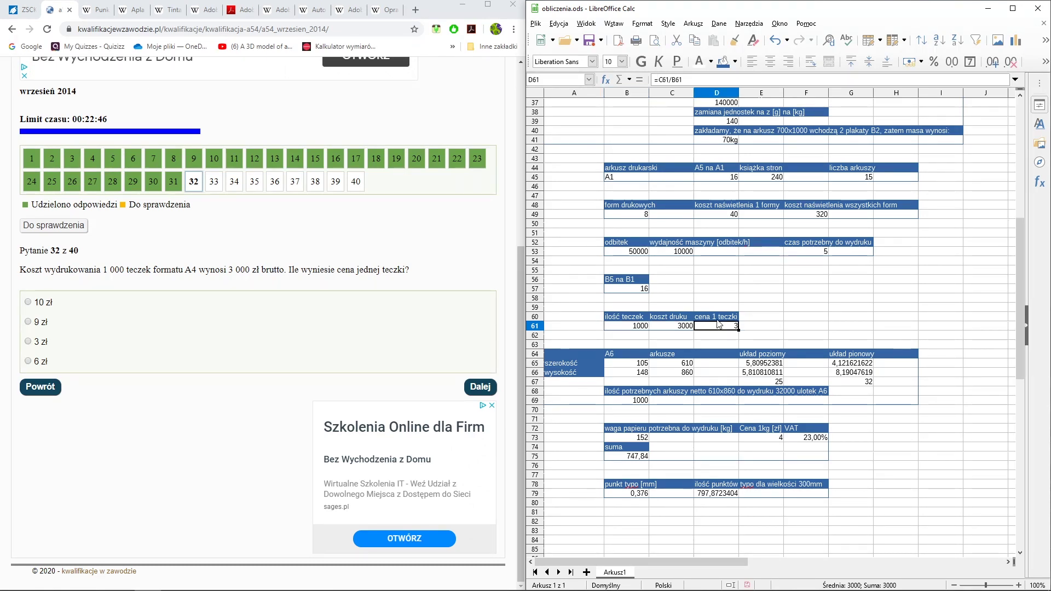
pyautogui.doubleClick(718, 325)
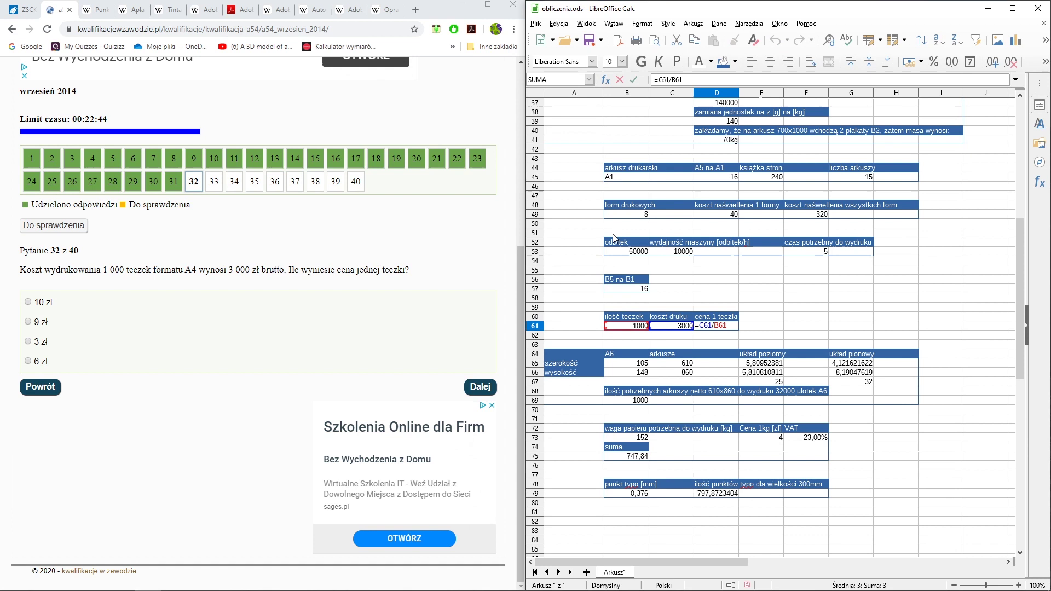
pyautogui.click(40, 342)
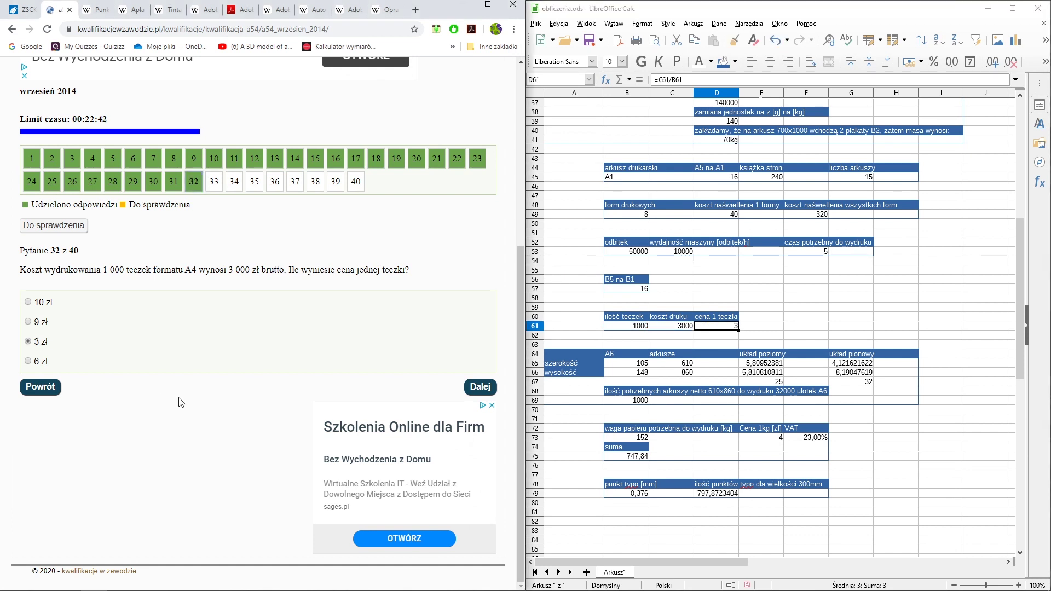
pyautogui.click(468, 390)
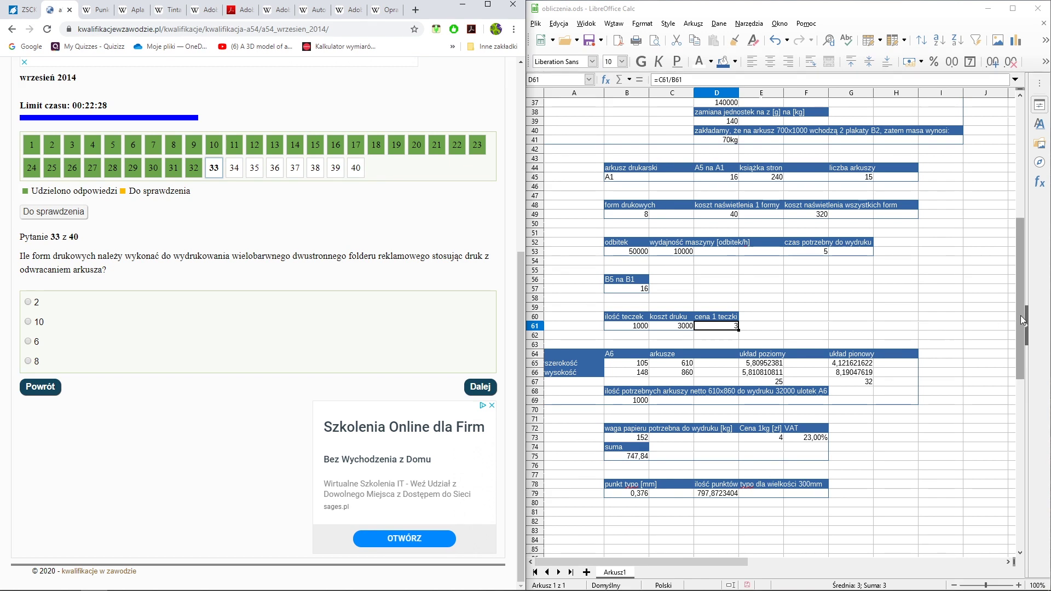
# Review the folder working in Calc: 2 folder pages in B15 and 8 forms in C15.
pyautogui.moveTo(1020, 315); pyautogui.dragTo(1017, 188)
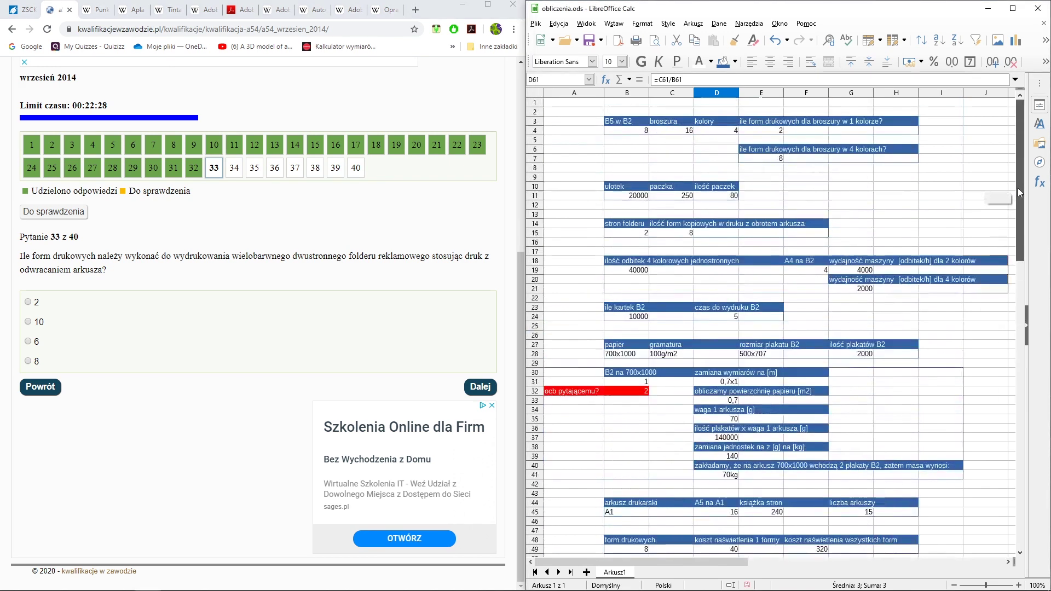
pyautogui.click(617, 121)
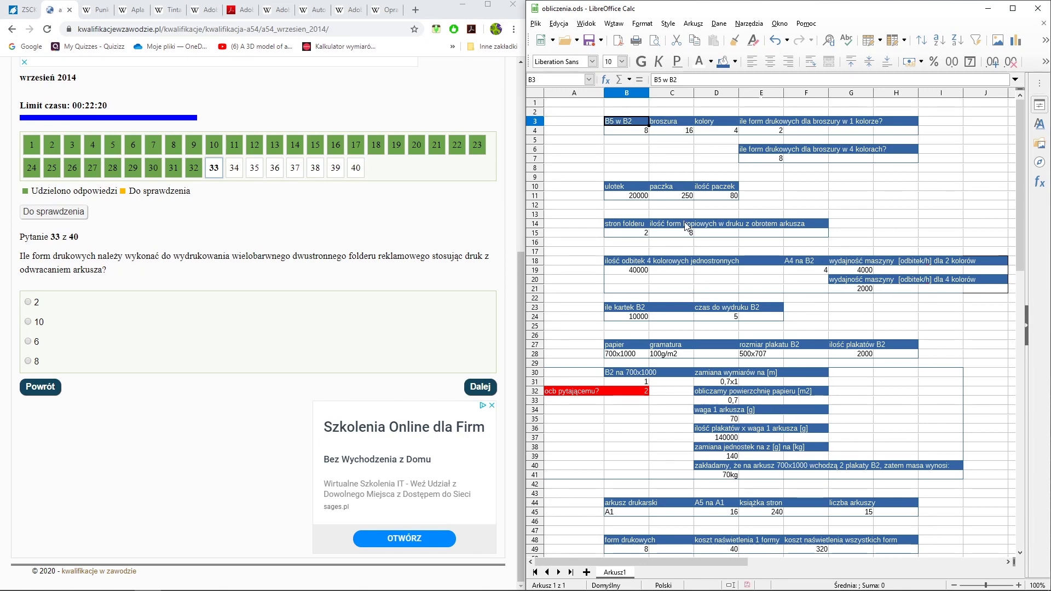
pyautogui.scroll(-1, 680, 207)
pyautogui.click(639, 197)
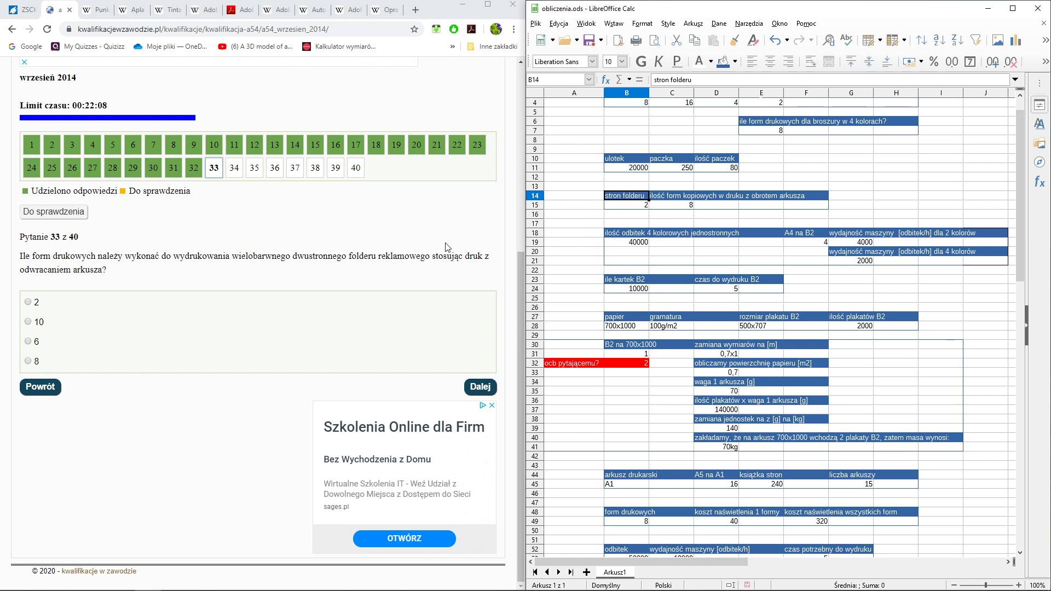
pyautogui.click(637, 209)
pyautogui.click(657, 212)
pyautogui.click(648, 209)
# Answer question 33 with 8 and advance to question 34.
pyautogui.click(665, 81)
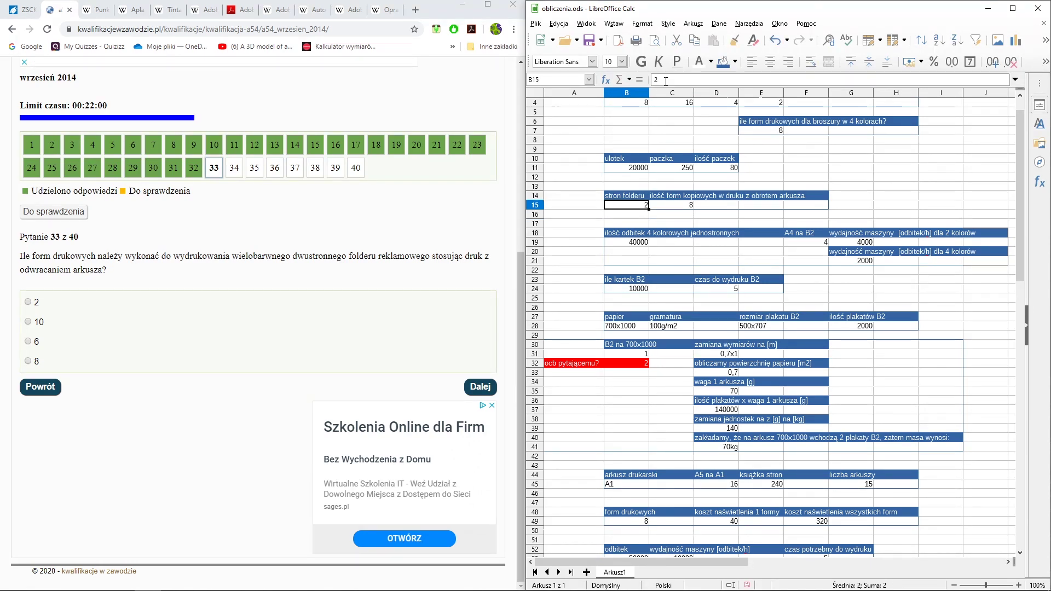
pyautogui.press('Tab')
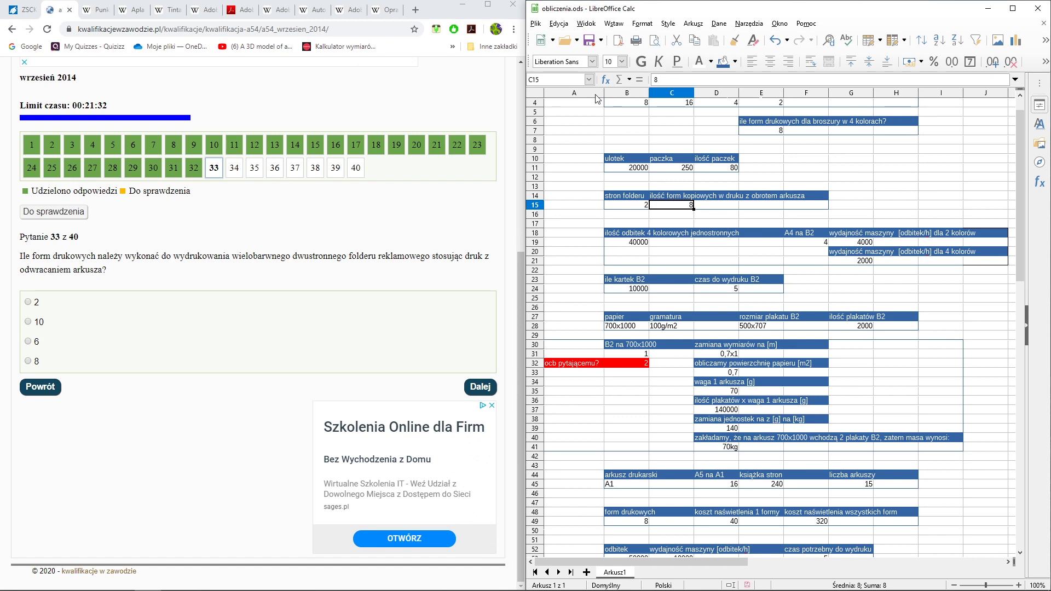
pyautogui.click(34, 361)
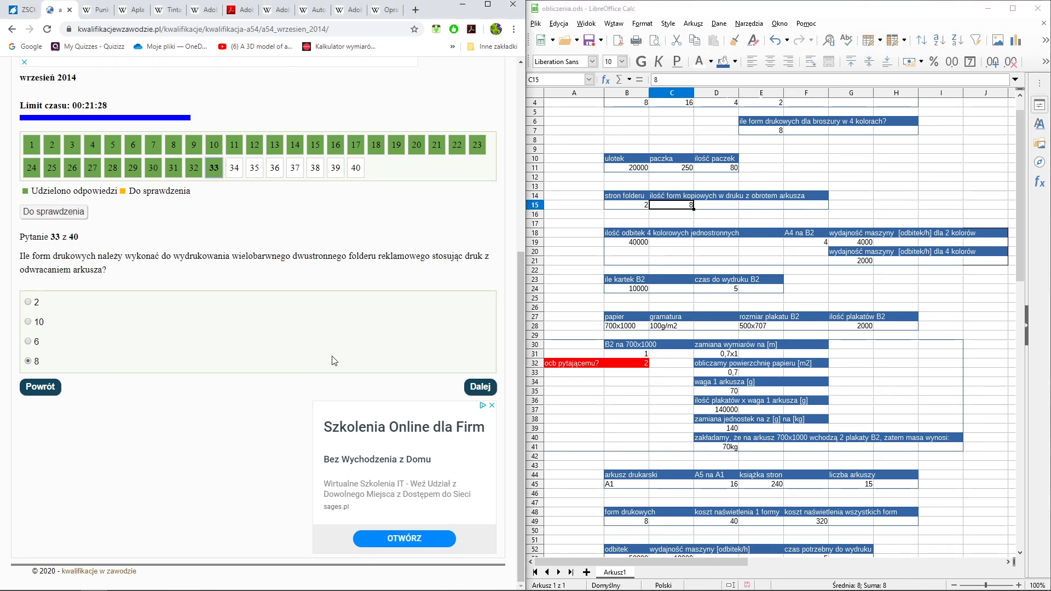
pyautogui.click(473, 388)
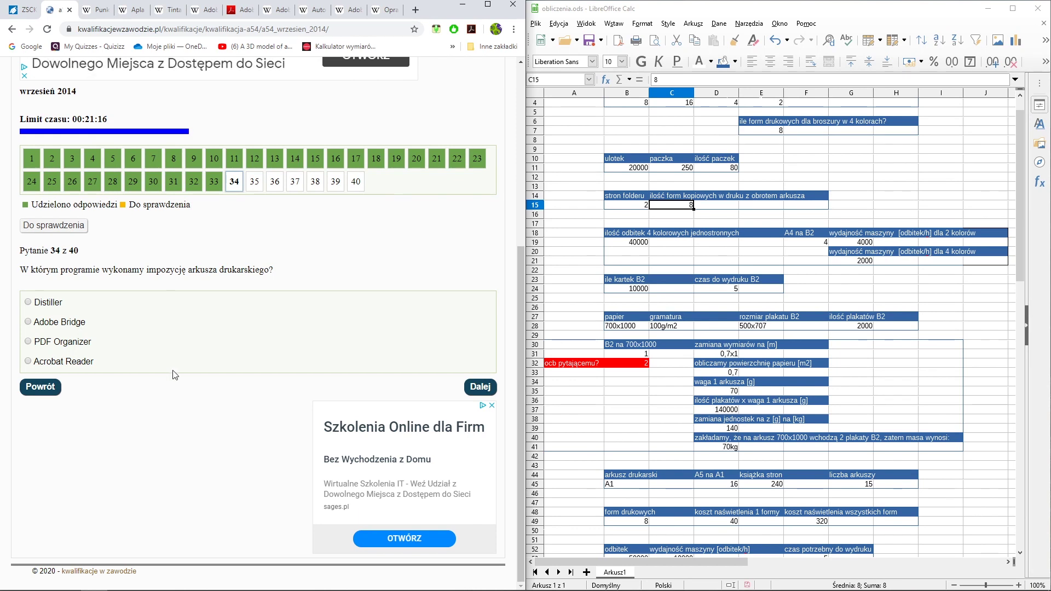
# Consult the Adobe Distiller, AutoCAD and Adobe Bridge Wikipedia articles, then answer question 34 with Acrobat Reader.
pyautogui.click(206, 9)
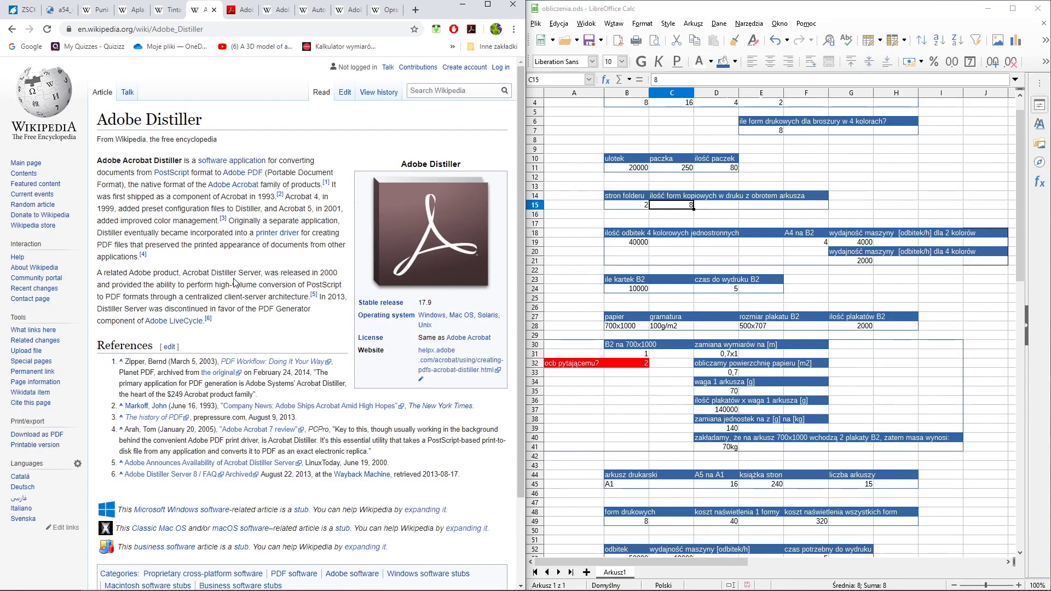
pyautogui.click(57, 10)
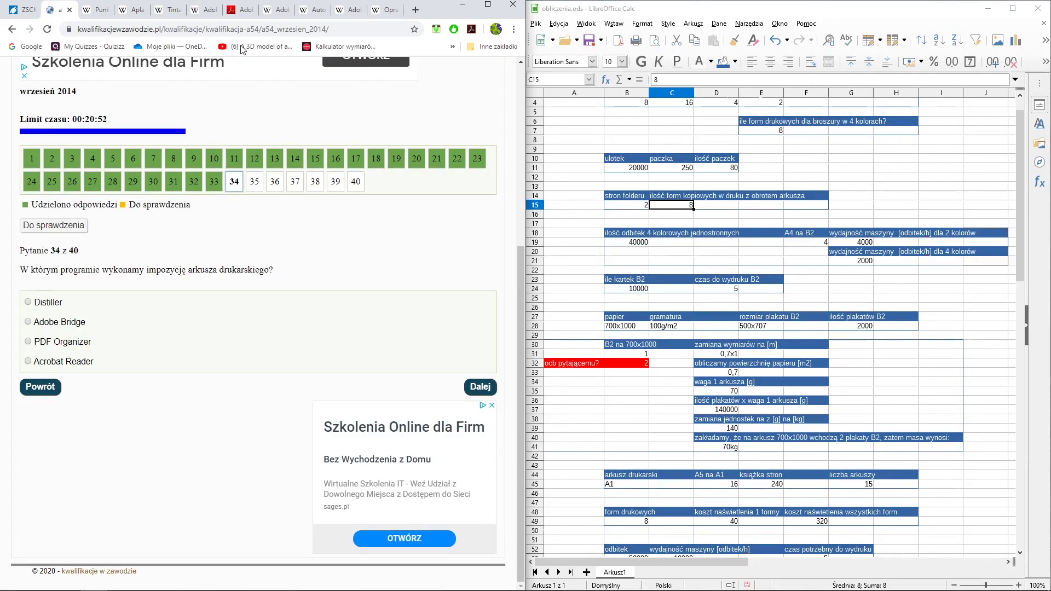
pyautogui.click(304, 12)
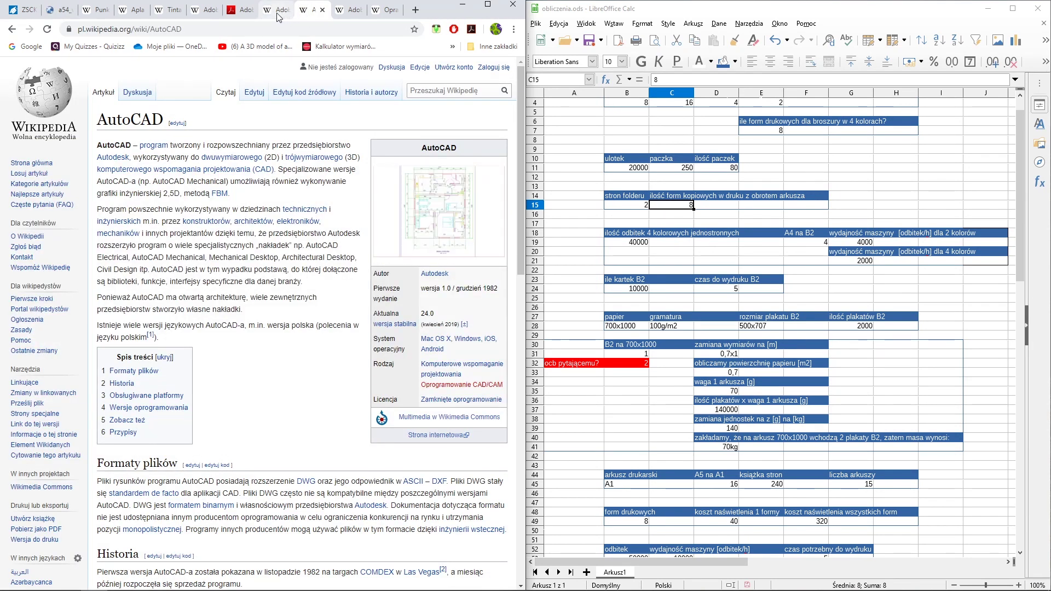
pyautogui.click(279, 10)
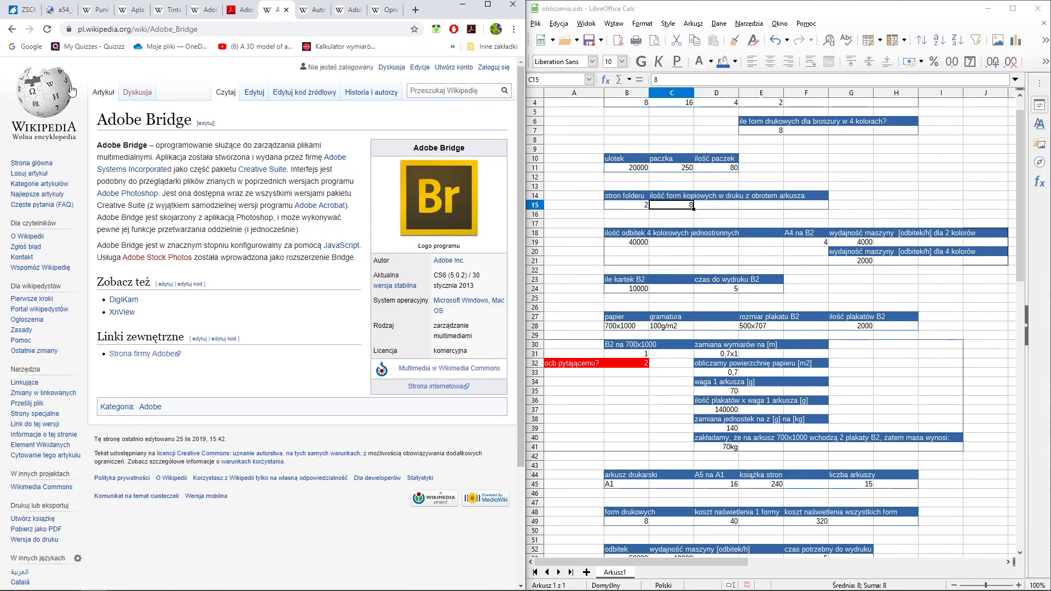
pyautogui.click(59, 10)
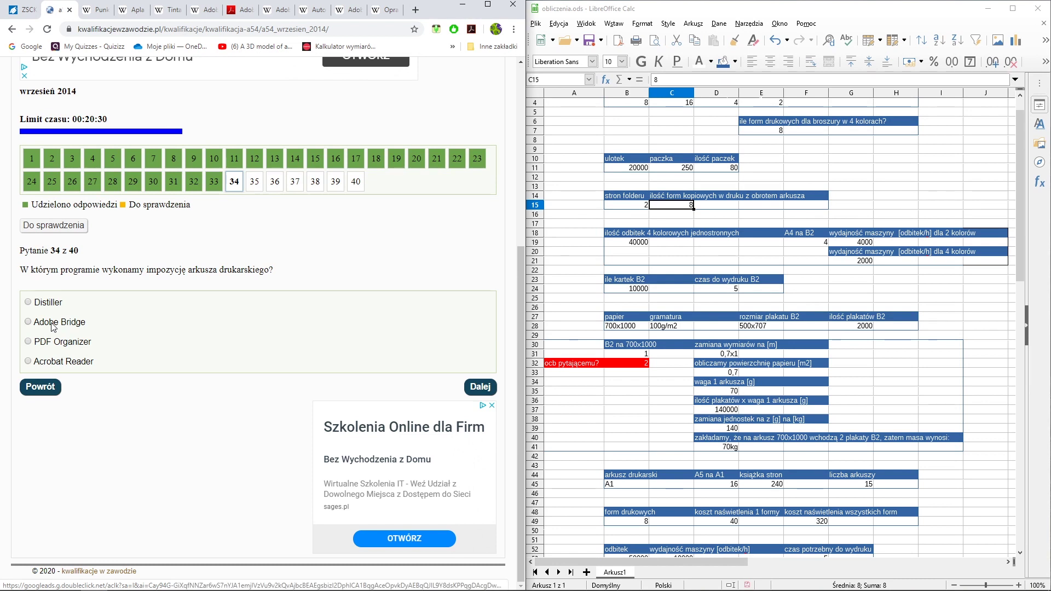
pyautogui.click(46, 346)
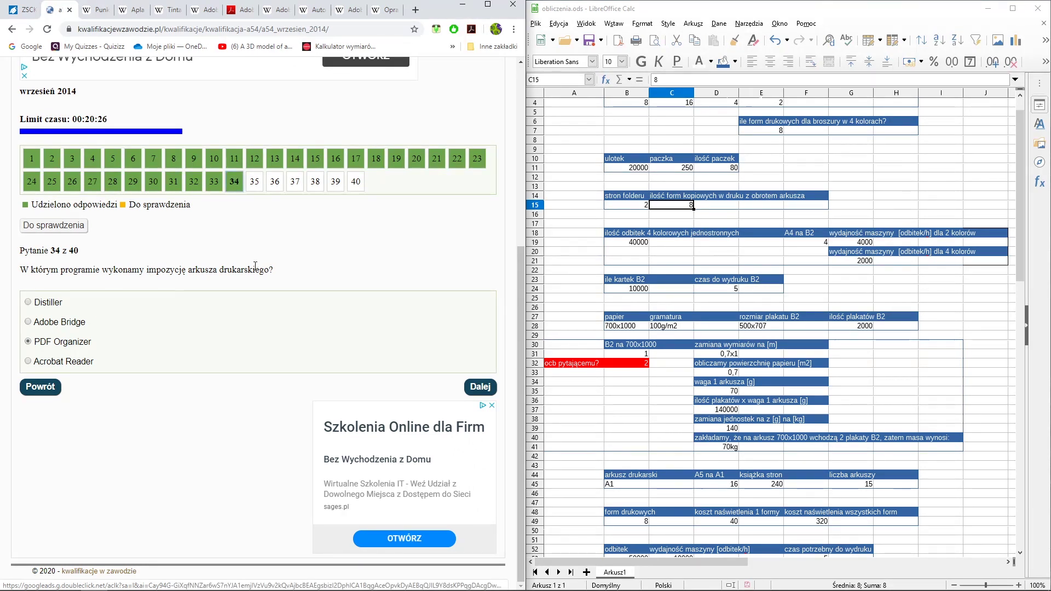
pyautogui.click(43, 363)
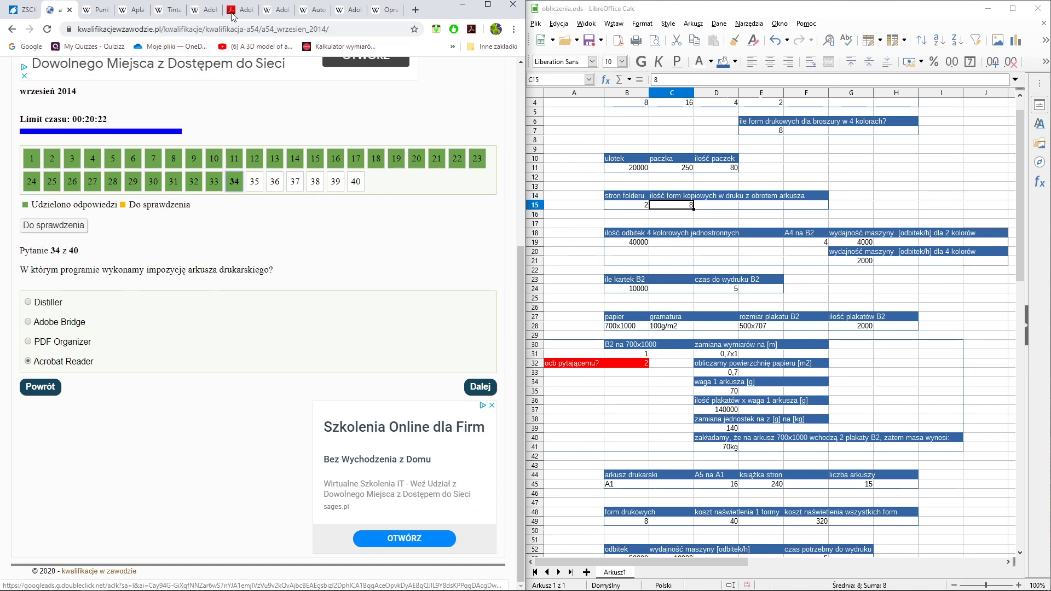
# Compare the Acrobat Reader and Acrobat Pro DC product names on the Adobe Acrobat site.
pyautogui.click(231, 13)
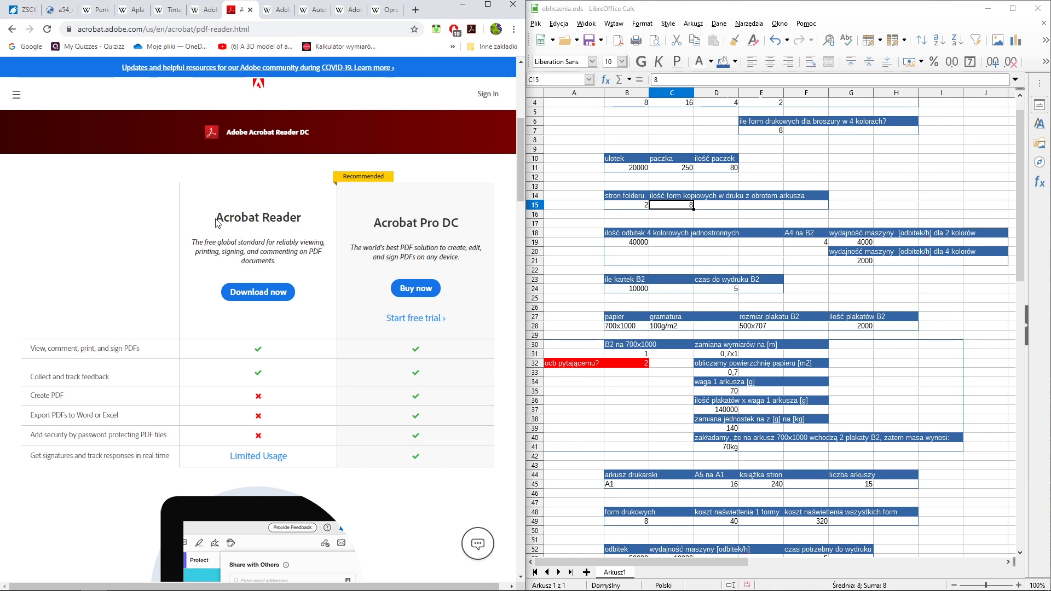
pyautogui.moveTo(217, 223); pyautogui.dragTo(303, 219)
pyautogui.click(304, 220)
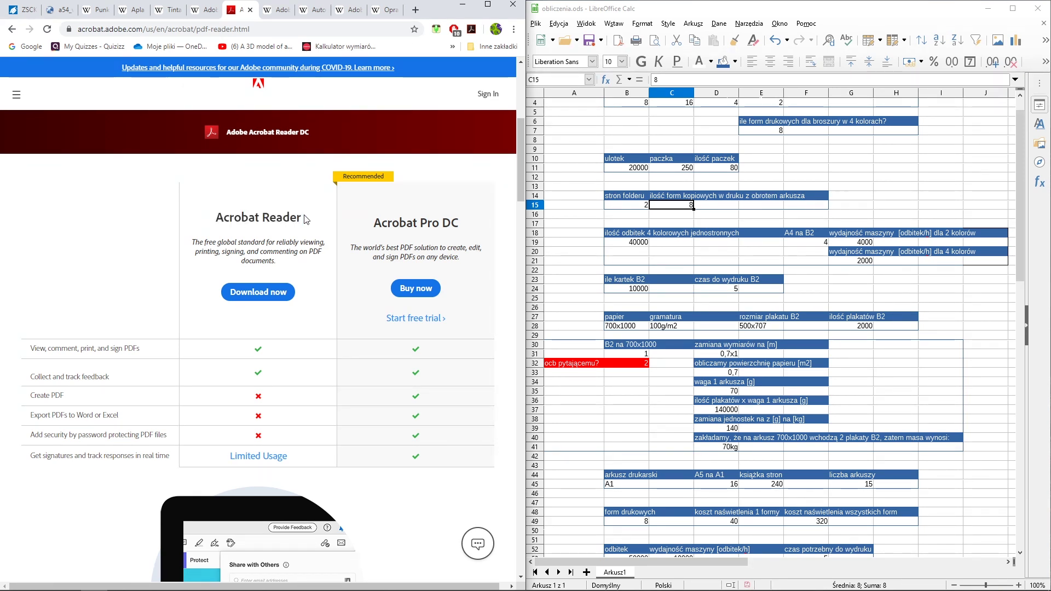
pyautogui.moveTo(373, 223); pyautogui.dragTo(463, 227)
pyautogui.click(462, 227)
pyautogui.moveTo(464, 229); pyautogui.dragTo(376, 223)
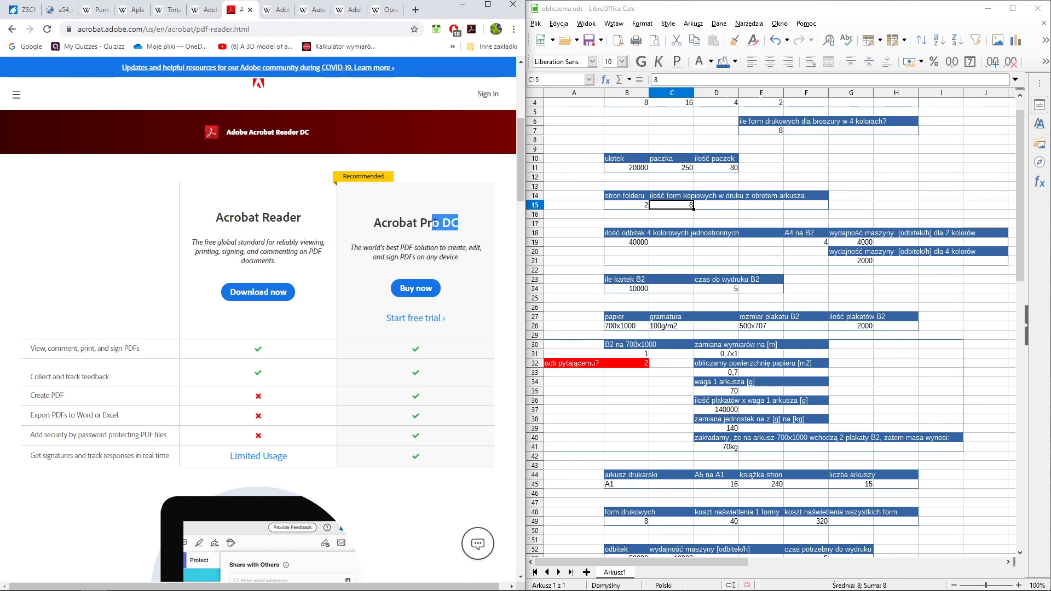
pyautogui.click(375, 224)
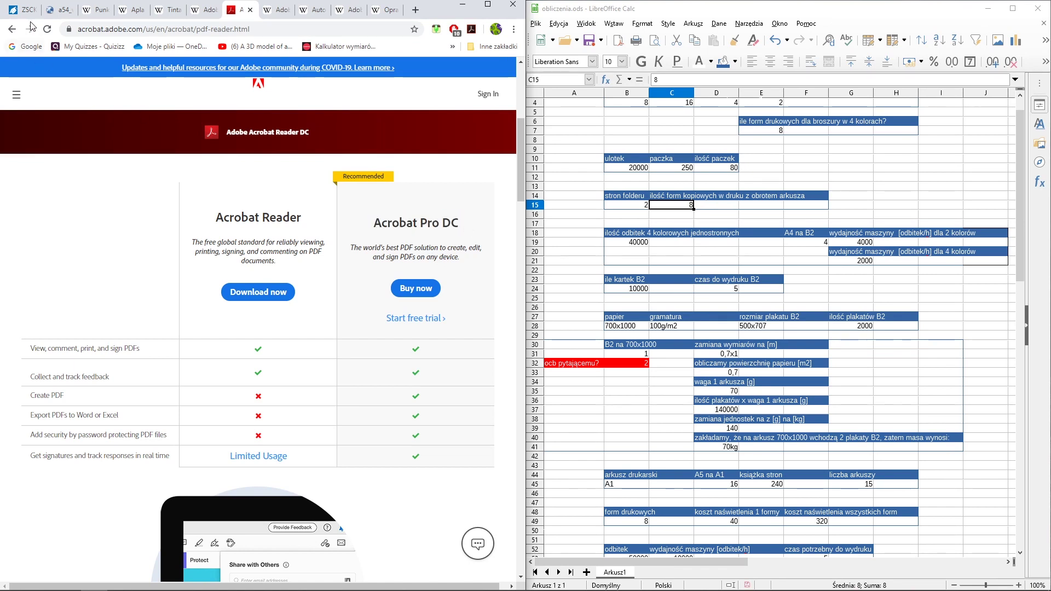
# Change question 34's answer to PDF Organizer and advance to question 35.
pyautogui.click(59, 10)
pyautogui.click(61, 341)
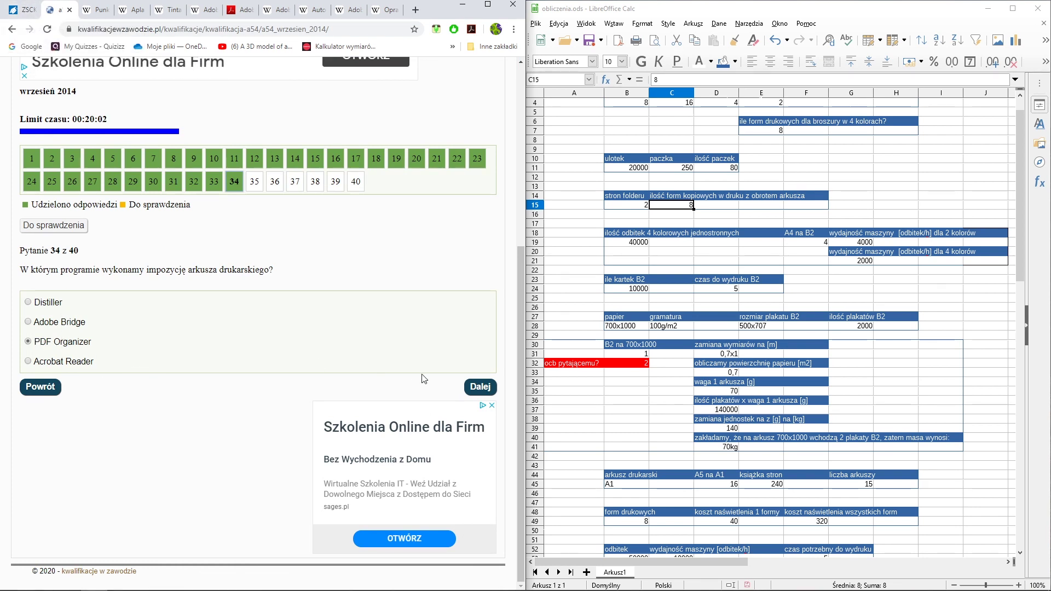
pyautogui.click(472, 388)
# Answer the CorelDRAW effect question with Głębi. and advance to question 36 on binding.
pyautogui.scroll(-2, 157, 393)
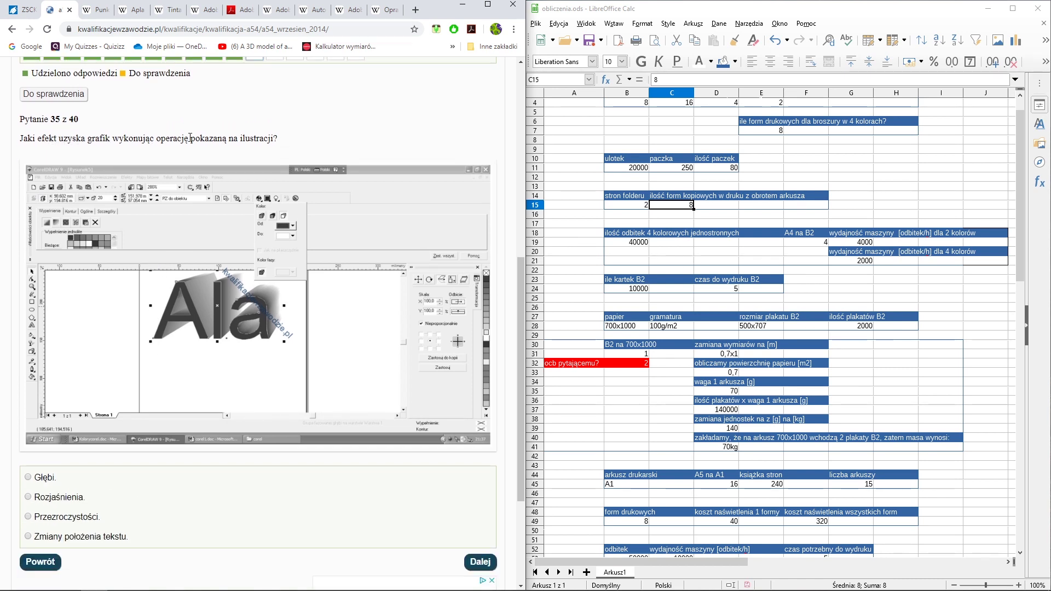
pyautogui.scroll(-1, 227, 142)
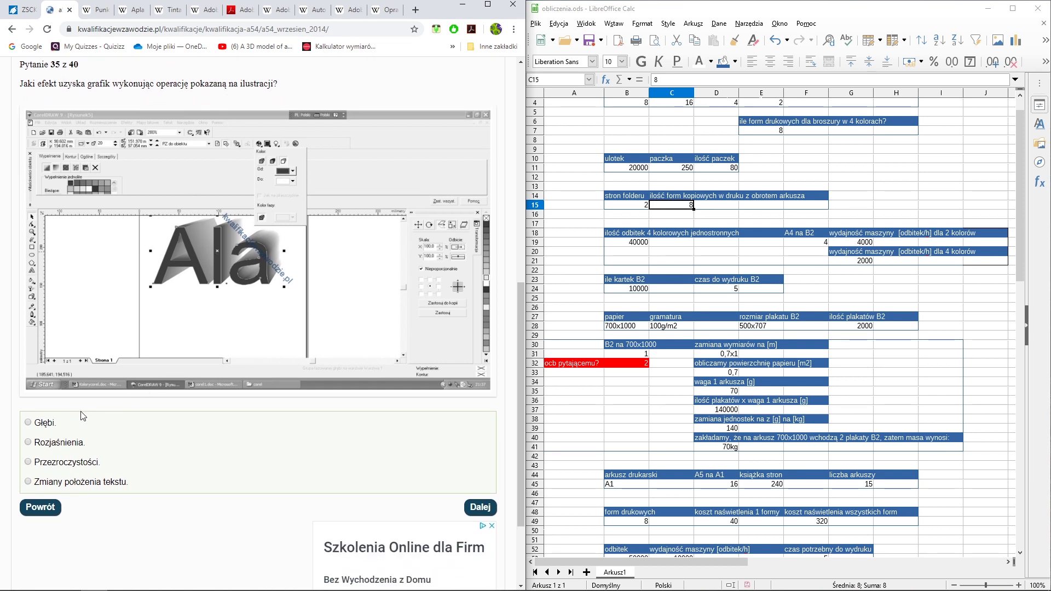
pyautogui.click(47, 428)
pyautogui.scroll(1, 263, 460)
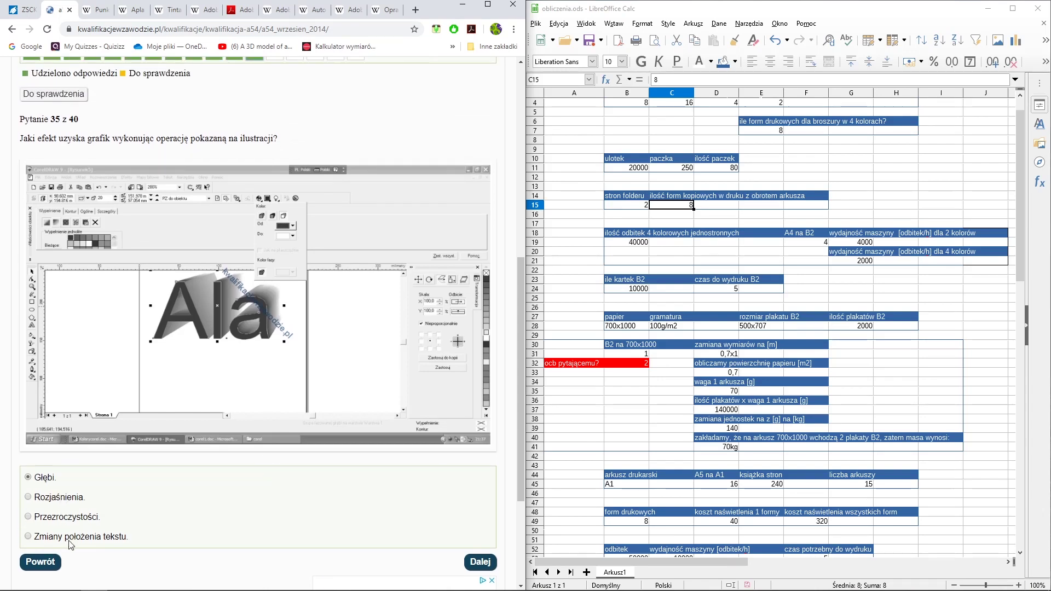
pyautogui.click(480, 562)
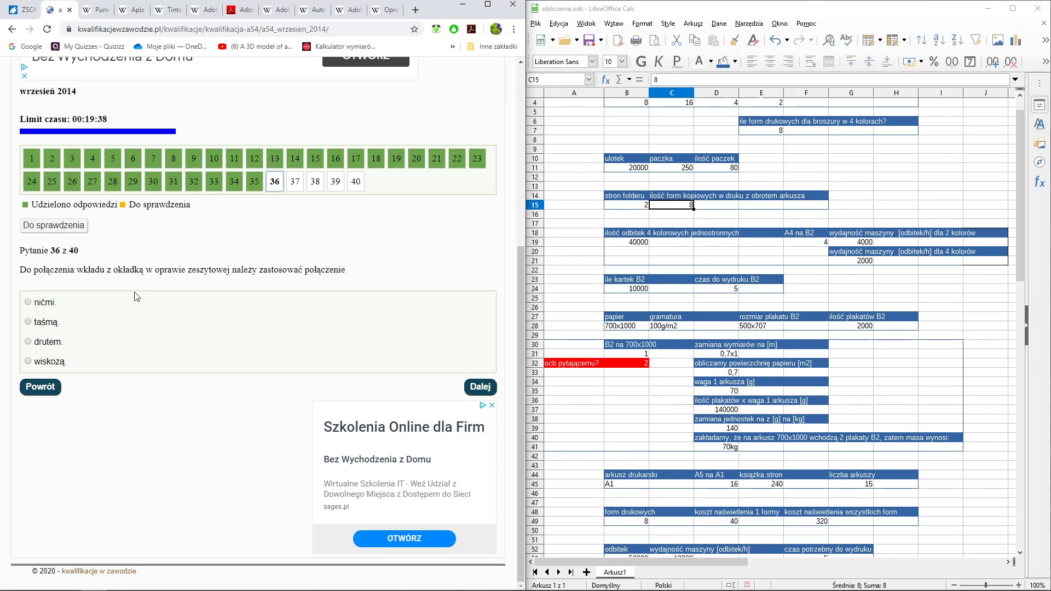
# In Acrobat, cycle back through the oryginały, typeface and font size, and kerning and leading PDFs.
pyautogui.hotkey('alt', 'Tab')
pyautogui.hotkey('alt', 'Tab')
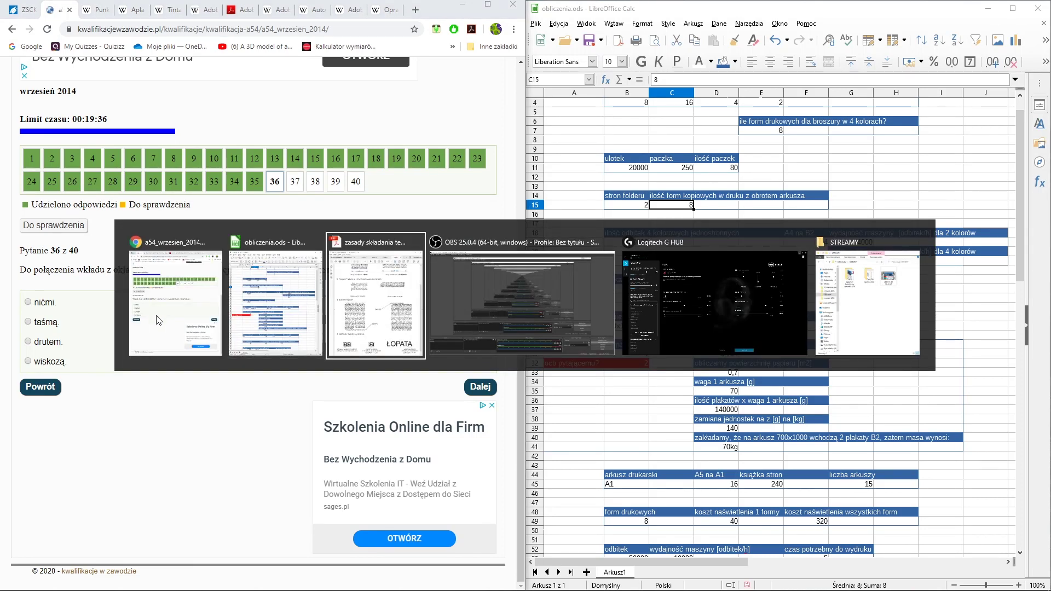
pyautogui.hotkey('ctrl', 'Tab')
pyautogui.hotkey('ctrl', 'shift', 'Tab')
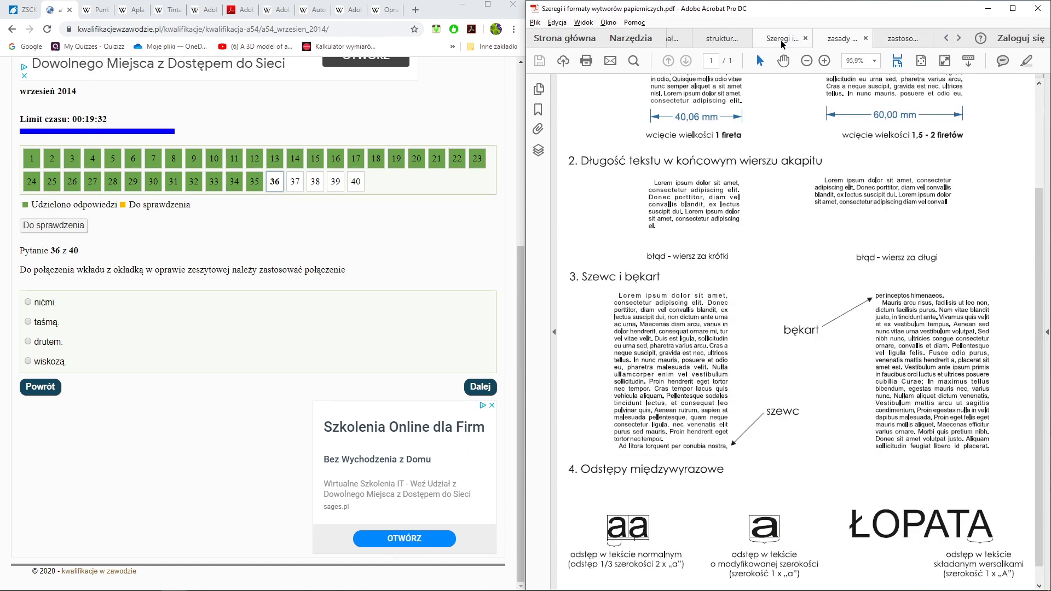
pyautogui.hotkey('ctrl', 'shift', 'Tab')
pyautogui.hotkey('ctrl', 'shift', 'Tab')
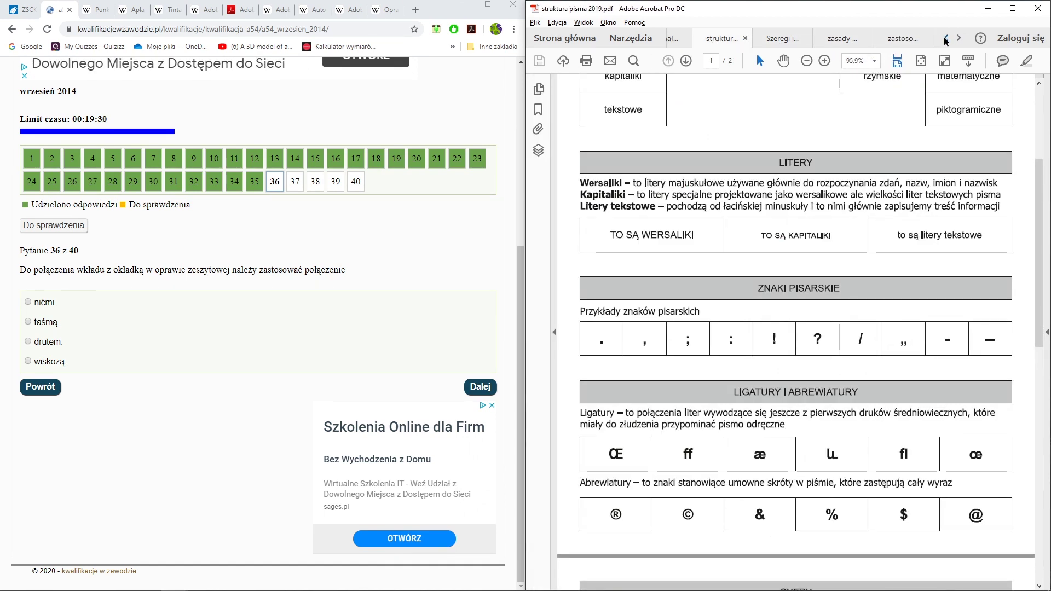
pyautogui.click(947, 40)
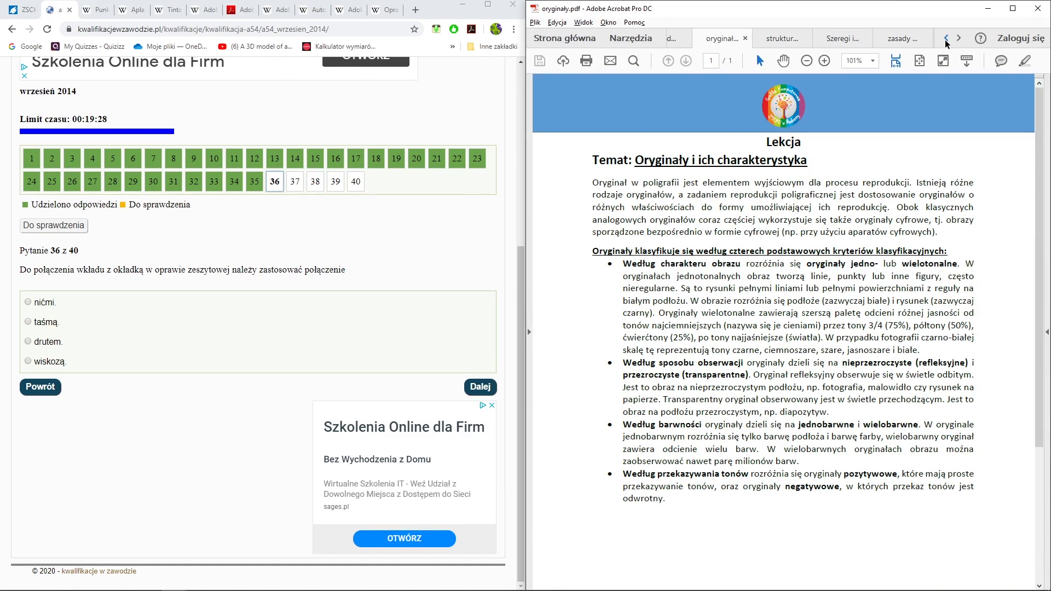
pyautogui.hotkey('ctrl', 'shift', 'Tab')
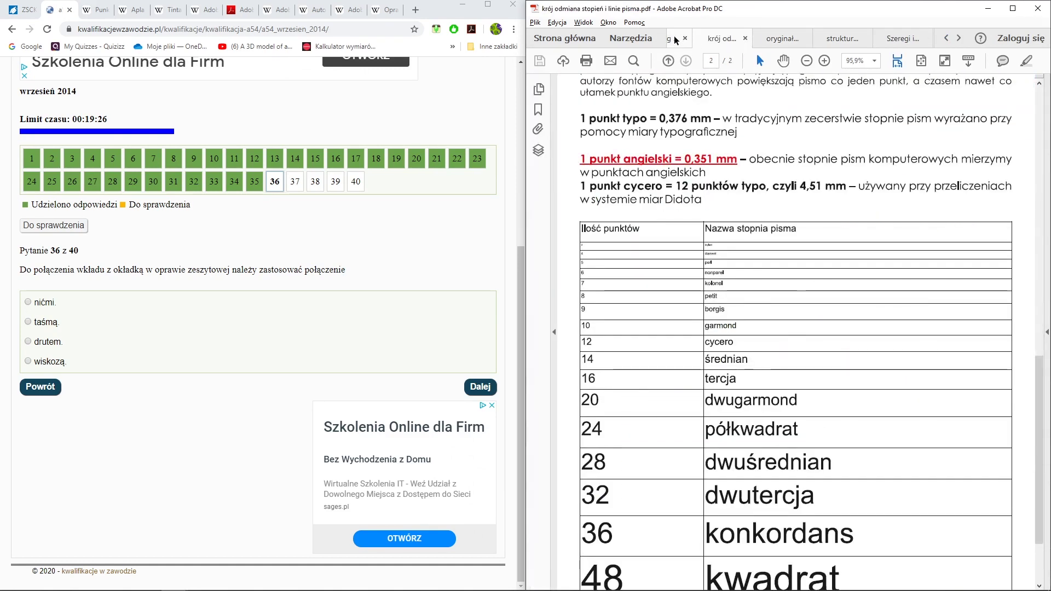
pyautogui.click(676, 39)
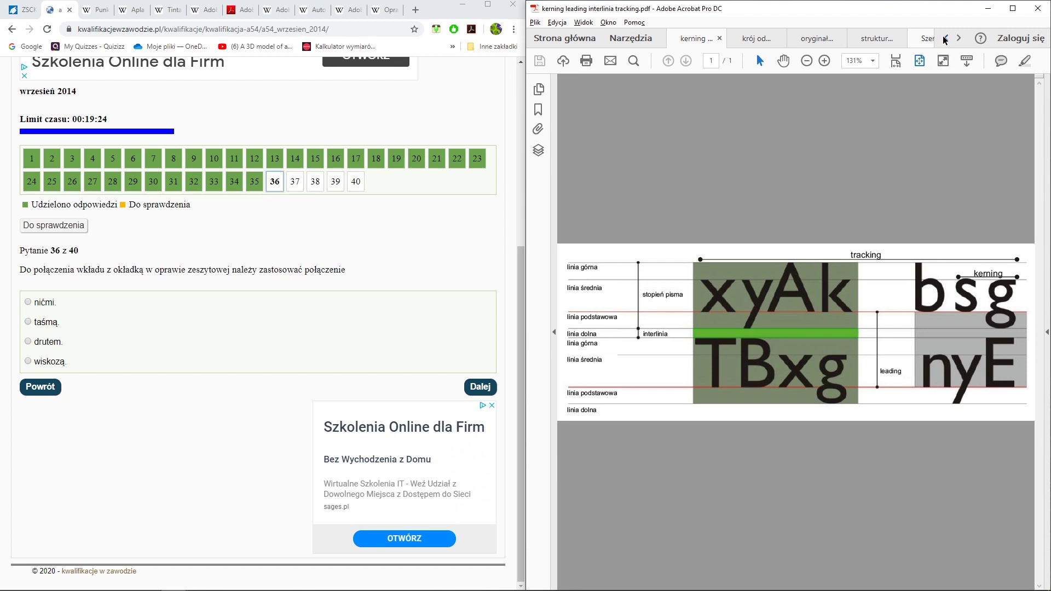
pyautogui.click(187, 324)
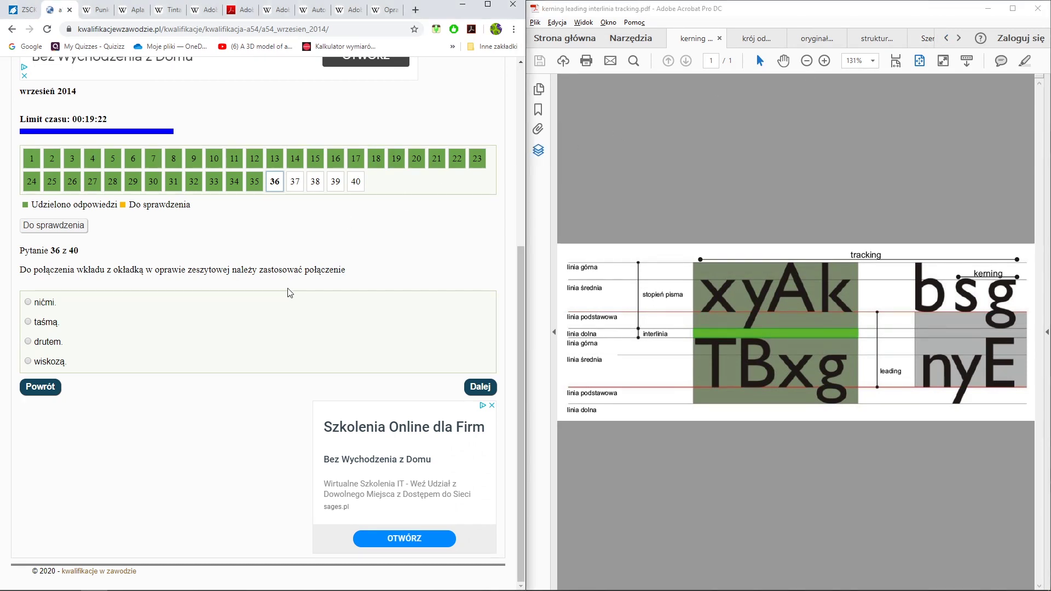
# Step forward past the struktura pisma 2019 and Szeregi PDFs to the zastosowanie papieru.pdf table.
pyautogui.click(744, 38)
pyautogui.click(809, 39)
pyautogui.click(881, 38)
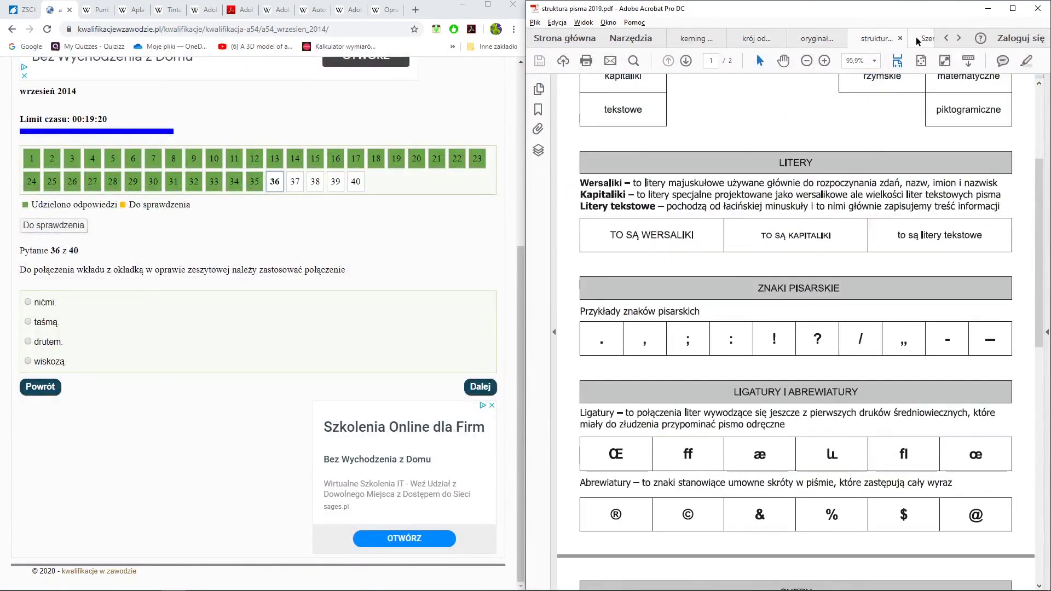
pyautogui.click(917, 42)
pyautogui.click(958, 38)
pyautogui.click(960, 38)
pyautogui.click(945, 38)
pyautogui.click(946, 37)
pyautogui.click(946, 37)
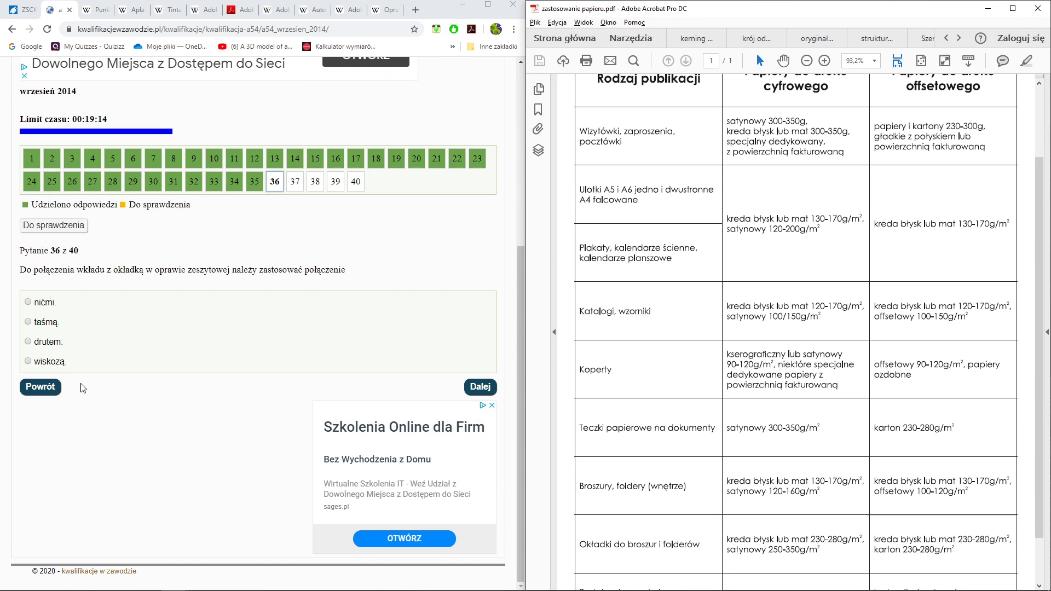
pyautogui.click(96, 401)
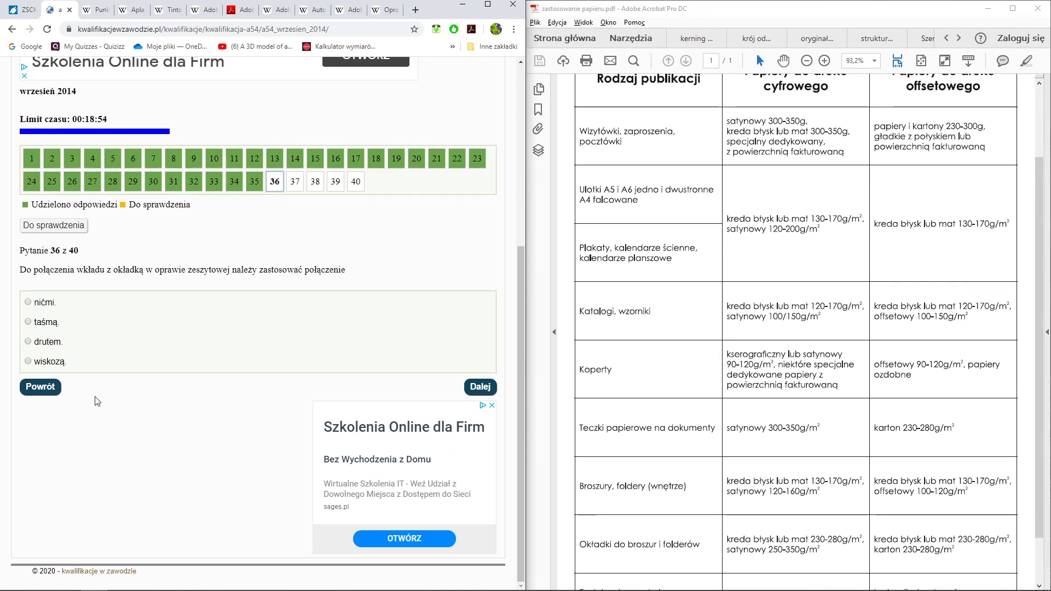
# Answer question 36 with 'drutem' and move on to question 37.
pyautogui.click(35, 341)
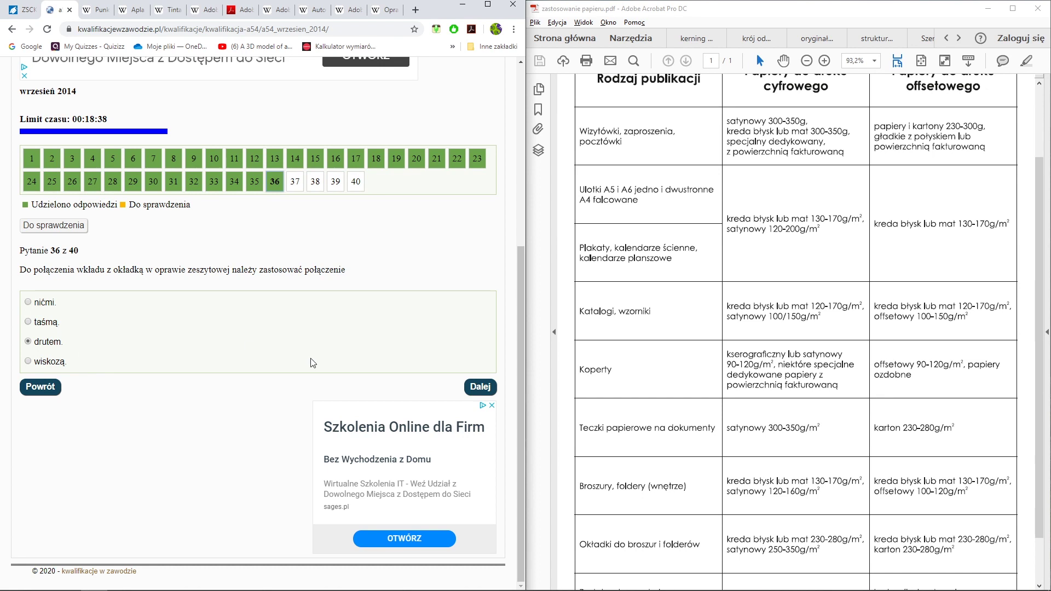
pyautogui.click(470, 390)
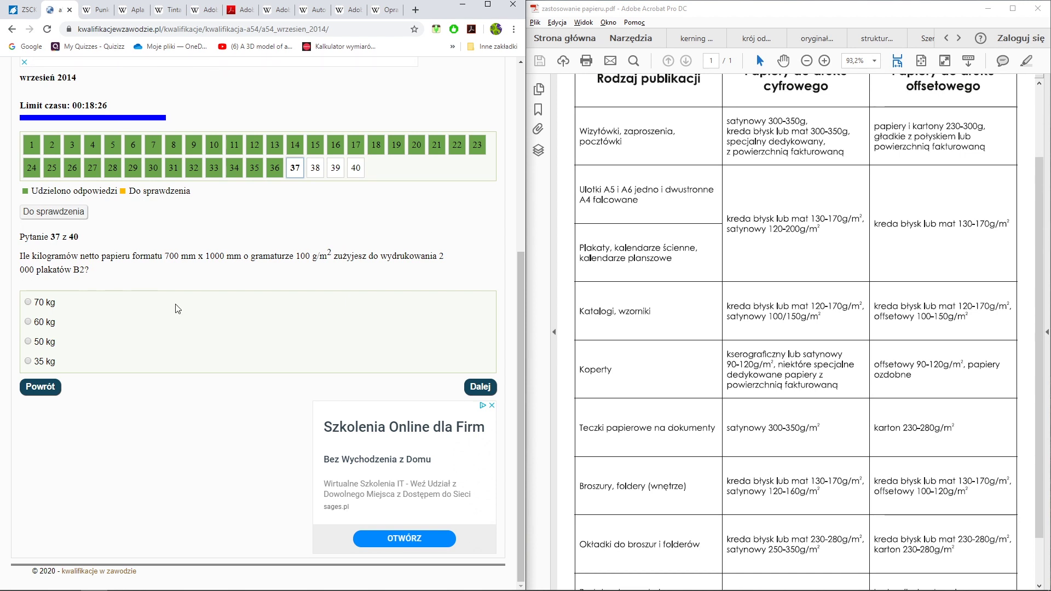
# In obliczenia.ods, check paper size 700x1000, grammage 100g/m2, poster size 500x707 and count 2000.
pyautogui.hotkey('alt', 'Tab')
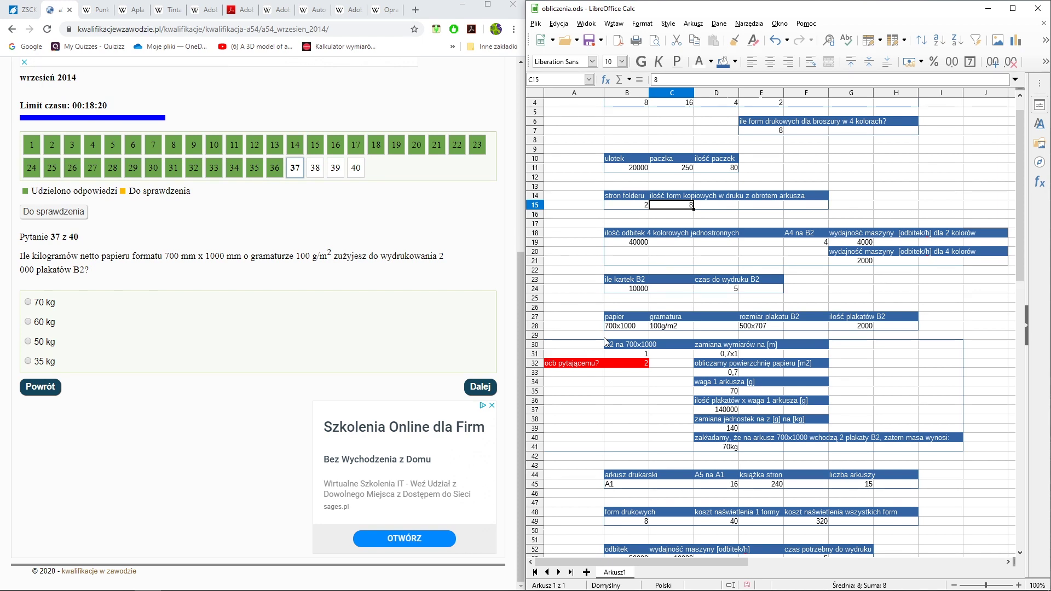
pyautogui.click(616, 326)
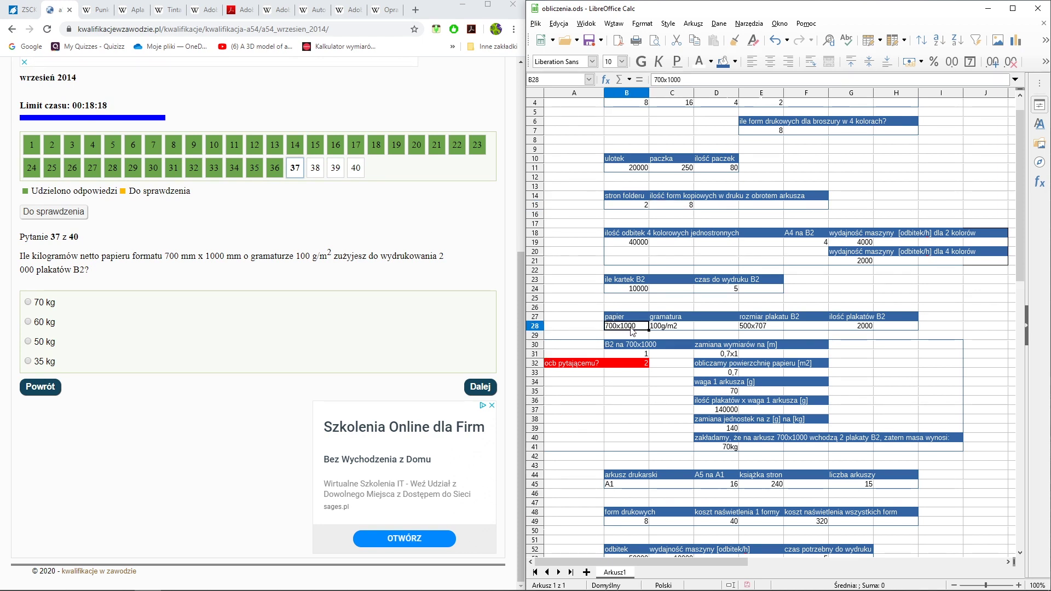
pyautogui.click(658, 328)
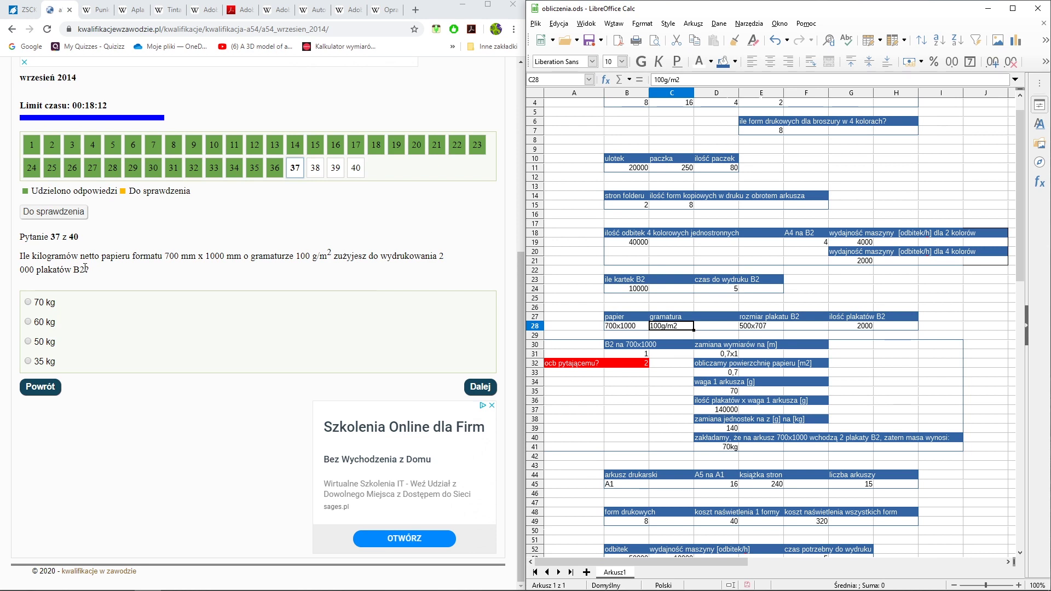
pyautogui.click(744, 329)
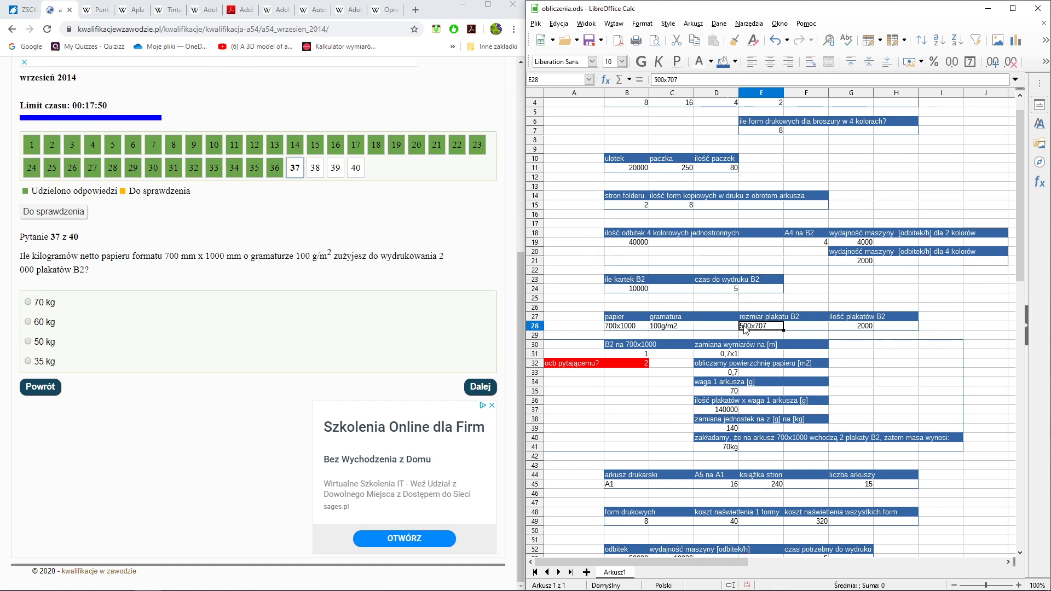
pyautogui.click(844, 329)
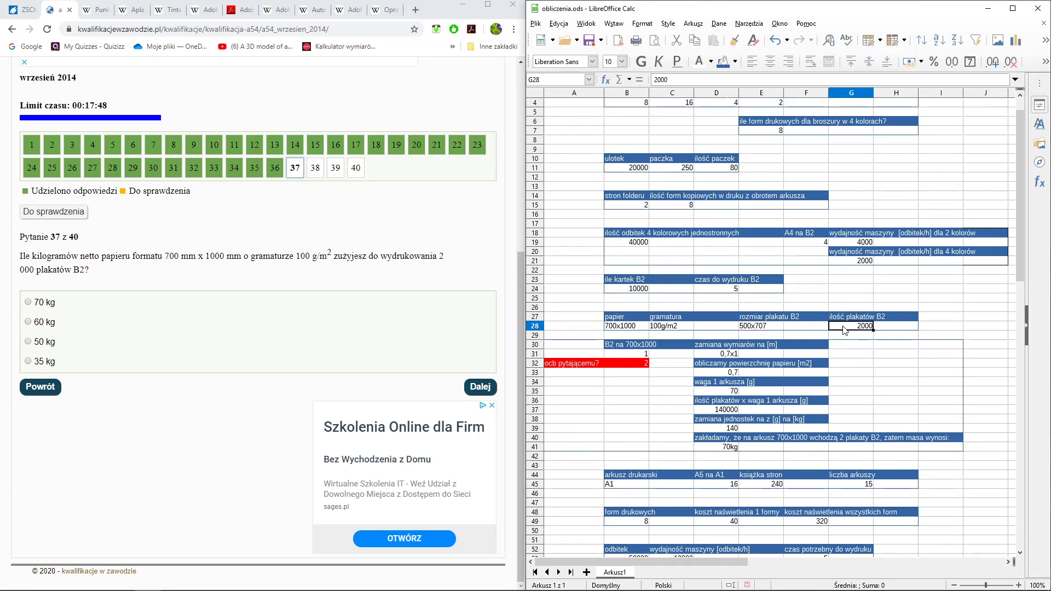
pyautogui.click(759, 329)
pyautogui.click(869, 328)
pyautogui.click(636, 329)
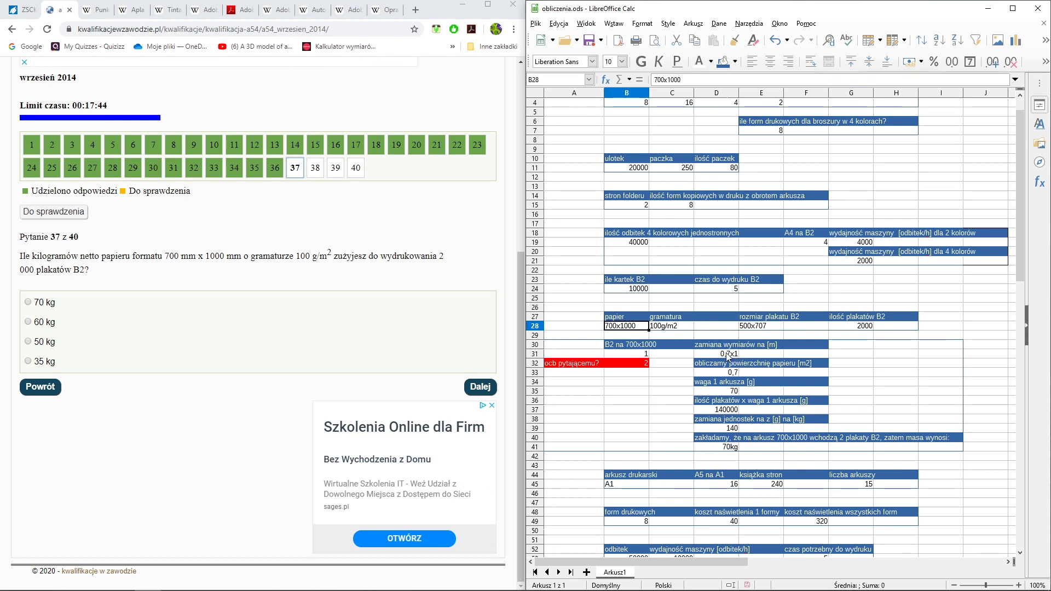
# Check the B2 posters per sheet, the 0,7 m2 sheet area and the 70 g sheet weight.
pyautogui.click(627, 355)
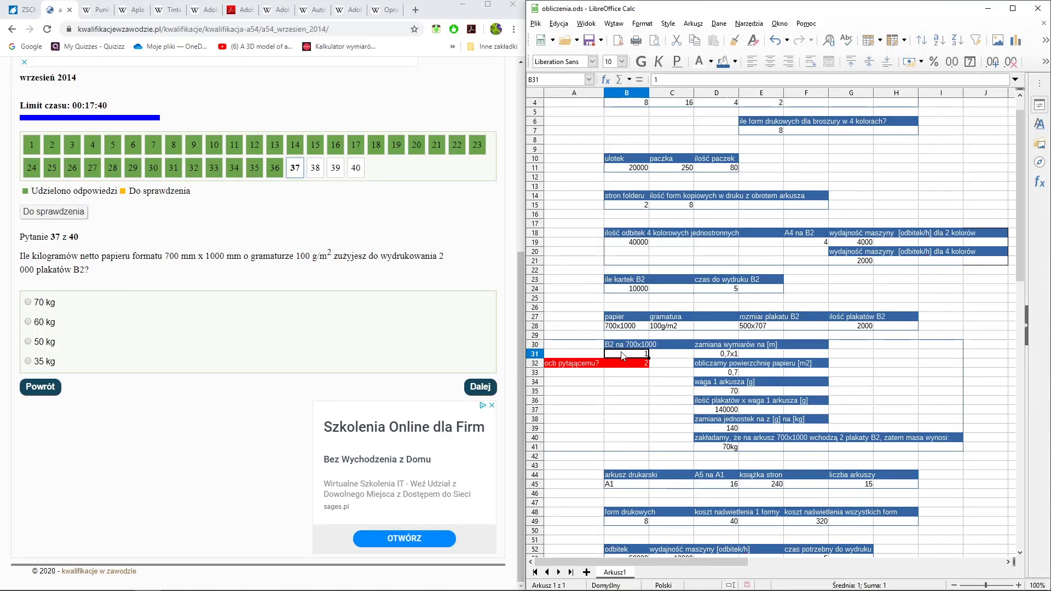
pyautogui.click(751, 328)
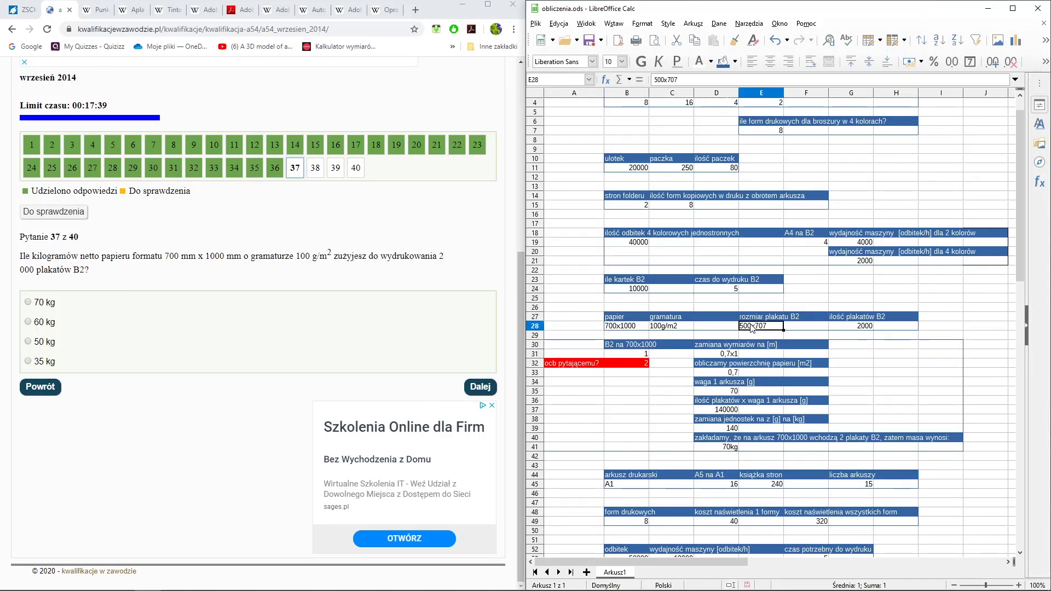
pyautogui.click(613, 327)
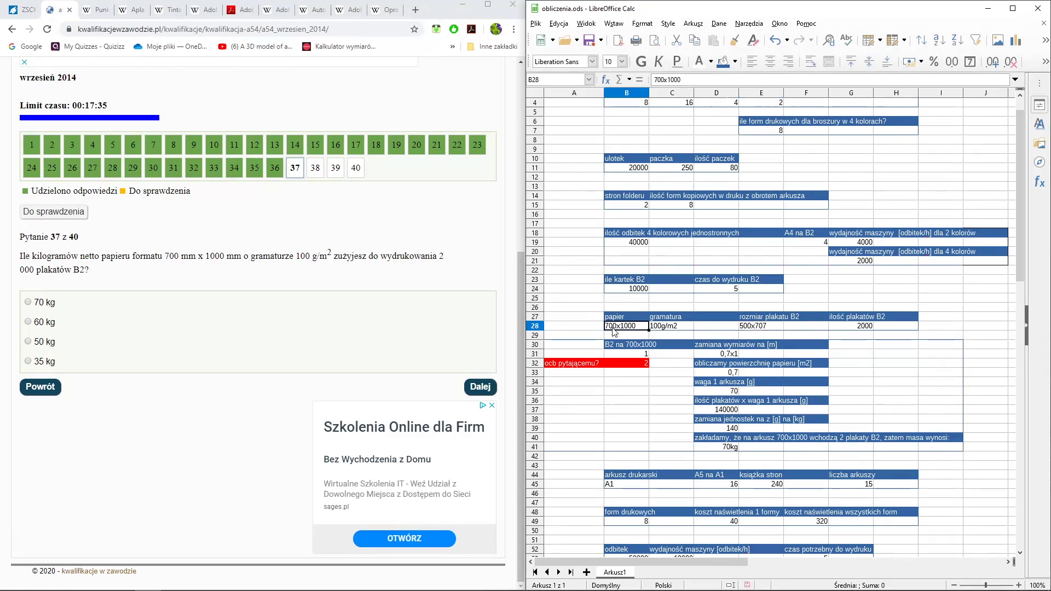
pyautogui.click(748, 329)
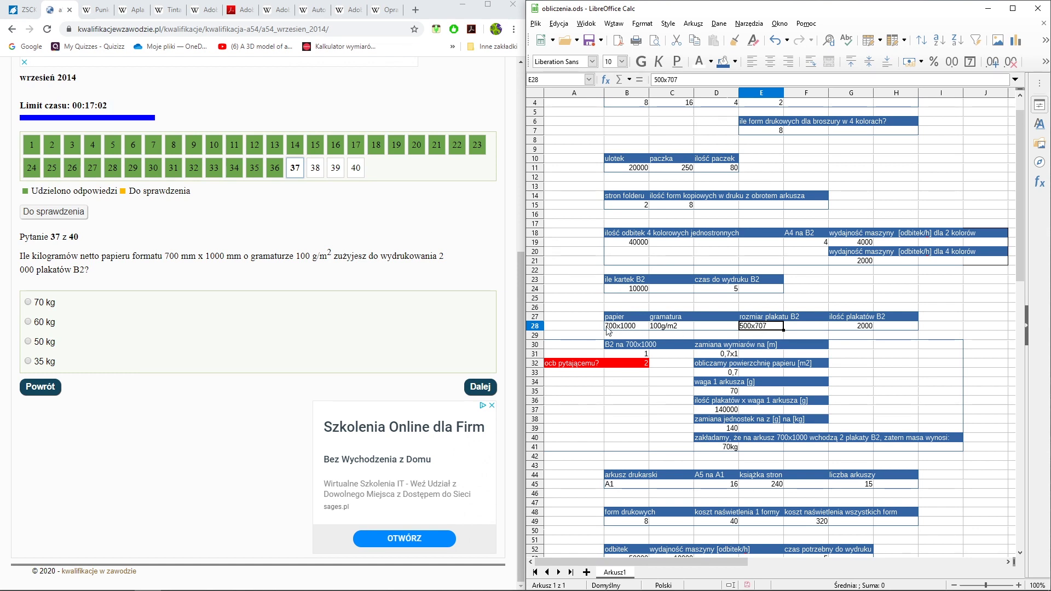
pyautogui.click(623, 350)
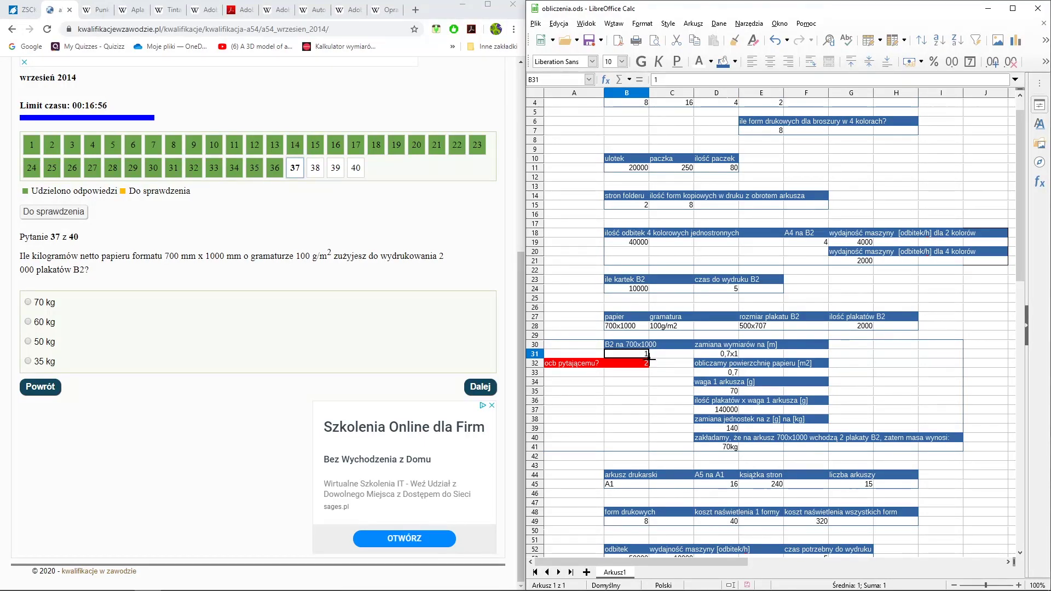
pyautogui.press('Right')
pyautogui.press('Right')
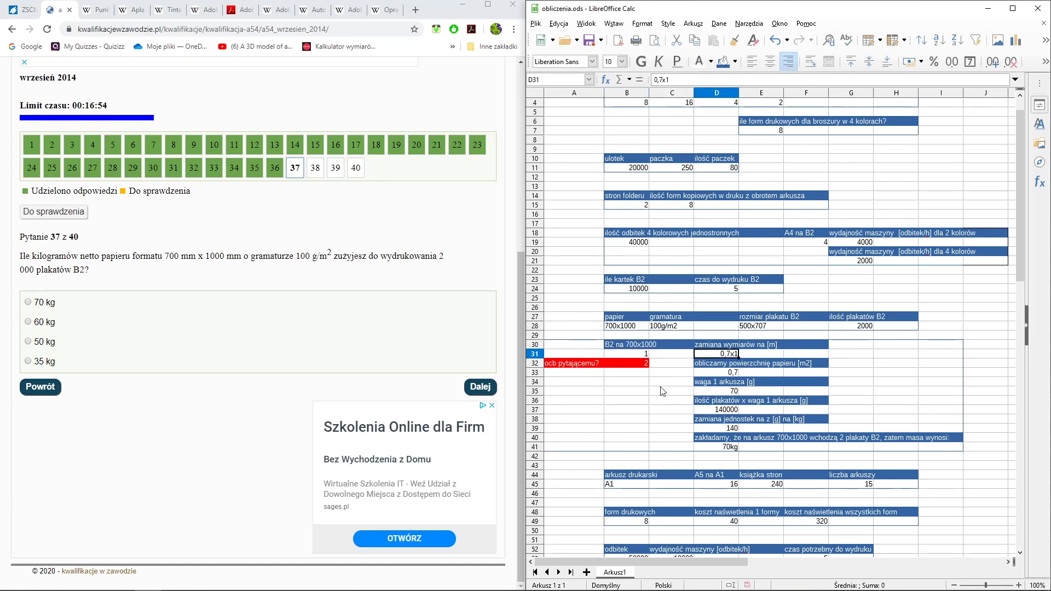
pyautogui.click(705, 364)
pyautogui.click(706, 373)
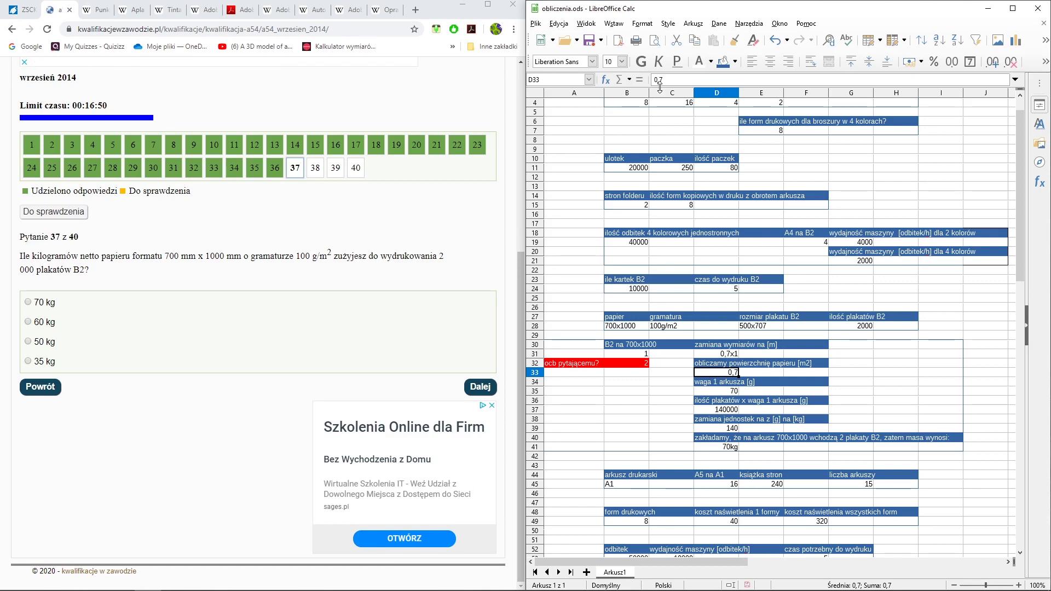
pyautogui.click(711, 356)
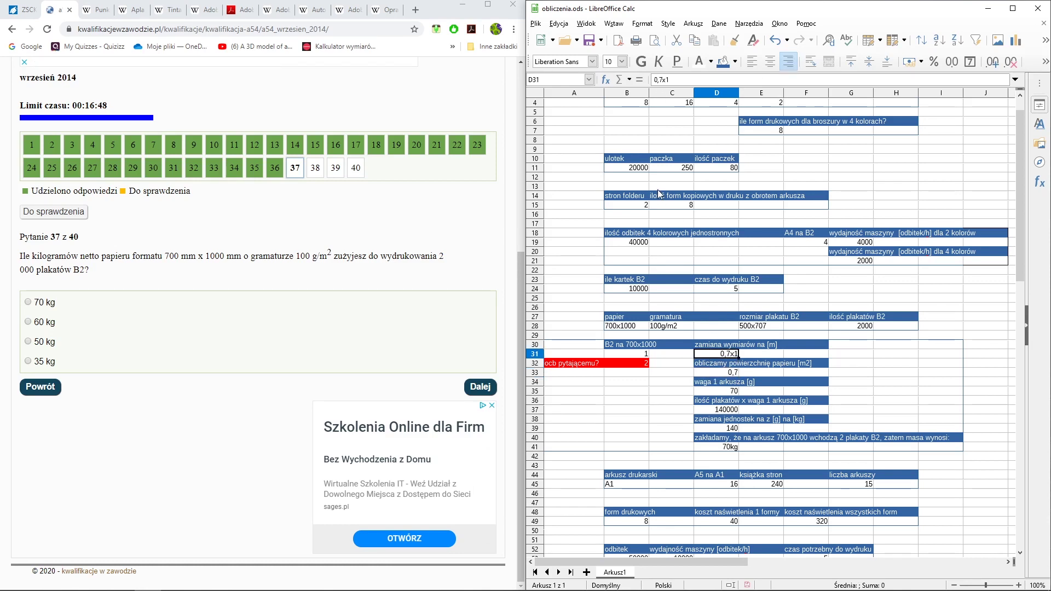
pyautogui.click(718, 374)
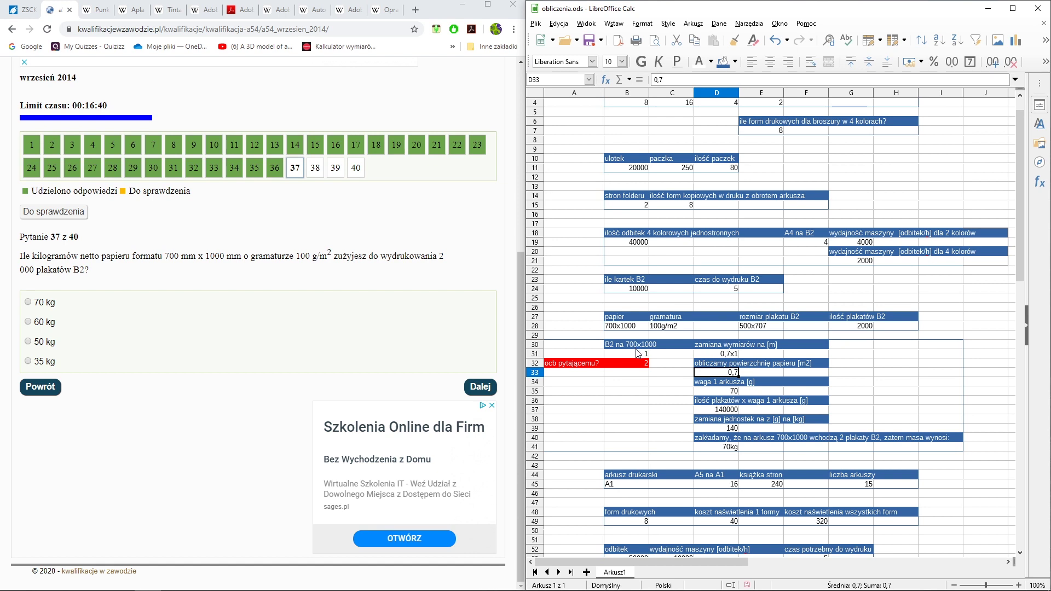
pyautogui.click(711, 392)
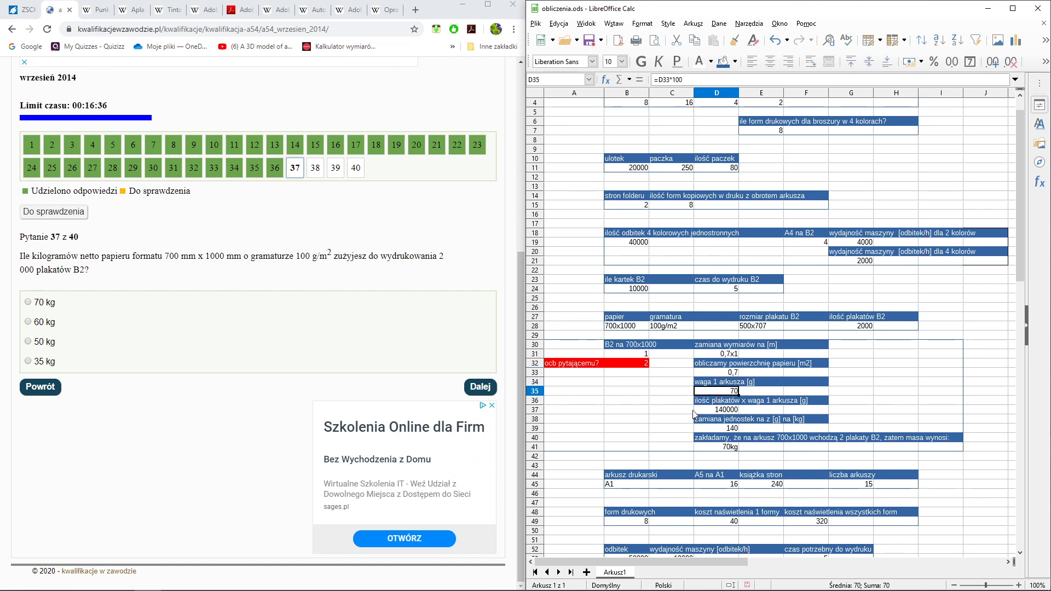
pyautogui.click(688, 80)
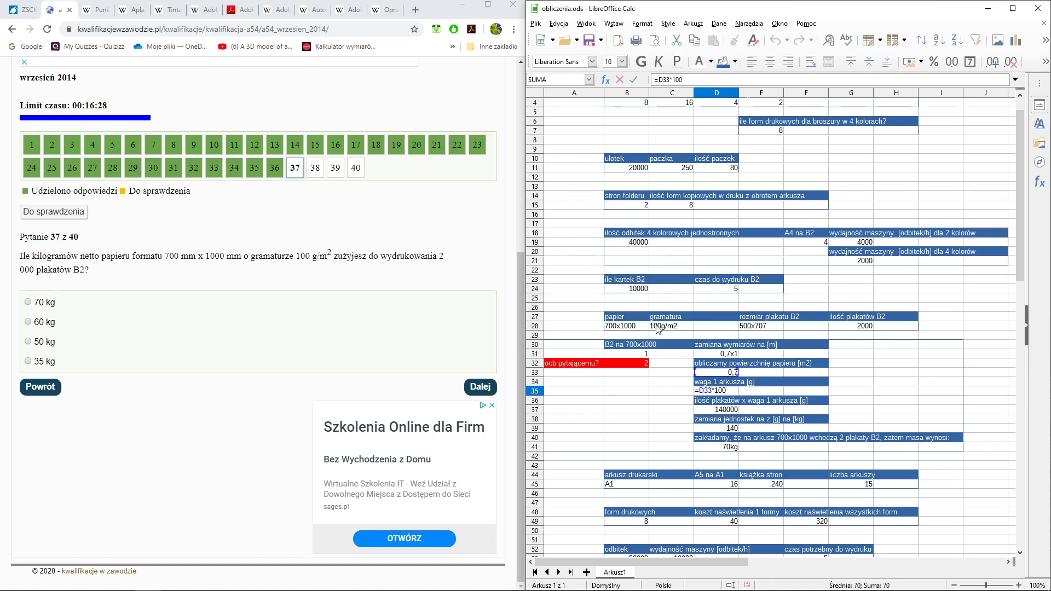
pyautogui.press('Return')
pyautogui.click(731, 393)
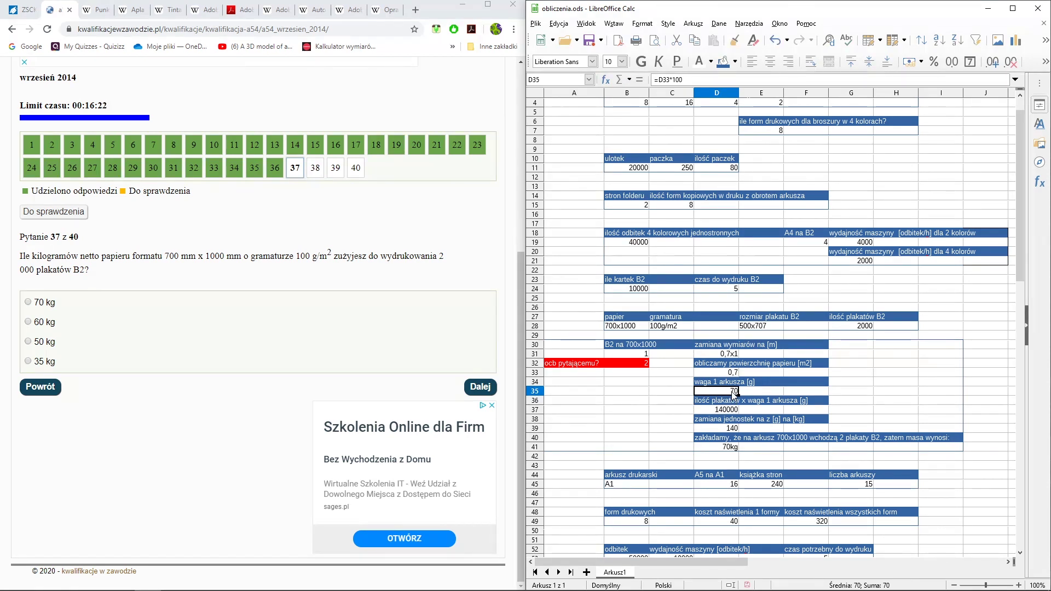
pyautogui.press('Down')
pyautogui.press('Down')
pyautogui.click(687, 80)
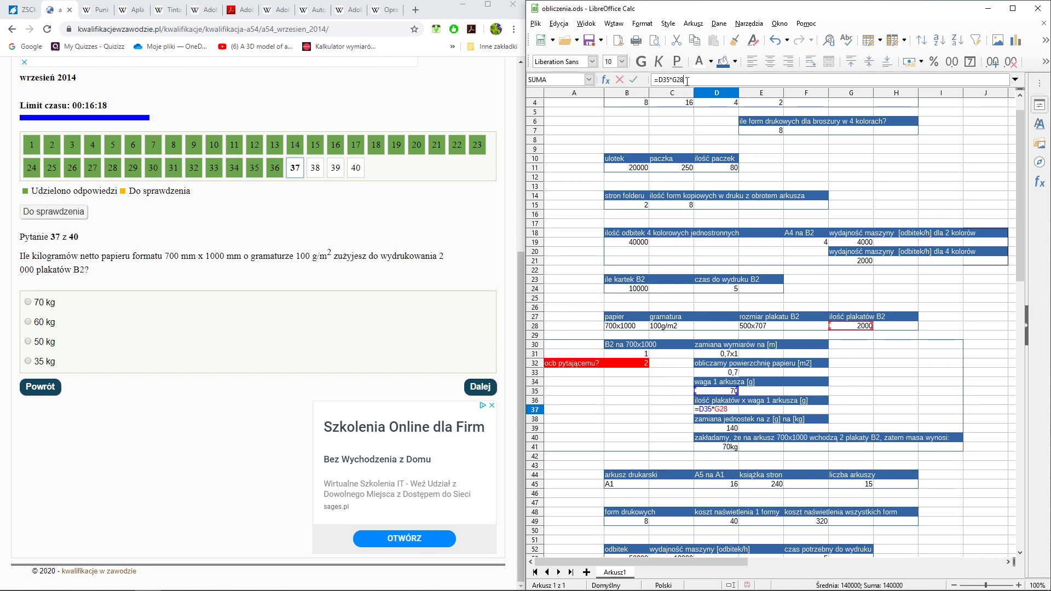
pyautogui.click(713, 406)
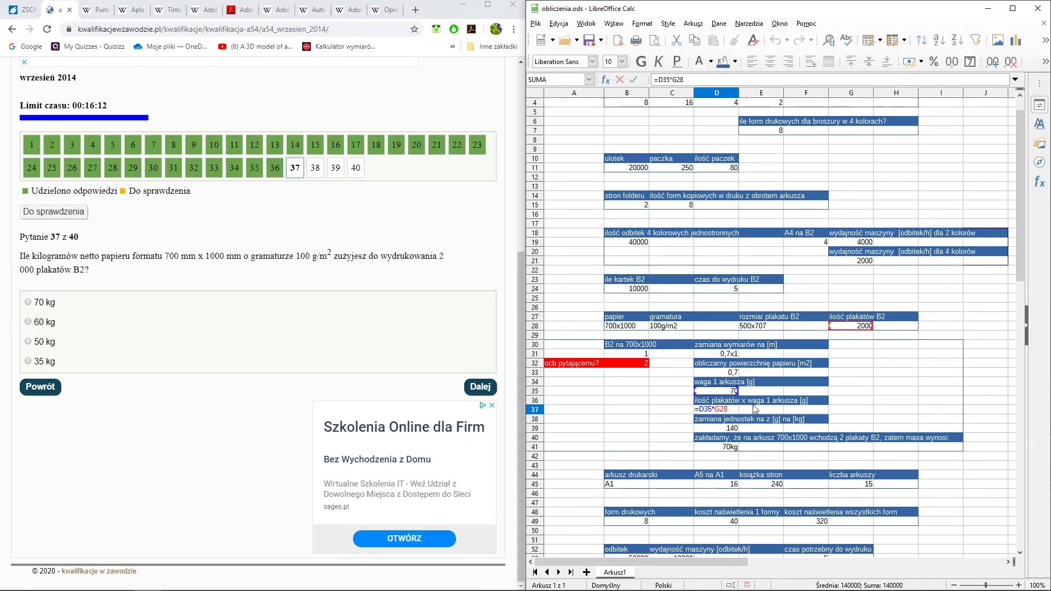
pyautogui.press('Return')
pyautogui.click(721, 411)
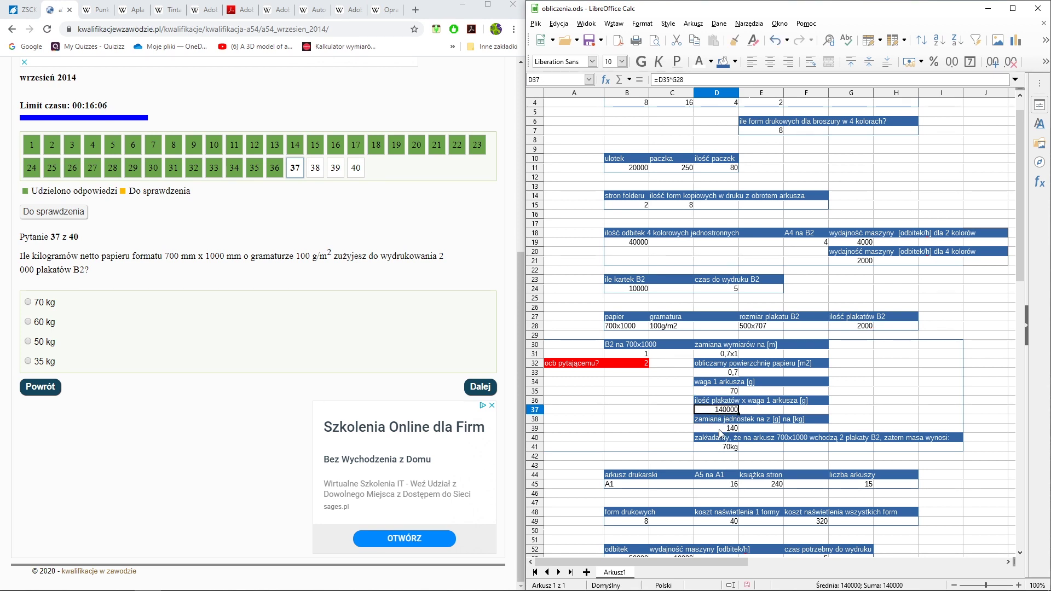
pyautogui.press('Down')
pyautogui.press('Down')
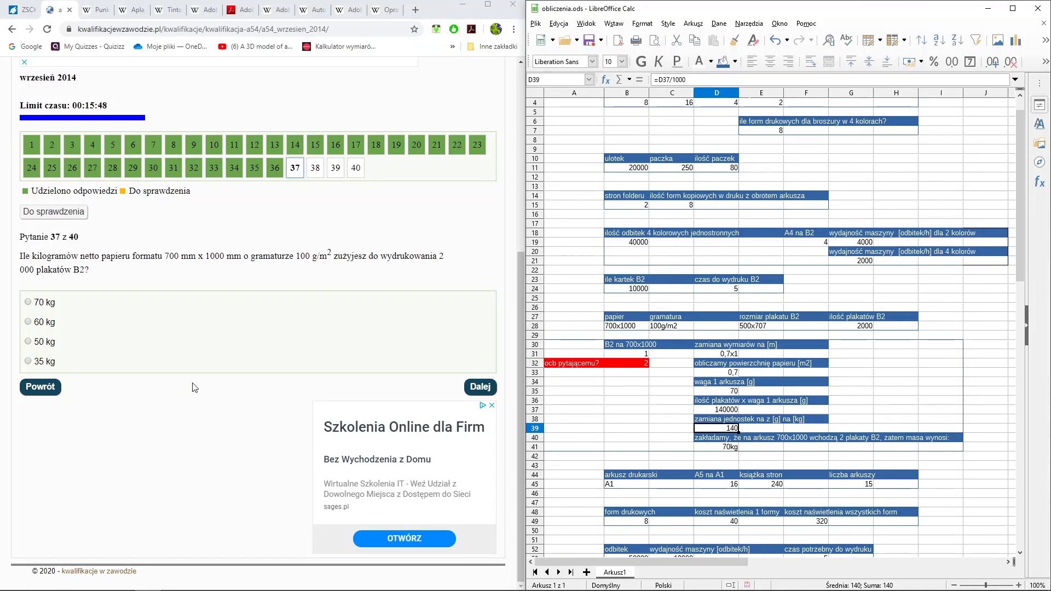
# Recheck the 2 posters per sheet and the 140 kg result, then answer question 37 with 70 kg.
pyautogui.moveTo(622, 366); pyautogui.dragTo(578, 366)
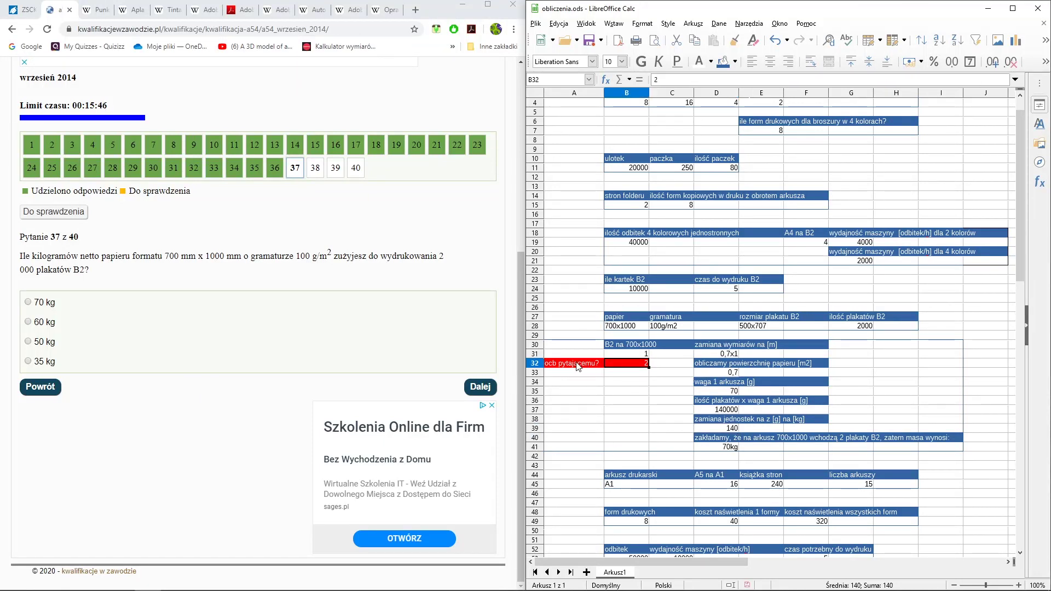
pyautogui.click(618, 364)
pyautogui.click(745, 329)
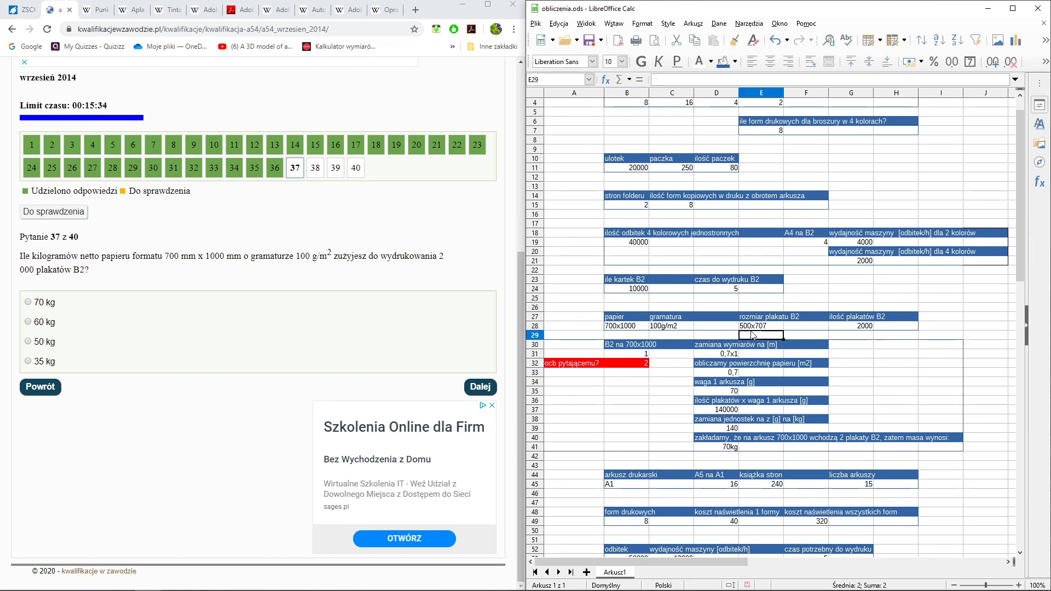
pyautogui.click(637, 368)
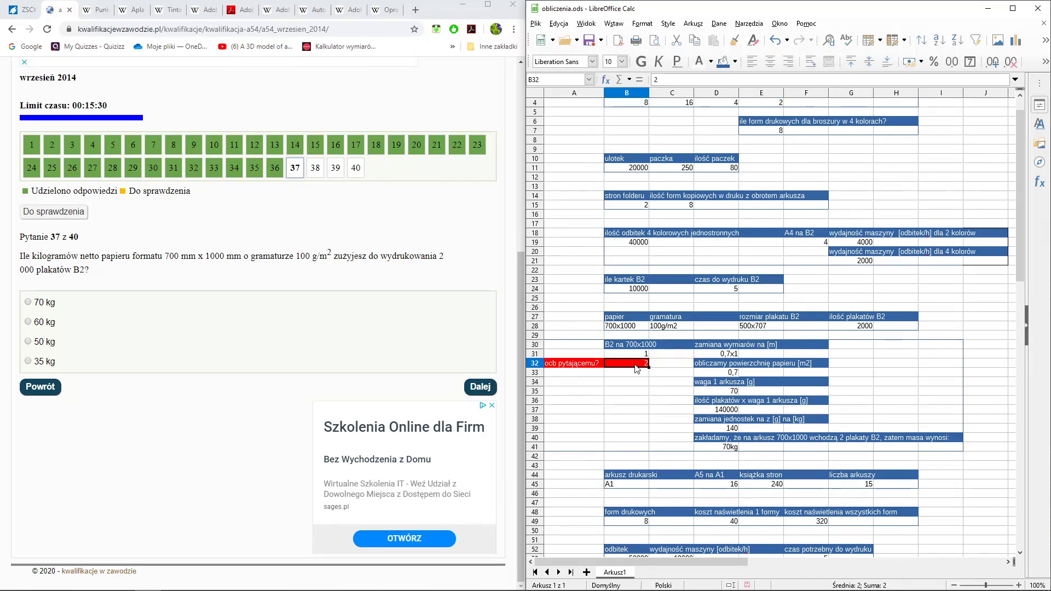
pyautogui.click(718, 430)
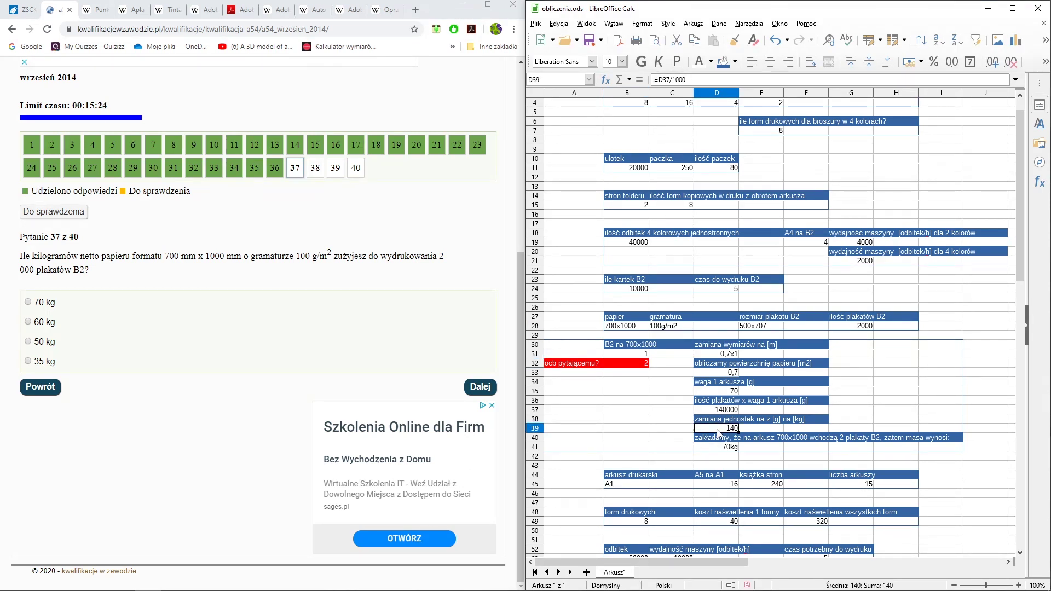
pyautogui.click(49, 303)
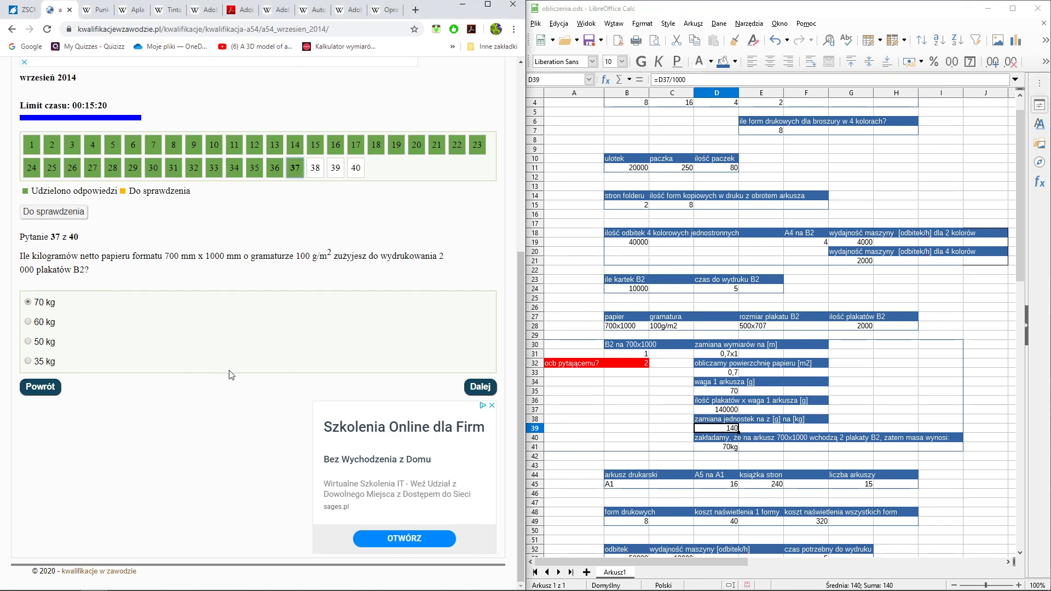
# Answer question 38 on the double-sided full-colour A2 sheet with 4+4 and advance to question 39.
pyautogui.click(473, 389)
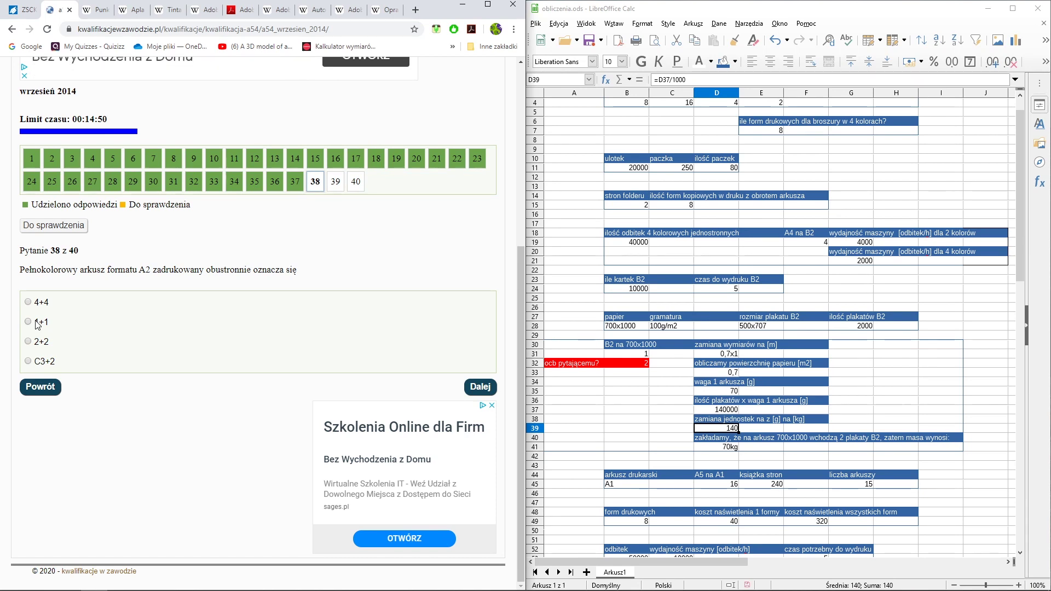
pyautogui.click(37, 323)
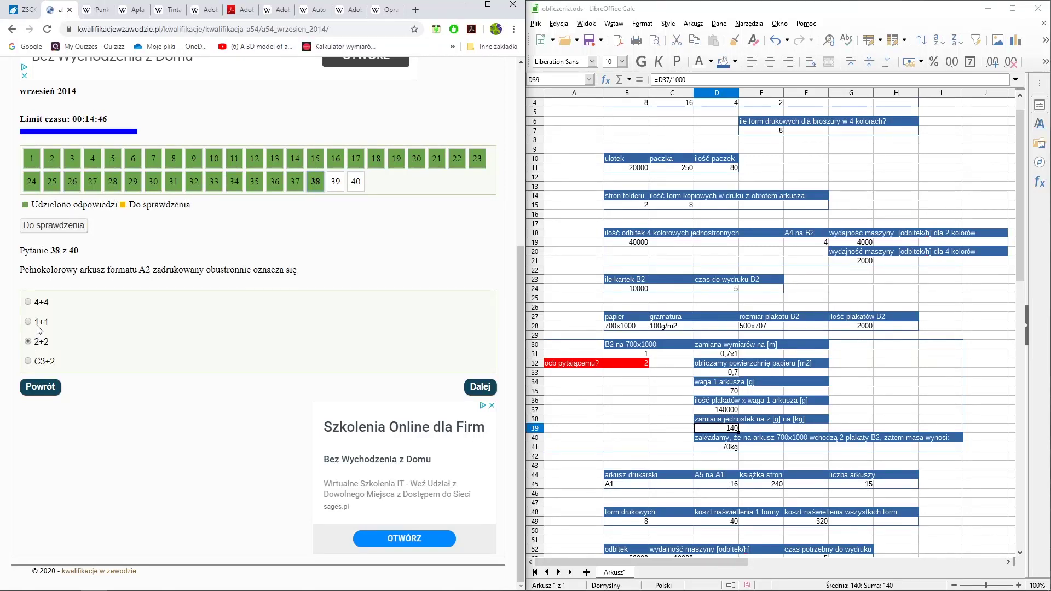
pyautogui.click(28, 302)
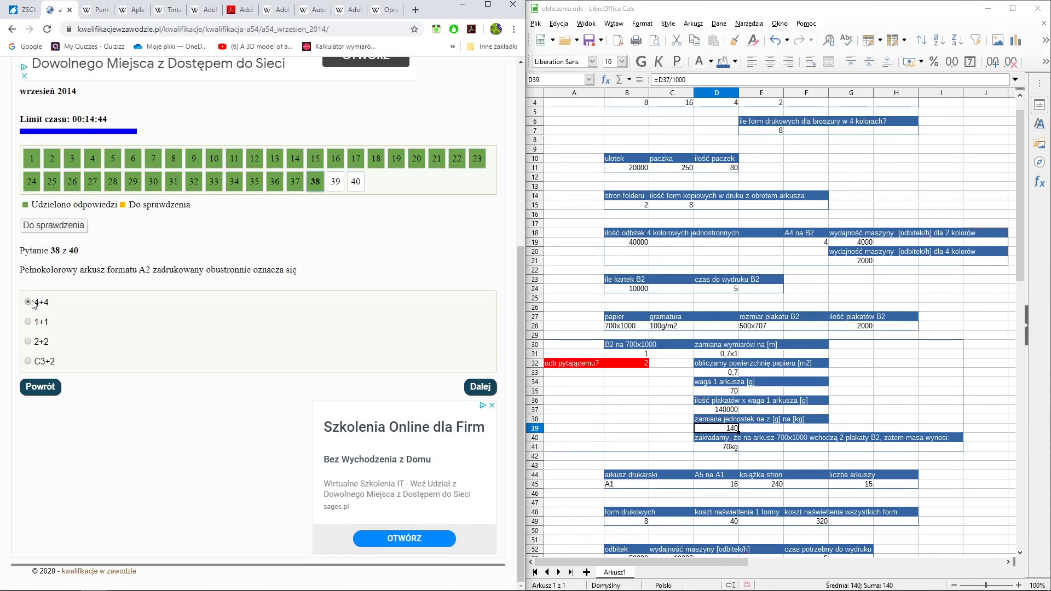
pyautogui.click(480, 388)
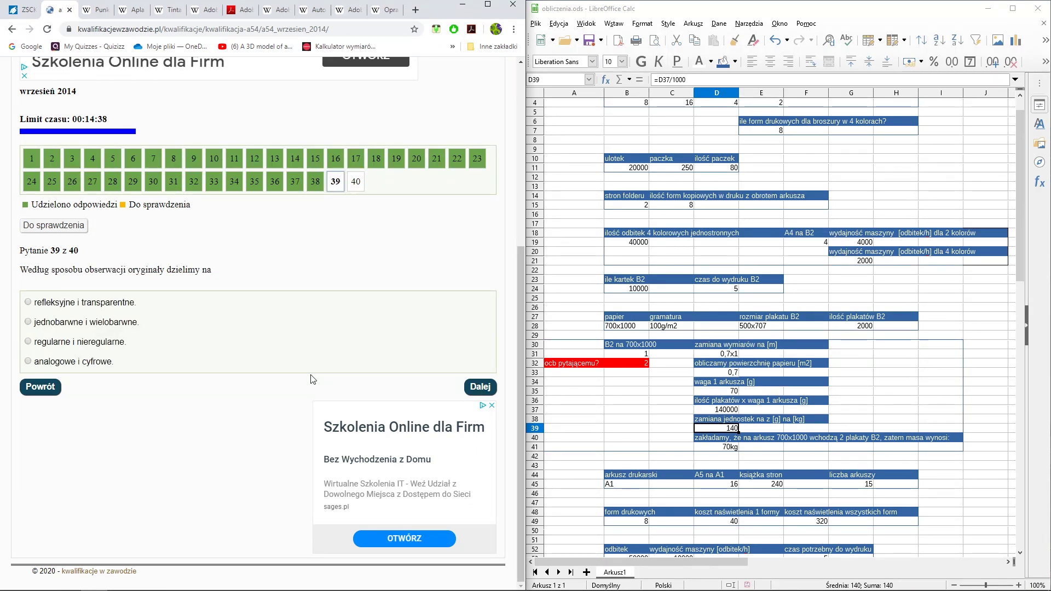
pyautogui.hotkey('alt', 'Tab')
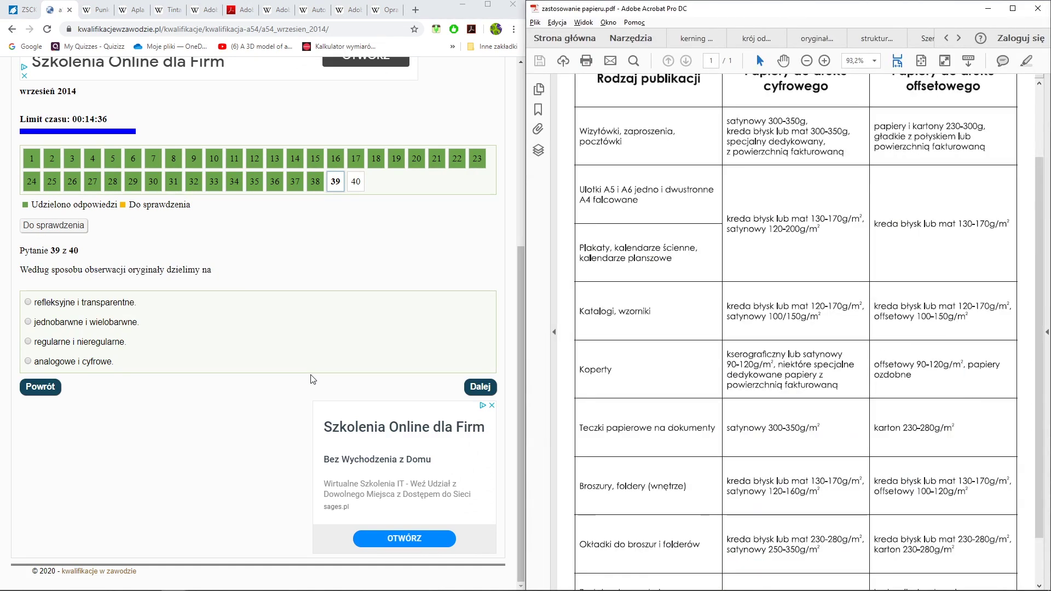
# Check the oryginały.pdf lesson's observation-method split and answer question 39 with 'refleksyjne i transparentne'.
pyautogui.click(799, 37)
pyautogui.click(754, 37)
pyautogui.hotkey('ctrl', 'Tab')
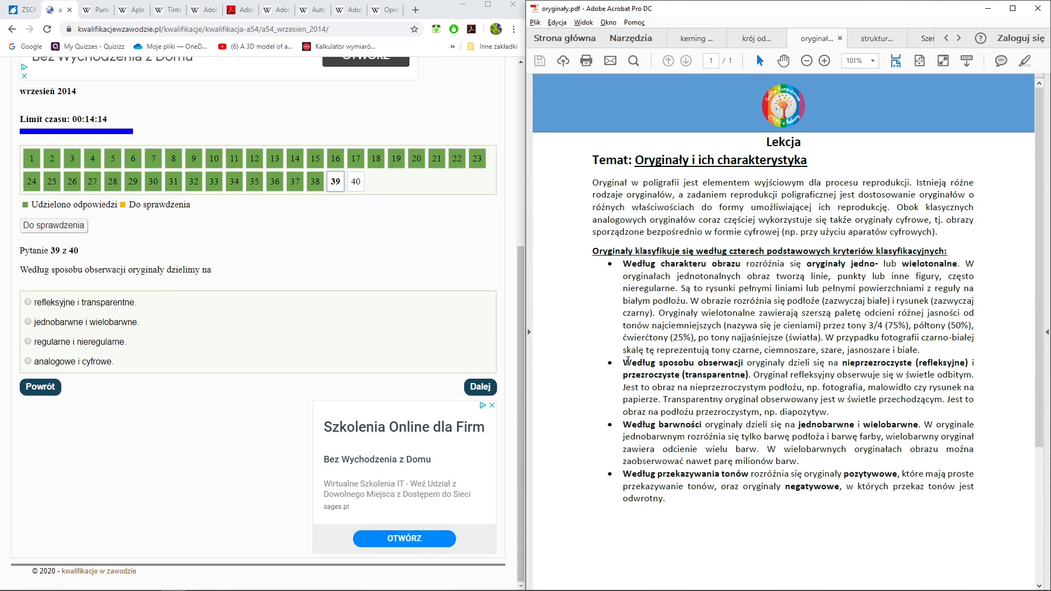
pyautogui.moveTo(623, 362); pyautogui.dragTo(728, 362)
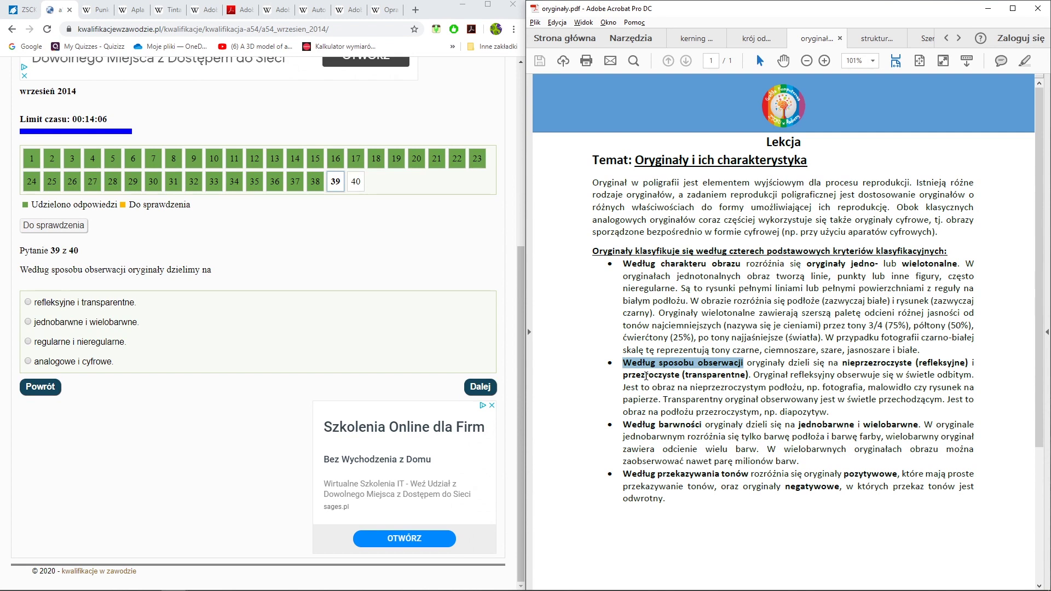
pyautogui.click(71, 304)
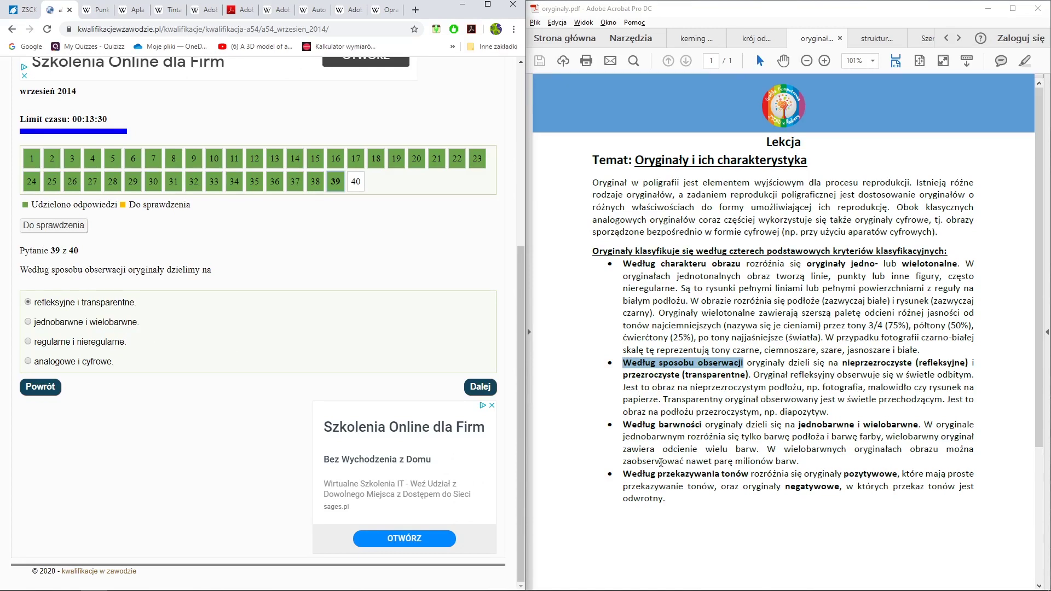
# Advance to question 40 on imaging 8 plates and bring up row 49 of obliczenia.ods.
pyautogui.click(479, 389)
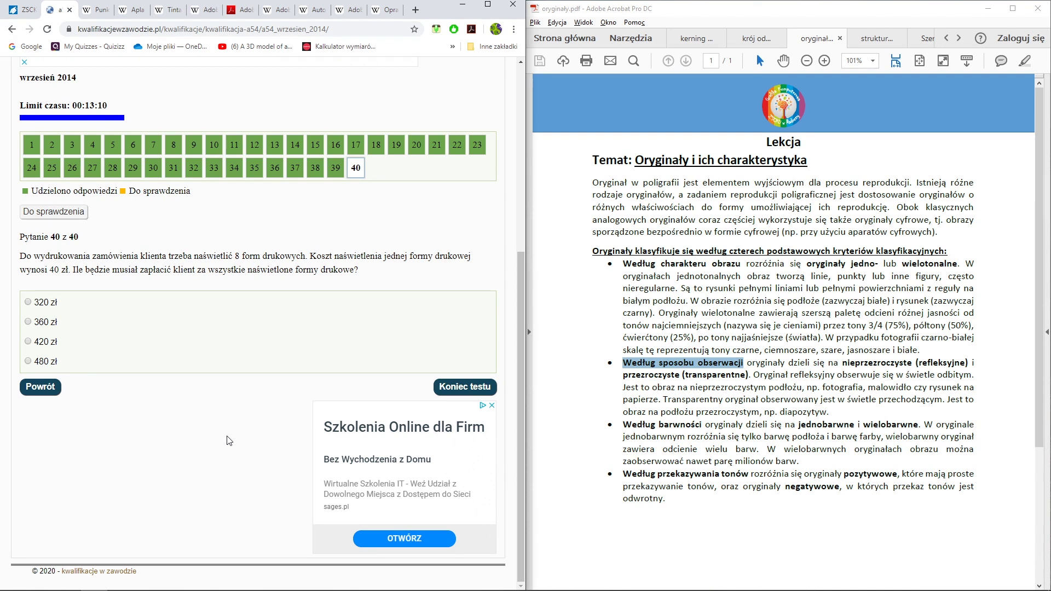
pyautogui.hotkey('alt', 'Tab')
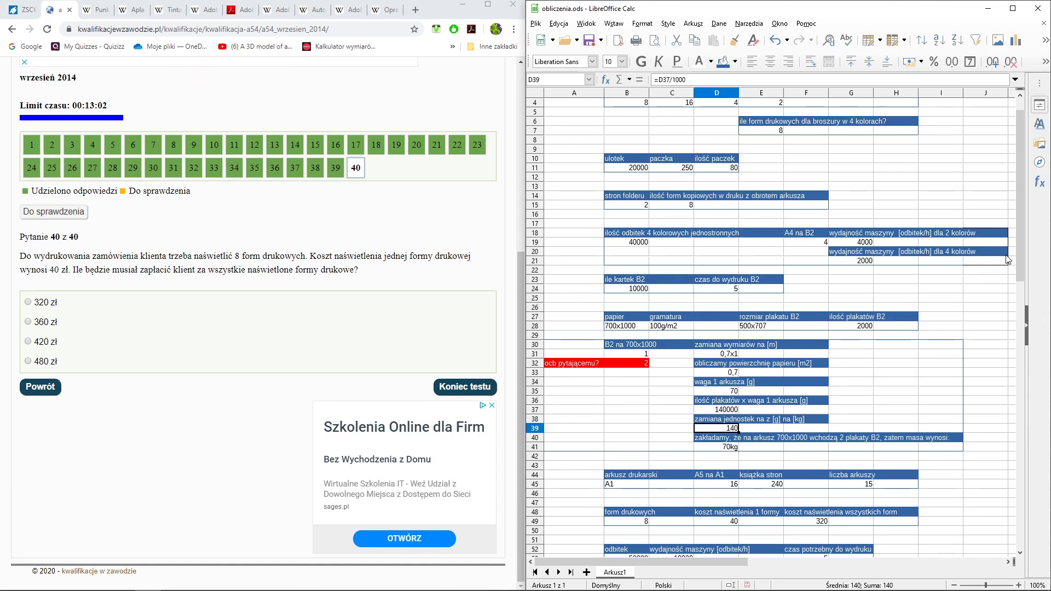
pyautogui.moveTo(1019, 236); pyautogui.dragTo(1027, 368)
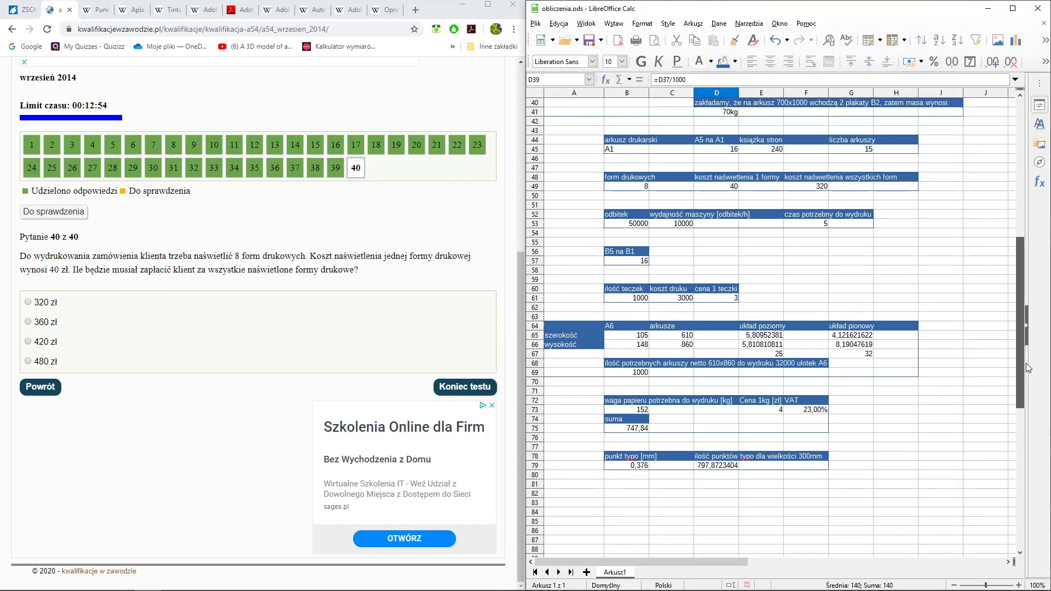
# Verify the 8-plate count in B49 and the 40 per-plate cost in D49.
pyautogui.click(629, 186)
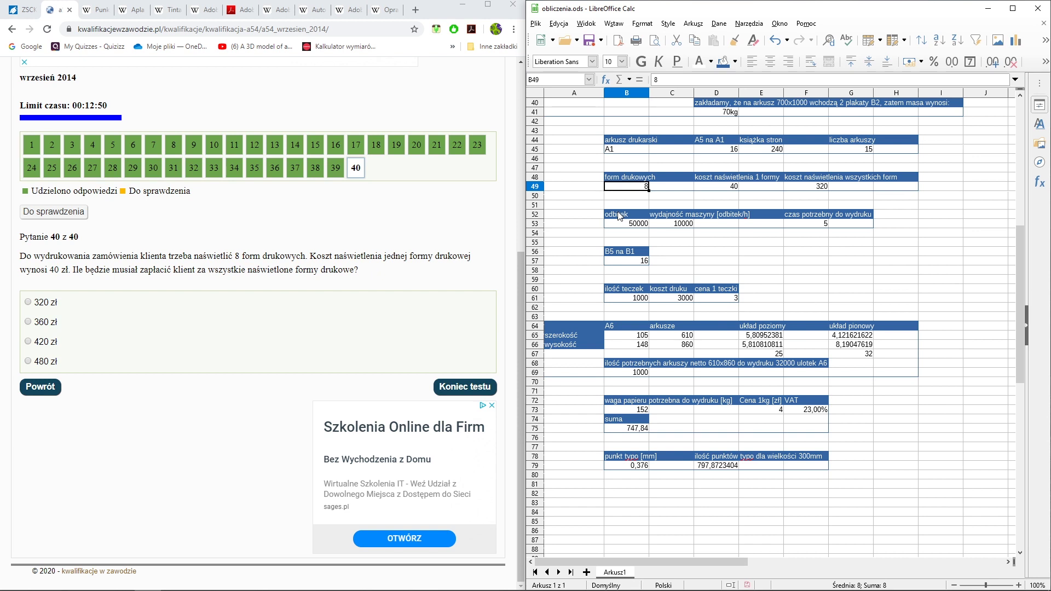
pyautogui.moveTo(619, 178); pyautogui.dragTo(887, 183)
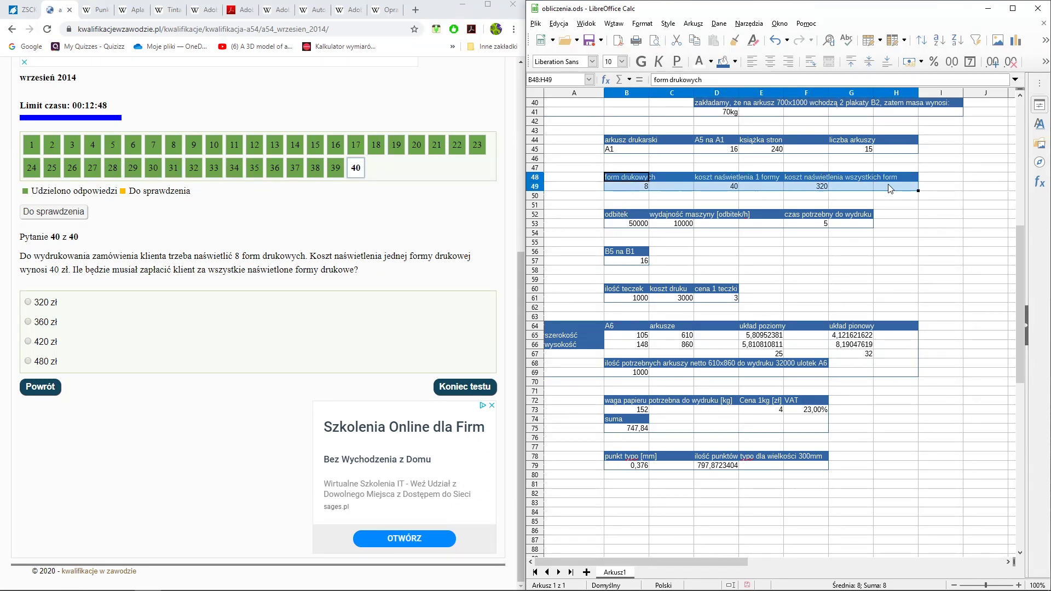
pyautogui.click(615, 182)
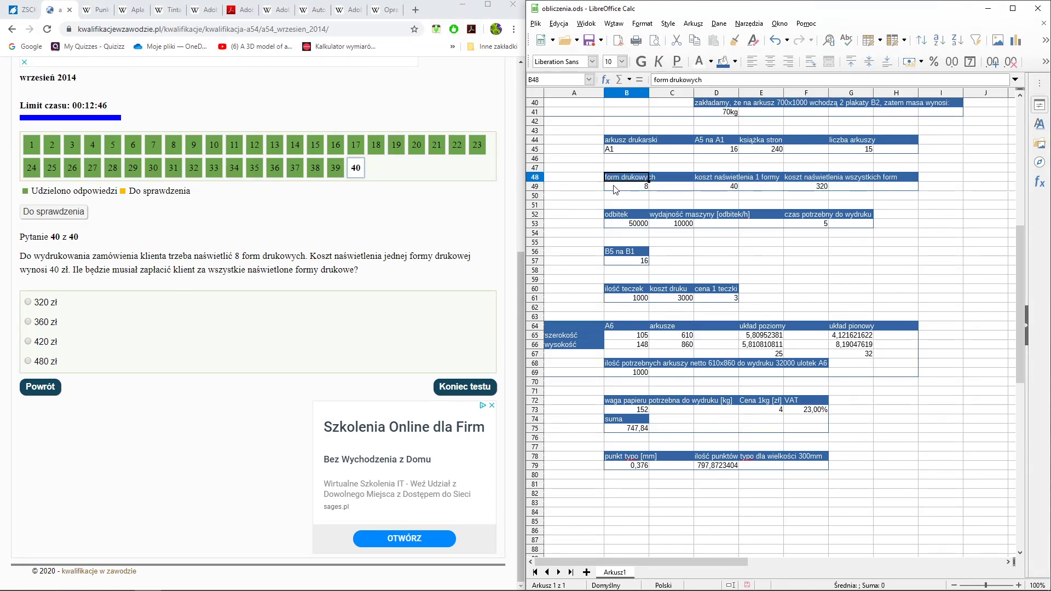
pyautogui.click(616, 189)
pyautogui.press('Right')
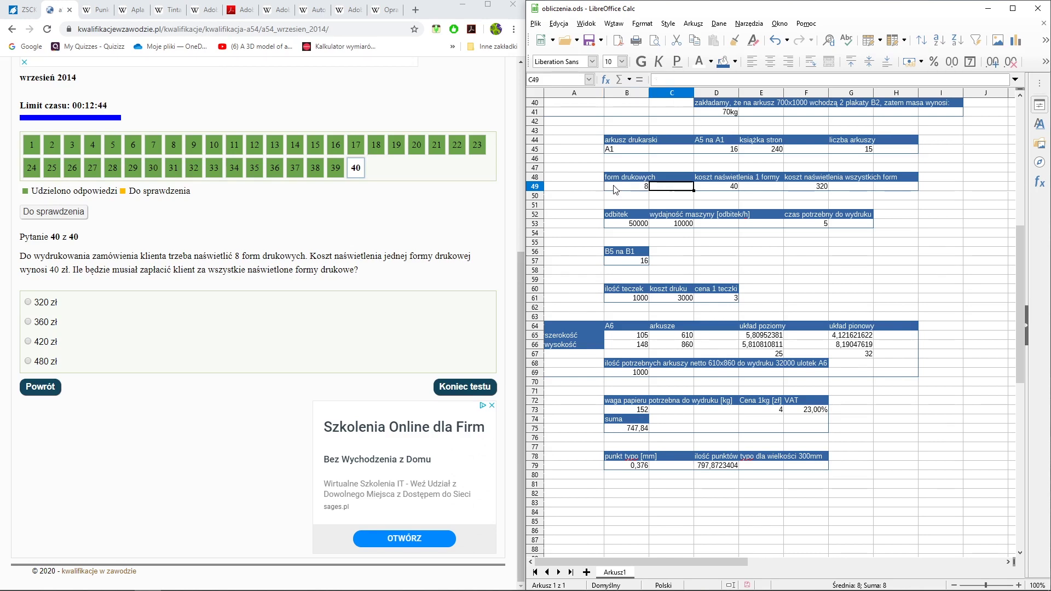
pyautogui.press('Right')
pyautogui.press('Up')
pyautogui.click(707, 186)
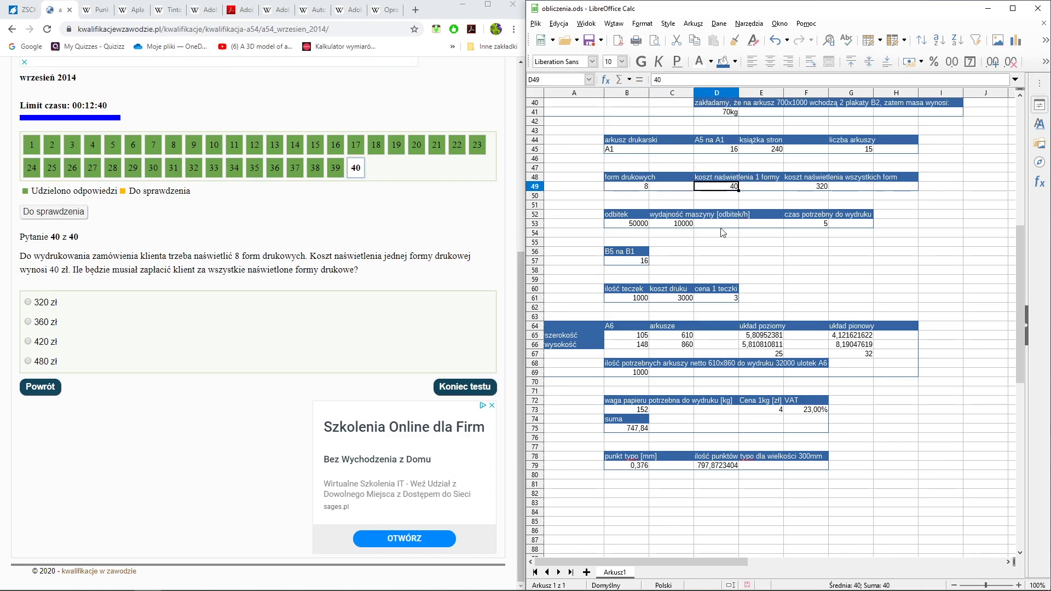
# Confirm F49's =B49*D49 total of 320 and answer question 40 with 320 zł.
pyautogui.press('Right')
pyautogui.press('Right')
pyautogui.click(704, 80)
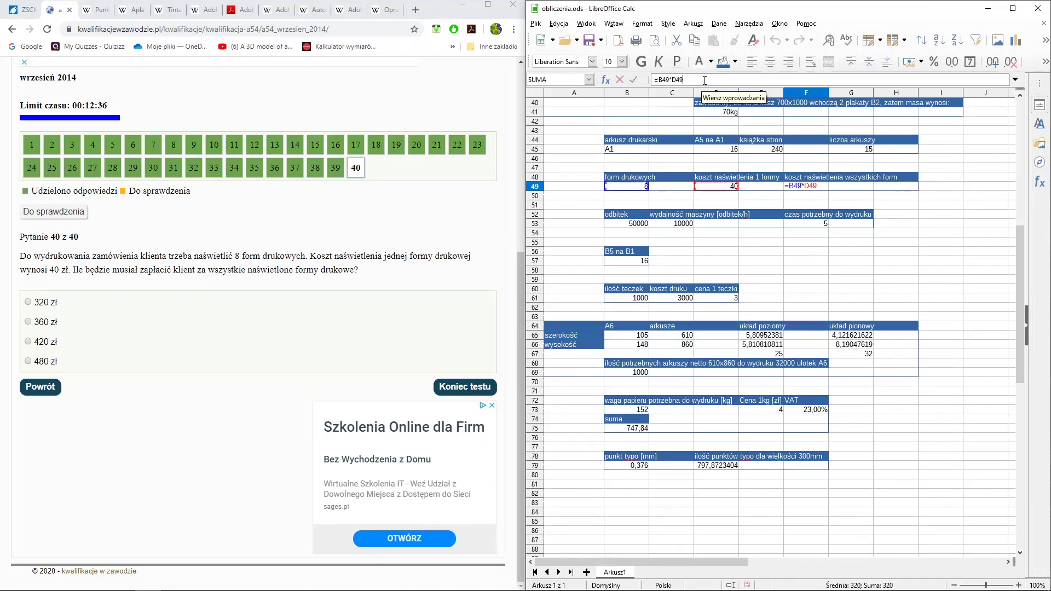
pyautogui.press('Return')
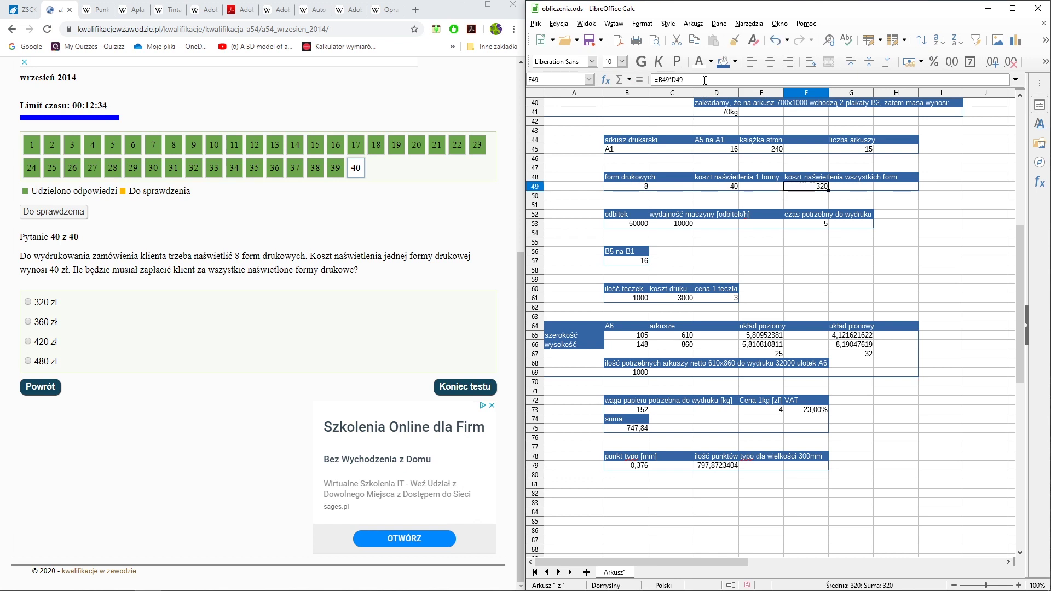
pyautogui.click(38, 305)
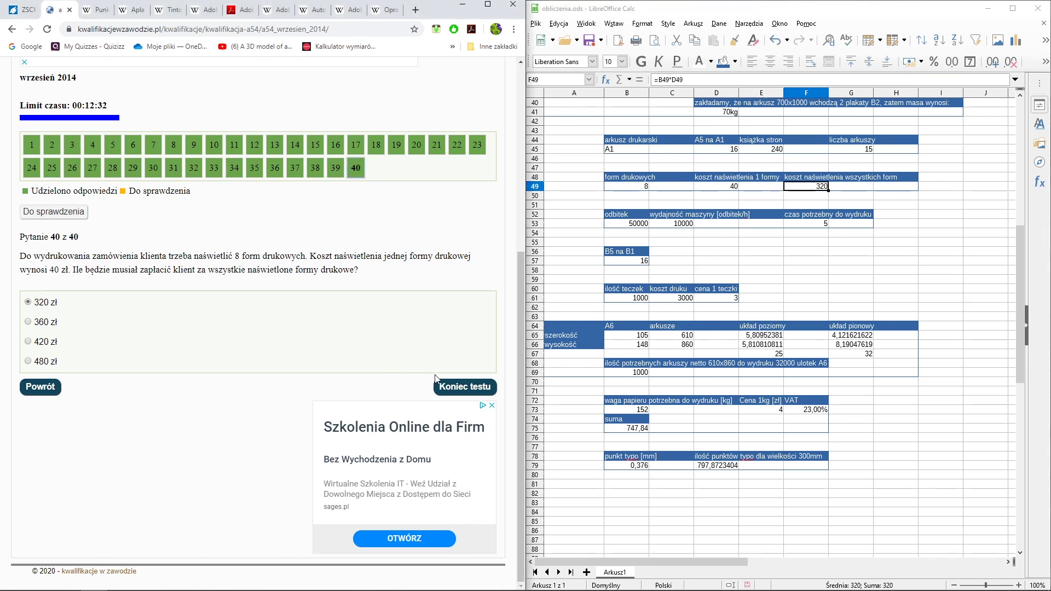
# End the test at 40/40 (100%) and scroll through the Widok pytań review marked Poprawnie.
pyautogui.click(449, 386)
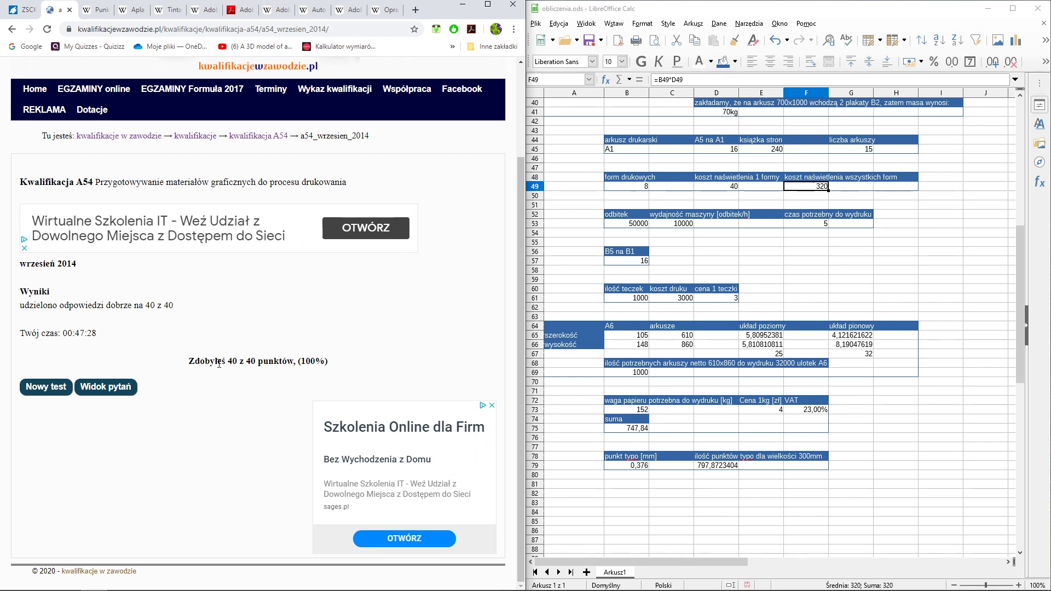
pyautogui.click(123, 389)
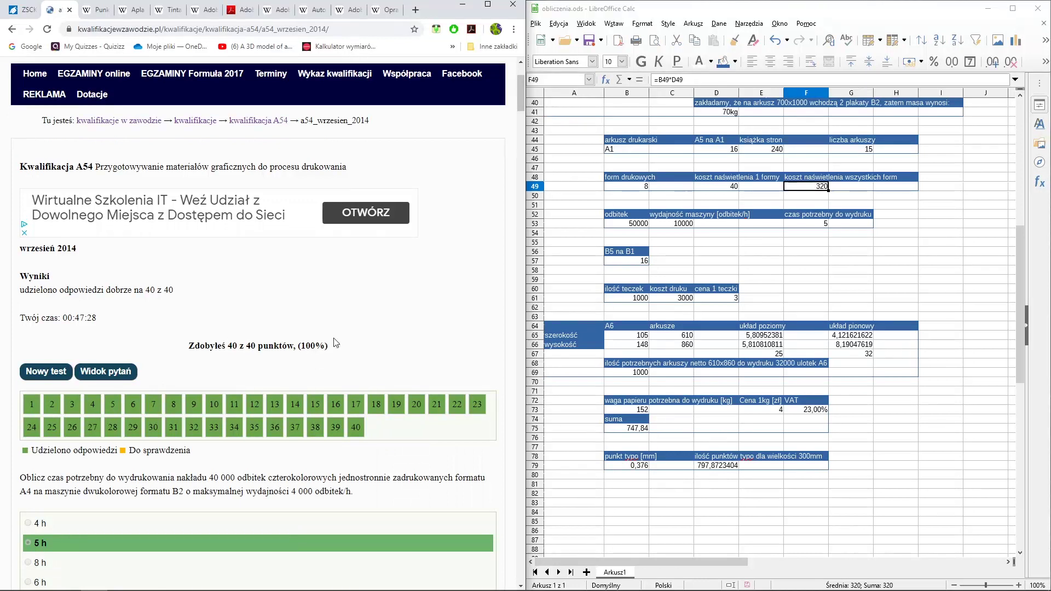
pyautogui.scroll(-4, 338, 337)
pyautogui.scroll(-1, 345, 325)
pyautogui.scroll(-5, 348, 321)
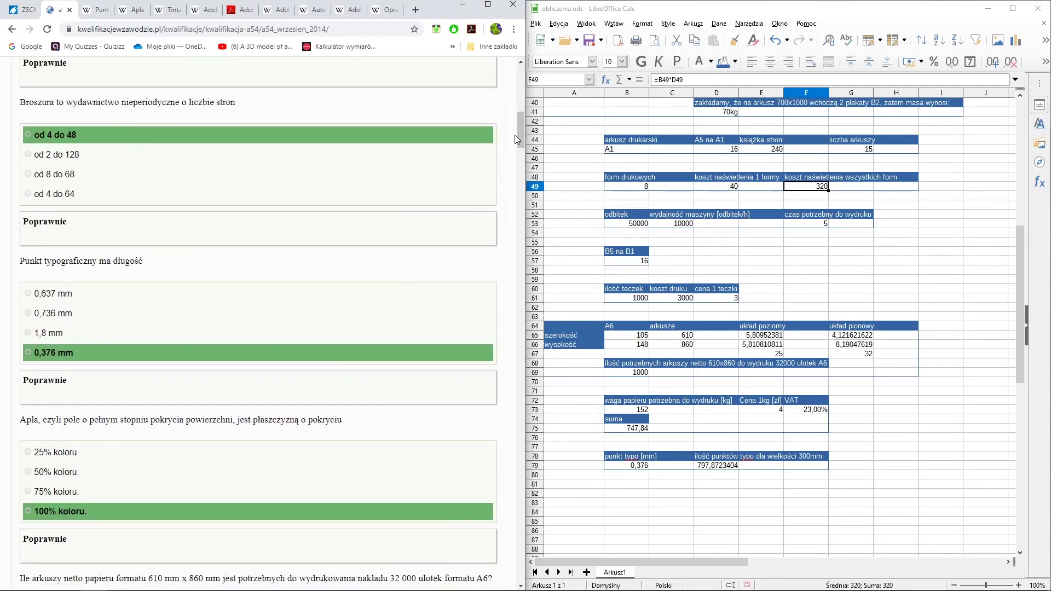
pyautogui.scroll(-3, 376, 208)
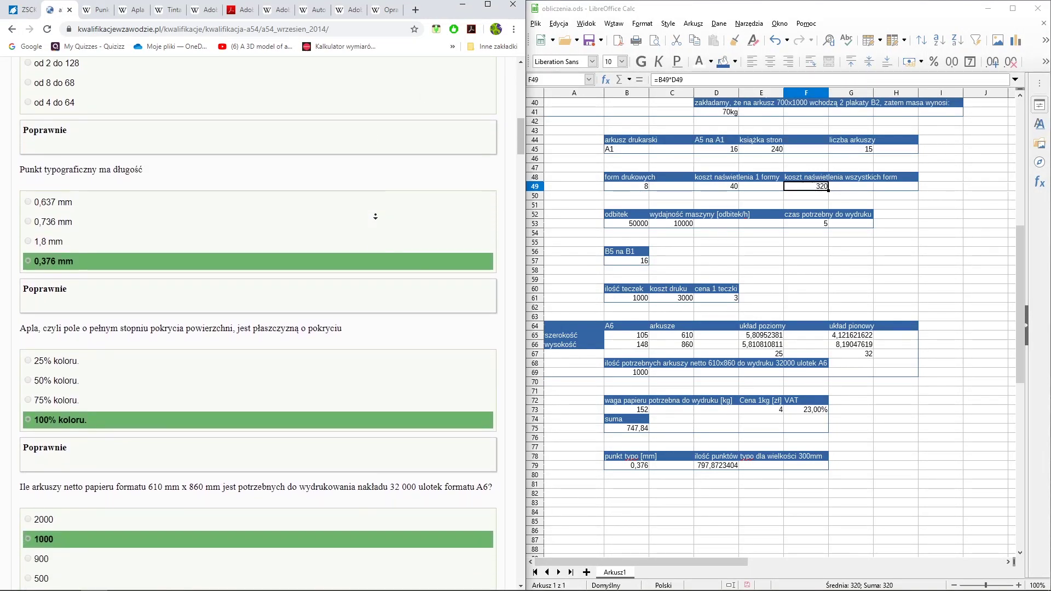